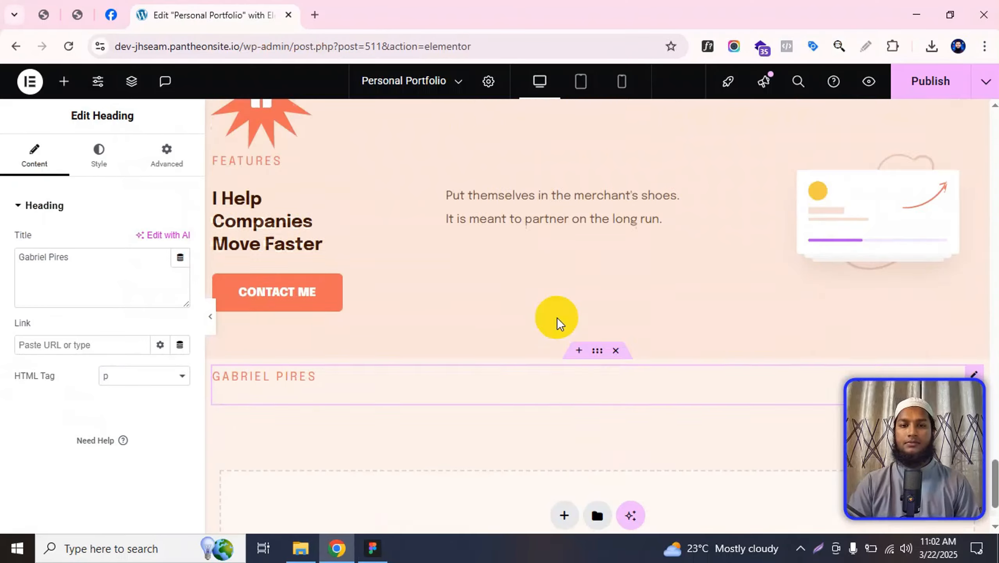
- Copy the "Professional Web Designer" heading from the hero section and paste it below the small heading in the new bottom container
{"action": "scroll", "coordinate": [581, 317], "scroll_direction": "up", "scroll_amount": 10}
{"action": "right_click", "coordinate": [787, 326]}
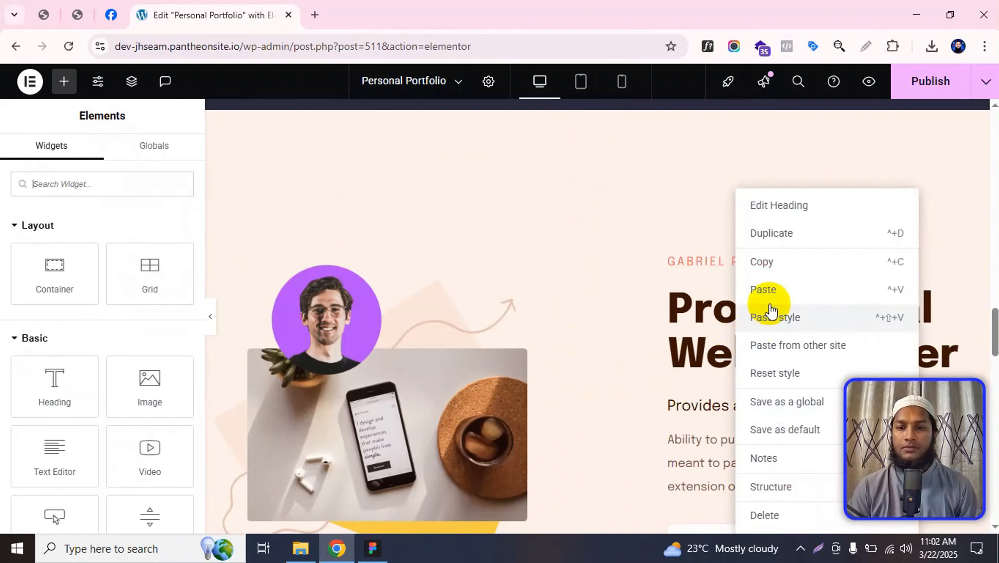
{"action": "left_click", "coordinate": [774, 263]}
{"action": "key", "text": "alt+Tab"}
{"action": "scroll", "coordinate": [514, 419], "scroll_direction": "down", "scroll_amount": 5}
{"action": "scroll", "coordinate": [514, 419], "scroll_direction": "down", "scroll_amount": 4}
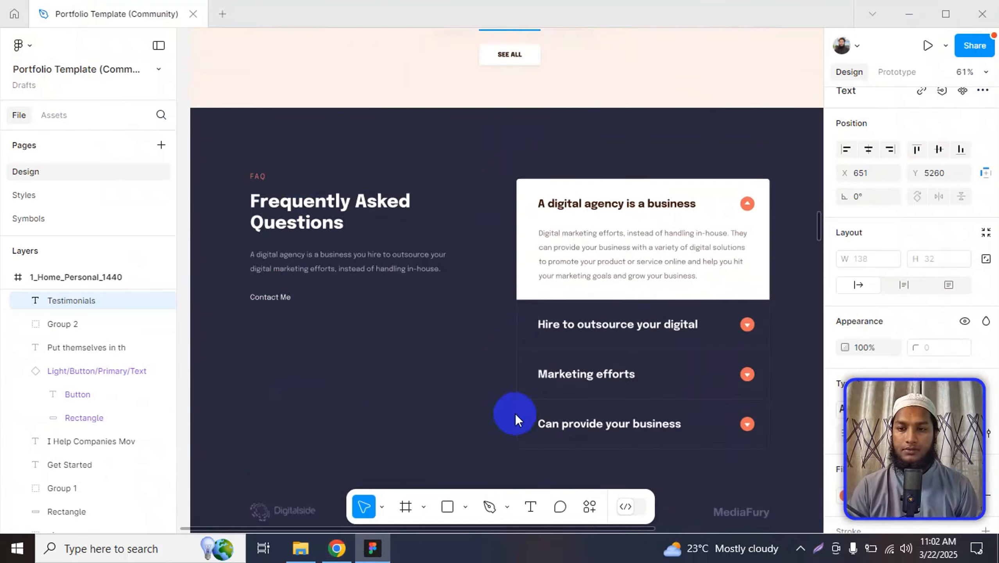
{"action": "key", "text": "alt+Tab"}
{"action": "scroll", "coordinate": [524, 414], "scroll_direction": "down", "scroll_amount": 10}
{"action": "right_click", "coordinate": [527, 388]}
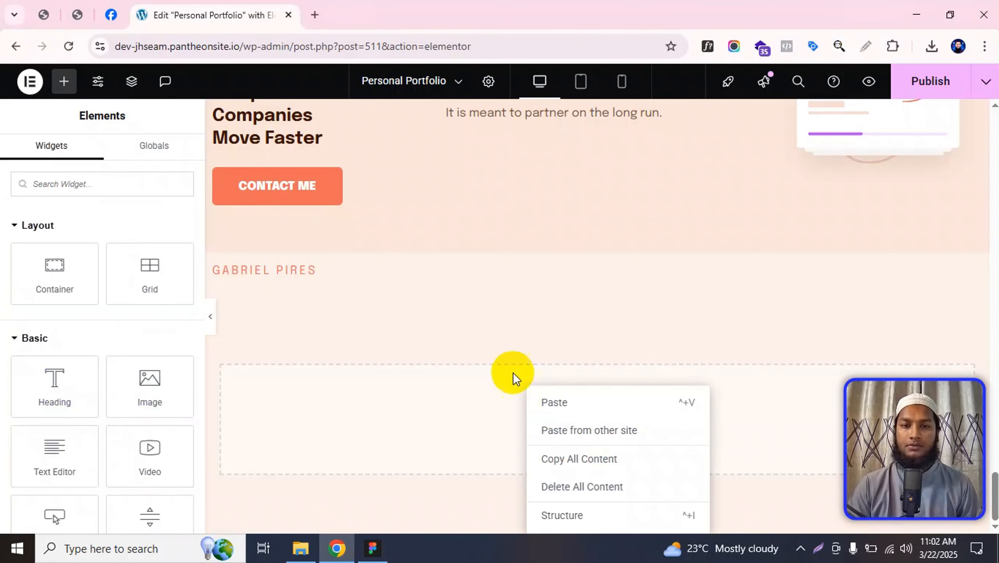
{"action": "right_click", "coordinate": [465, 282]}
{"action": "left_click", "coordinate": [493, 291]}
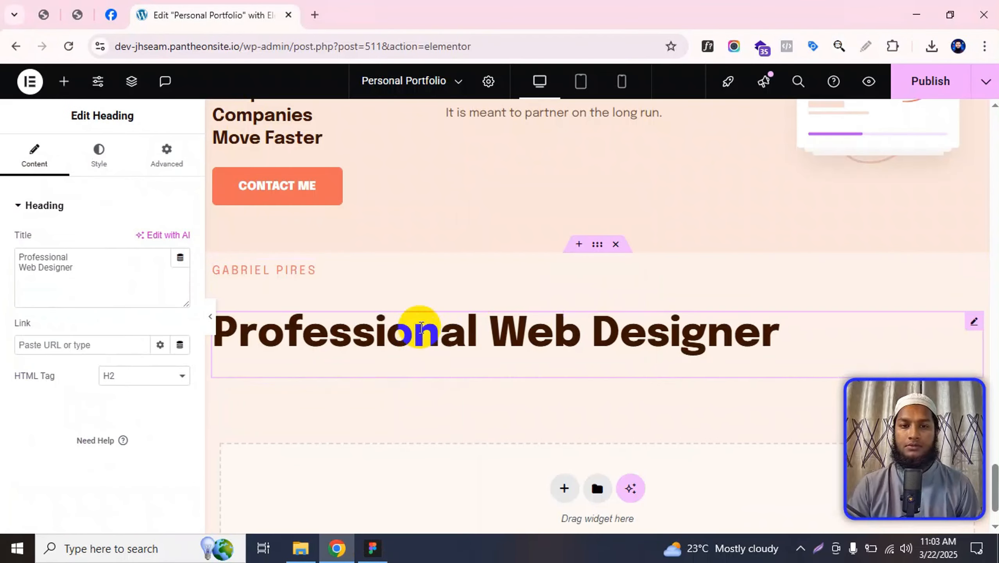
- Center-align both the small heading and the "Professional Web Designer" heading in the new container
{"action": "left_click", "coordinate": [333, 276]}
{"action": "left_click", "coordinate": [103, 153]}
{"action": "left_click", "coordinate": [141, 240]}
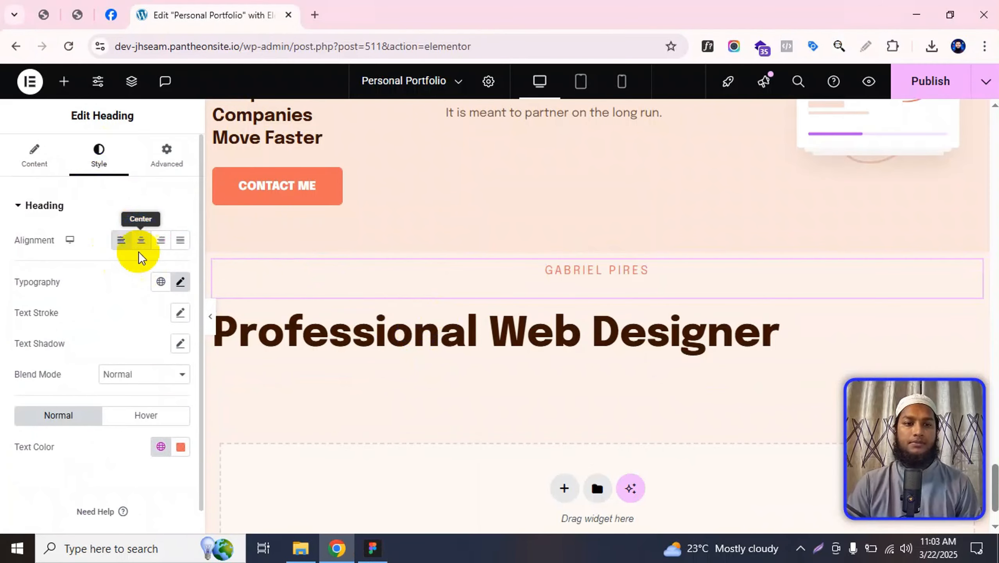
{"action": "left_click", "coordinate": [352, 328]}
{"action": "left_click", "coordinate": [107, 162]}
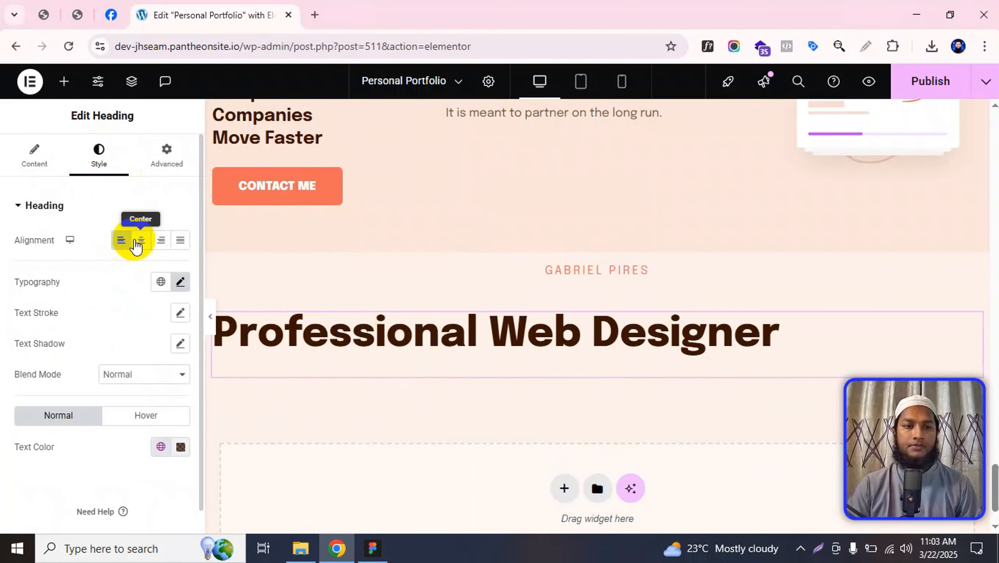
{"action": "left_click", "coordinate": [136, 239]}
- Copy the testimonials title from the Figma design and replace the large heading's text in Elementor with "What My Clients Saying"
{"action": "key", "text": "alt+Tab"}
{"action": "left_click", "coordinate": [527, 207]}
{"action": "scroll", "coordinate": [540, 244], "scroll_direction": "up", "scroll_amount": 10}
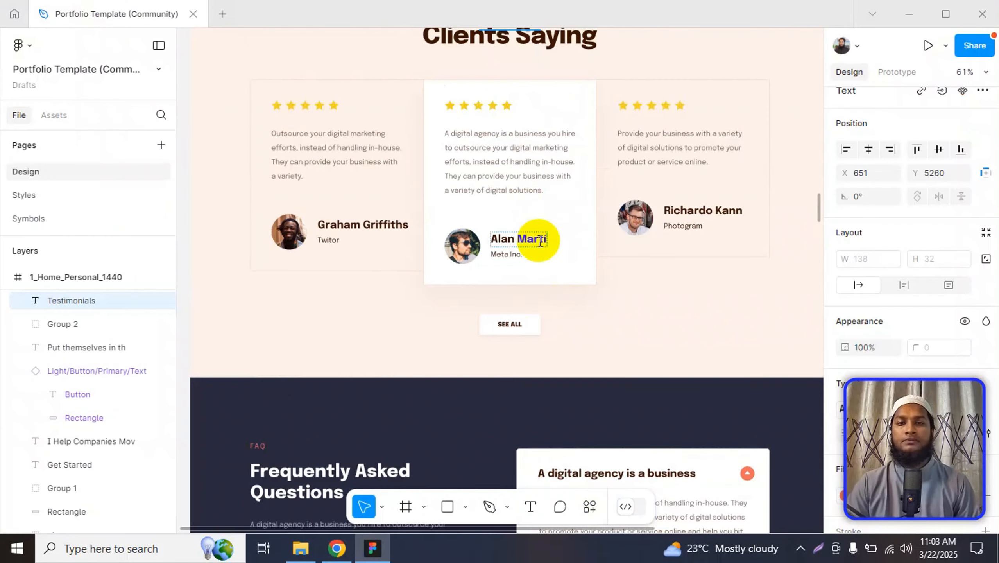
{"action": "left_click", "coordinate": [496, 230]}
{"action": "double_click", "coordinate": [499, 232]}
{"action": "left_click", "coordinate": [500, 233]}
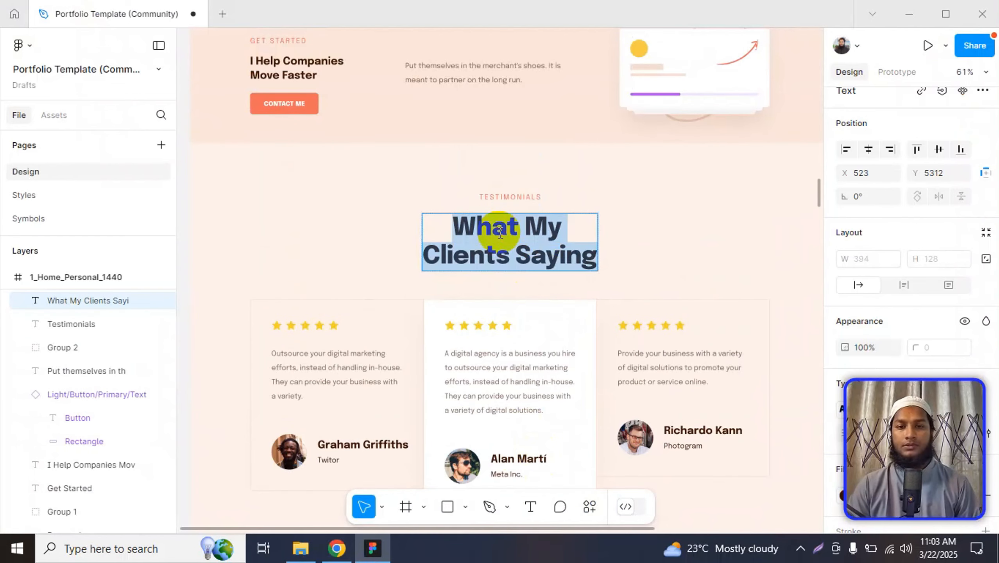
{"action": "key", "text": "ctrl+c"}
{"action": "key", "text": "alt+Tab"}
{"action": "left_click", "coordinate": [44, 156]}
{"action": "left_click", "coordinate": [89, 281]}
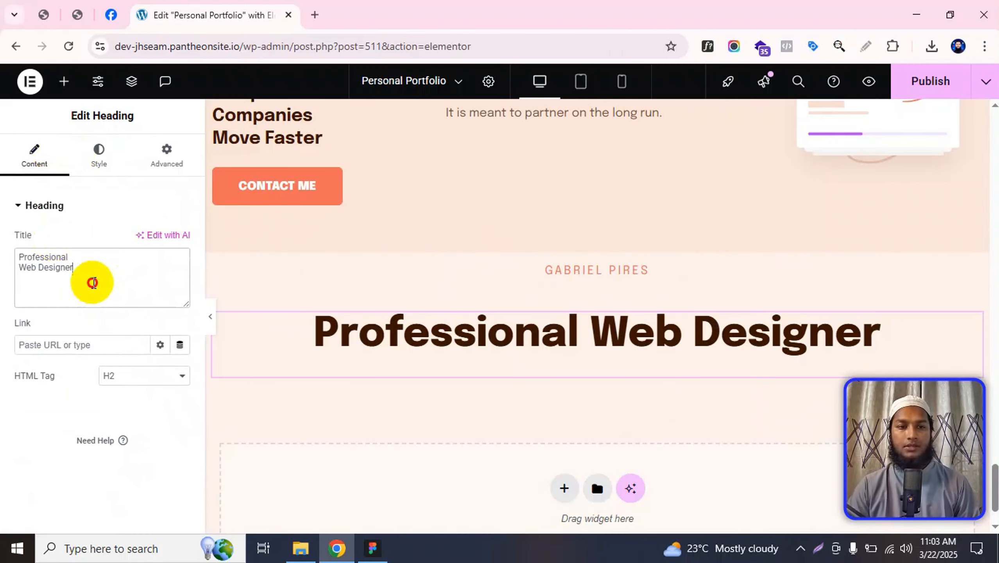
{"action": "key", "text": "ctrl+a"}
{"action": "key", "text": "ctrl+v"}
- Copy the label above the title in the Figma design and replace the small heading's text in Elementor with "Testimonials"
{"action": "key", "text": "alt+Tab"}
{"action": "double_click", "coordinate": [511, 198]}
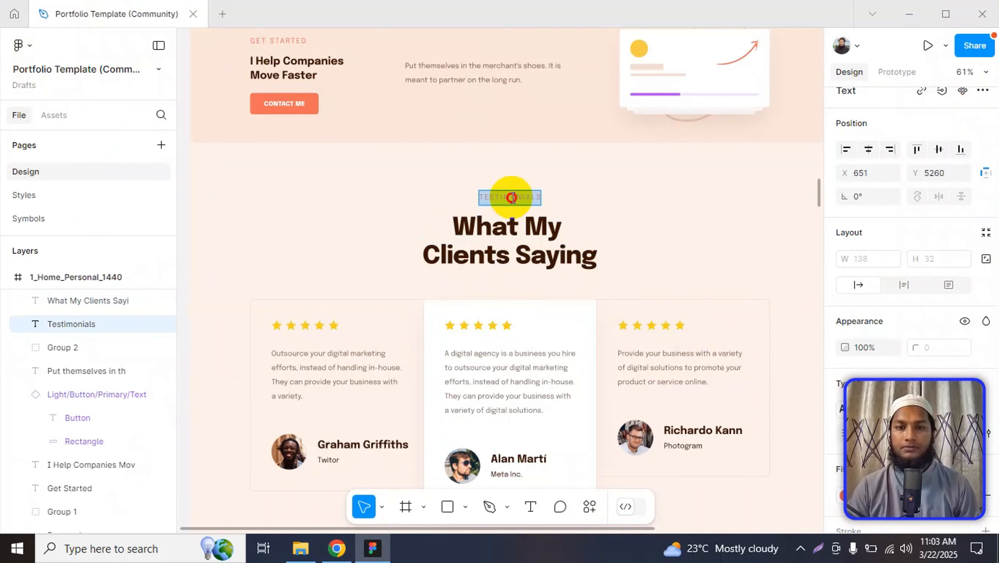
{"action": "key", "text": "alt+Tab"}
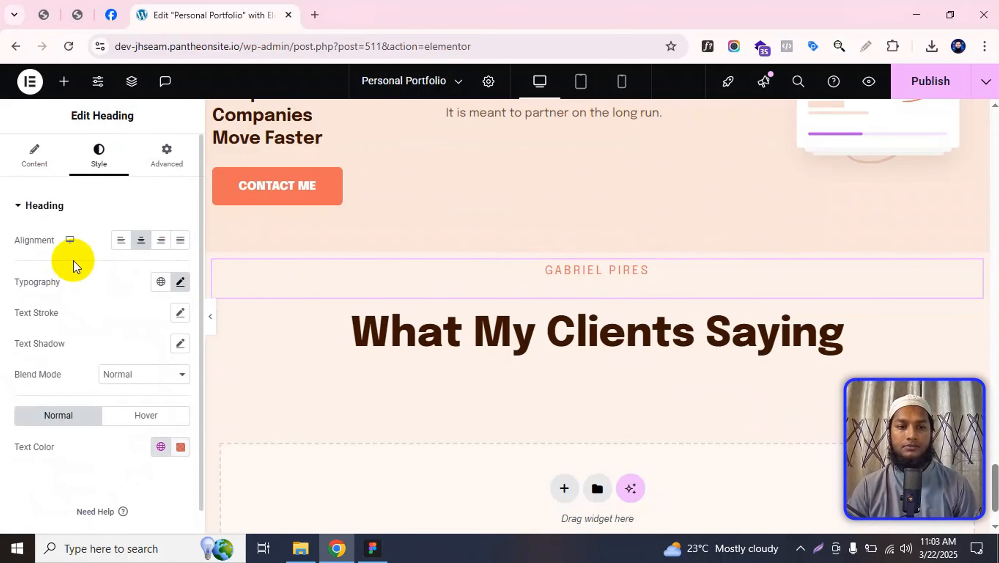
{"action": "left_click", "coordinate": [35, 157]}
{"action": "left_click", "coordinate": [114, 262]}
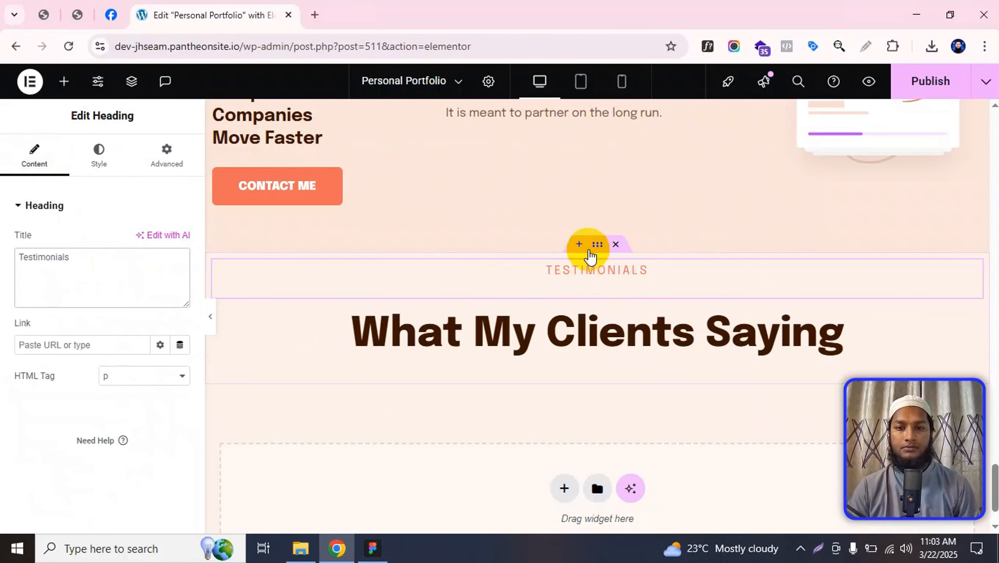
- Set the testimonials container's column and row gaps to 0 px
{"action": "left_click", "coordinate": [598, 243]}
{"action": "scroll", "coordinate": [61, 437], "scroll_direction": "down", "scroll_amount": 5}
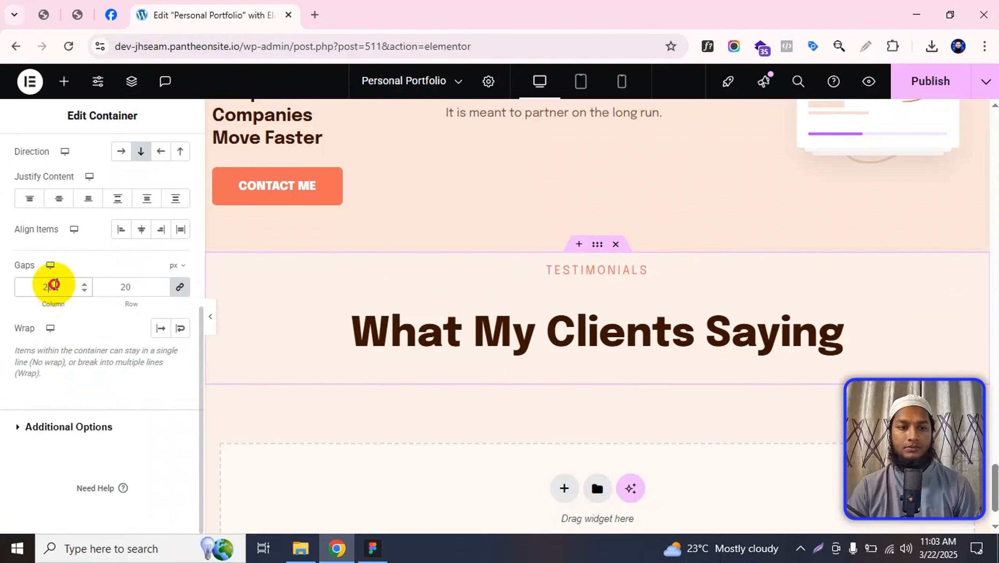
{"action": "left_click", "coordinate": [61, 286]}
{"action": "type", "text": "0"}
- Measure the spacing between the Testimonials label and the title in Figma, and check the small heading's margins in Elementor
{"action": "key", "text": "alt+Tab"}
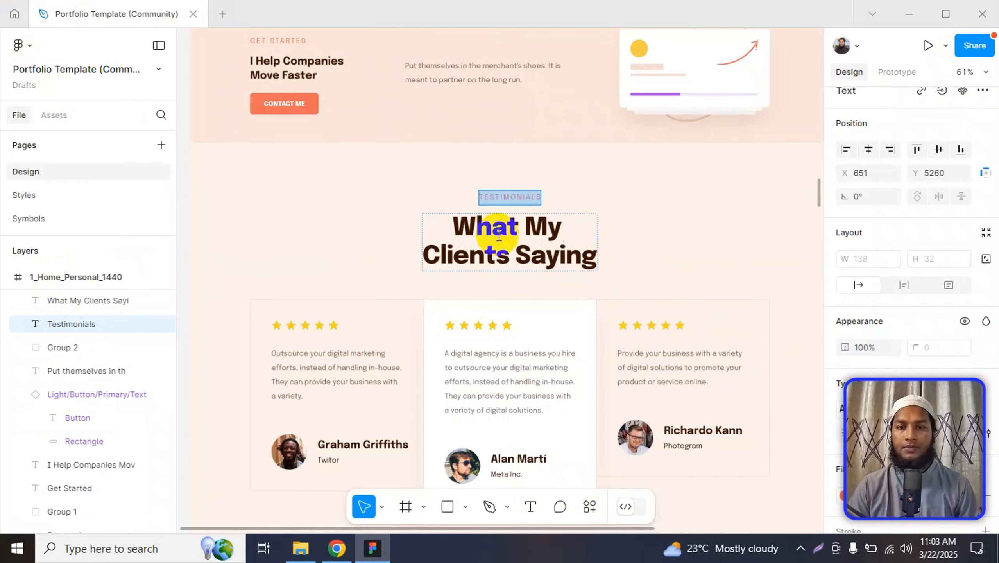
{"action": "left_click", "coordinate": [485, 240]}
{"action": "left_click", "coordinate": [587, 189]}
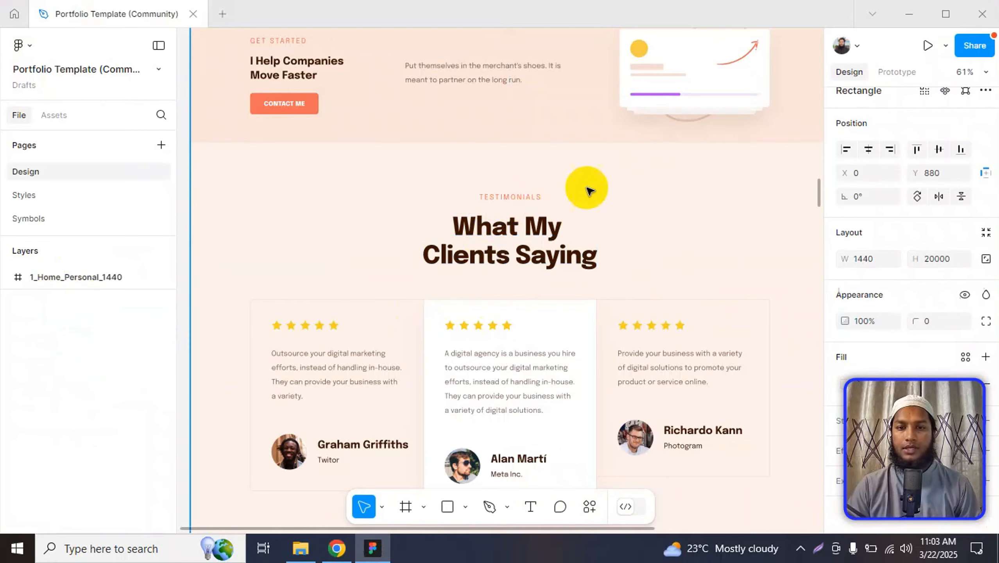
{"action": "left_click", "coordinate": [537, 197]}
{"action": "key", "text": "alt"}
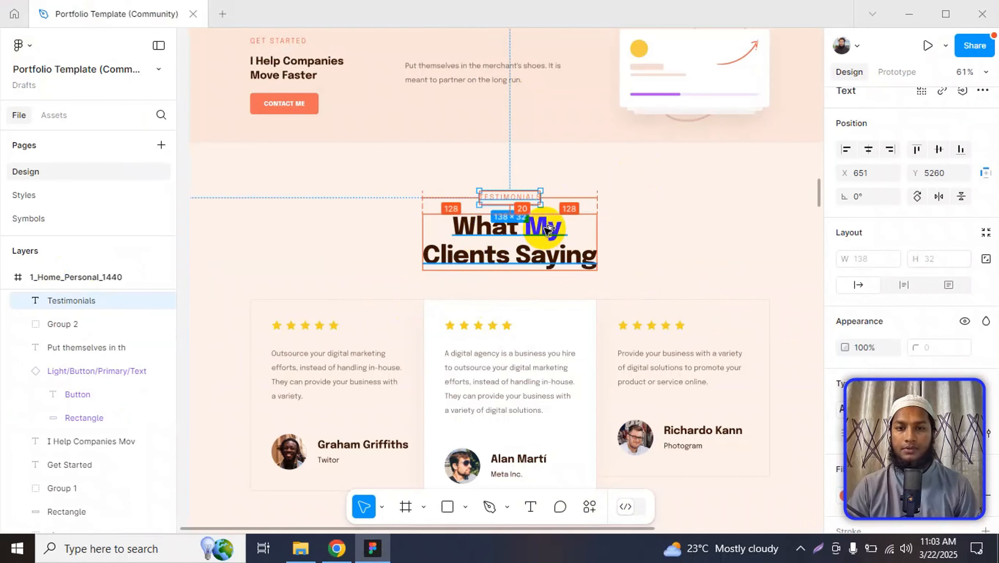
{"action": "double_click", "coordinate": [466, 220]}
{"action": "key", "text": "alt+Tab"}
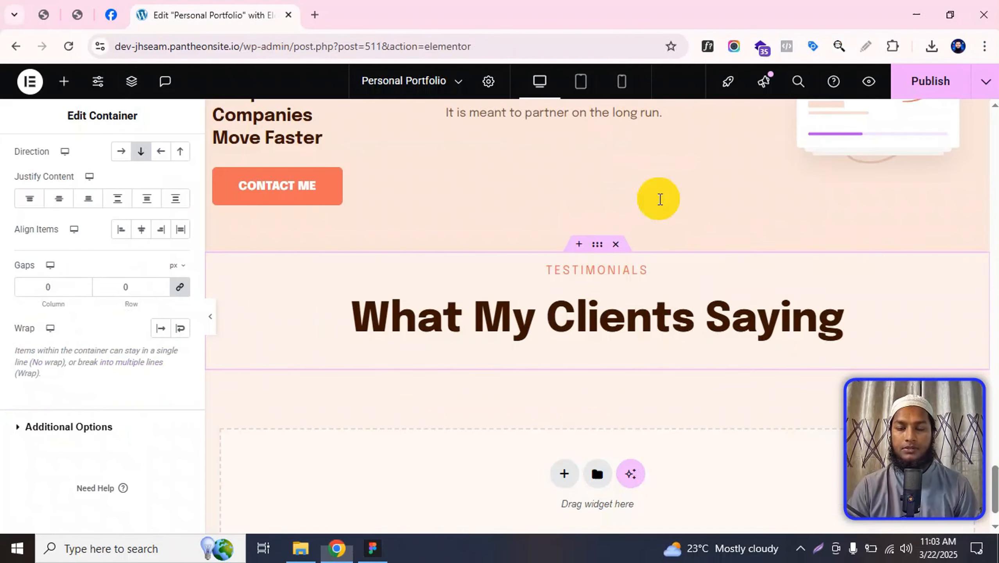
{"action": "left_click", "coordinate": [602, 270]}
{"action": "left_click", "coordinate": [166, 156]}
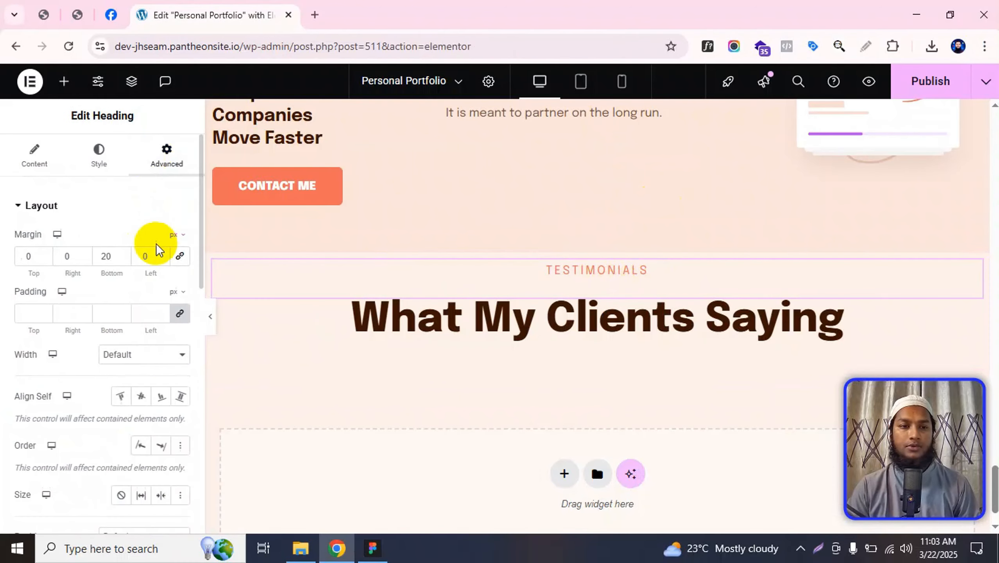
- Check the space above the Testimonials label in Figma, then unlink the container's padding values in Elementor and set the top padding to 108 px
{"action": "key", "text": "alt+Tab"}
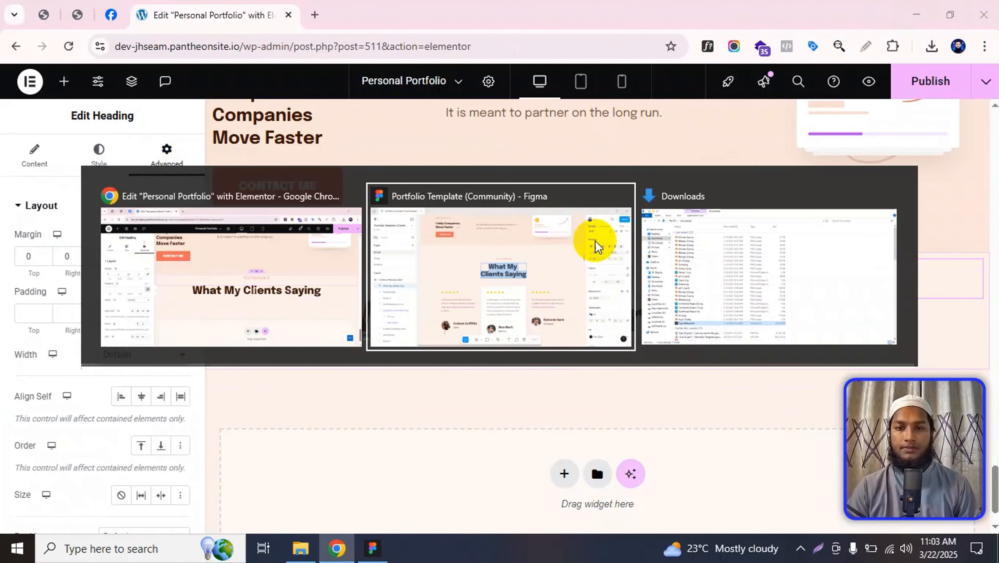
{"action": "double_click", "coordinate": [533, 196]}
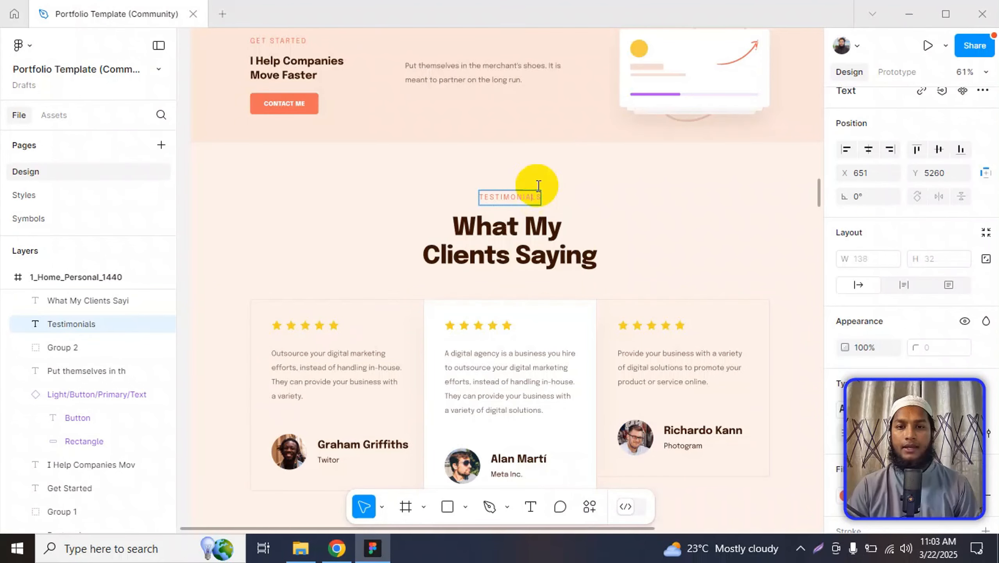
{"action": "left_click", "coordinate": [555, 145]}
{"action": "key", "text": "alt+Tab"}
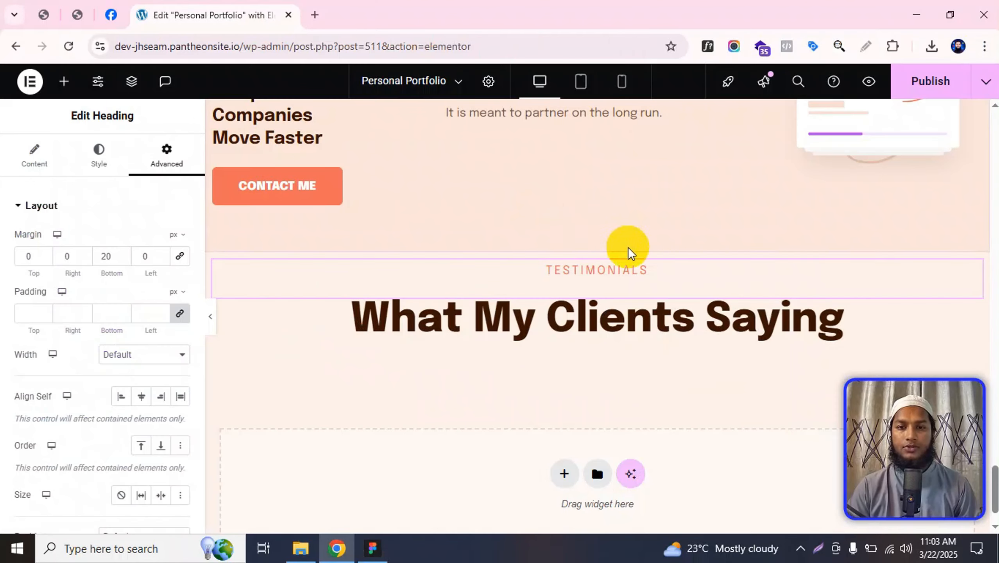
{"action": "left_click", "coordinate": [598, 244]}
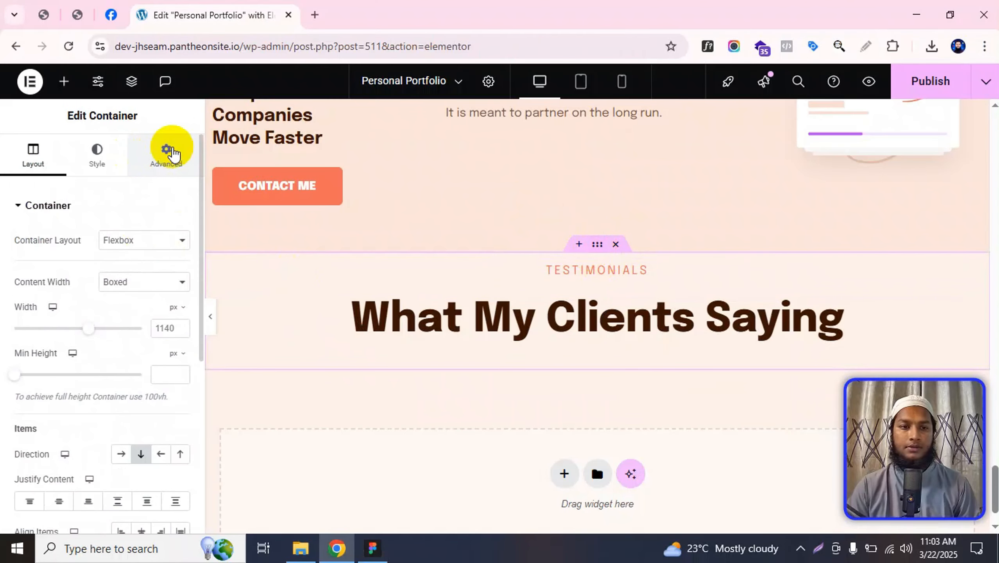
{"action": "left_click", "coordinate": [172, 153]}
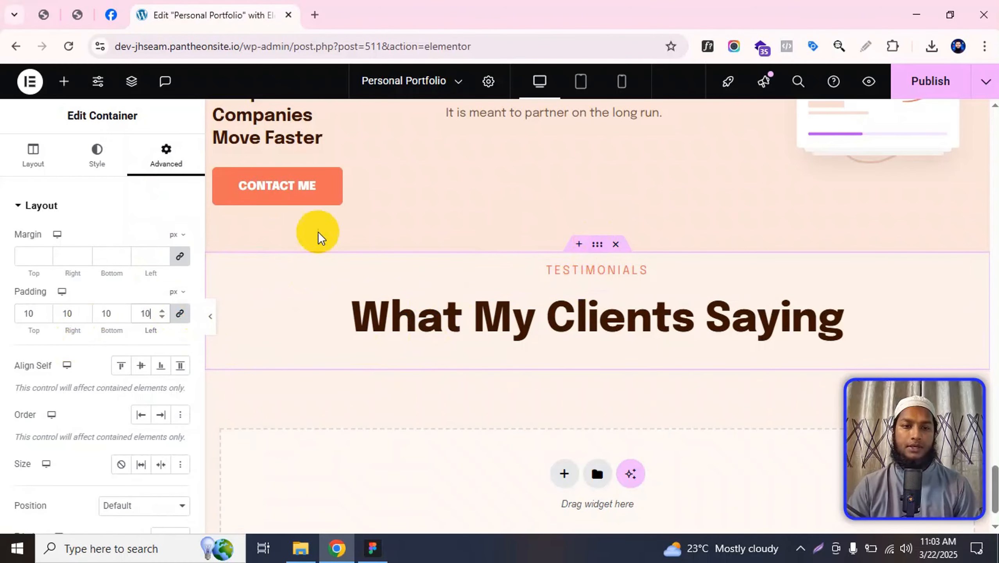
{"action": "scroll", "coordinate": [317, 231], "scroll_direction": "up", "scroll_amount": 5}
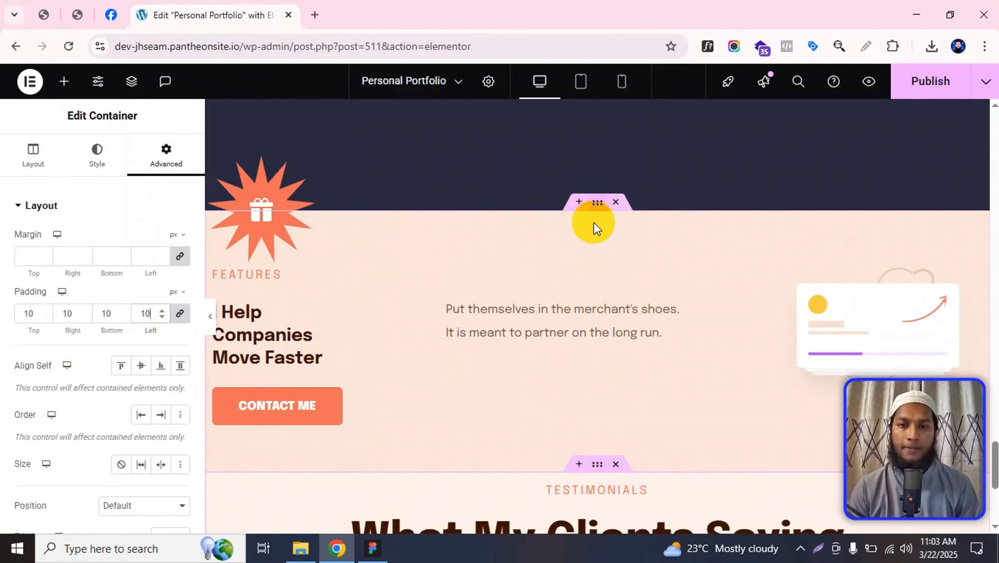
{"action": "scroll", "coordinate": [594, 222], "scroll_direction": "down", "scroll_amount": 5}
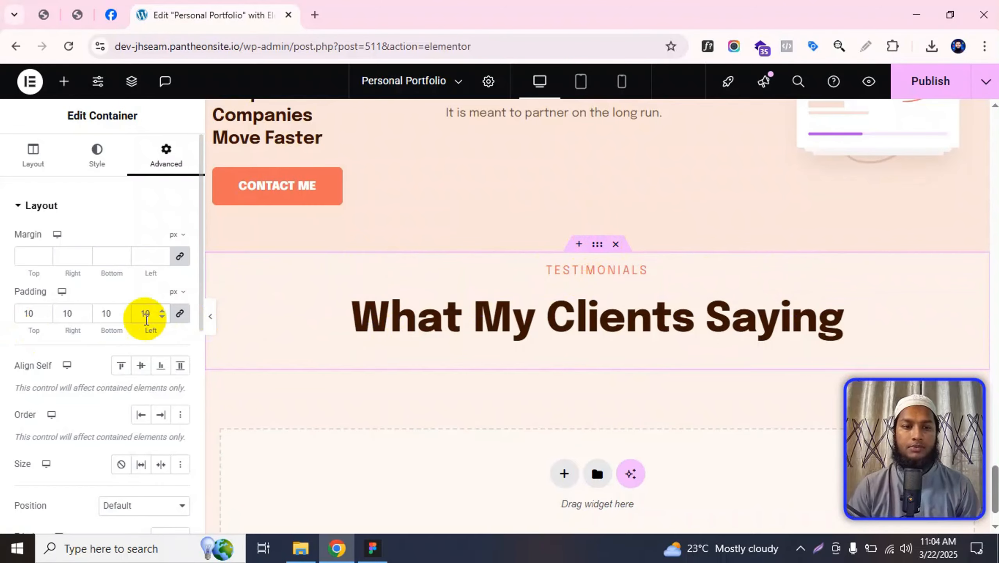
{"action": "left_click", "coordinate": [180, 317]}
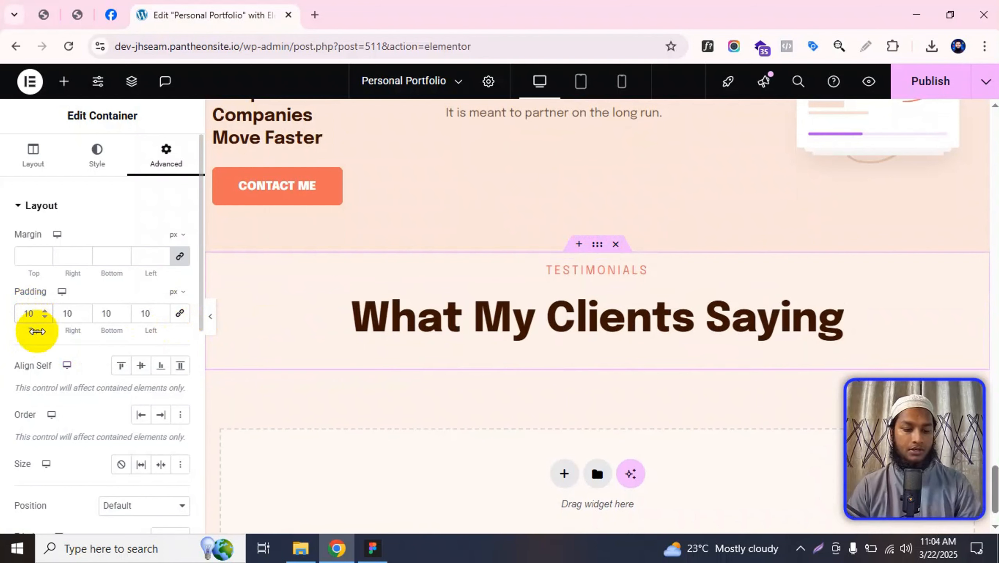
{"action": "type", "text": "0"}
- Check the space below the See All button in Figma, and set the container's bottom padding to 96 px in Elementor
{"action": "key", "text": "alt+Tab"}
{"action": "scroll", "coordinate": [516, 270], "scroll_direction": "down", "scroll_amount": 1}
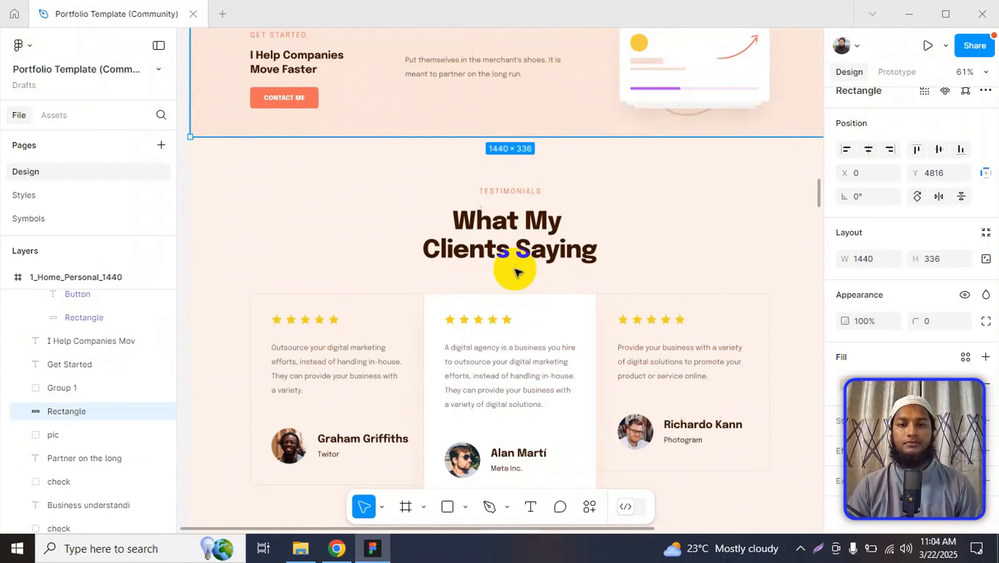
{"action": "scroll", "coordinate": [516, 270], "scroll_direction": "down", "scroll_amount": 5}
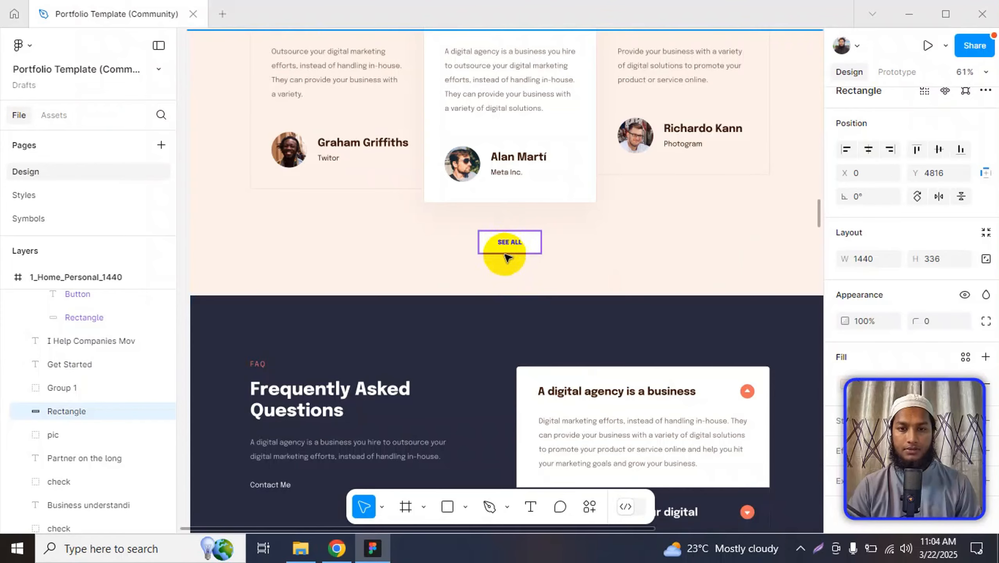
{"action": "left_click", "coordinate": [507, 257]}
{"action": "key", "text": "alt+Tab"}
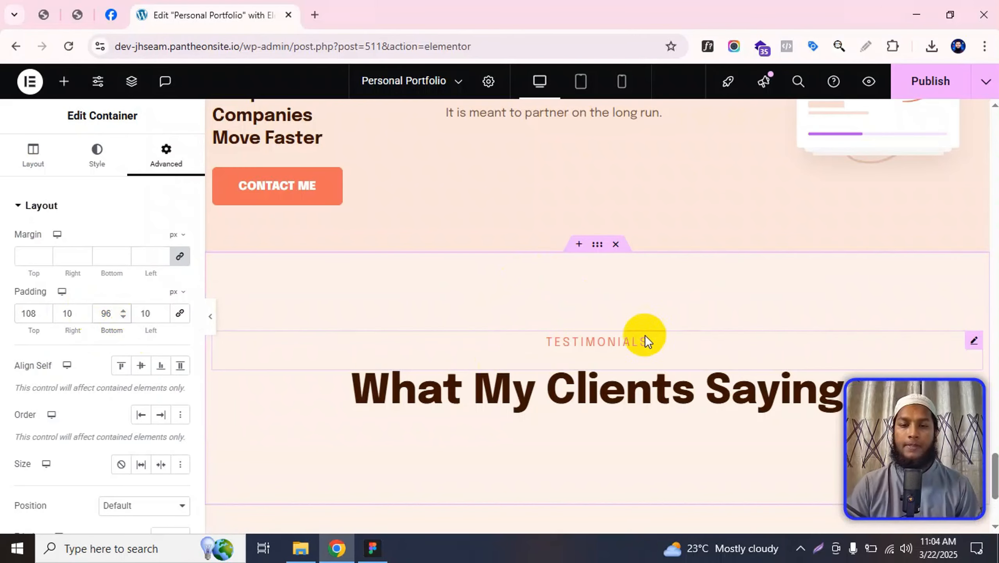
- Compare the title with the Figma design, and insert a <br> tag after "What My" in the Elementor heading to split it into two lines
{"action": "scroll", "coordinate": [647, 339], "scroll_direction": "down", "scroll_amount": 4}
{"action": "key", "text": "alt+Tab"}
{"action": "scroll", "coordinate": [594, 334], "scroll_direction": "up", "scroll_amount": 6}
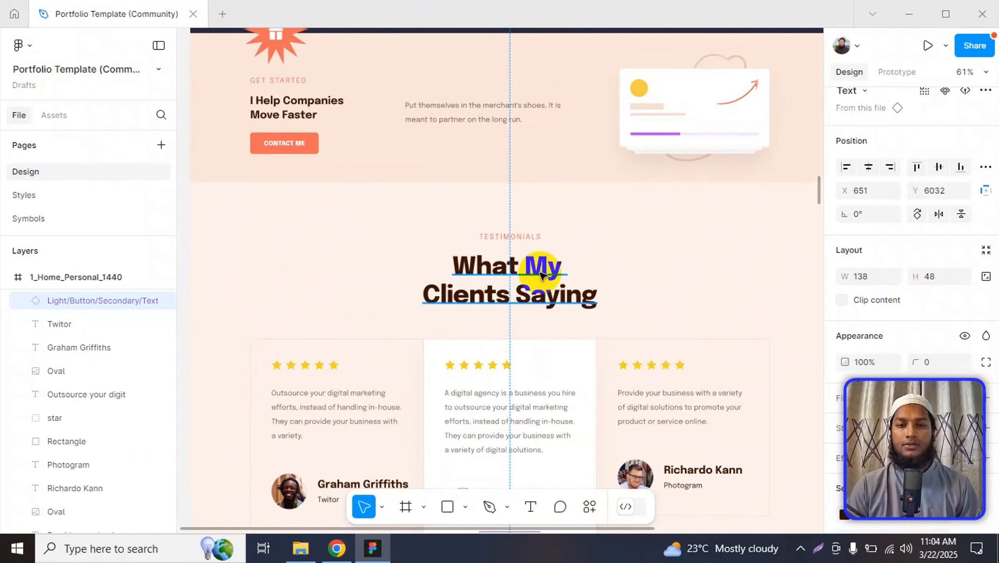
{"action": "left_click", "coordinate": [447, 312]}
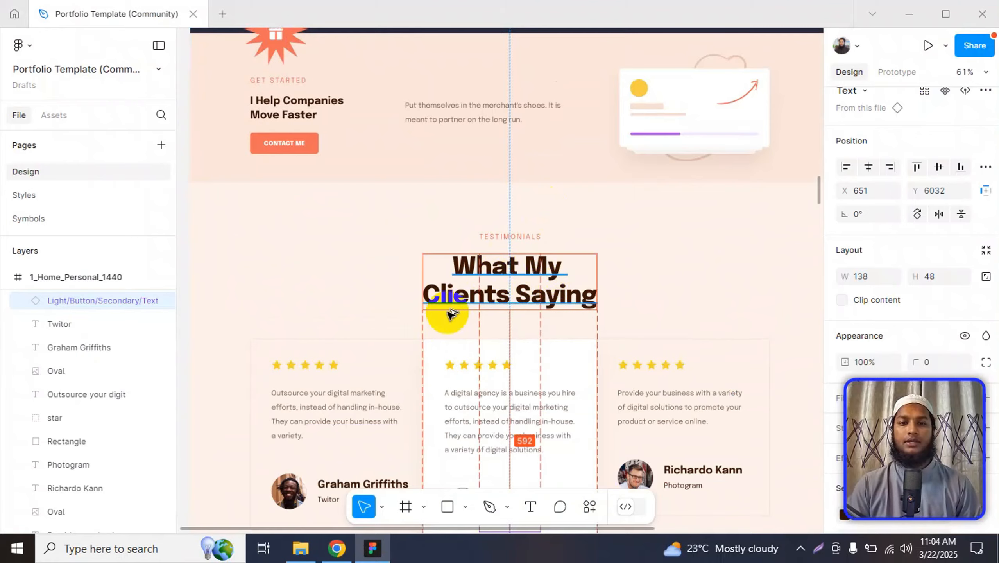
{"action": "key", "text": "alt+Tab"}
{"action": "left_click", "coordinate": [614, 256]}
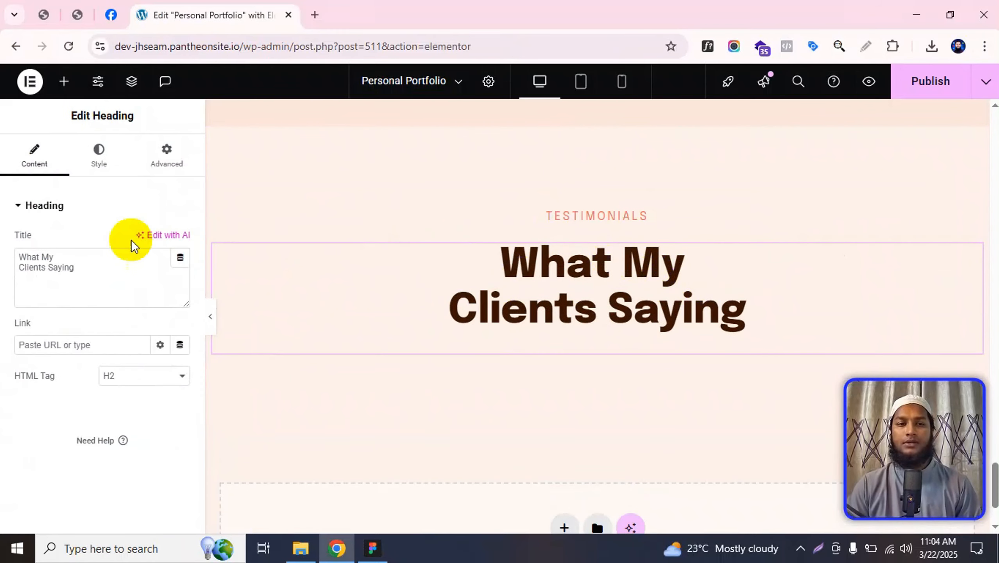
{"action": "left_click", "coordinate": [67, 267]}
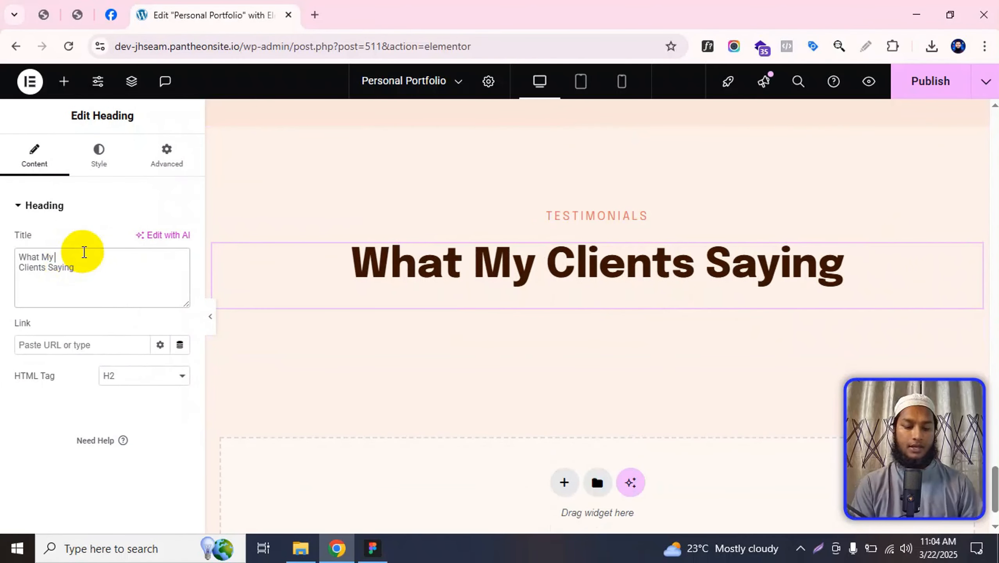
{"action": "type", "text": "<>"}
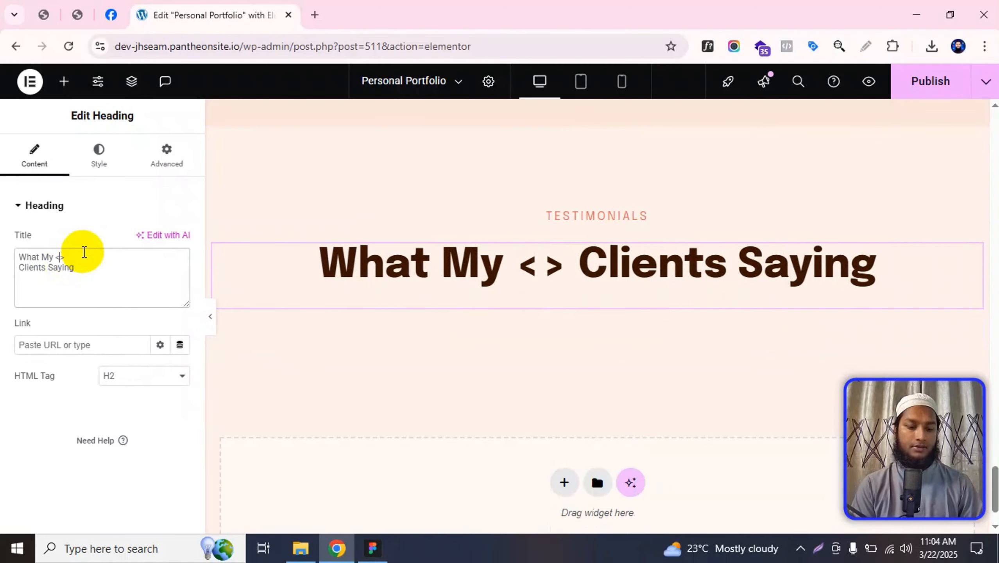
{"action": "key", "text": "Left"}
{"action": "type", "text": "br"}
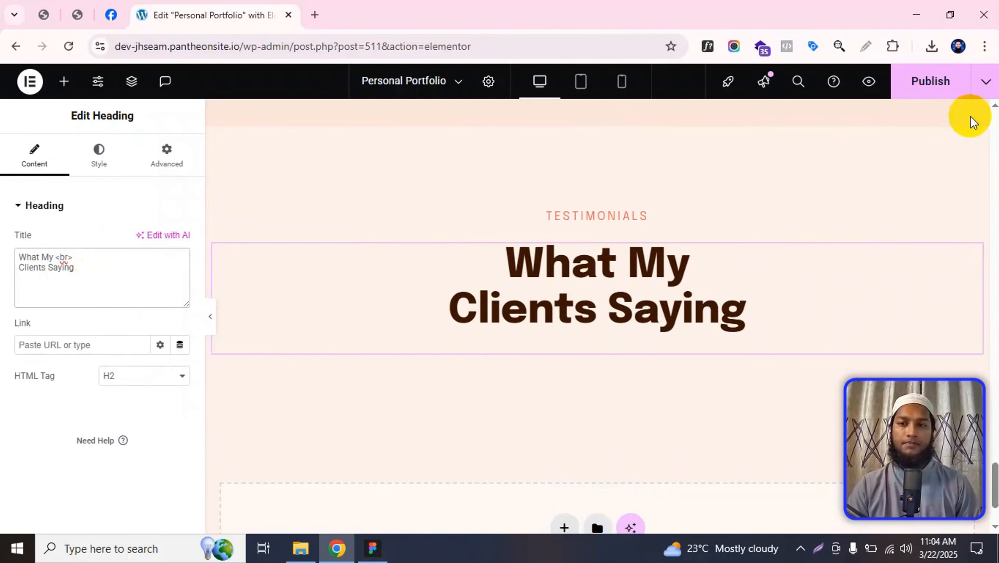
- Publish the page with the two-line title and review the testimonials section
{"action": "left_click", "coordinate": [938, 82]}
{"action": "left_click_drag", "start_coordinate": [56, 257], "coordinate": [73, 258]}
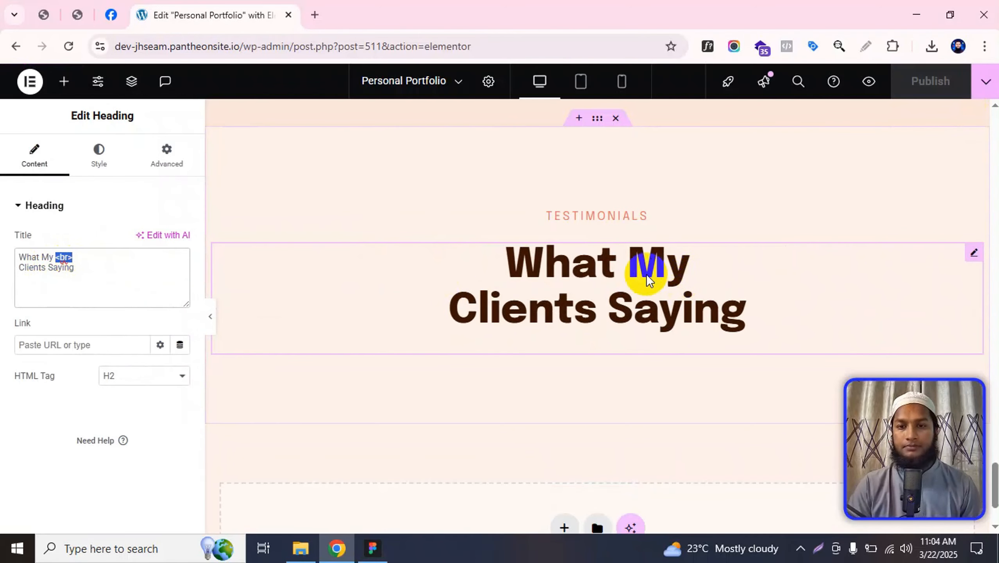
{"action": "scroll", "coordinate": [663, 261], "scroll_direction": "down", "scroll_amount": 3}
{"action": "scroll", "coordinate": [782, 232], "scroll_direction": "up", "scroll_amount": 4}
- Check the first testimonial card's size in Figma, and add a container below the title in Elementor
{"action": "key", "text": "alt+Tab"}
{"action": "scroll", "coordinate": [502, 271], "scroll_direction": "down", "scroll_amount": 4}
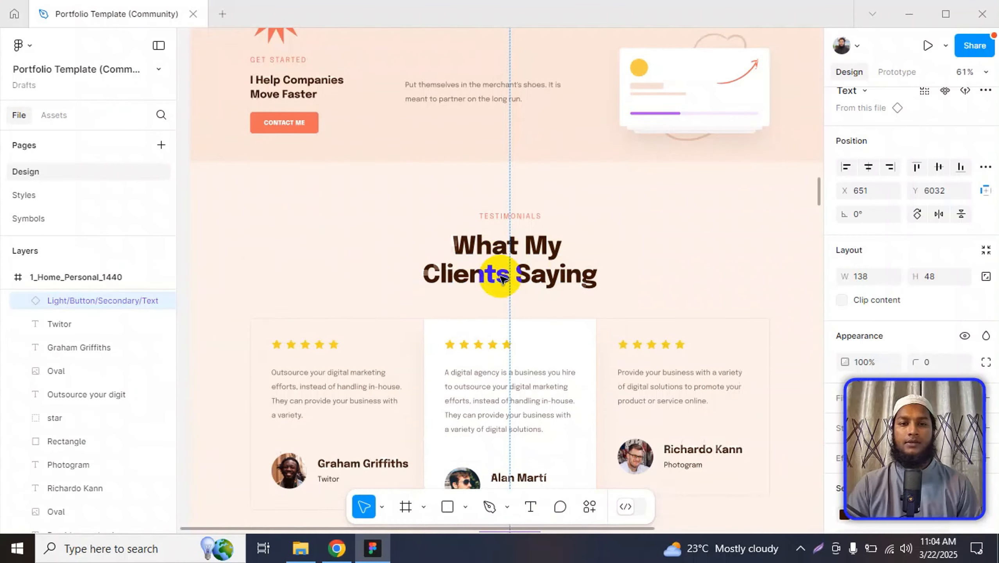
{"action": "scroll", "coordinate": [493, 264], "scroll_direction": "up", "scroll_amount": 2}
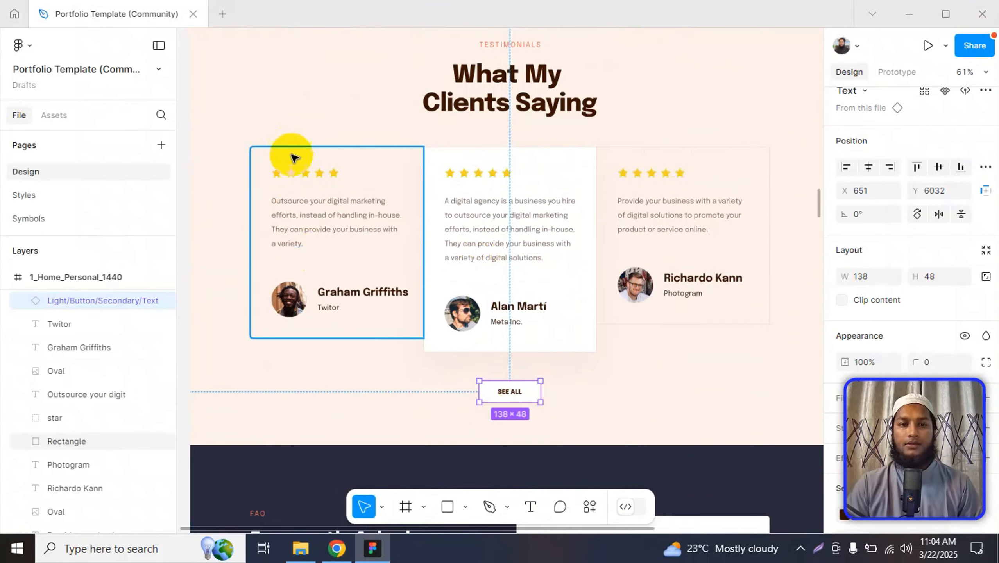
{"action": "left_click", "coordinate": [326, 152]}
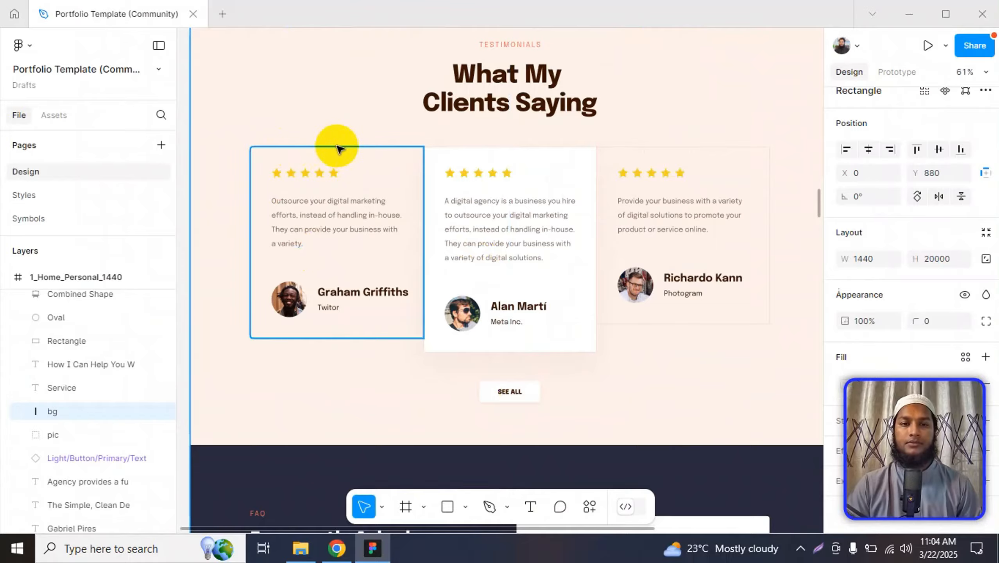
{"action": "left_click", "coordinate": [335, 150]}
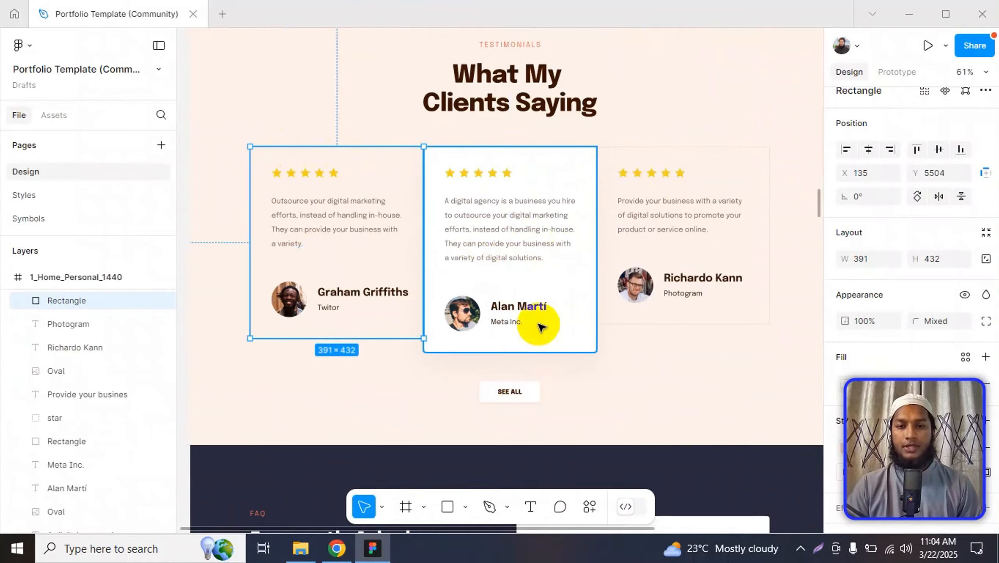
{"action": "scroll", "coordinate": [540, 326], "scroll_direction": "down", "scroll_amount": 1}
{"action": "key", "text": "alt+Tab"}
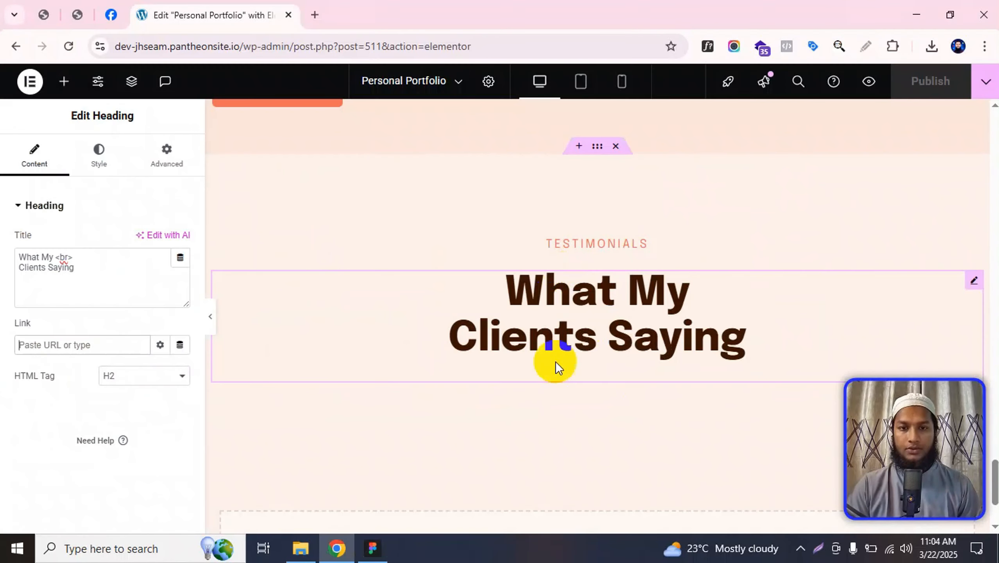
{"action": "scroll", "coordinate": [556, 362], "scroll_direction": "down", "scroll_amount": 3}
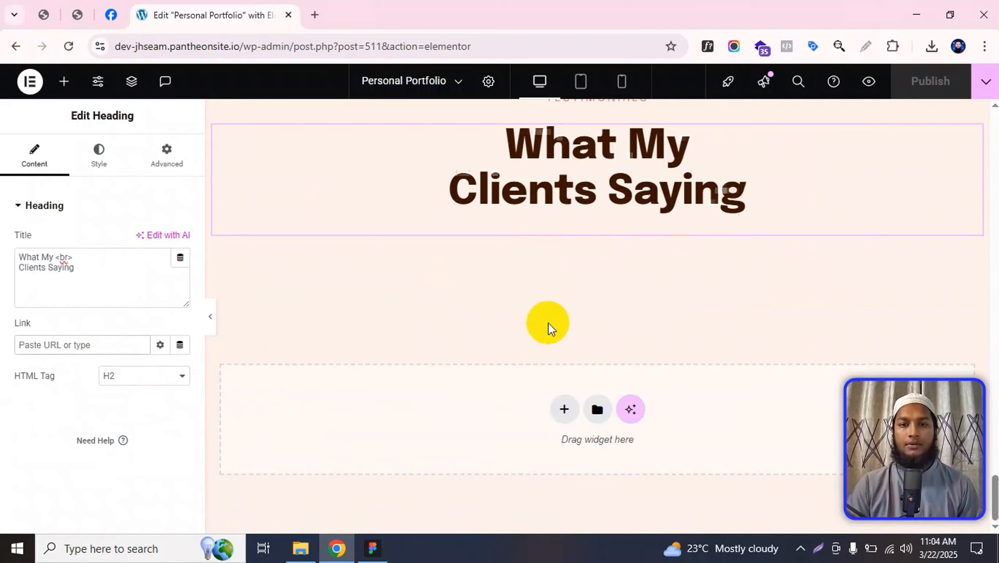
{"action": "left_click", "coordinate": [77, 93]}
{"action": "left_click_drag", "start_coordinate": [74, 271], "coordinate": [605, 229]}
- Measure the gap between the title and the cards in Figma, and set the title heading's bottom margin to 64 px in Elementor
{"action": "left_click", "coordinate": [332, 217]}
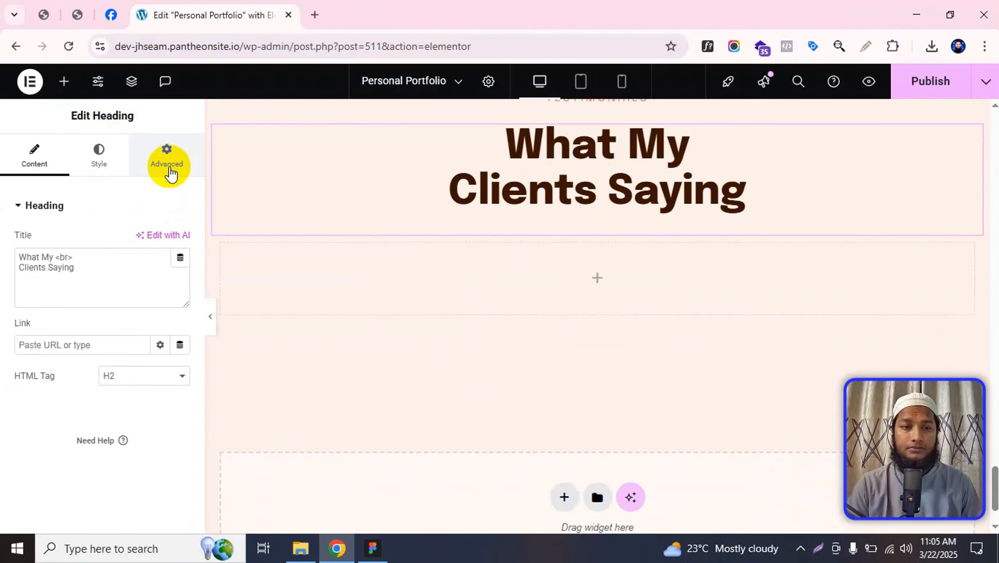
{"action": "left_click", "coordinate": [166, 157]}
{"action": "key", "text": "alt+Tab"}
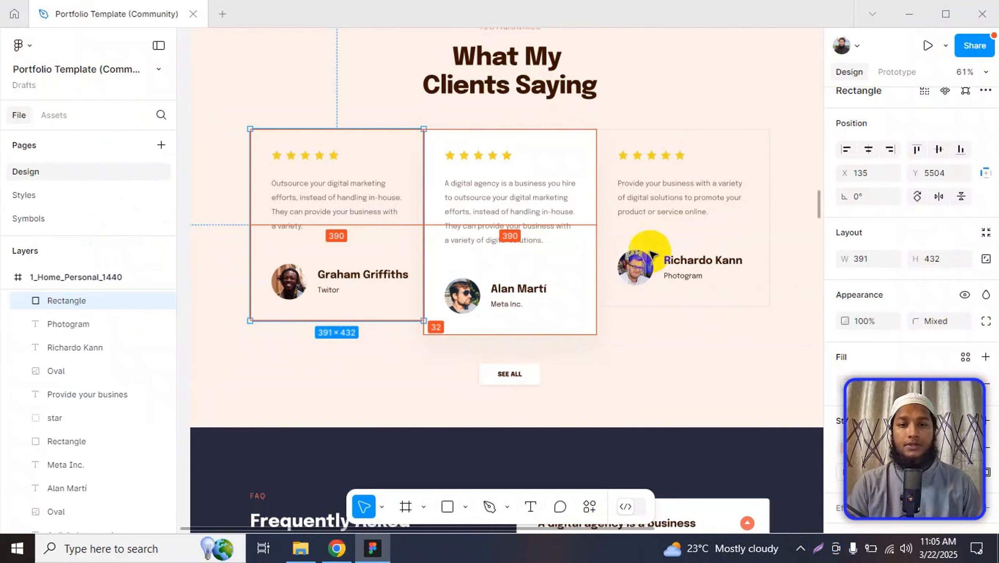
{"action": "left_click", "coordinate": [492, 96]}
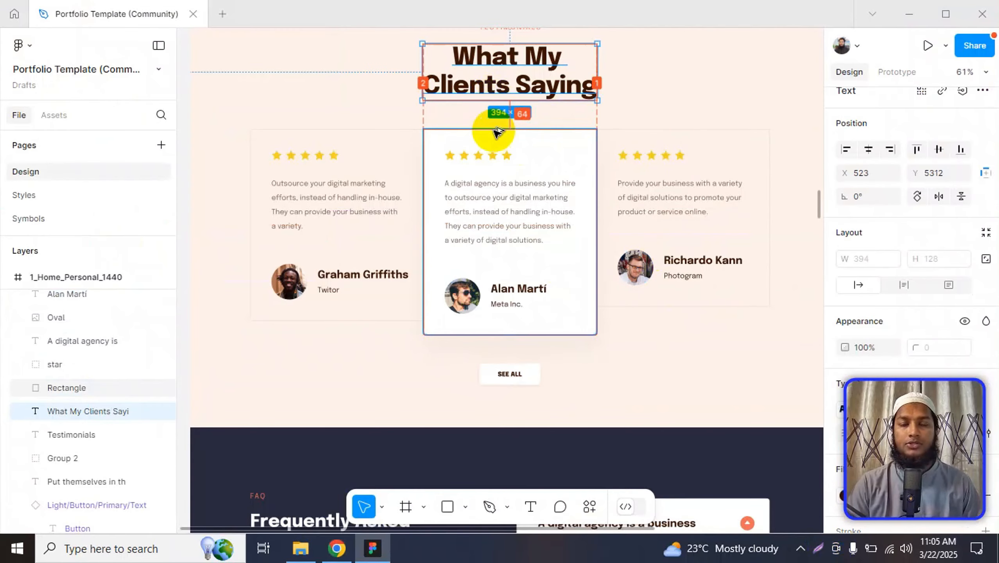
{"action": "key", "text": "alt"}
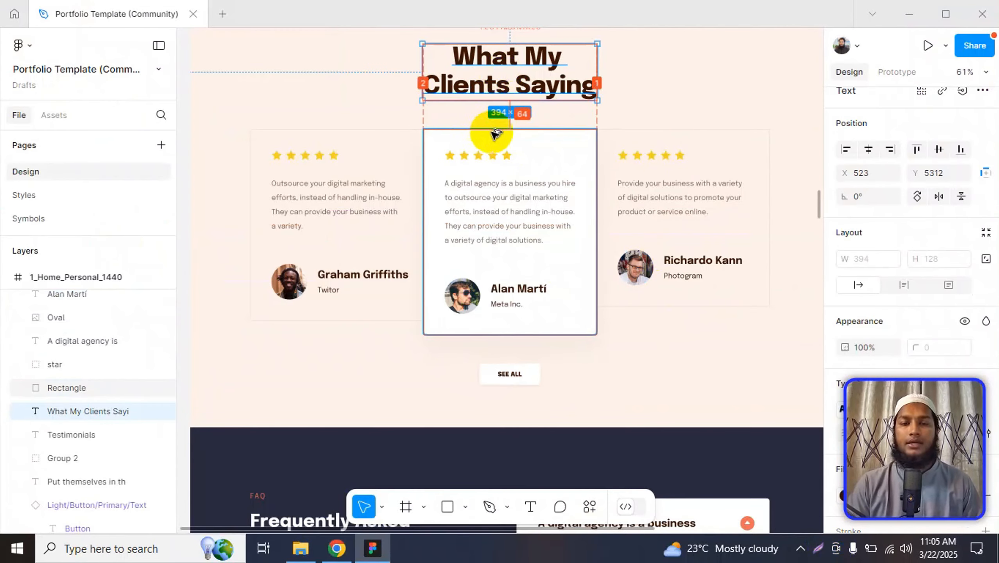
{"action": "key", "text": "alt+Tab"}
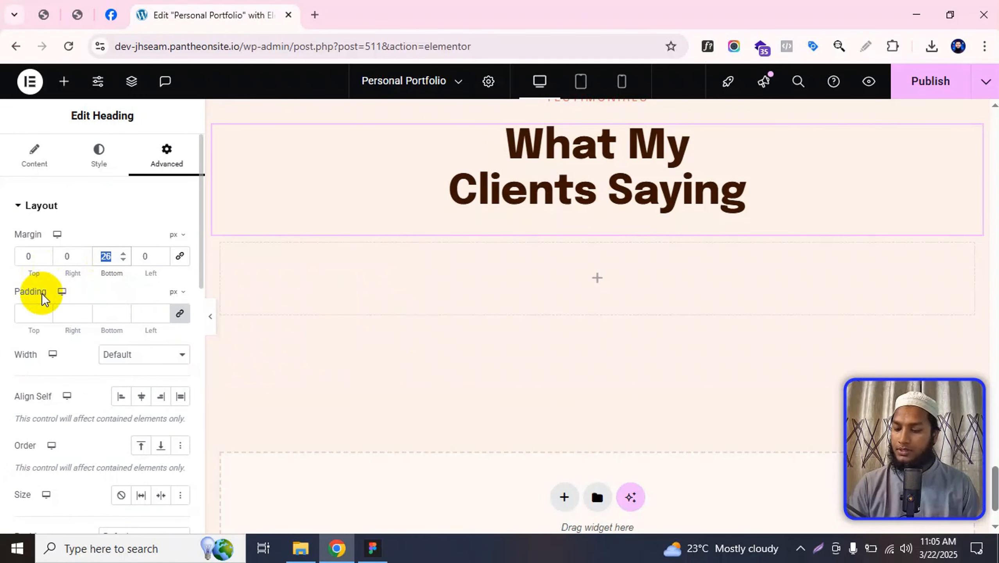
{"action": "type", "text": "64"}
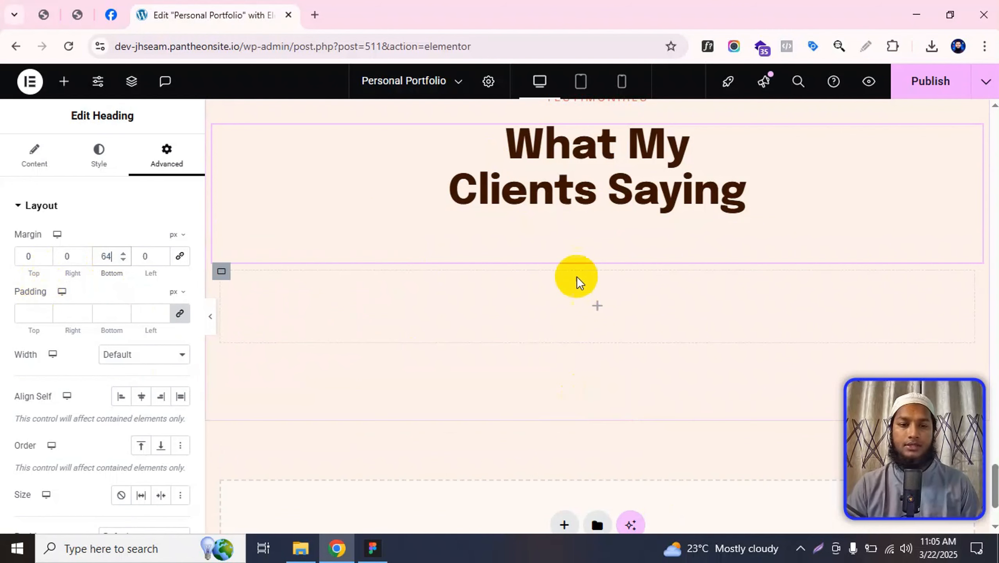
- Unlink the padding values of the new container below the title and set its padding to 0 px on all sides
{"action": "scroll", "coordinate": [577, 277], "scroll_direction": "down", "scroll_amount": 2}
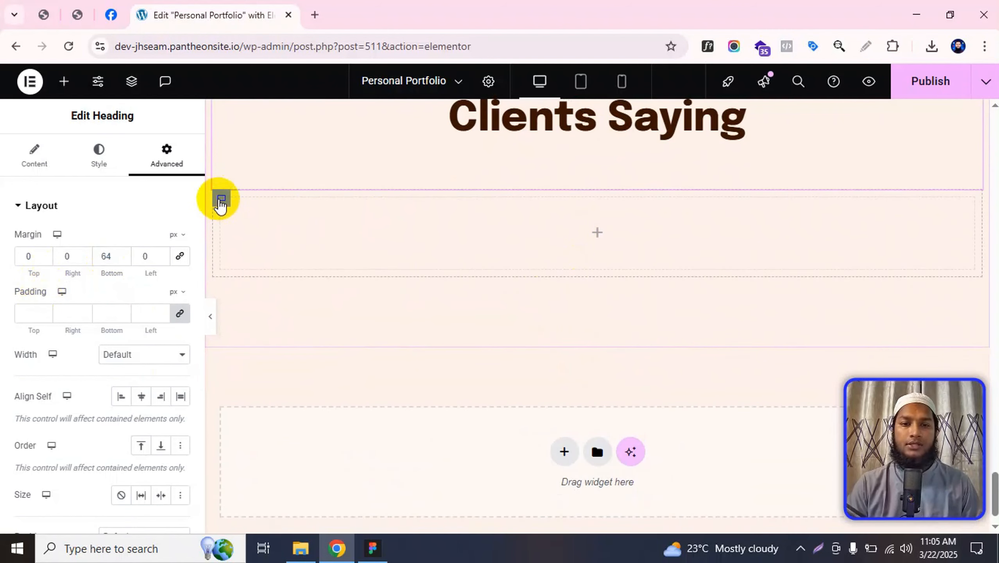
{"action": "left_click", "coordinate": [220, 199]}
{"action": "left_click", "coordinate": [163, 165]}
{"action": "left_click", "coordinate": [181, 314]}
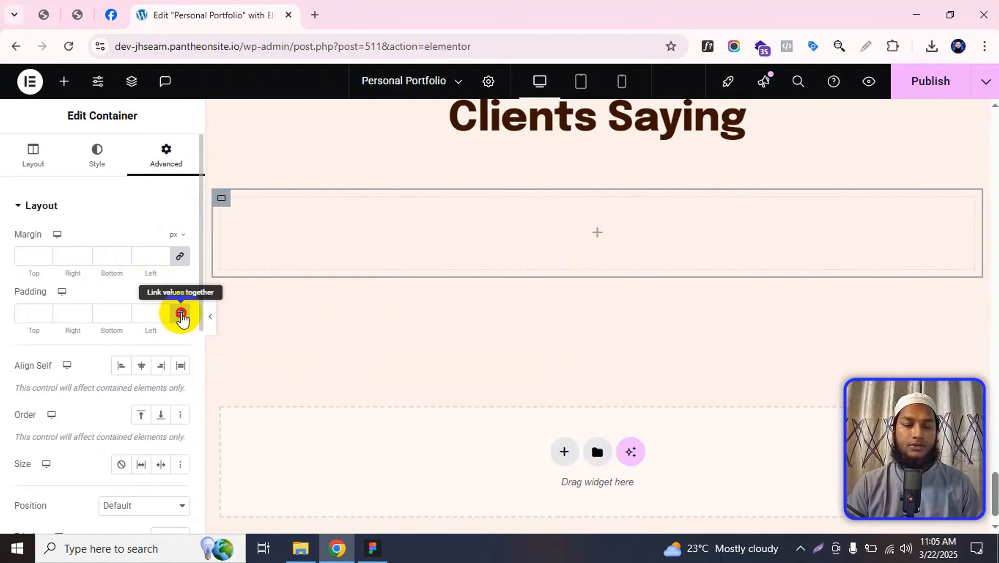
- Set the boxed content width of the outer testimonials container to 1190 px
{"action": "scroll", "coordinate": [603, 276], "scroll_direction": "up", "scroll_amount": 9}
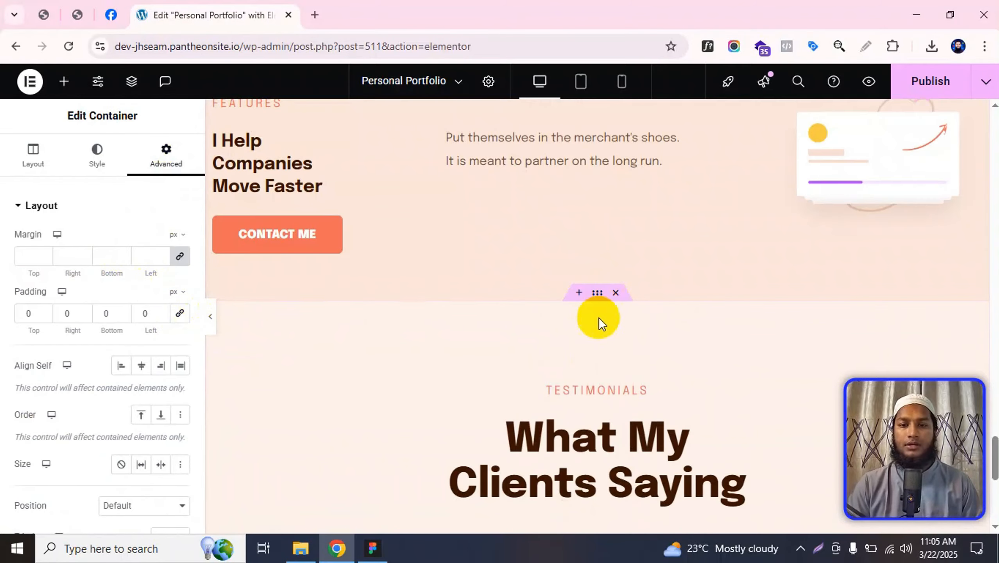
{"action": "left_click", "coordinate": [40, 160]}
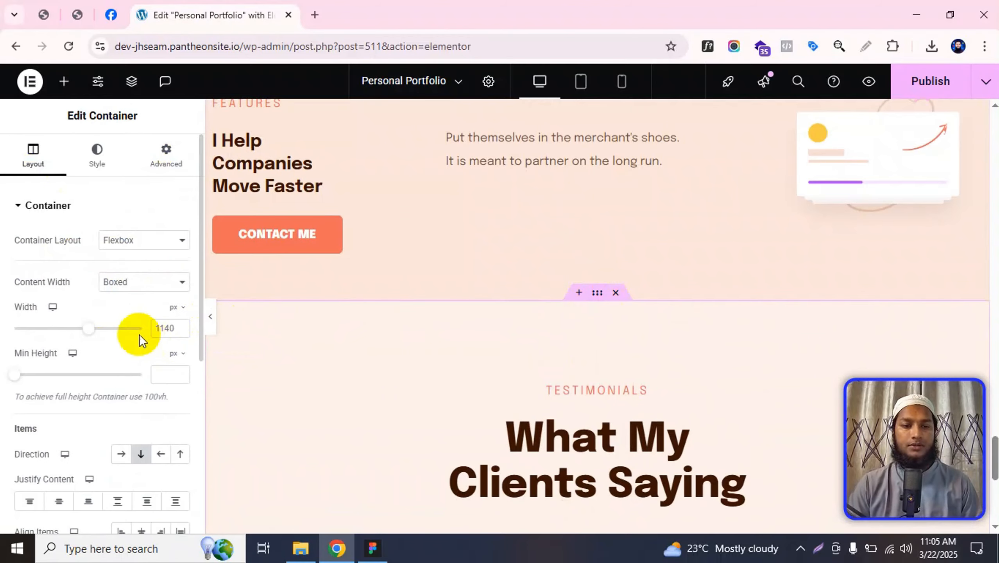
{"action": "type", "text": "1190"}
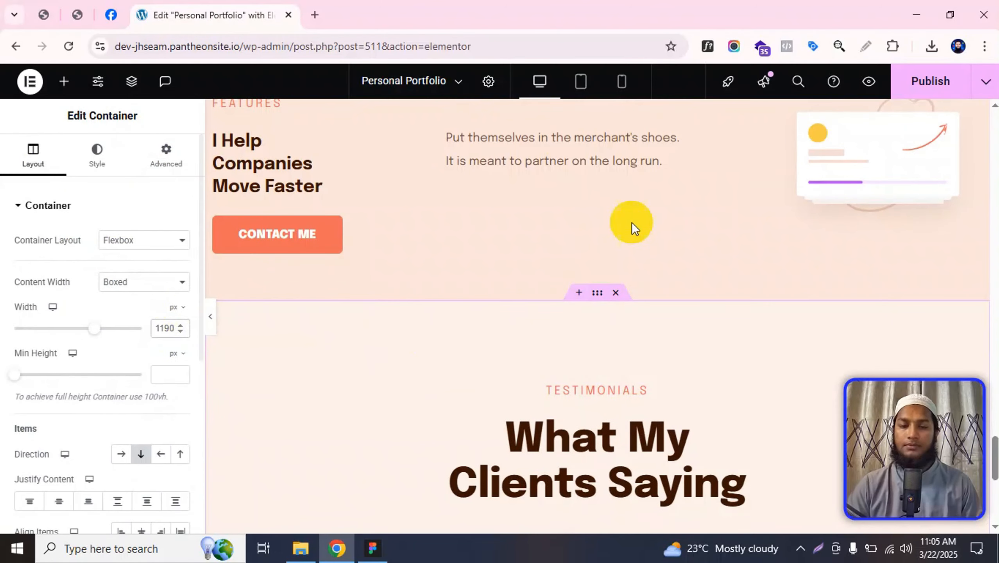
{"action": "scroll", "coordinate": [631, 222], "scroll_direction": "down", "scroll_amount": 10}
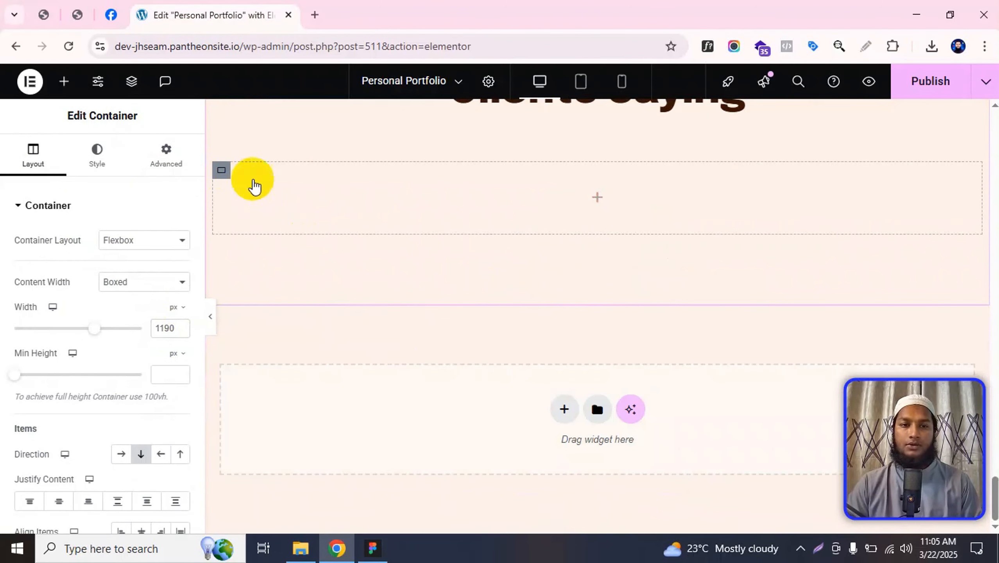
- Check the card row in Figma, and add a nested container inside the container below the title in Elementor
{"action": "key", "text": "alt+Tab"}
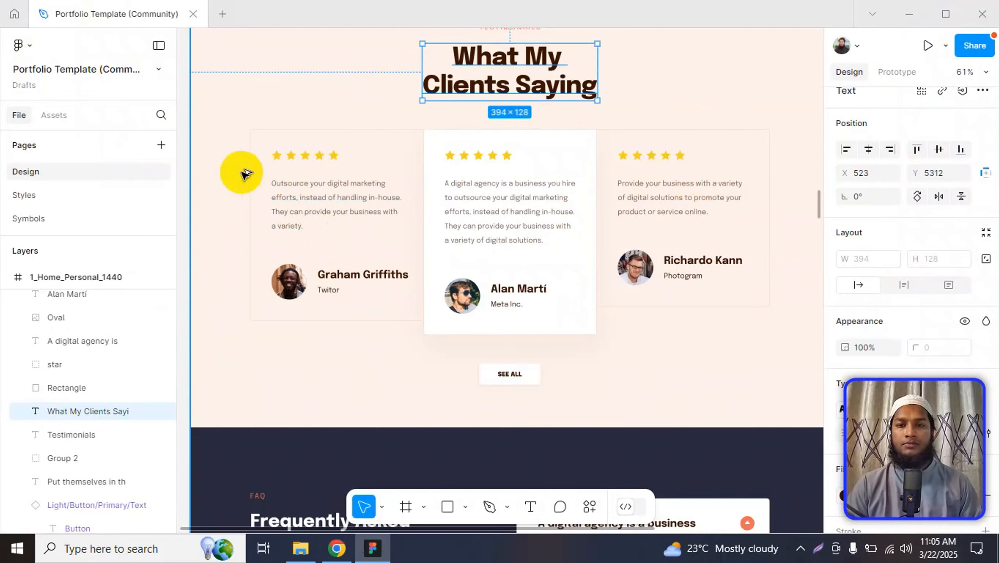
{"action": "key", "text": "alt+Tab"}
{"action": "left_click", "coordinate": [68, 82]}
{"action": "left_click_drag", "start_coordinate": [95, 293], "coordinate": [241, 203]}
- Duplicate the nested container twice to get three card containers
{"action": "right_click", "coordinate": [339, 190]}
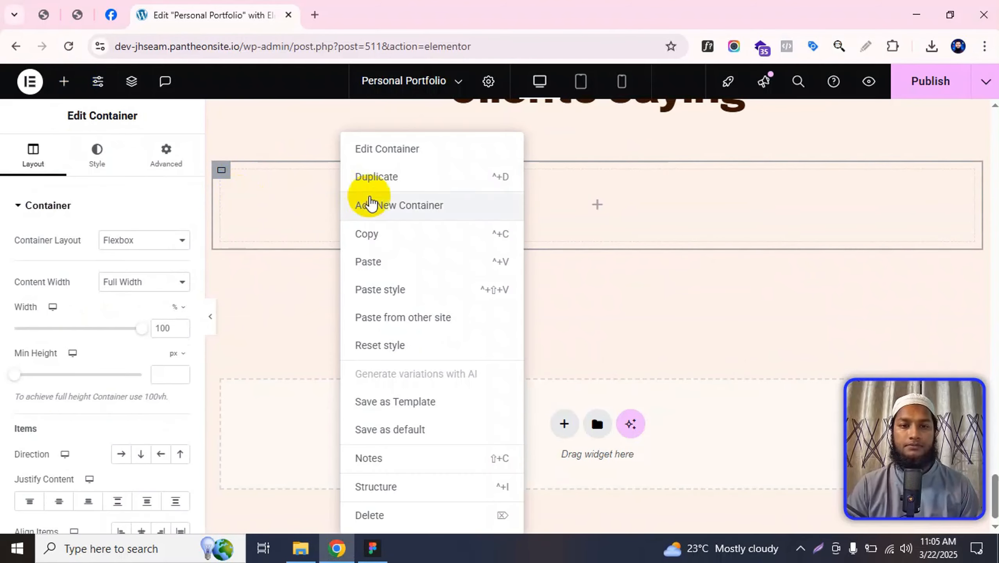
{"action": "left_click", "coordinate": [374, 174]}
{"action": "right_click", "coordinate": [372, 205]}
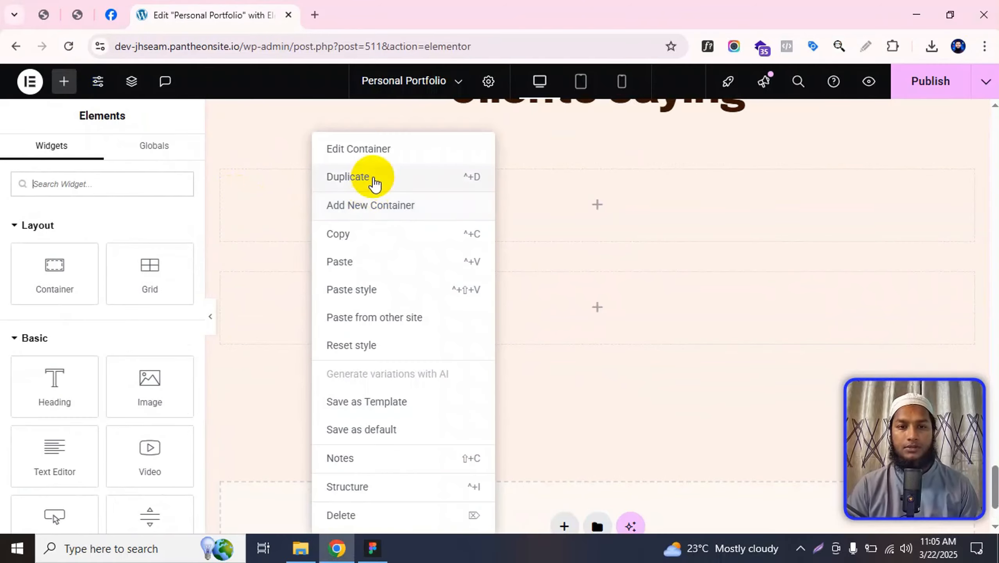
{"action": "left_click", "coordinate": [354, 177]}
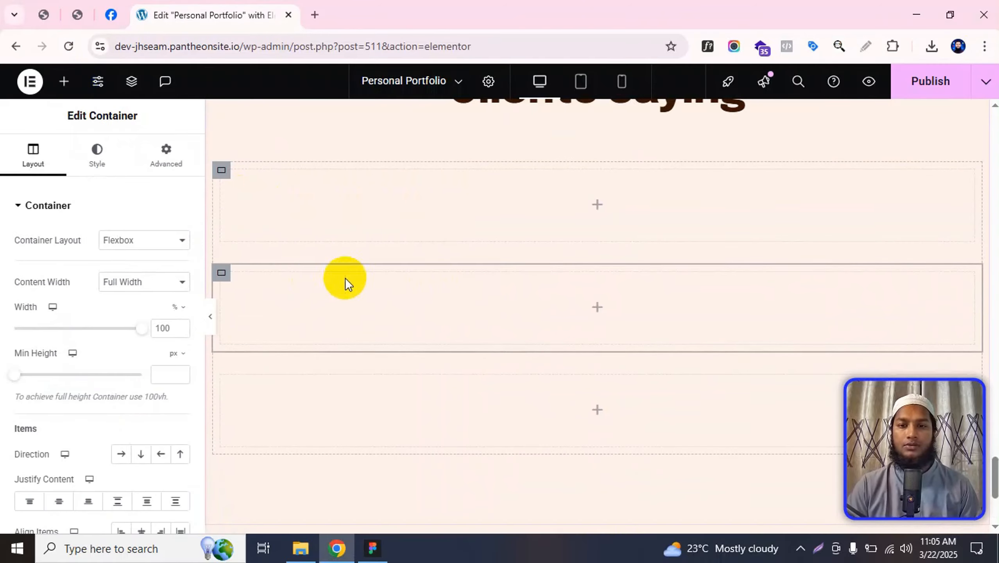
- Show the page structure, select the parent of the three card containers and set its direction to a horizontal row
{"action": "right_click", "coordinate": [228, 171]}
{"action": "left_click", "coordinate": [285, 487]}
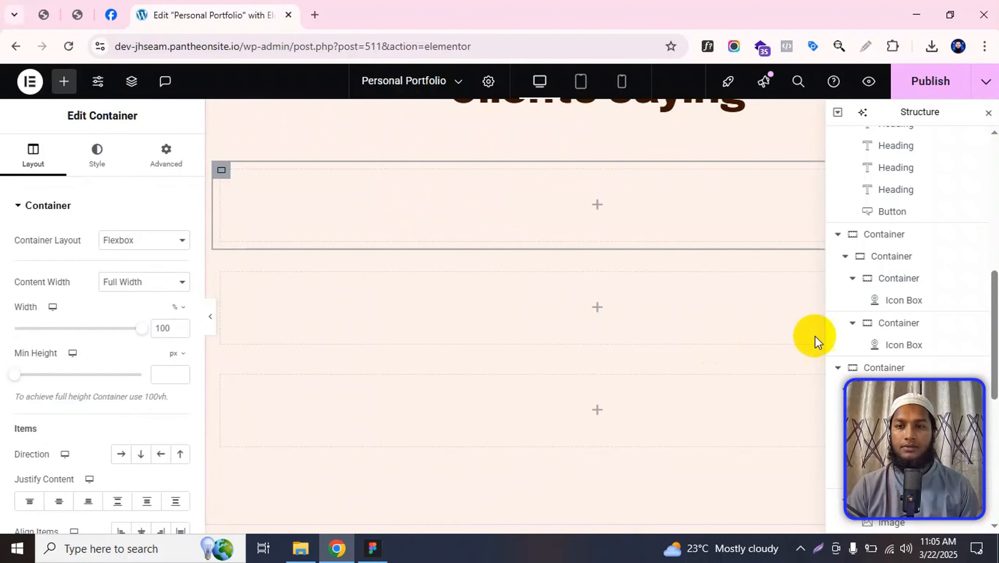
{"action": "scroll", "coordinate": [907, 253], "scroll_direction": "down", "scroll_amount": 5}
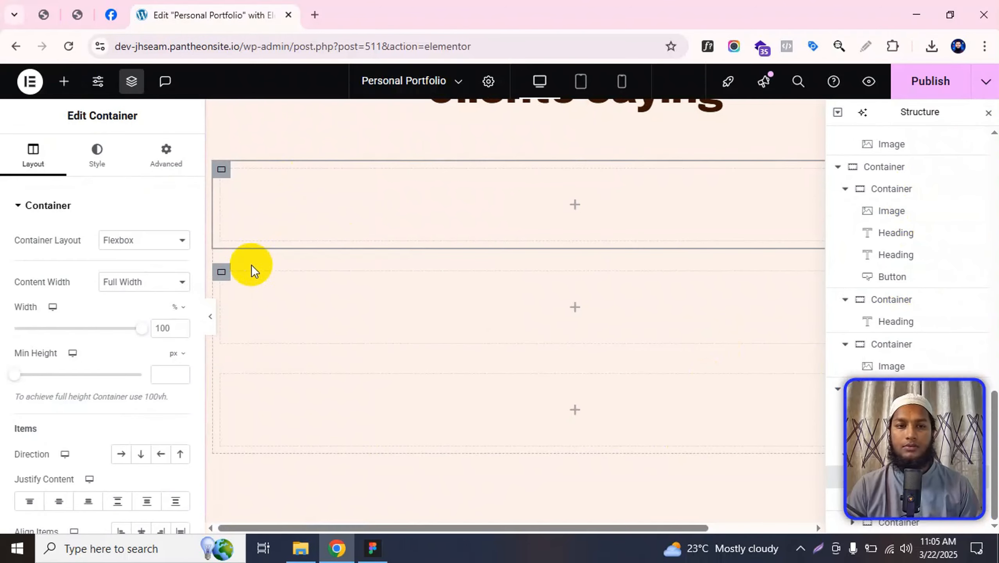
{"action": "left_click", "coordinate": [220, 280]}
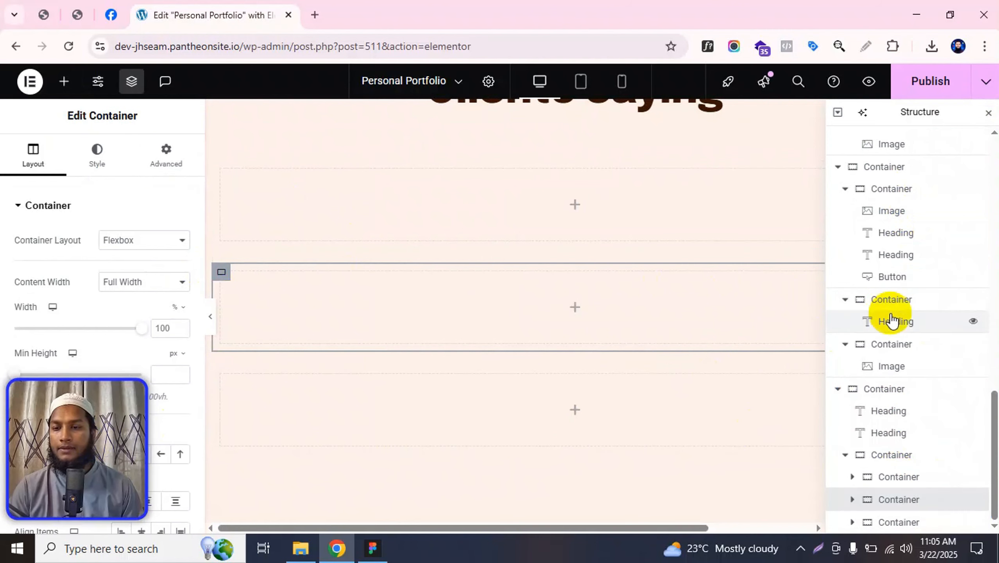
{"action": "left_click", "coordinate": [882, 458]}
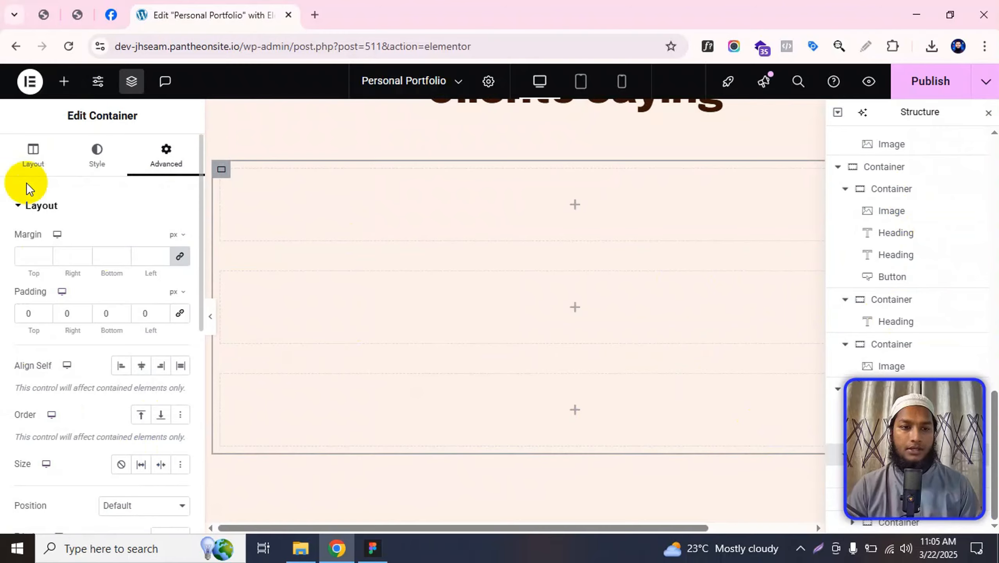
{"action": "left_click", "coordinate": [30, 164]}
{"action": "left_click", "coordinate": [121, 454]}
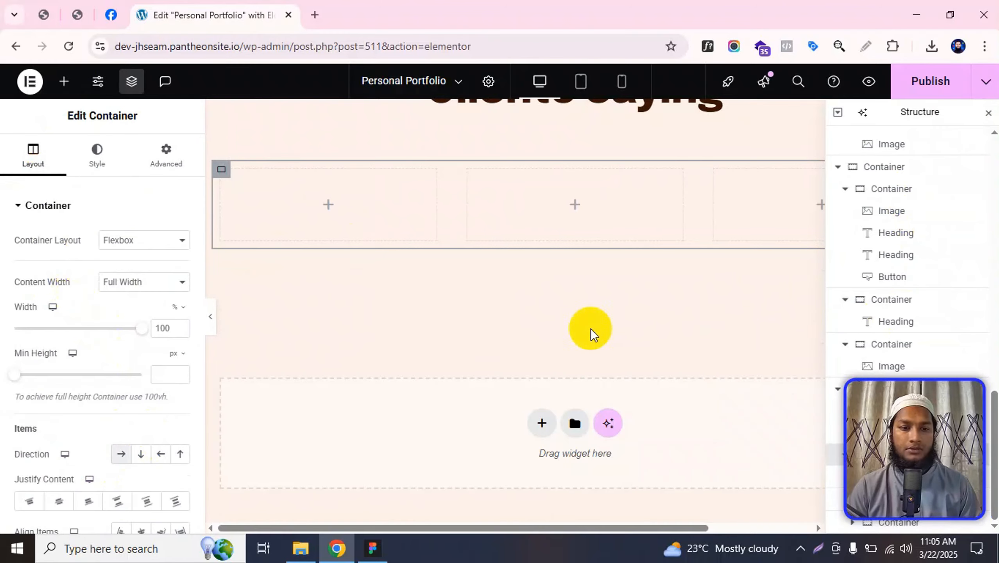
- Check the spacing between the cards in Figma, and set the parent container's column and row gaps to 0 px in Elementor
{"action": "key", "text": "alt+Tab"}
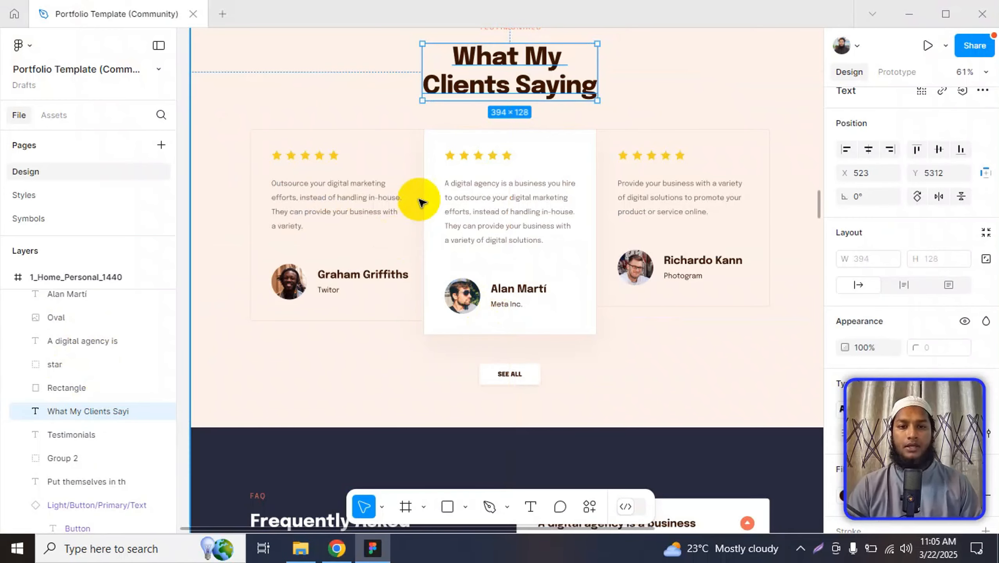
{"action": "key", "text": "alt+Tab"}
{"action": "scroll", "coordinate": [98, 216], "scroll_direction": "down", "scroll_amount": 6}
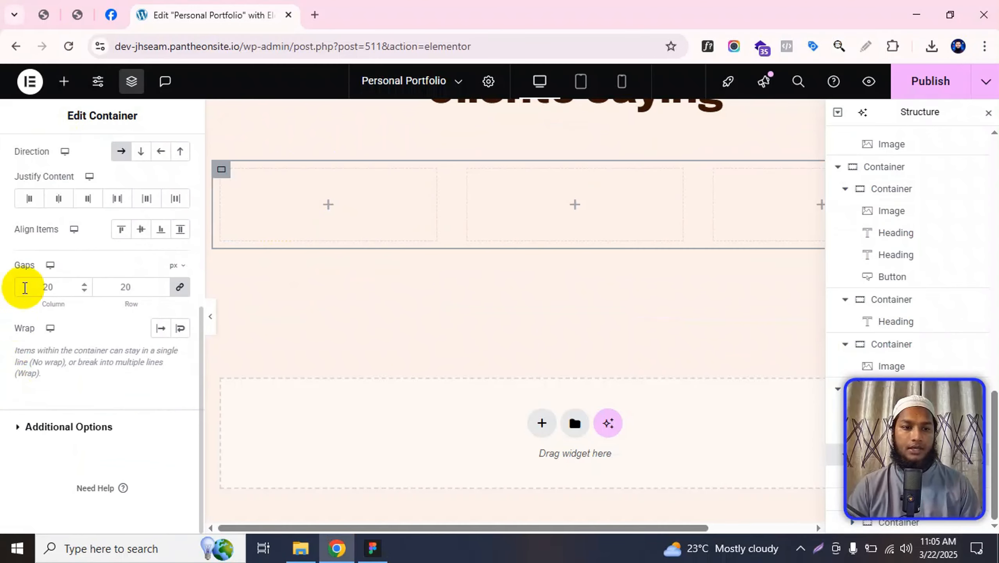
{"action": "left_click", "coordinate": [30, 291]}
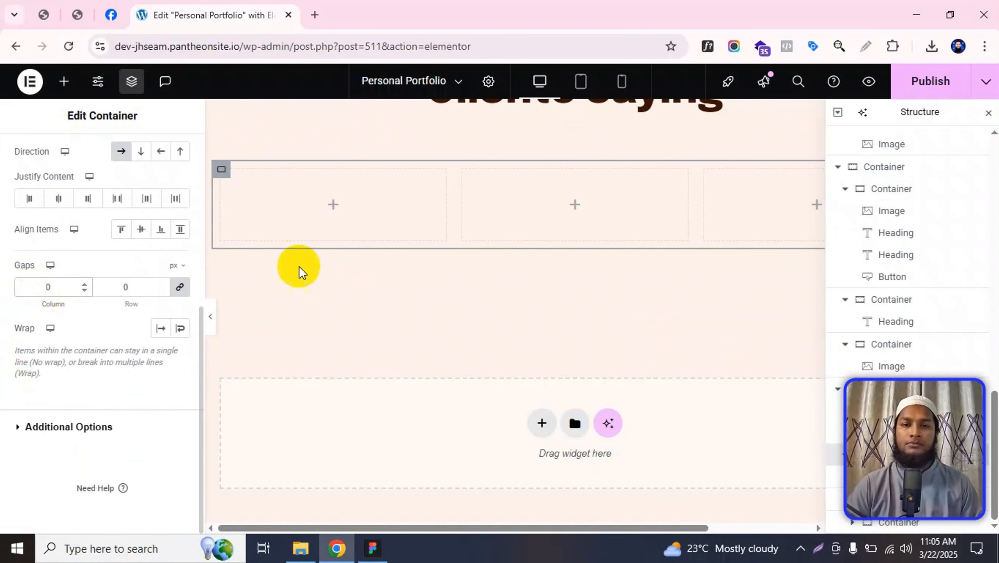
- Switch to Figma, copy the first testimonial card's stroke colour F3D1BF, and return to Elementor
{"action": "key", "text": "alt+Tab"}
{"action": "left_click", "coordinate": [292, 136]}
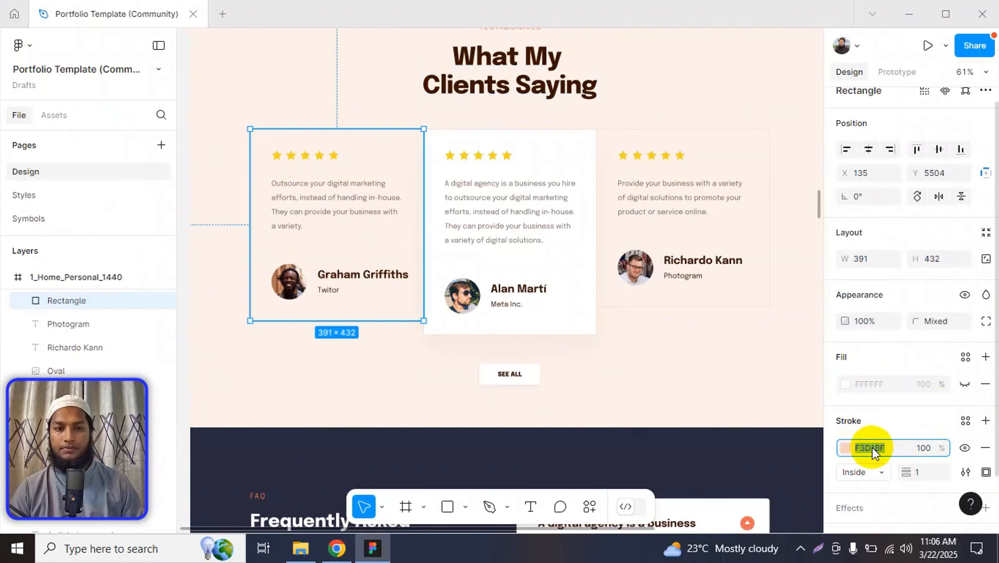
{"action": "key", "text": "alt+Tab"}
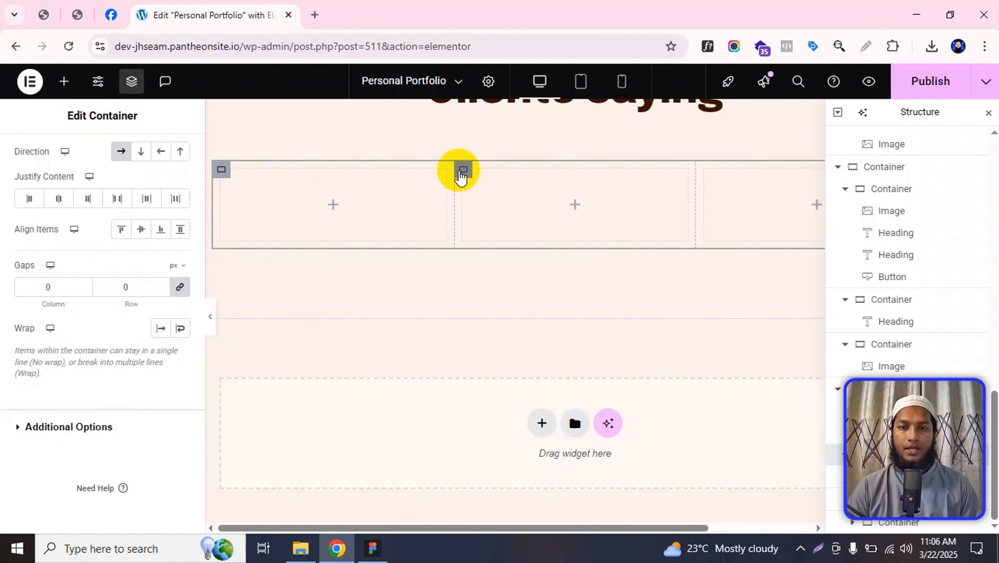
- Give the first card container a solid border 1 px wide on all sides in colour F3D1BF
{"action": "left_click", "coordinate": [463, 171]}
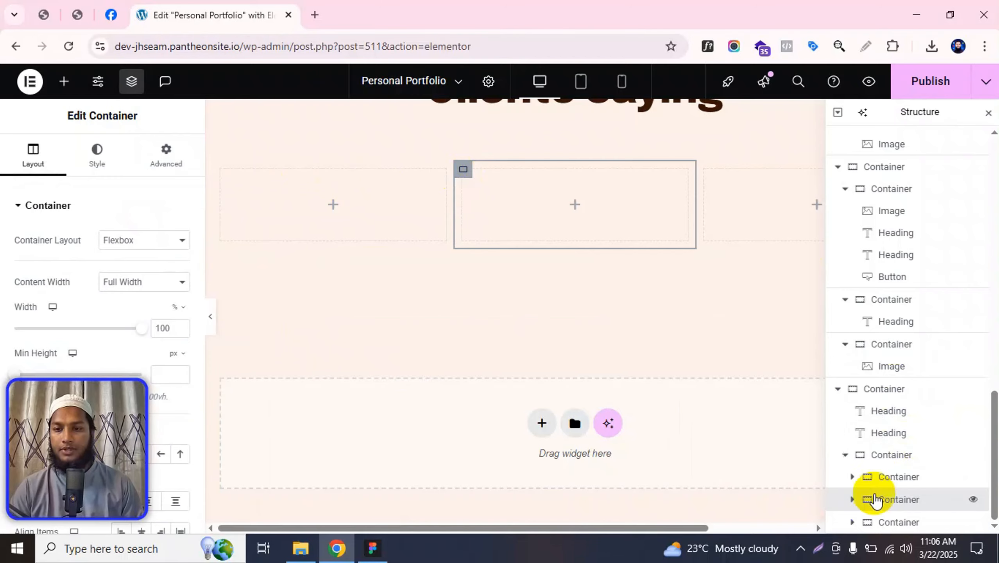
{"action": "left_click", "coordinate": [887, 477]}
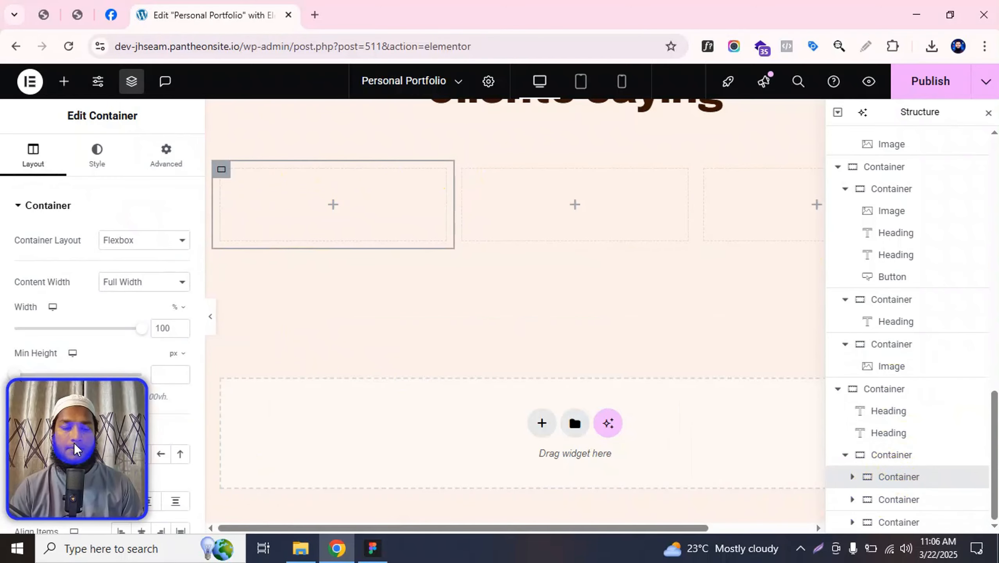
{"action": "scroll", "coordinate": [106, 262], "scroll_direction": "down", "scroll_amount": 5}
{"action": "scroll", "coordinate": [86, 150], "scroll_direction": "up", "scroll_amount": 5}
{"action": "left_click", "coordinate": [86, 149]}
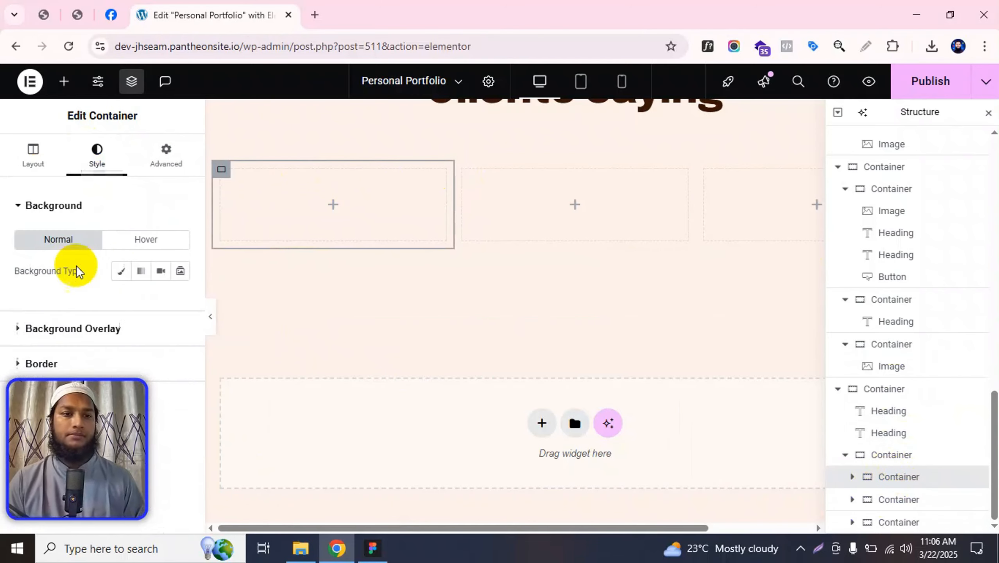
{"action": "left_click", "coordinate": [77, 362]}
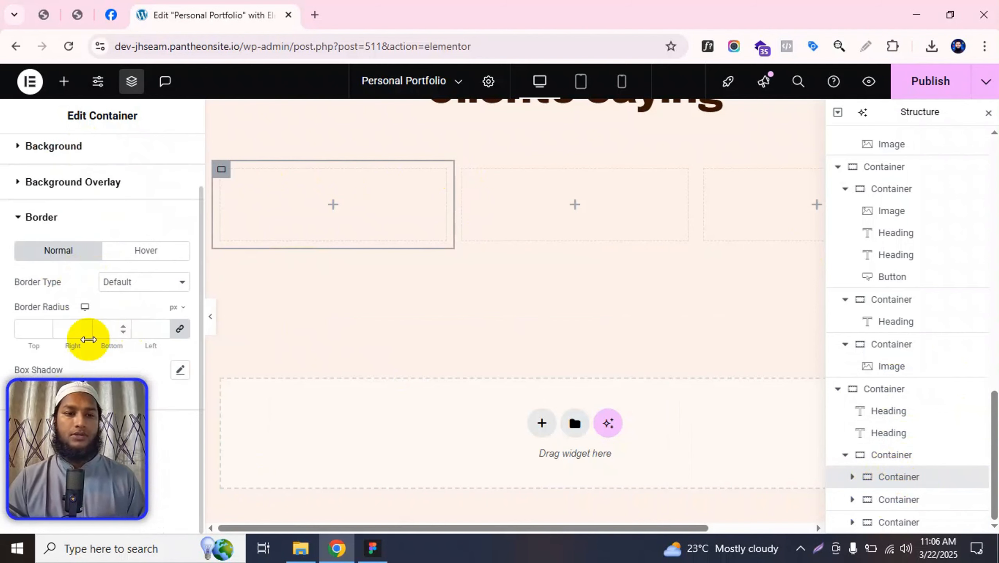
{"action": "left_click", "coordinate": [131, 290]}
{"action": "left_click", "coordinate": [134, 333]}
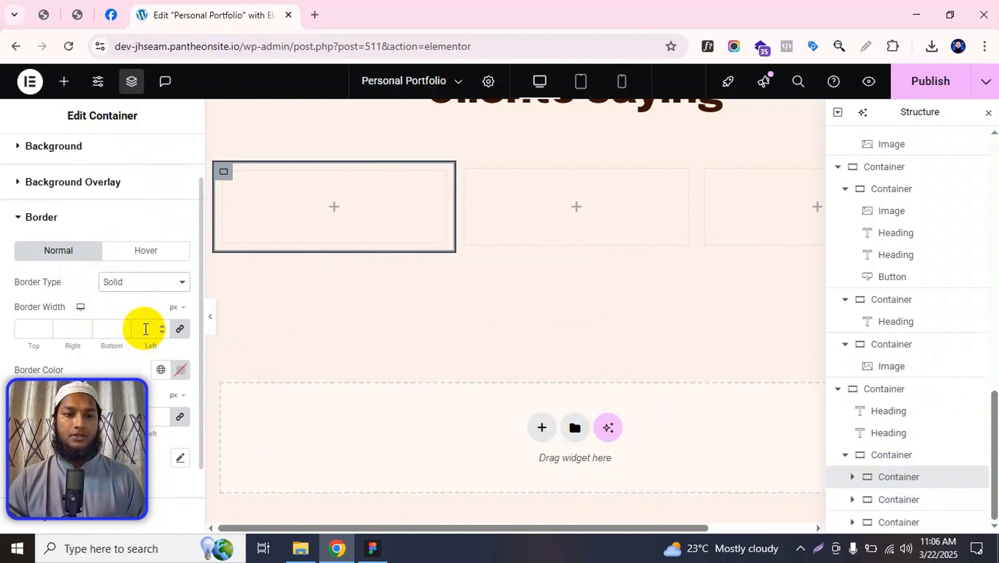
{"action": "type", "text": "1"}
{"action": "left_click", "coordinate": [180, 373]}
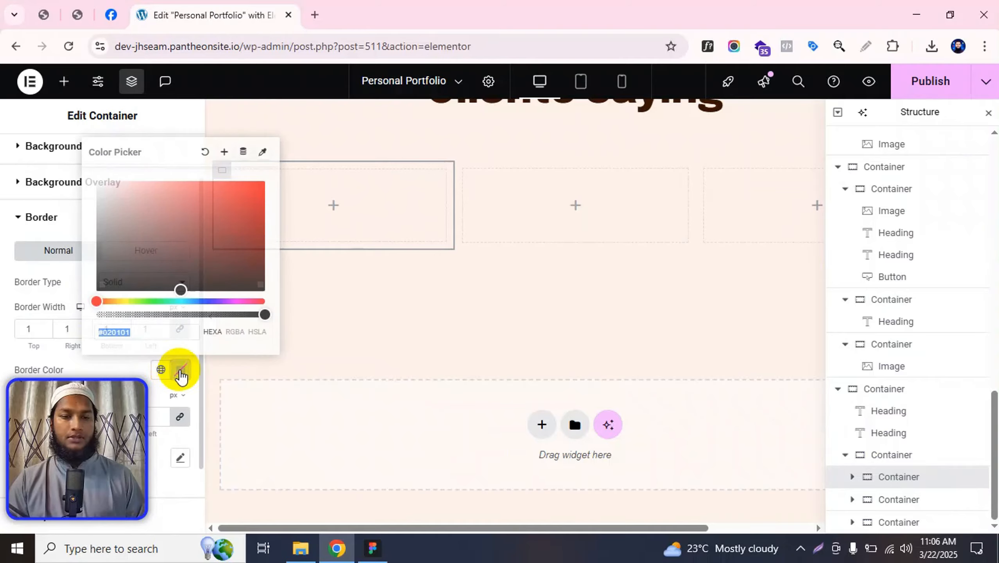
{"action": "type", "text": "F3D1BF"}
{"action": "left_click", "coordinate": [37, 330]}
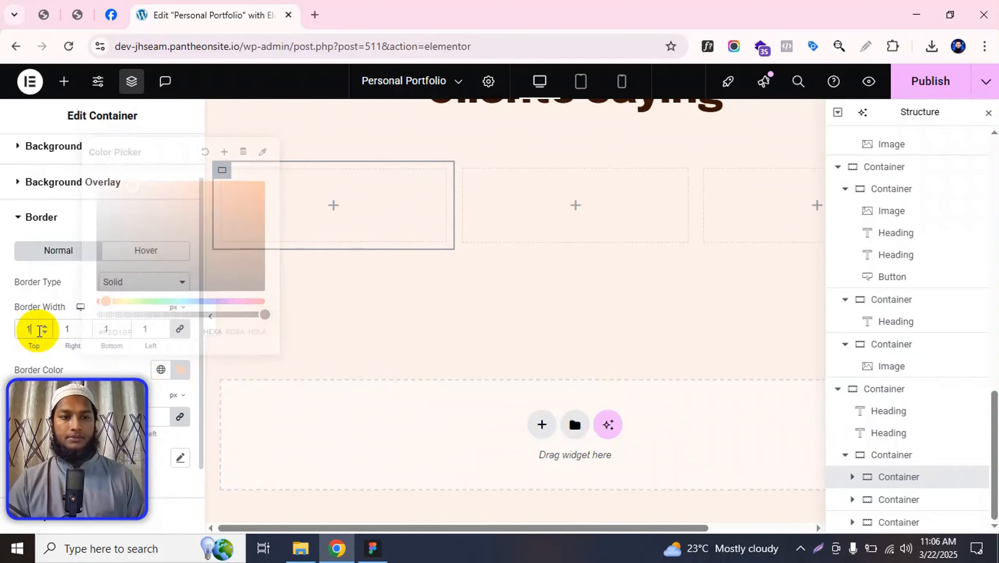
- Switch to Figma and inspect the individual corner radius values of the first testimonial card's rectangle
{"action": "key", "text": "alt+Tab"}
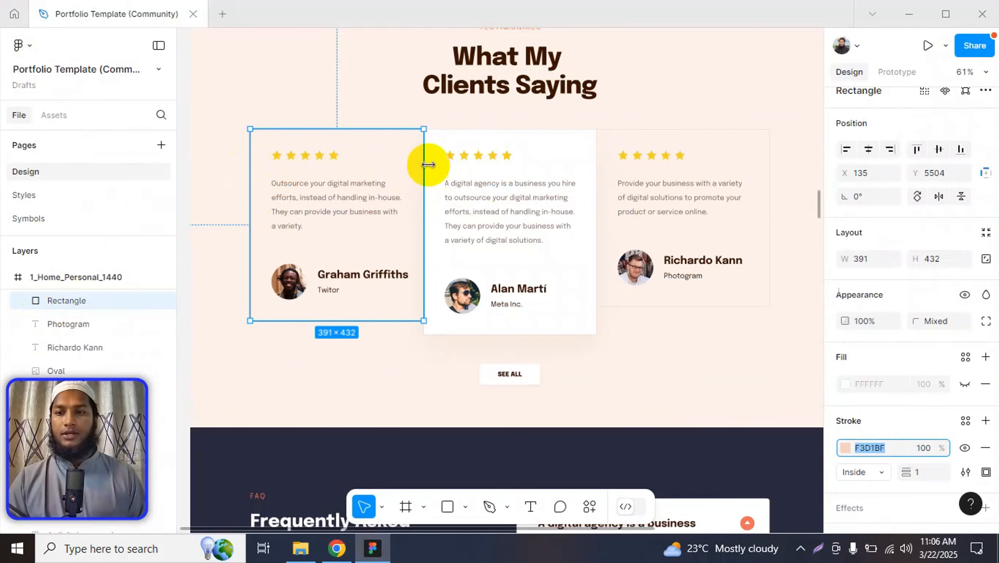
{"action": "double_click", "coordinate": [397, 137]}
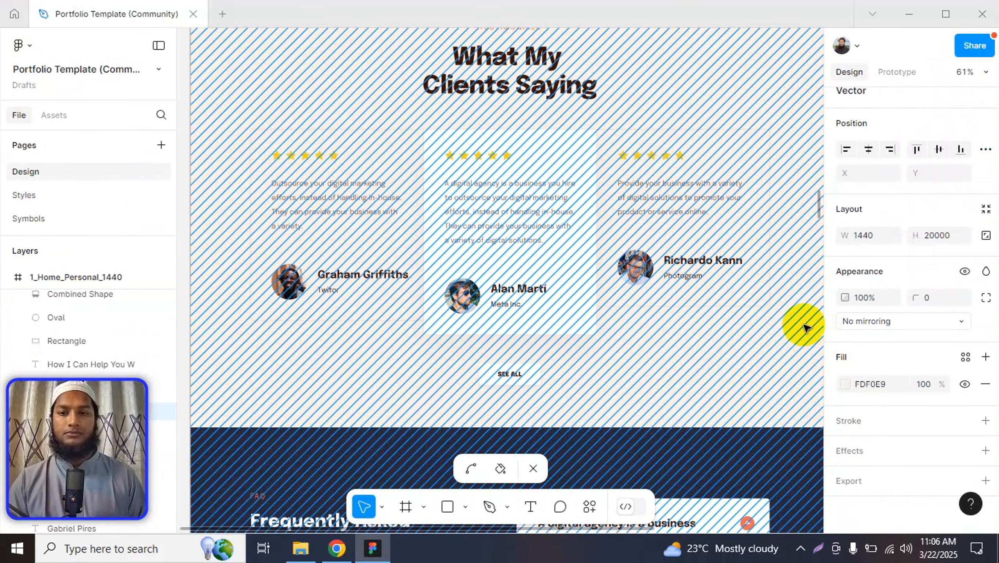
{"action": "key", "text": "Escape"}
{"action": "scroll", "coordinate": [259, 156], "scroll_direction": "up", "scroll_amount": 6}
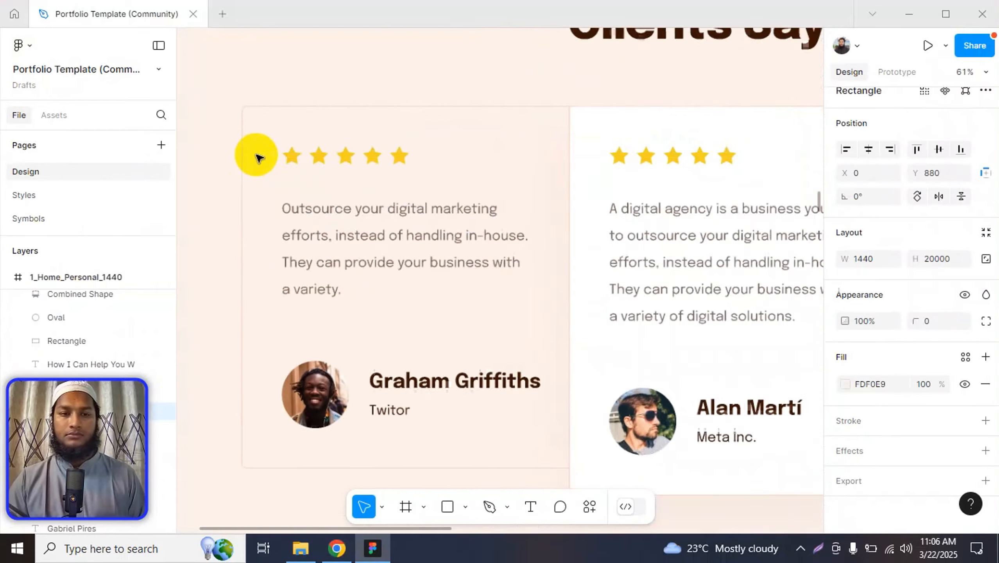
{"action": "scroll", "coordinate": [276, 177], "scroll_direction": "up", "scroll_amount": 2}
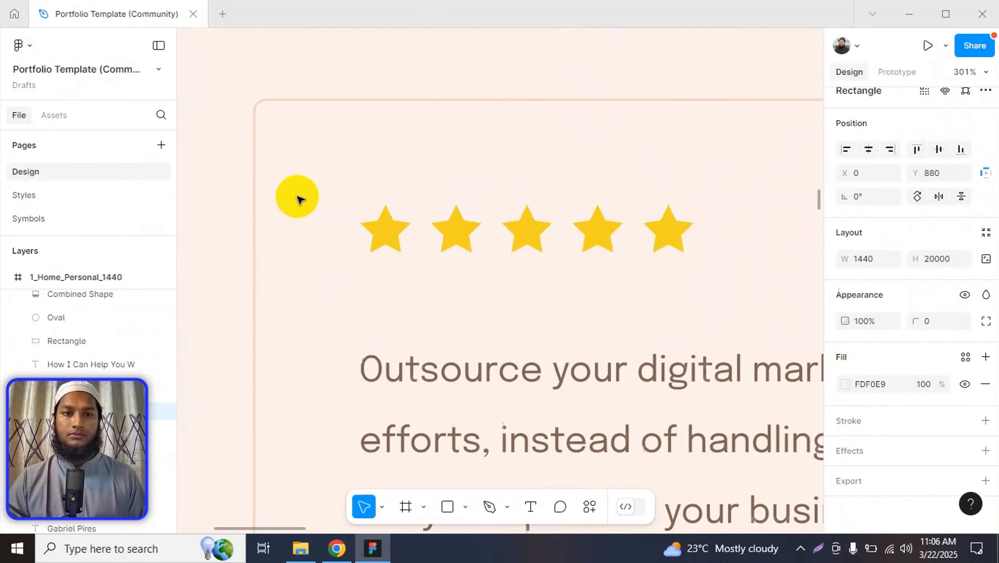
{"action": "double_click", "coordinate": [256, 114]}
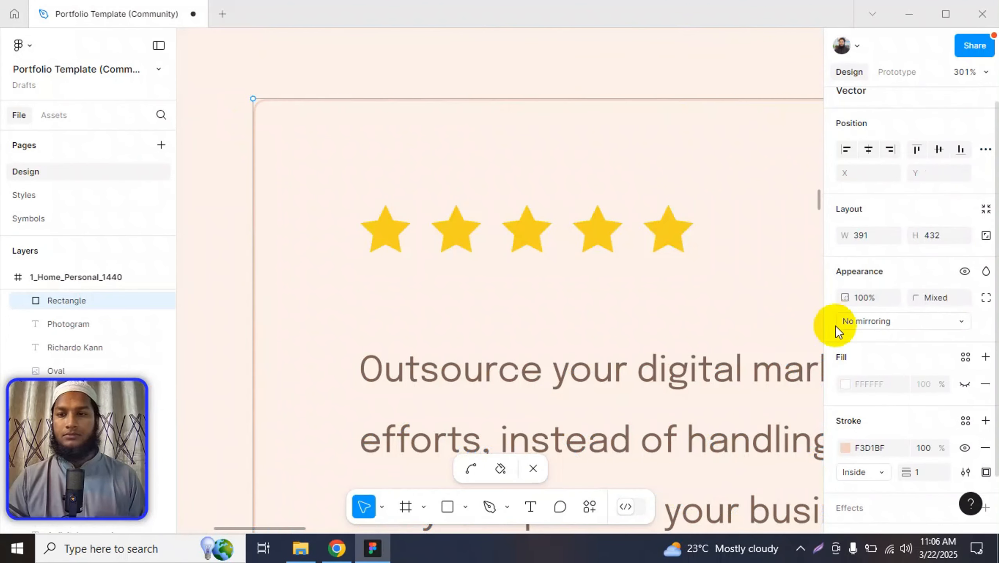
{"action": "left_click", "coordinate": [987, 299]}
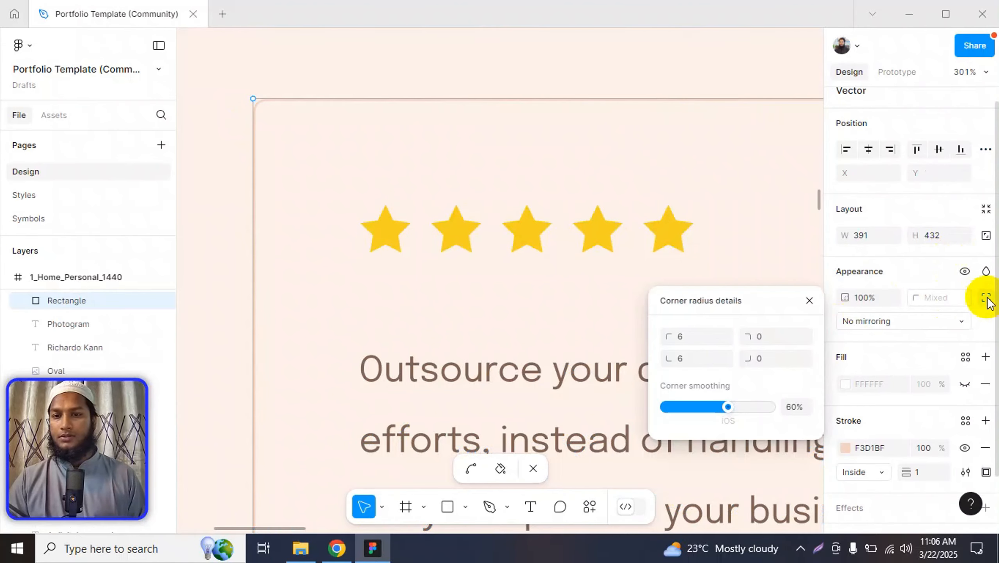
{"action": "key", "text": "Escape"}
- Examine the first card's outline and compare it with the neighbouring cards in the Figma testimonials row
{"action": "scroll", "coordinate": [193, 264], "scroll_direction": "down", "scroll_amount": 4}
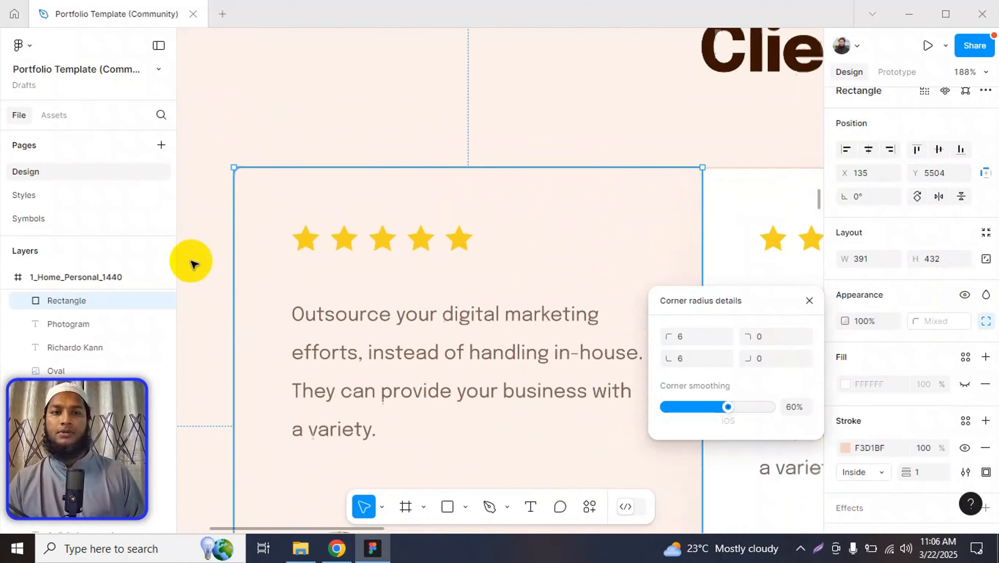
{"action": "scroll", "coordinate": [193, 263], "scroll_direction": "down", "scroll_amount": 4}
{"action": "left_click", "coordinate": [410, 177]}
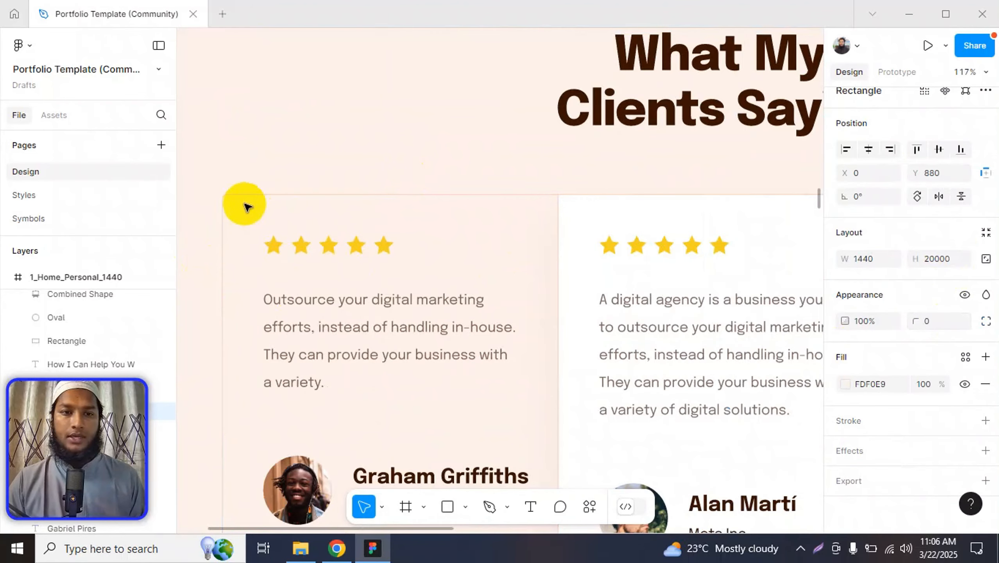
{"action": "left_click", "coordinate": [241, 222]}
{"action": "scroll", "coordinate": [241, 279], "scroll_direction": "down", "scroll_amount": 4}
{"action": "scroll", "coordinate": [249, 295], "scroll_direction": "up", "scroll_amount": 1}
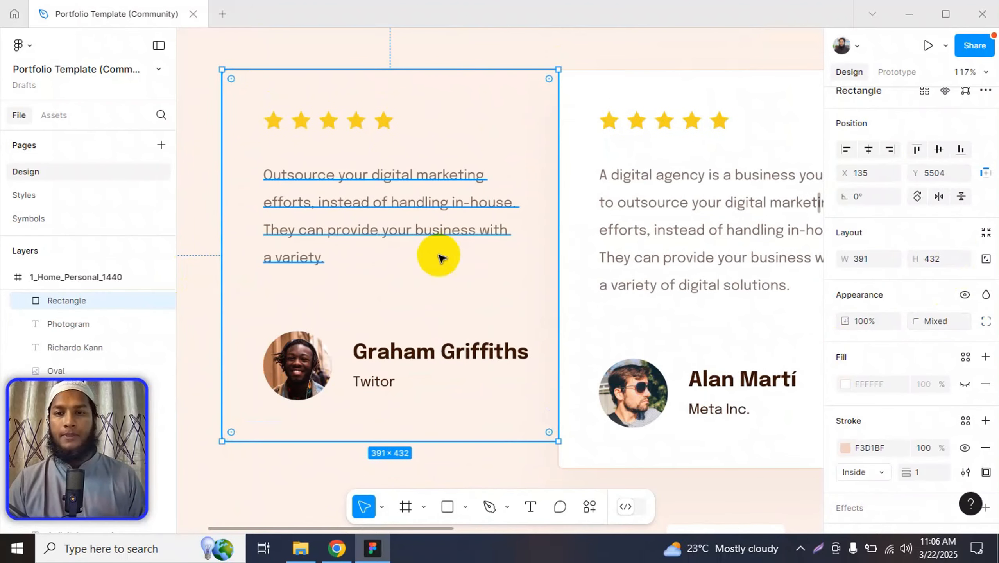
{"action": "scroll", "coordinate": [441, 259], "scroll_direction": "down", "scroll_amount": 3}
{"action": "scroll", "coordinate": [662, 200], "scroll_direction": "down", "scroll_amount": 1}
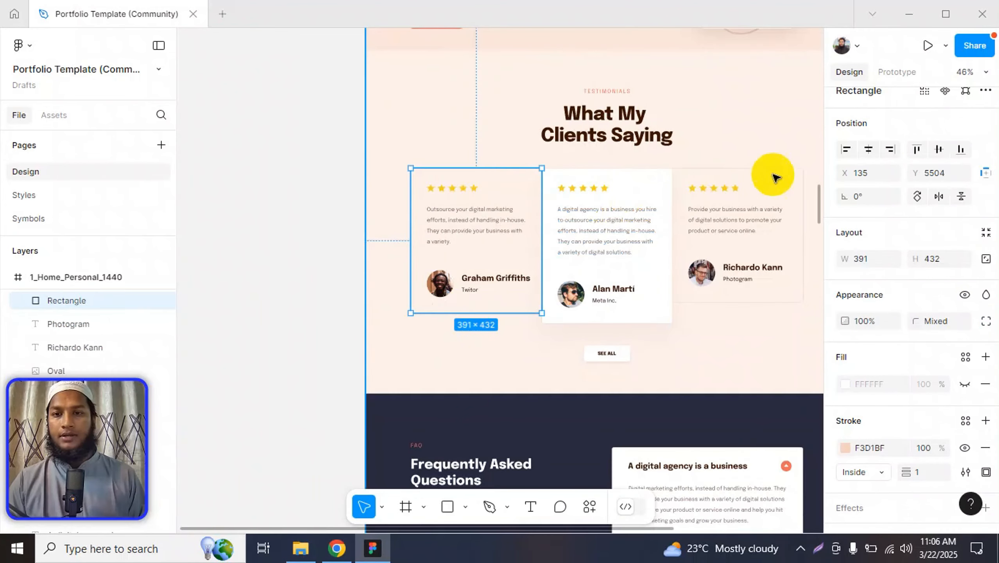
{"action": "scroll", "coordinate": [792, 174], "scroll_direction": "up", "scroll_amount": 3}
{"action": "scroll", "coordinate": [654, 200], "scroll_direction": "down", "scroll_amount": 3}
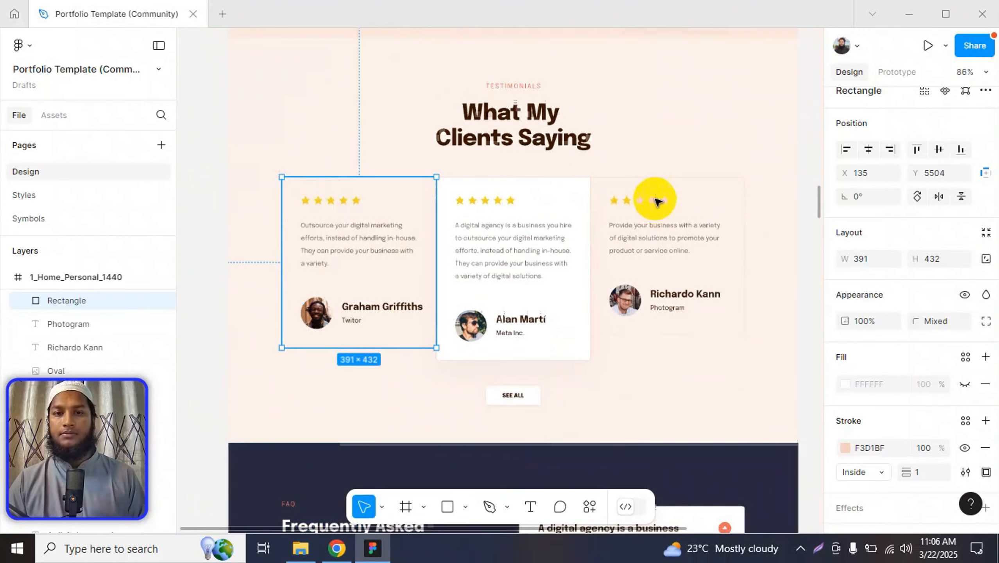
{"action": "scroll", "coordinate": [300, 255], "scroll_direction": "up", "scroll_amount": 1}
{"action": "key", "text": "alt+Tab"}
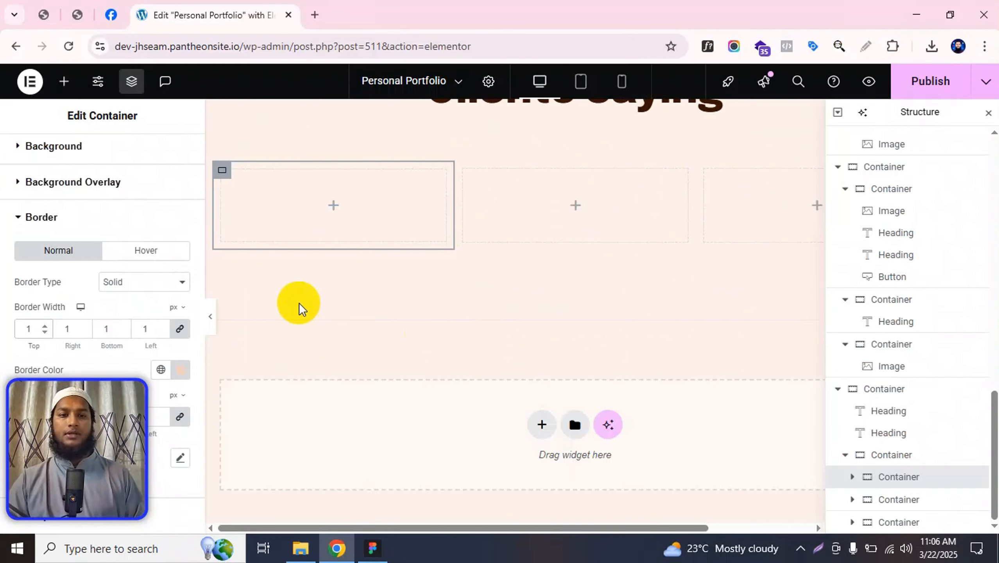
{"action": "key", "text": "alt+Tab"}
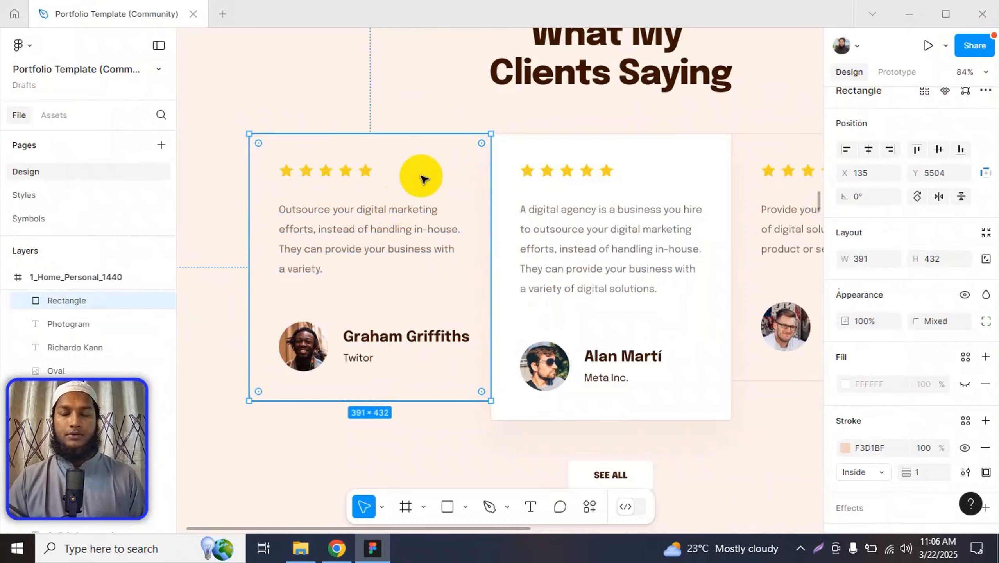
- In Elementor, unlink the first card container's border radius values and set them to 6, 0, 0 and 6 px
{"action": "key", "text": "alt+Tab"}
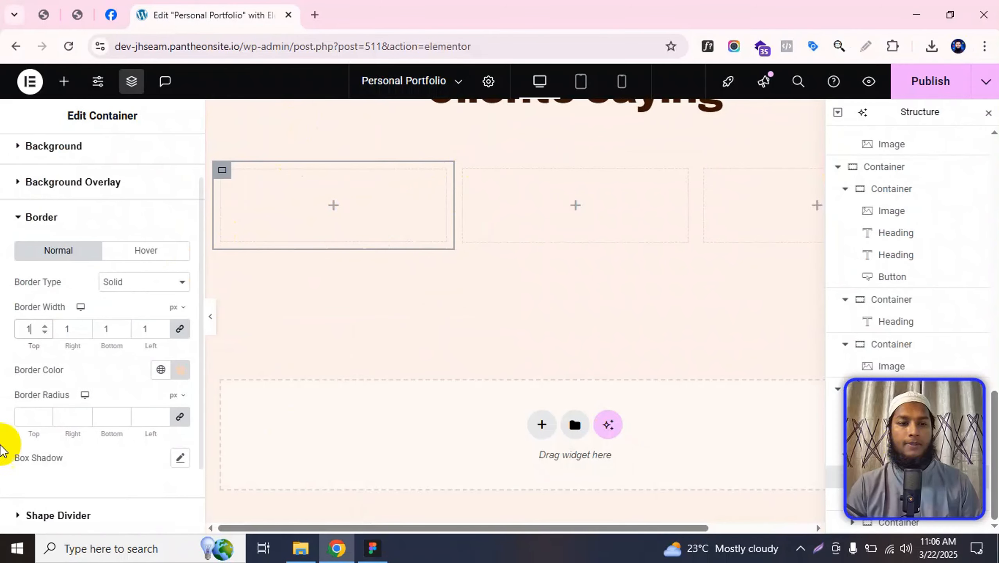
{"action": "left_click", "coordinate": [180, 418]}
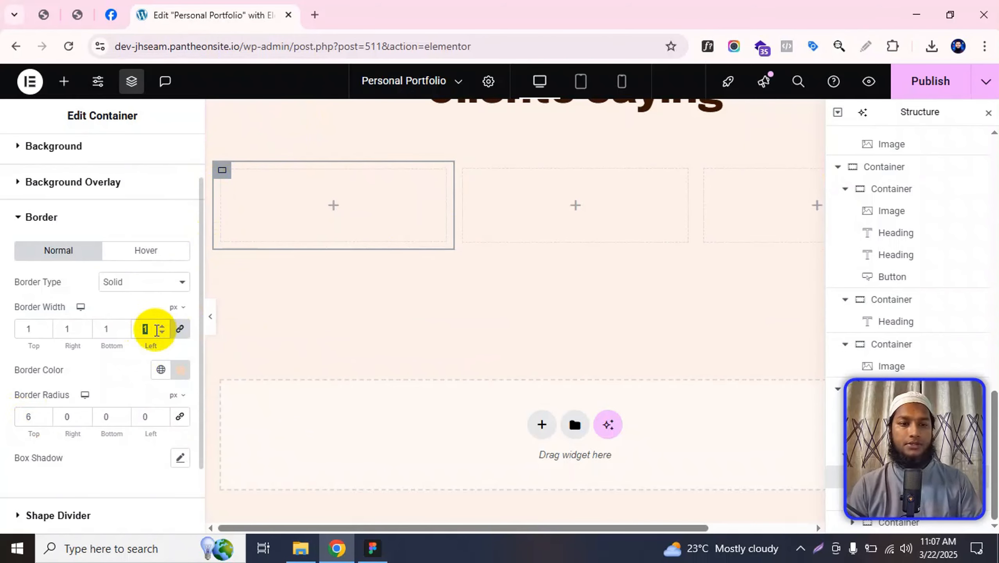
{"action": "type", "text": "6"}
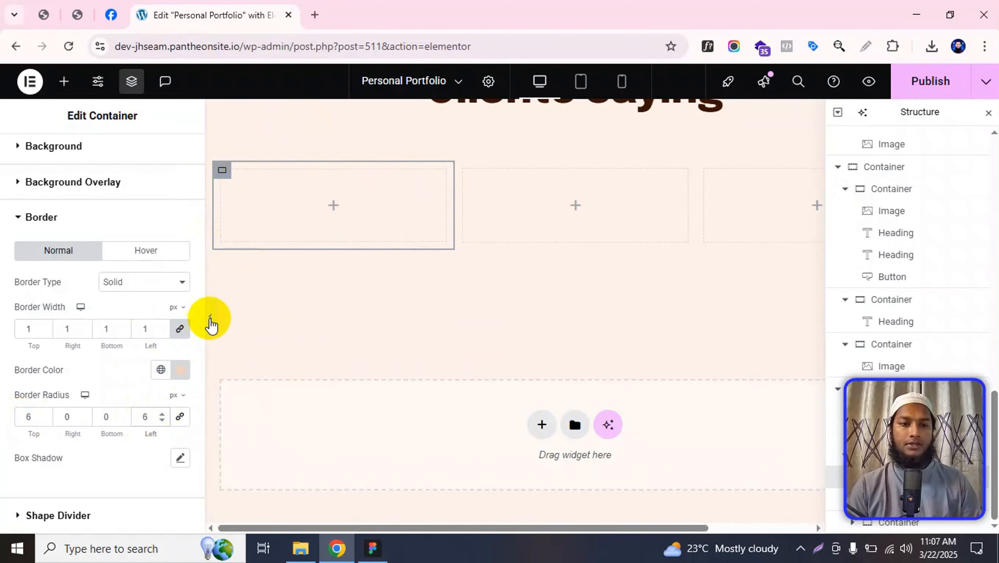
{"action": "left_click", "coordinate": [210, 316]}
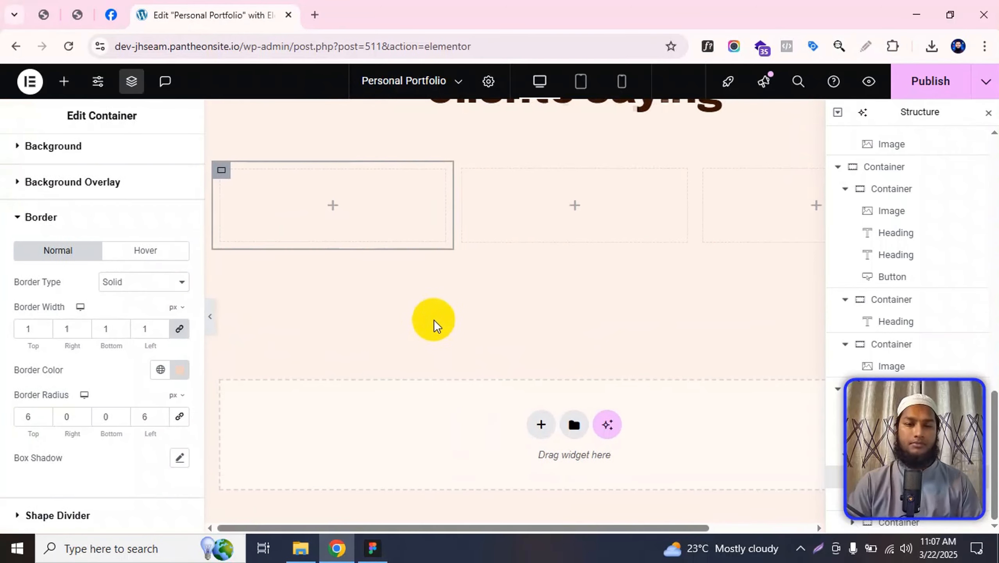
{"action": "scroll", "coordinate": [435, 320], "scroll_direction": "down", "scroll_amount": 1}
{"action": "scroll", "coordinate": [437, 304], "scroll_direction": "up", "scroll_amount": 2}
- In Figma, inspect the first card's stars, text and photo, and measure the stars' distance from the card edges
{"action": "key", "text": "alt+Tab"}
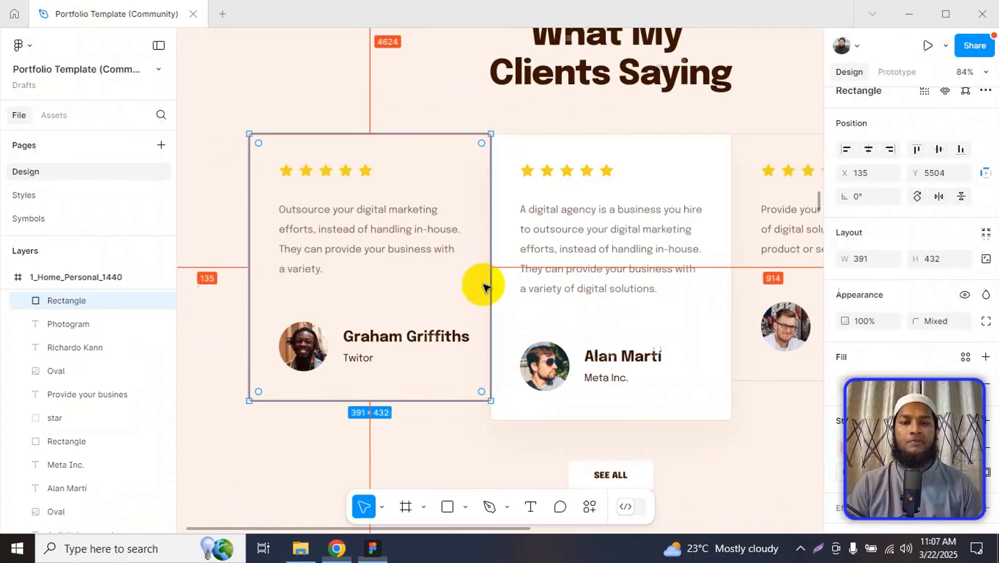
{"action": "left_click", "coordinate": [370, 173]}
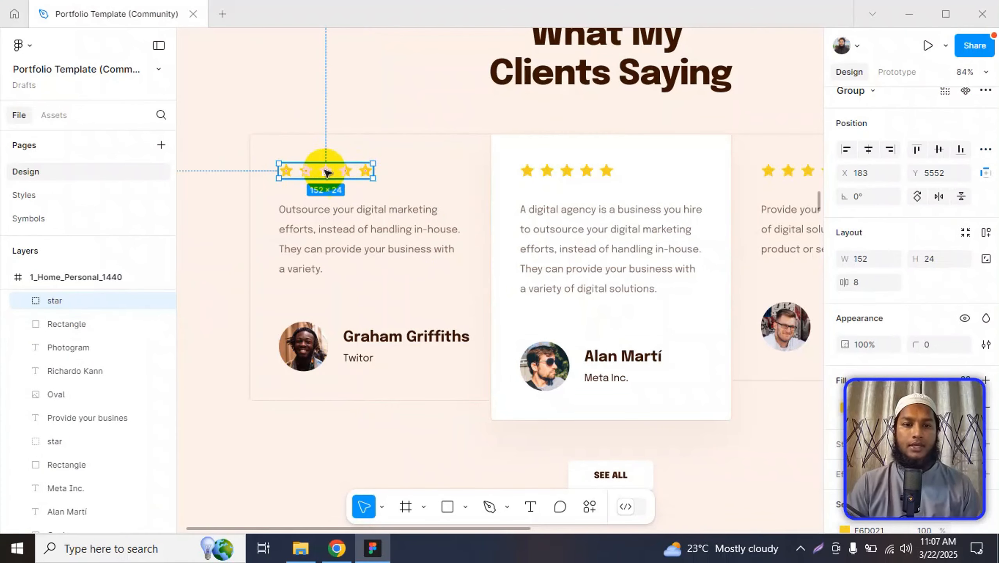
{"action": "left_click", "coordinate": [330, 221]}
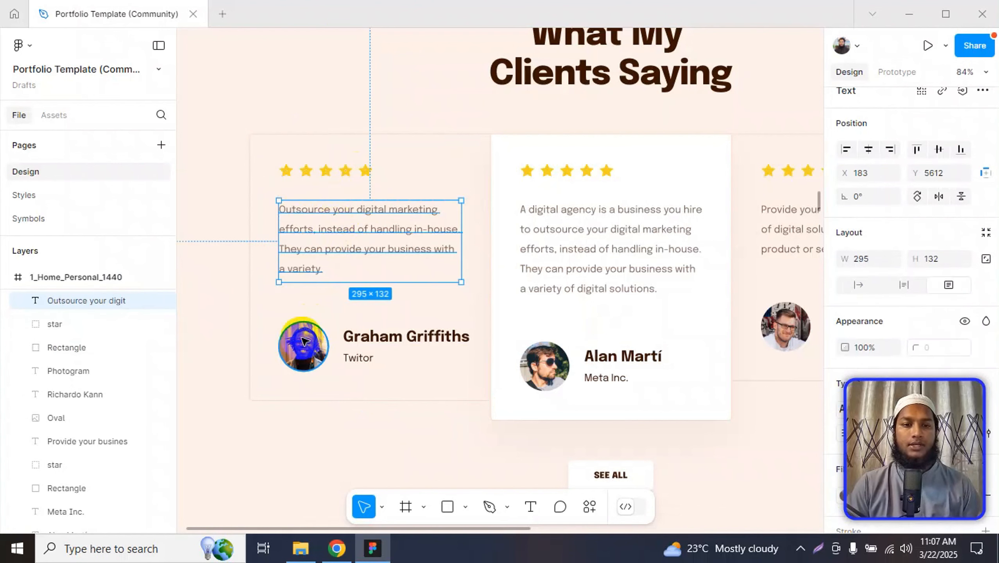
{"action": "left_click", "coordinate": [314, 327]}
{"action": "left_click", "coordinate": [327, 171]}
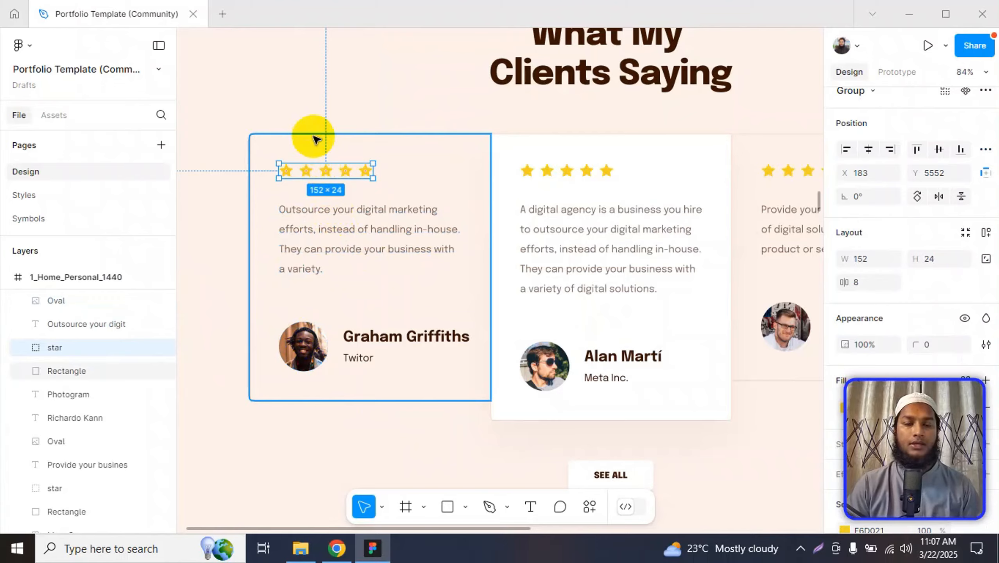
{"action": "left_click", "coordinate": [316, 139]}
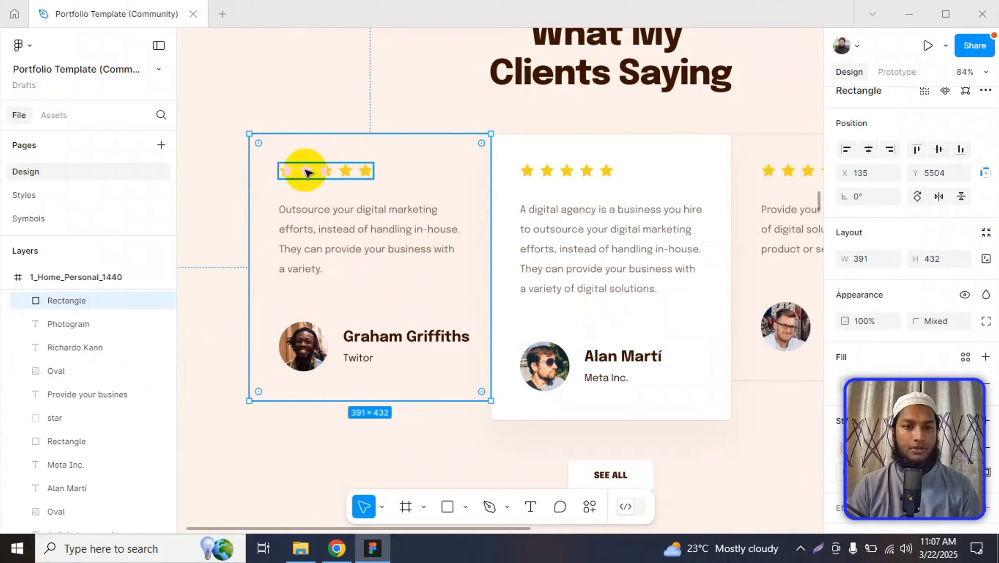
{"action": "key", "text": "alt"}
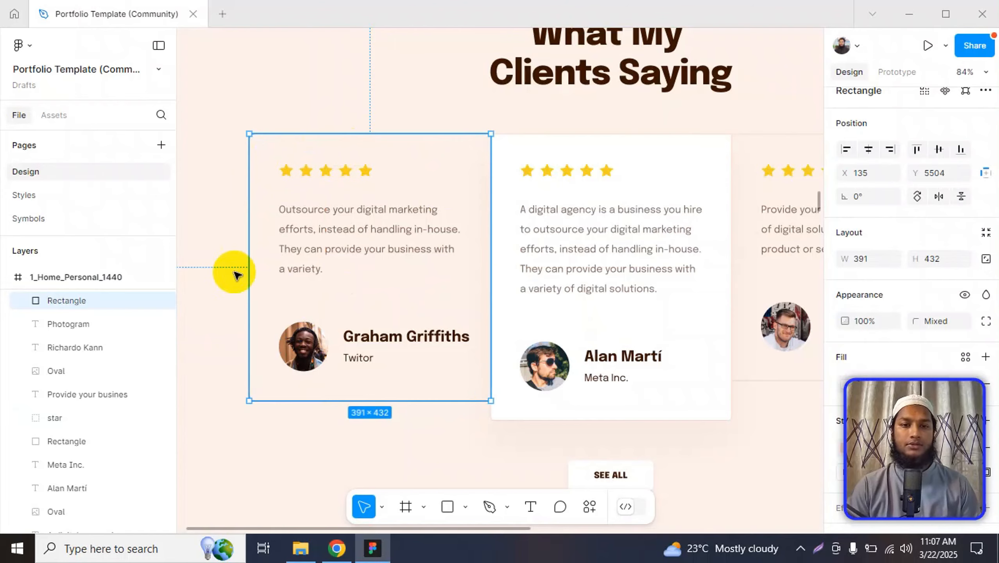
- In Elementor, set the first card container's padding to 48 px on all sides
{"action": "key", "text": "alt+Tab"}
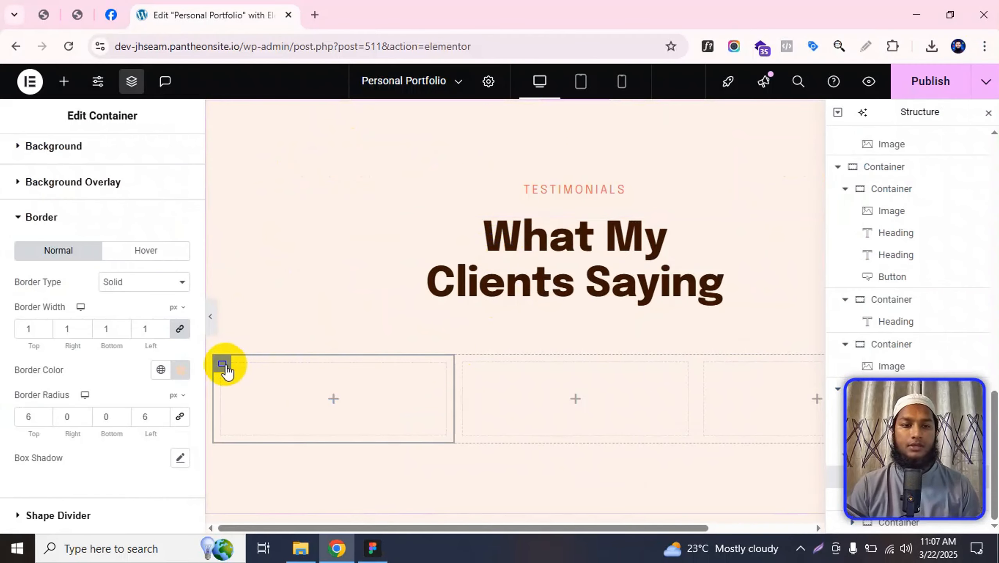
{"action": "scroll", "coordinate": [161, 135], "scroll_direction": "up", "scroll_amount": 2}
{"action": "left_click", "coordinate": [165, 153]}
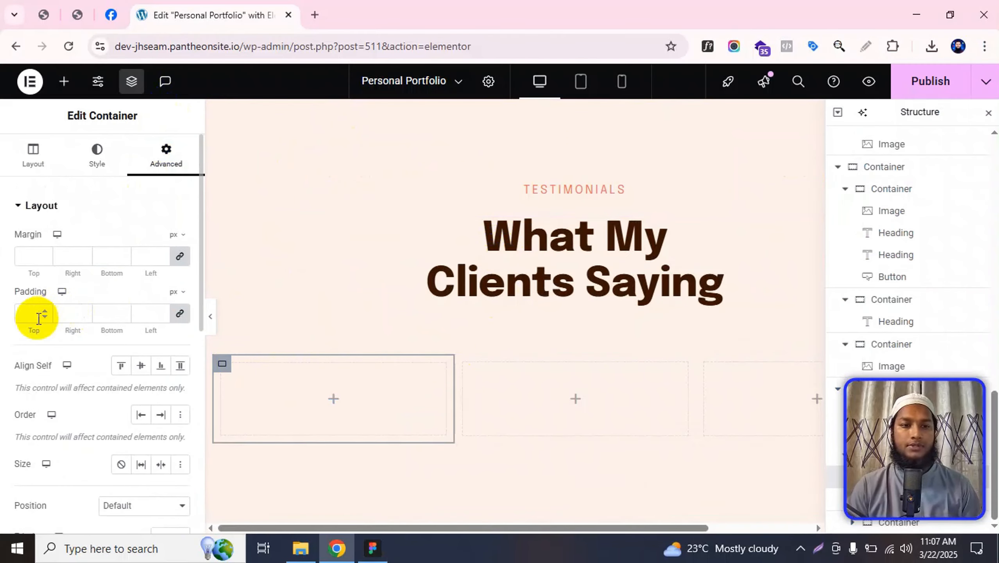
{"action": "left_click", "coordinate": [33, 307]}
{"action": "type", "text": "1"}
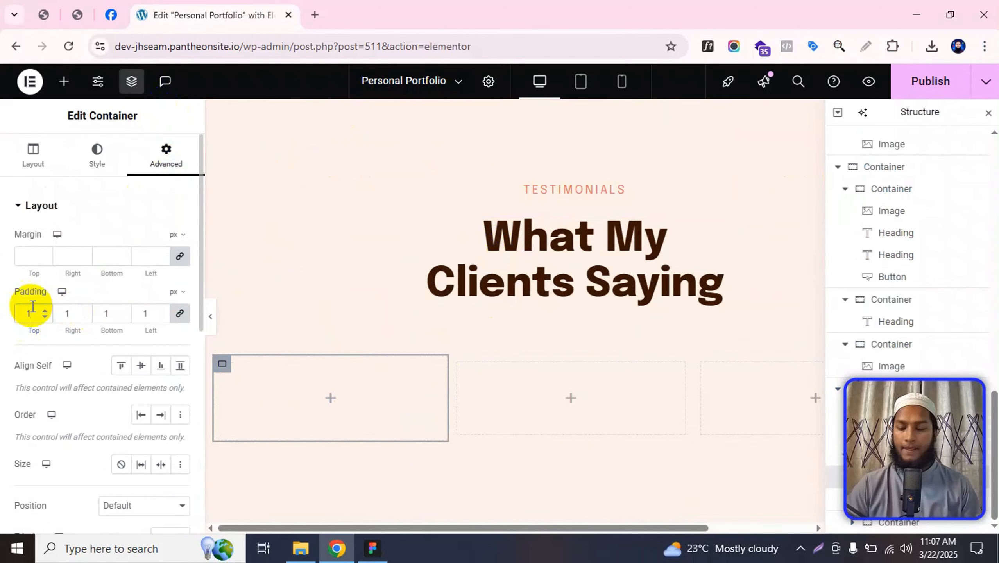
{"action": "type", "text": "8"}
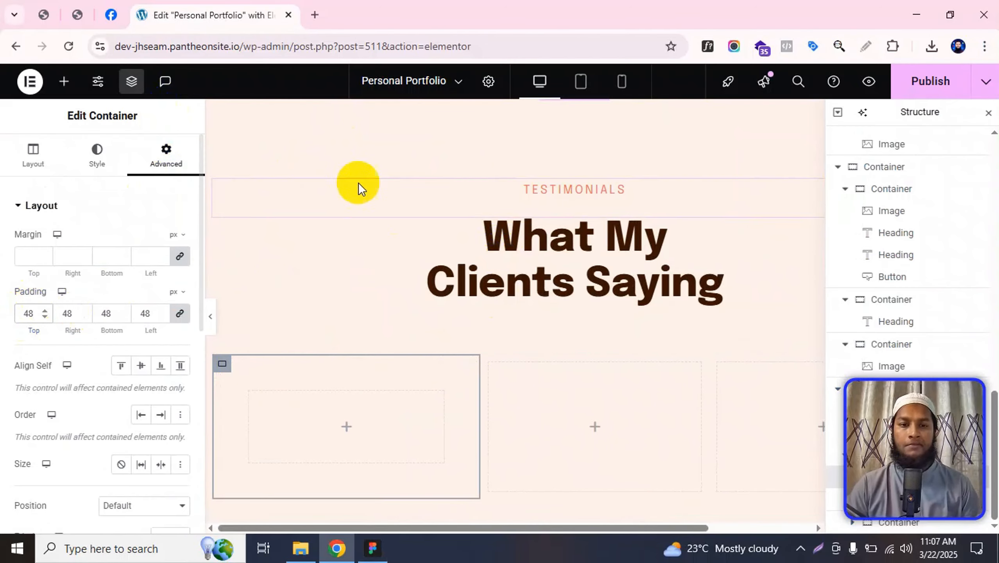
- After checking the first card's stars in Figma, add an image widget to the first Elementor card and set its resolution to Full
{"action": "scroll", "coordinate": [419, 283], "scroll_direction": "down", "scroll_amount": 5}
{"action": "key", "text": "alt+Tab"}
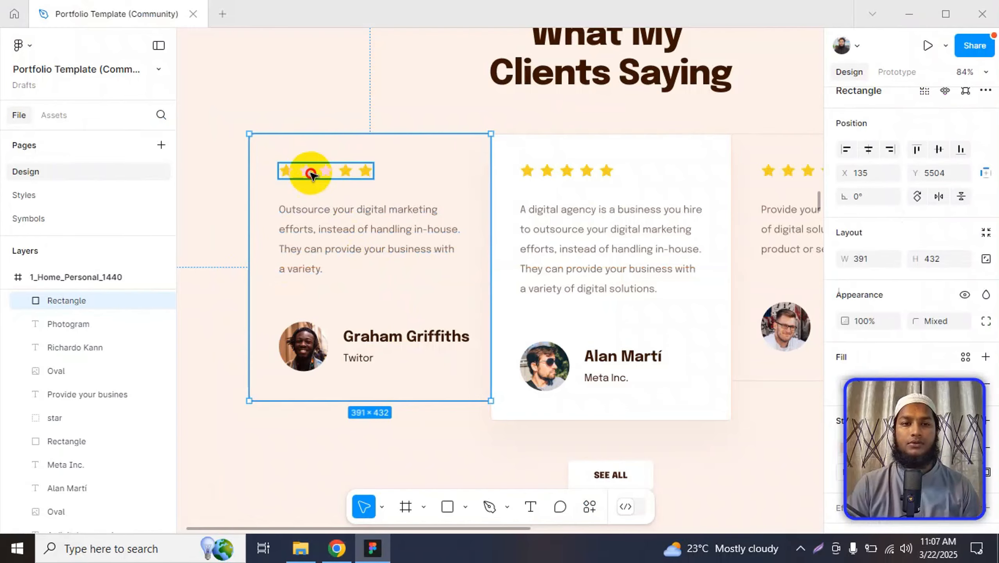
{"action": "left_click", "coordinate": [313, 171]}
{"action": "key", "text": "alt+Tab"}
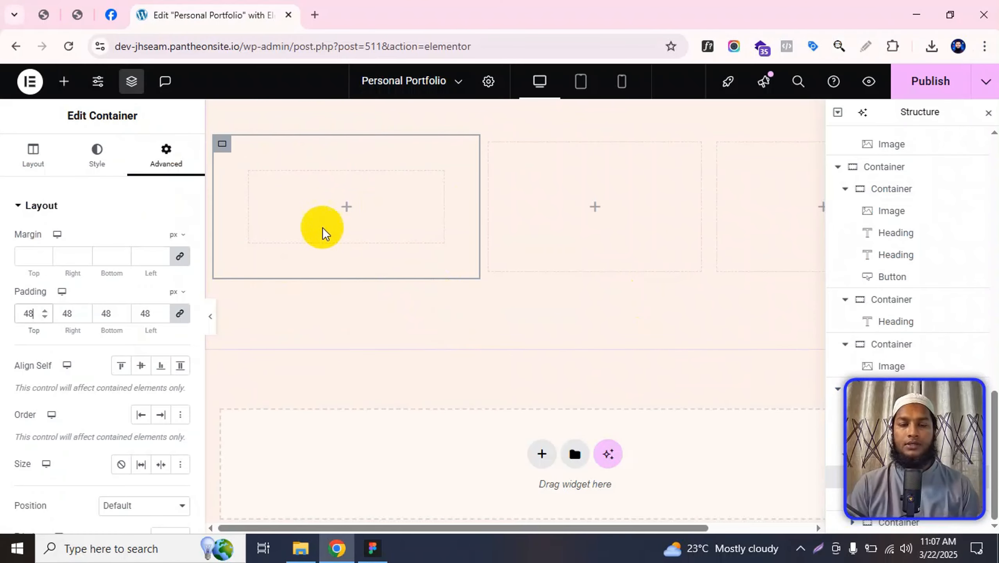
{"action": "left_click", "coordinate": [347, 207]}
{"action": "left_click_drag", "start_coordinate": [147, 379], "coordinate": [327, 213]}
{"action": "left_click", "coordinate": [130, 344]}
{"action": "left_click", "coordinate": [134, 469]}
- In Figma, inspect the first card's review text, client name and rectangle, and measure their spacing to the card edges
{"action": "key", "text": "alt+Tab"}
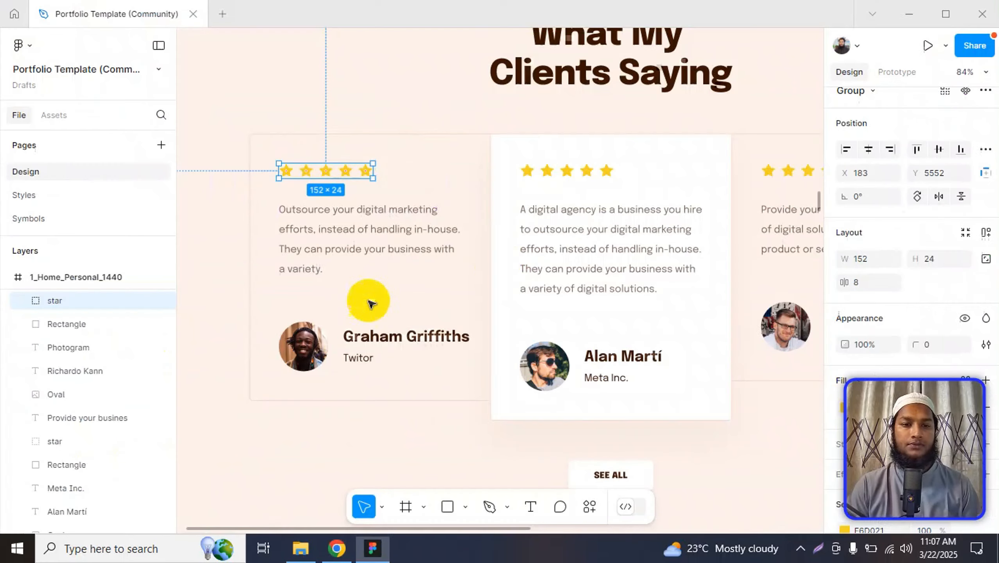
{"action": "left_click", "coordinate": [440, 249]}
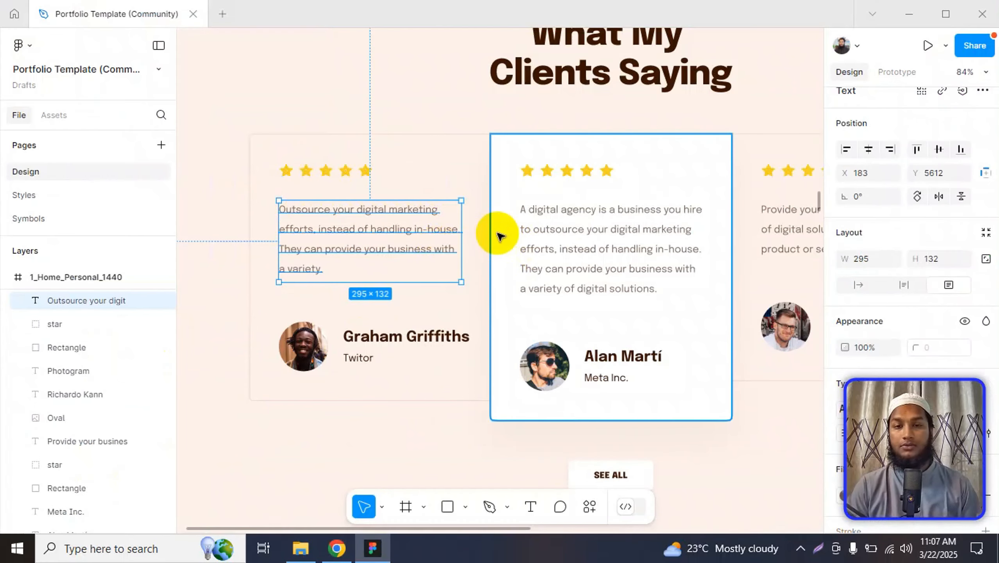
{"action": "key", "text": "alt"}
{"action": "key", "text": "alt+Tab"}
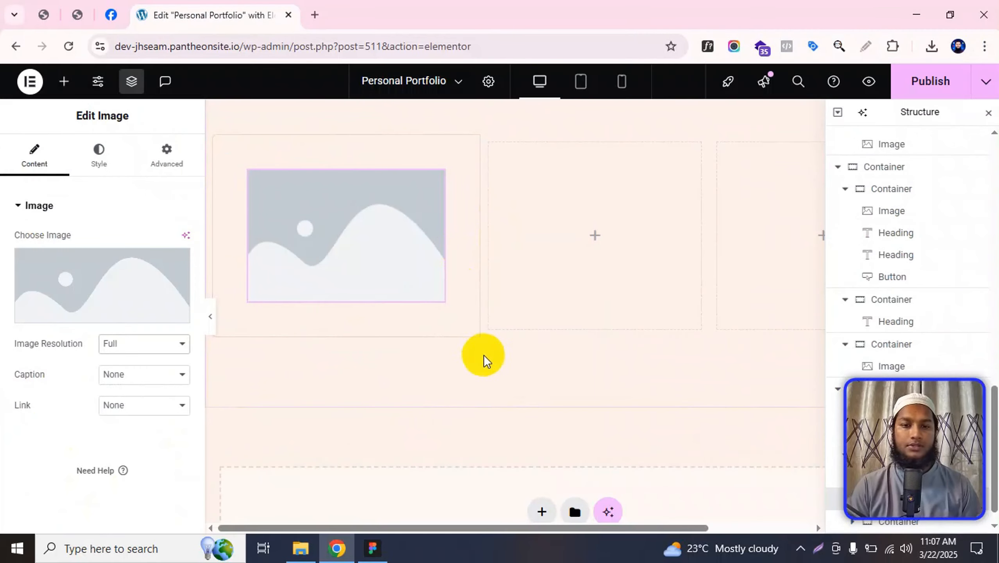
{"action": "key", "text": "alt+Tab"}
{"action": "left_click", "coordinate": [454, 335]}
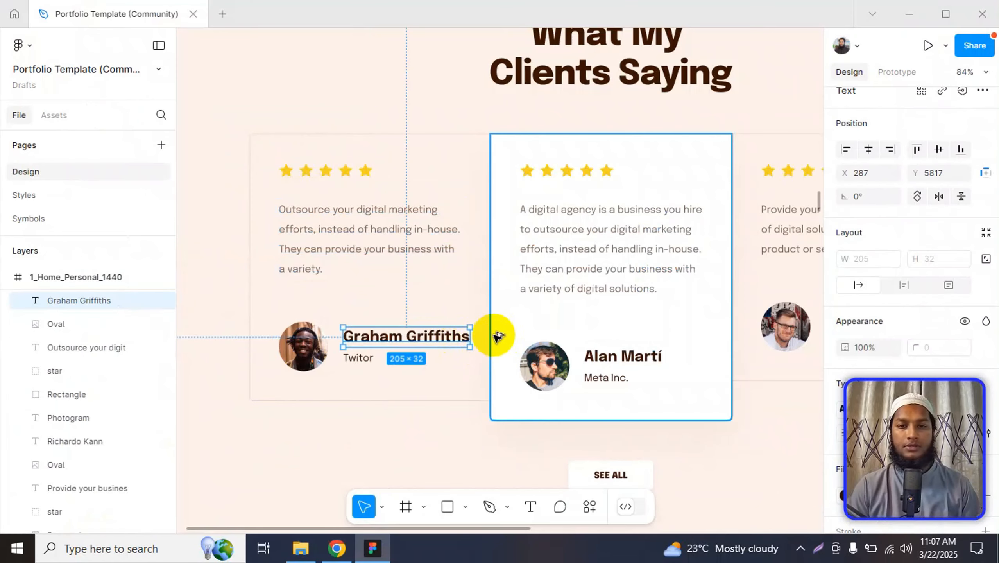
{"action": "key", "text": "alt"}
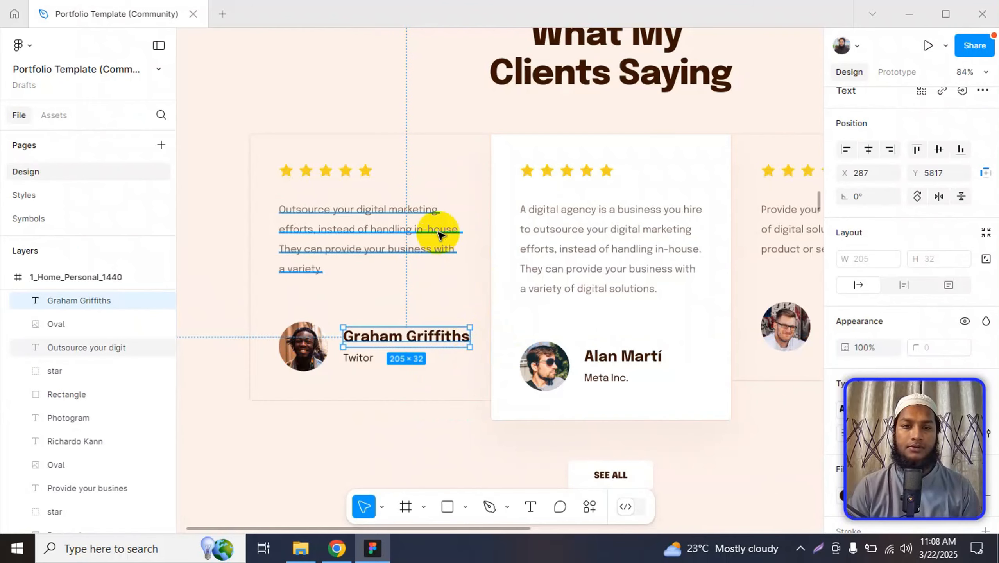
{"action": "left_click", "coordinate": [369, 135]}
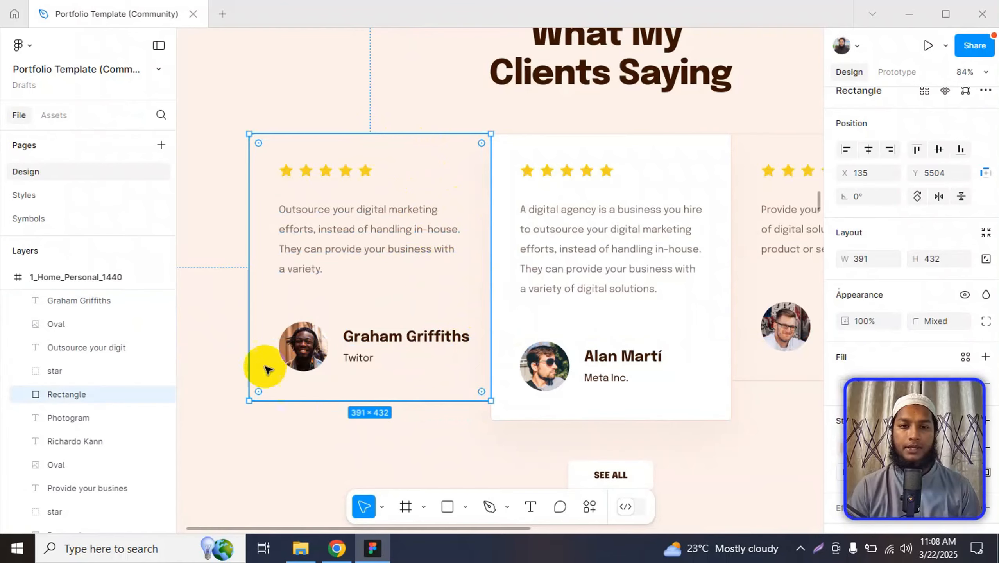
{"action": "left_click", "coordinate": [442, 344]}
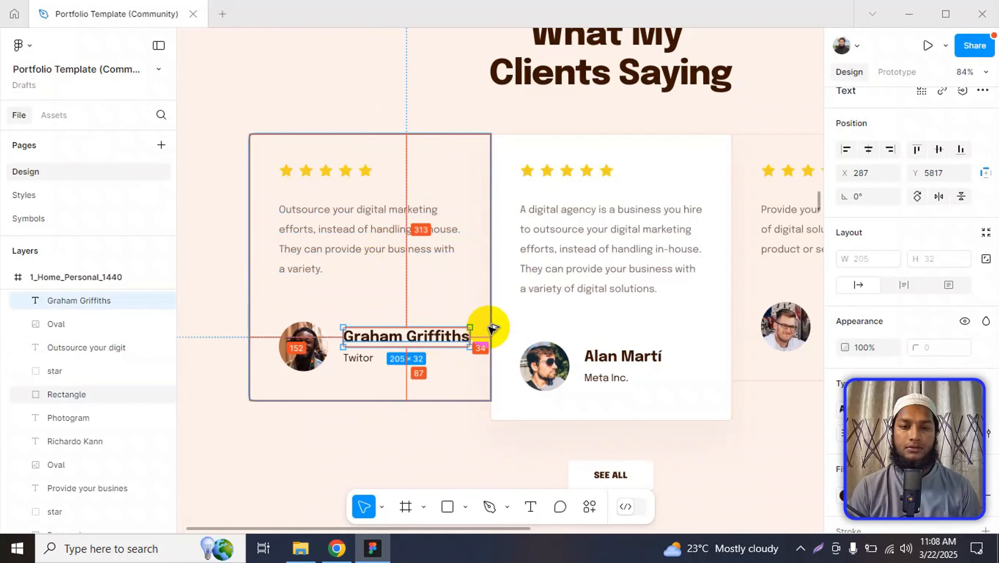
- Back in Elementor, open the media library for the first card's image widget and browse the available images
{"action": "key", "text": "alt+Tab"}
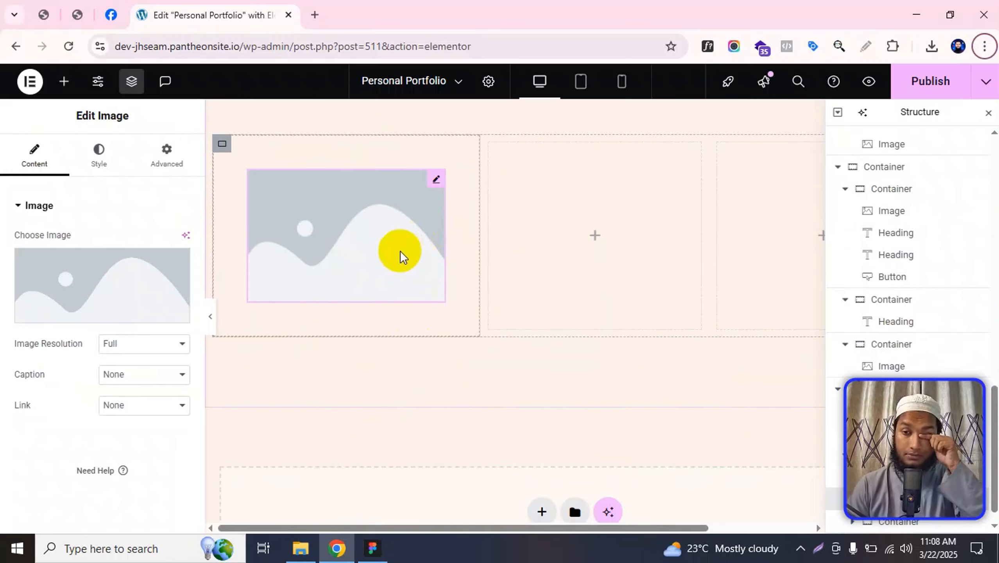
{"action": "left_click", "coordinate": [119, 282]}
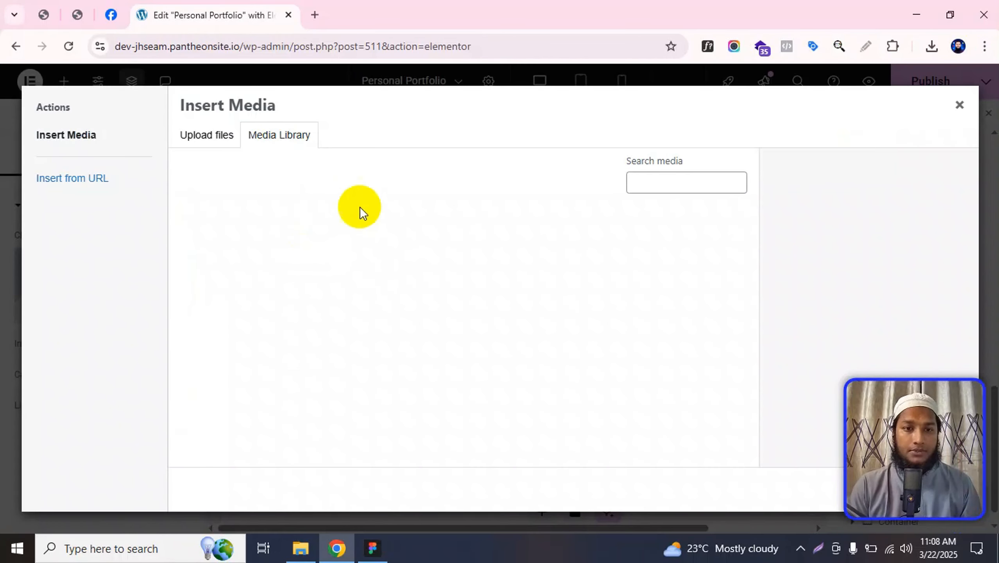
{"action": "scroll", "coordinate": [526, 329], "scroll_direction": "down", "scroll_amount": 15}
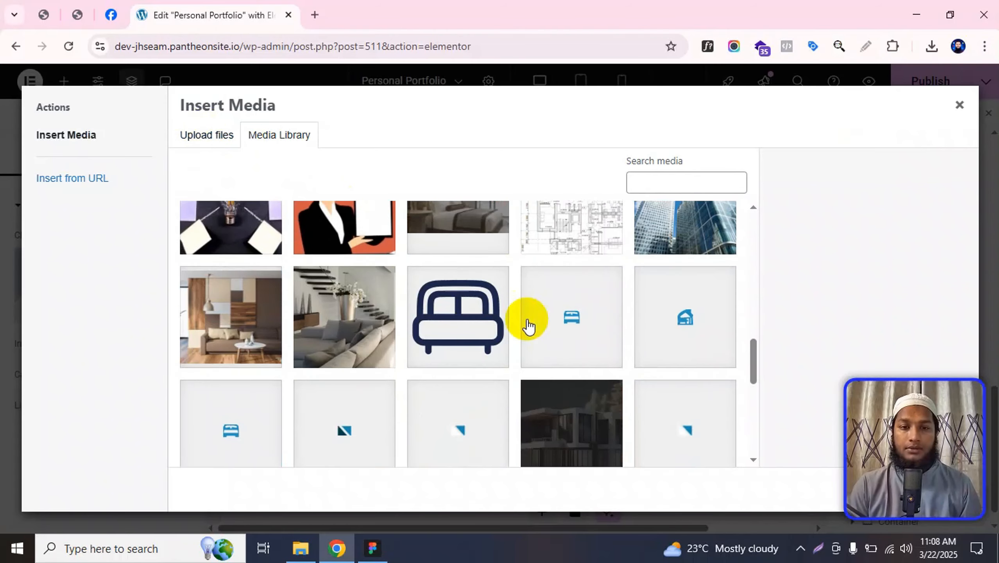
{"action": "scroll", "coordinate": [527, 329], "scroll_direction": "up", "scroll_amount": 12}
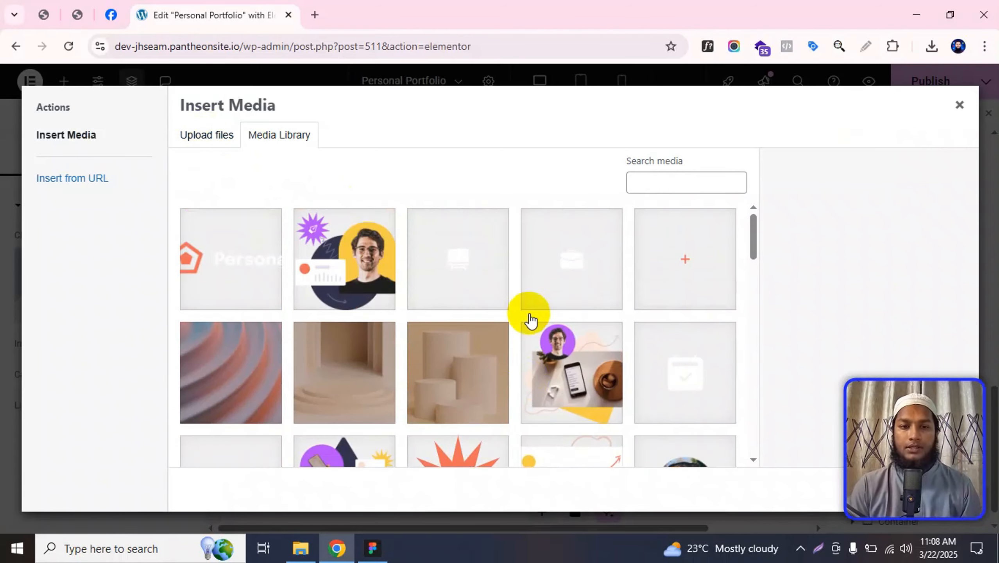
- In Figma, export the first testimonial card's star group as a 1x PNG named star.png
{"action": "key", "text": "alt+Tab"}
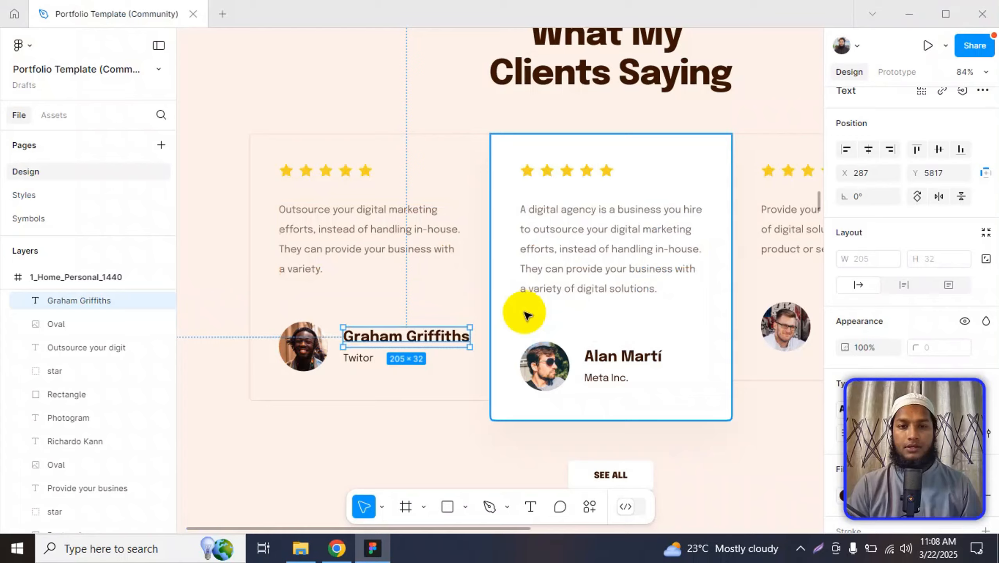
{"action": "double_click", "coordinate": [334, 174]}
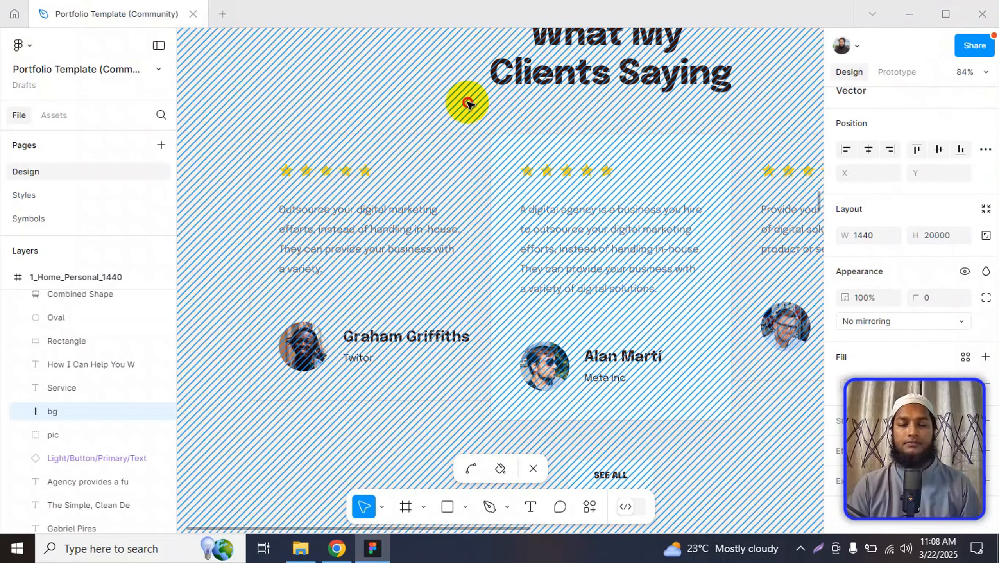
{"action": "key", "text": "Escape"}
{"action": "left_click", "coordinate": [316, 171]}
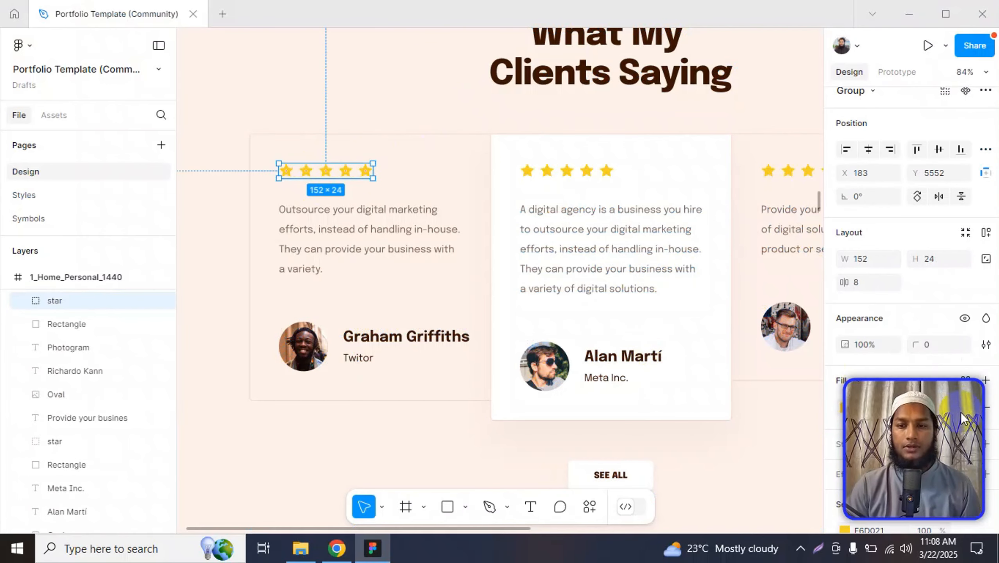
{"action": "scroll", "coordinate": [929, 467], "scroll_direction": "down", "scroll_amount": 3}
{"action": "left_click", "coordinate": [867, 479]}
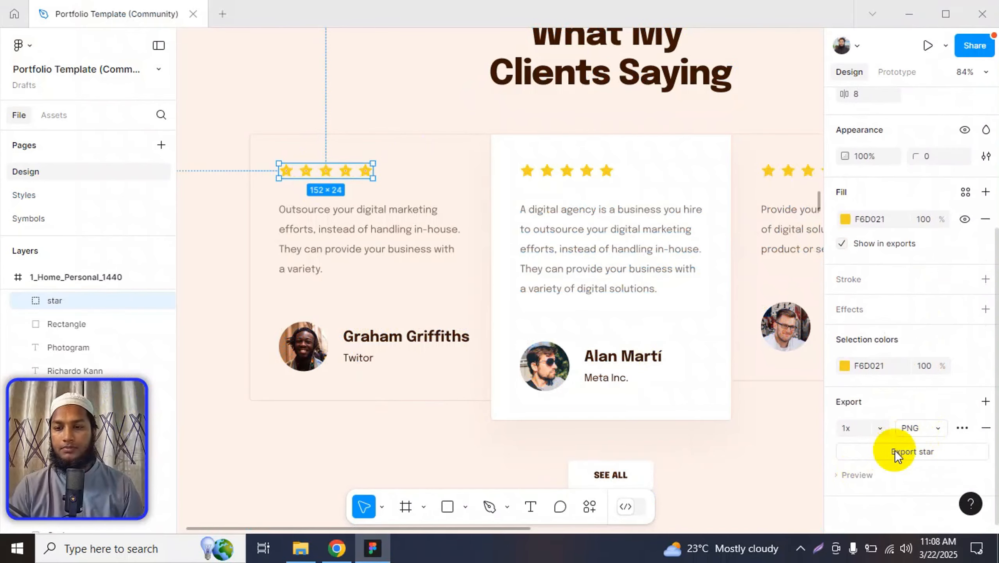
{"action": "left_click", "coordinate": [895, 451]}
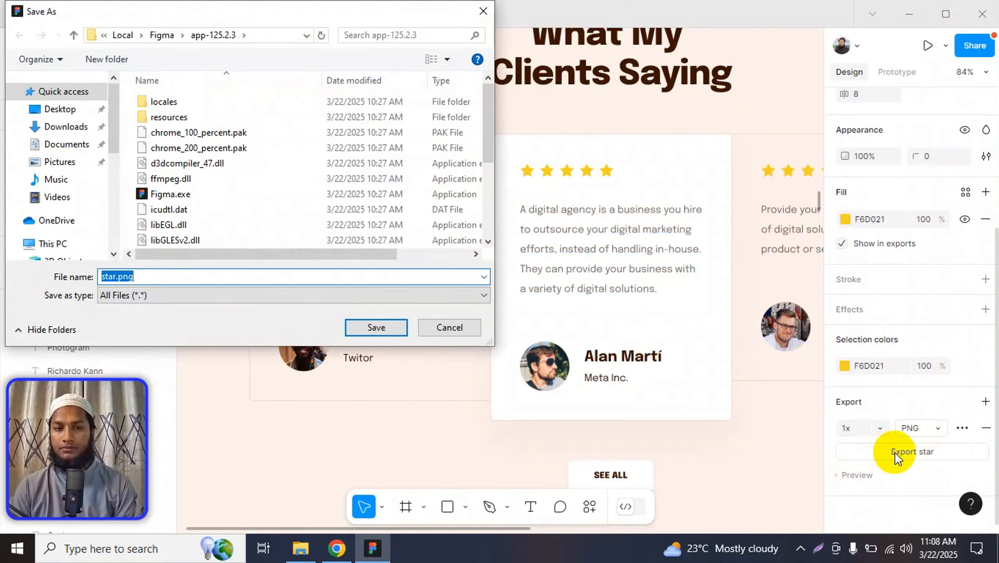
{"action": "key", "text": "Return"}
- Add a 1x PNG export setting to the first card's round portrait and preview the export
{"action": "left_click", "coordinate": [304, 347]}
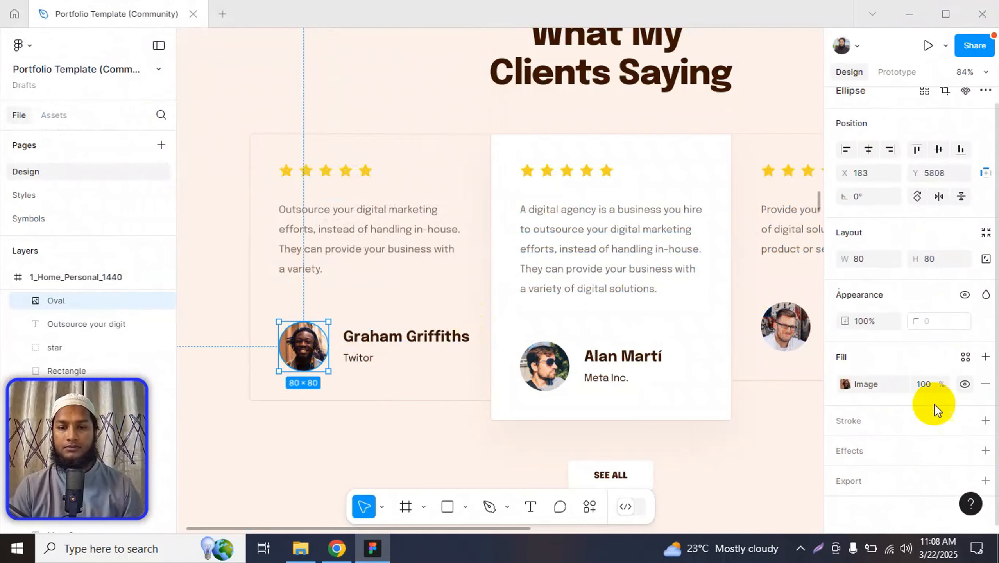
{"action": "left_click", "coordinate": [880, 477]}
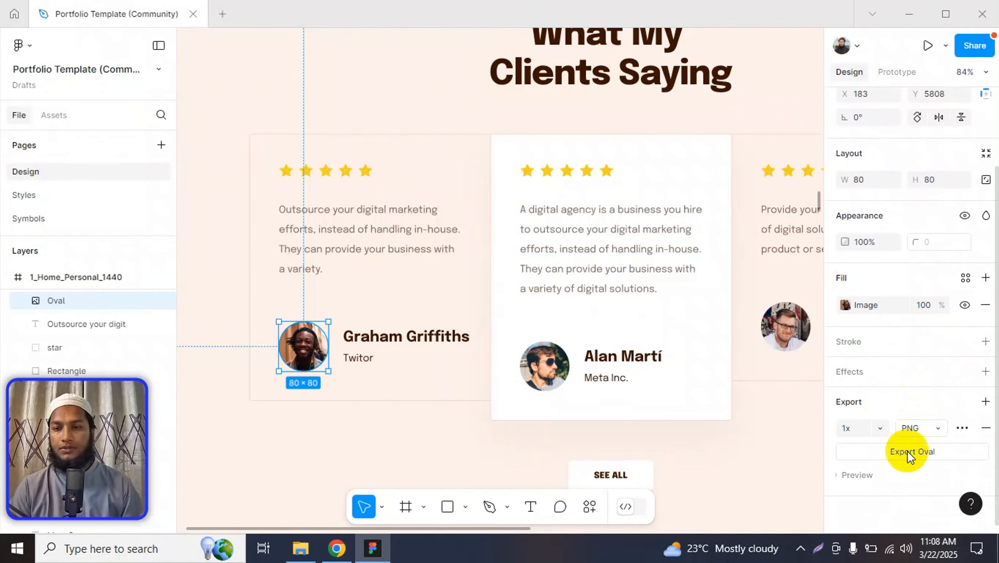
{"action": "left_click", "coordinate": [869, 473]}
{"action": "scroll", "coordinate": [893, 394], "scroll_direction": "down", "scroll_amount": 4}
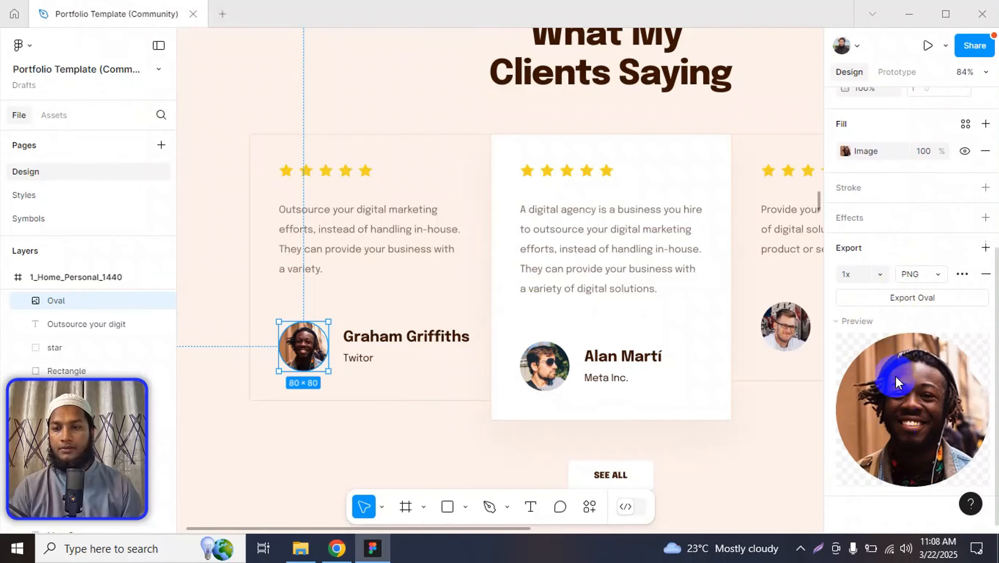
- Export the second card's portrait as a PNG under a modified file name, declining to replace the existing Oval.png
{"action": "left_click", "coordinate": [538, 380]}
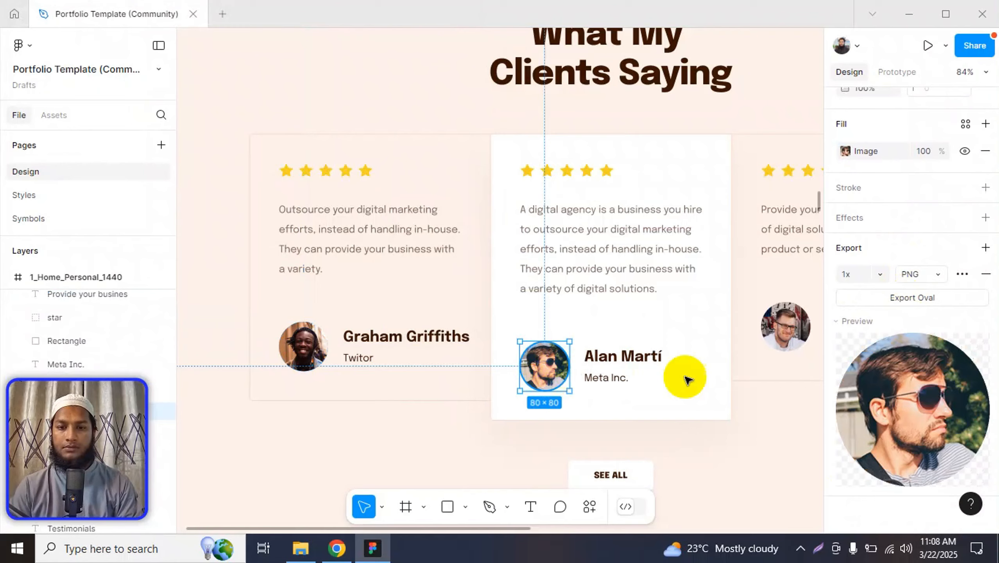
{"action": "left_click", "coordinate": [925, 296]}
{"action": "key", "text": "Return"}
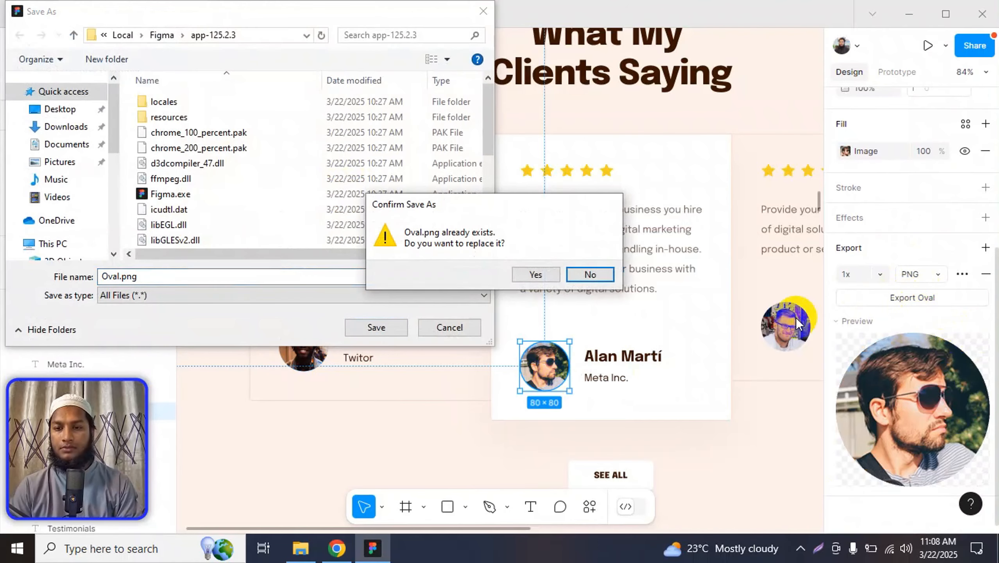
{"action": "left_click", "coordinate": [590, 275]}
{"action": "left_click", "coordinate": [108, 277]}
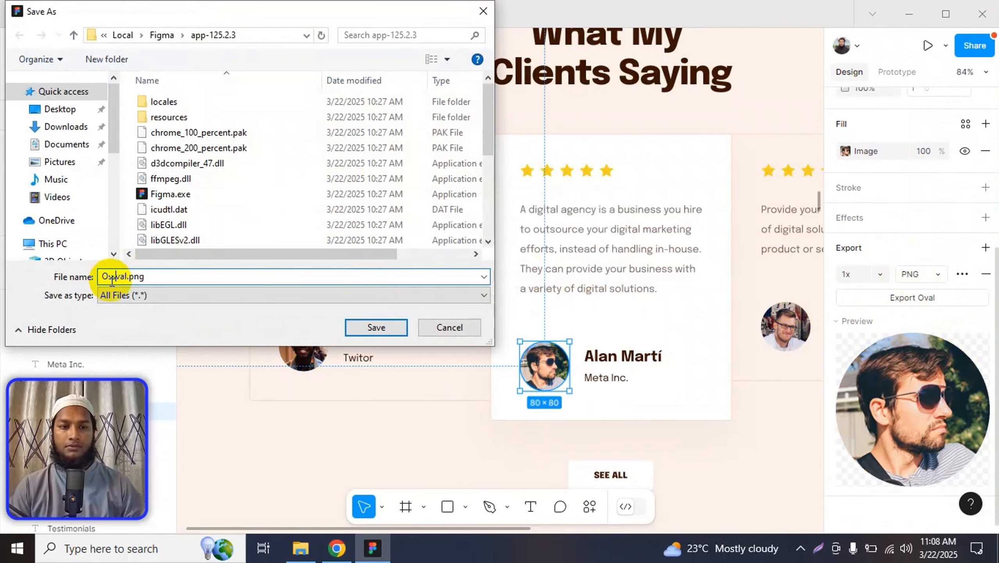
{"action": "left_click", "coordinate": [377, 327]}
- Add a 1x PNG export setting to the third card's portrait and export it under a new file name
{"action": "left_click", "coordinate": [785, 327]}
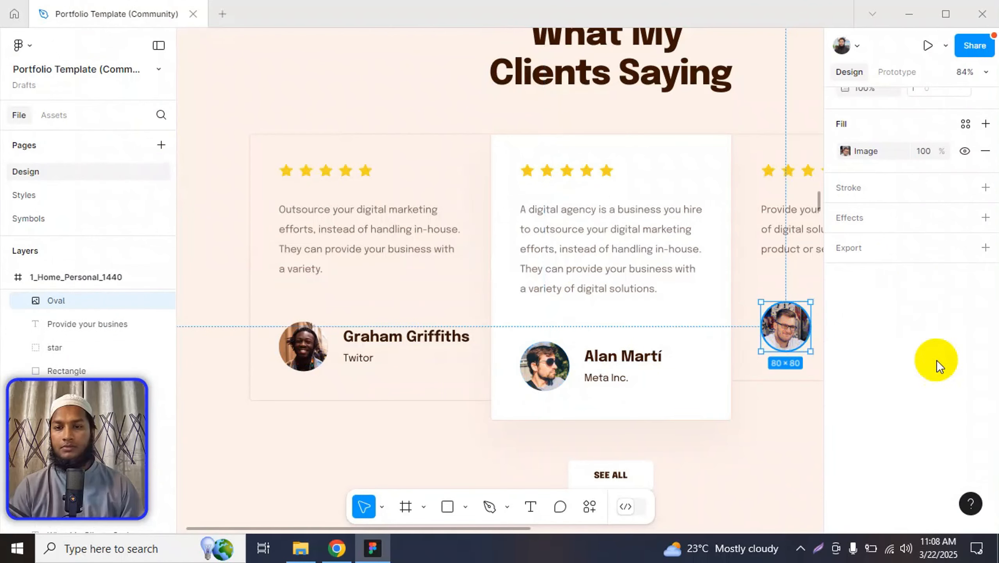
{"action": "scroll", "coordinate": [937, 360], "scroll_direction": "up", "scroll_amount": 5}
{"action": "left_click", "coordinate": [886, 472]}
{"action": "scroll", "coordinate": [899, 446], "scroll_direction": "down", "scroll_amount": 5}
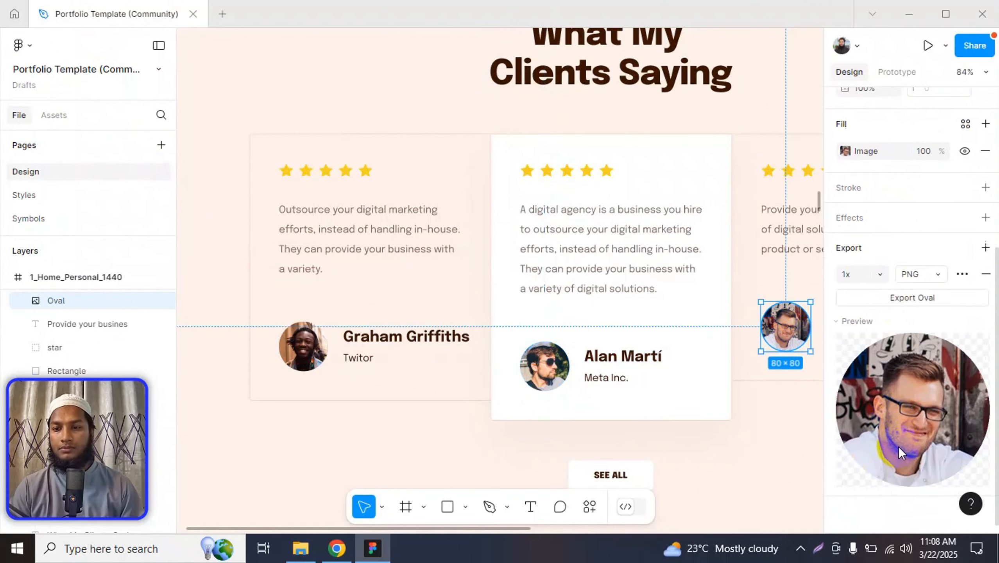
{"action": "left_click", "coordinate": [913, 298]}
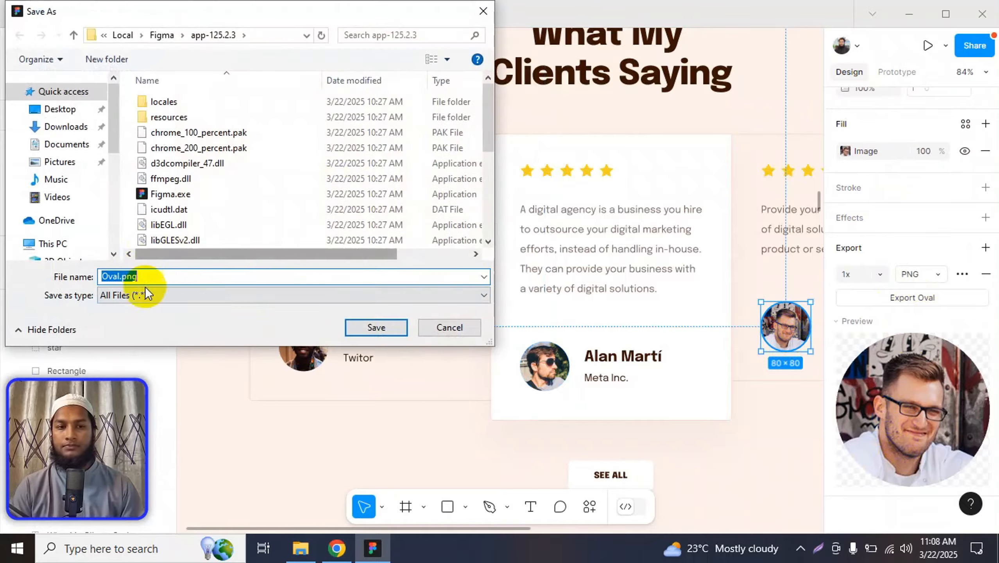
{"action": "type", "text": "said"}
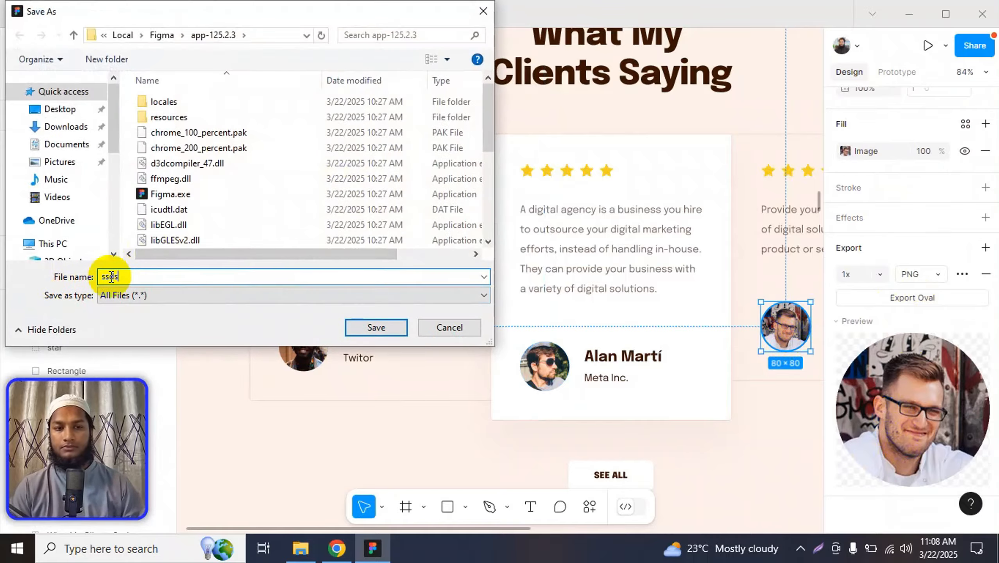
{"action": "key", "text": "Return"}
- Switch to Elementor and look through the Downloads folder for the exported images when choosing an upload, closing the media window without inserting anything
{"action": "scroll", "coordinate": [452, 326], "scroll_direction": "down", "scroll_amount": 3}
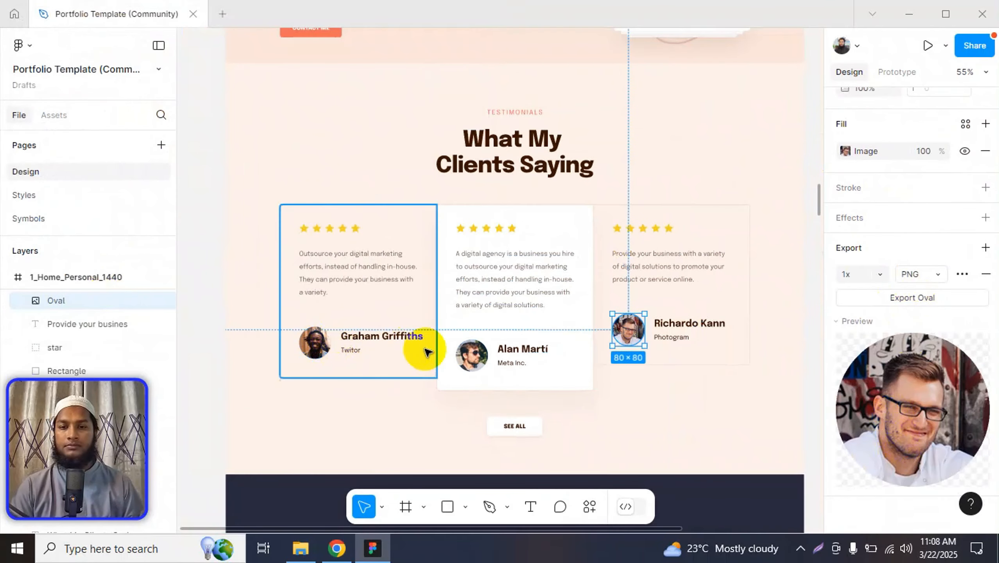
{"action": "scroll", "coordinate": [465, 339], "scroll_direction": "up", "scroll_amount": 2}
{"action": "key", "text": "alt+Tab"}
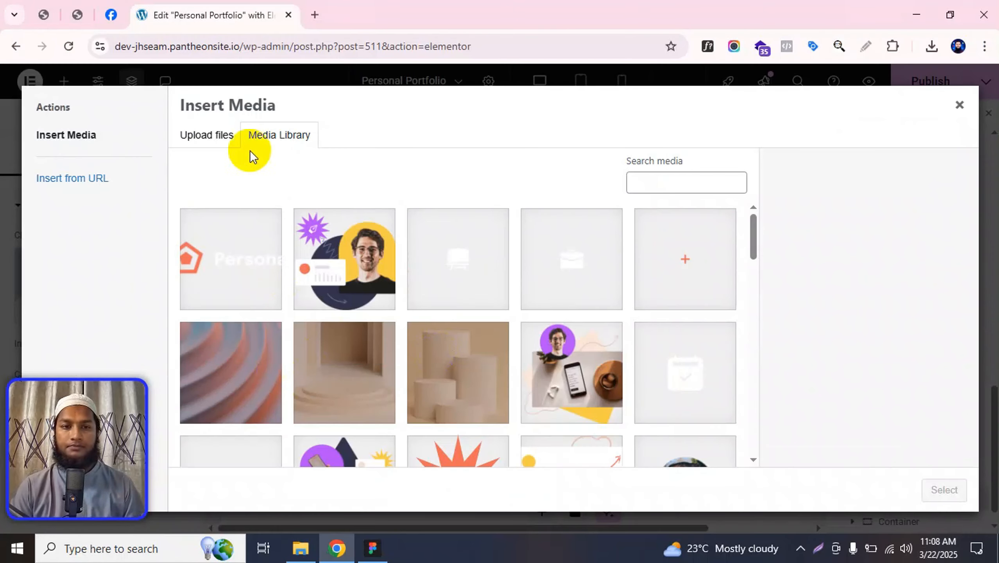
{"action": "left_click", "coordinate": [207, 135]}
{"action": "key", "text": "Return"}
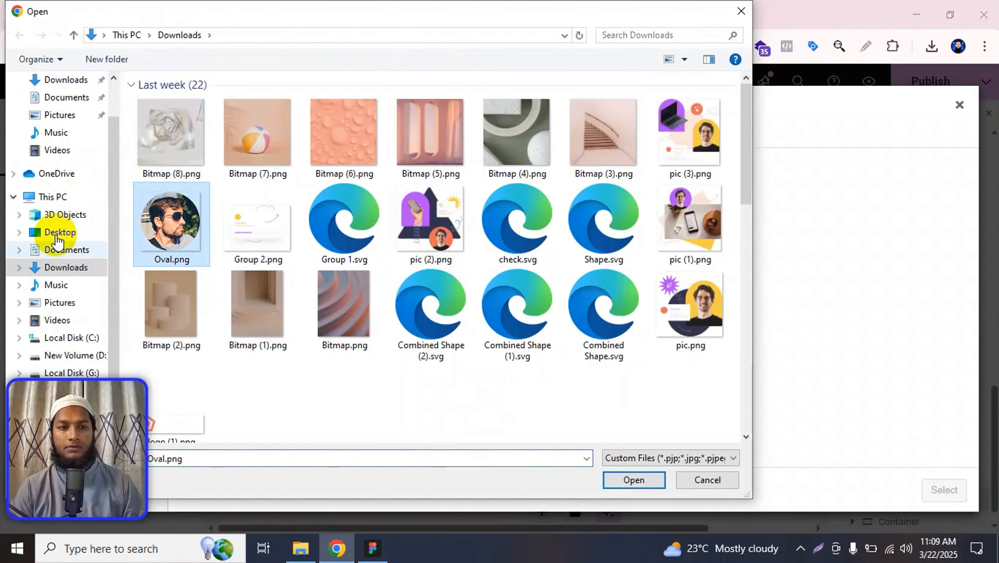
{"action": "left_click", "coordinate": [50, 266]}
{"action": "scroll", "coordinate": [441, 272], "scroll_direction": "down", "scroll_amount": 5}
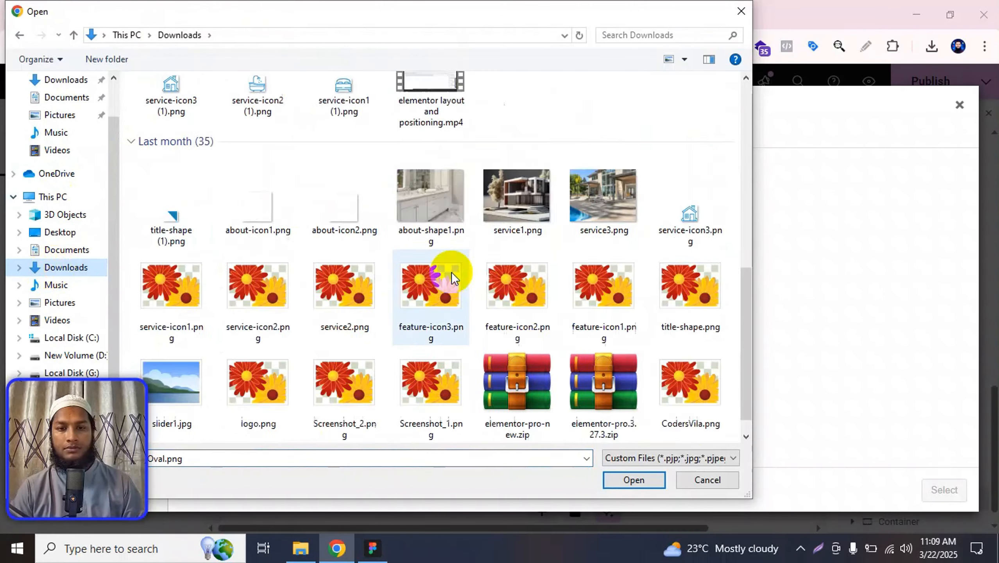
{"action": "scroll", "coordinate": [451, 270], "scroll_direction": "up", "scroll_amount": 5}
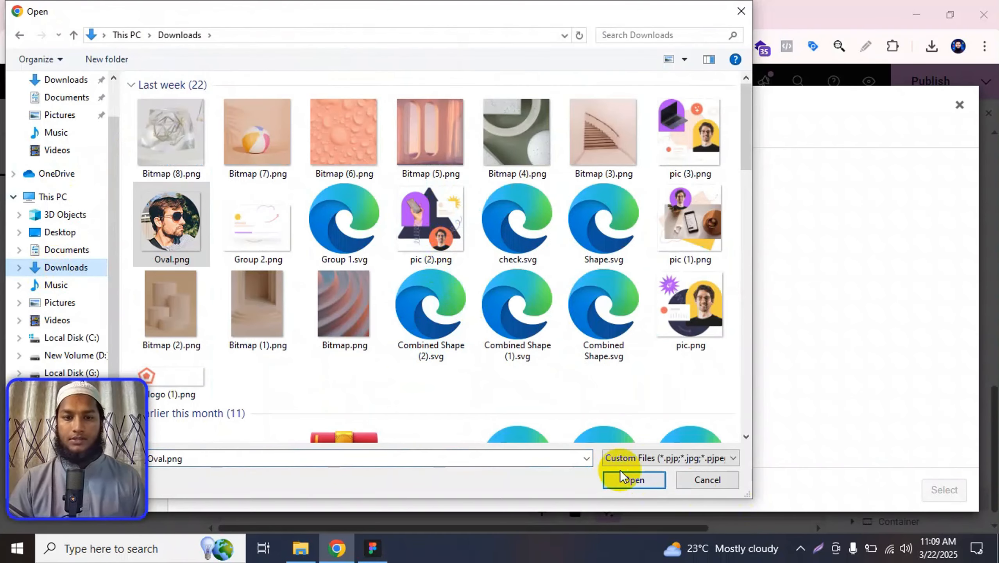
{"action": "left_click", "coordinate": [708, 480]}
{"action": "left_click", "coordinate": [962, 104]}
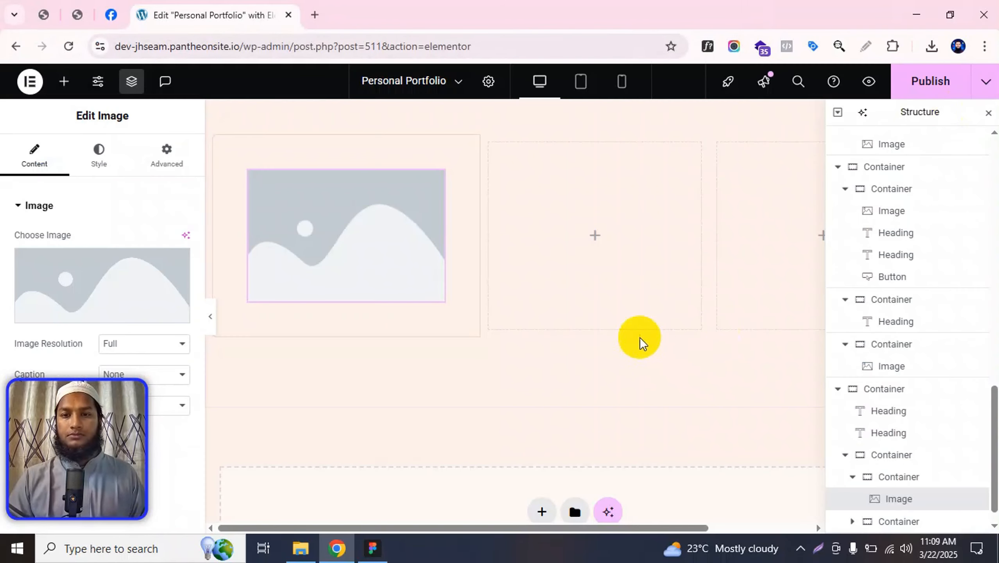
- Switch to Figma and export the first testimonial card's portrait as a 1x PNG under a modified file name
{"action": "key", "text": "alt+Tab"}
{"action": "left_click", "coordinate": [302, 350]}
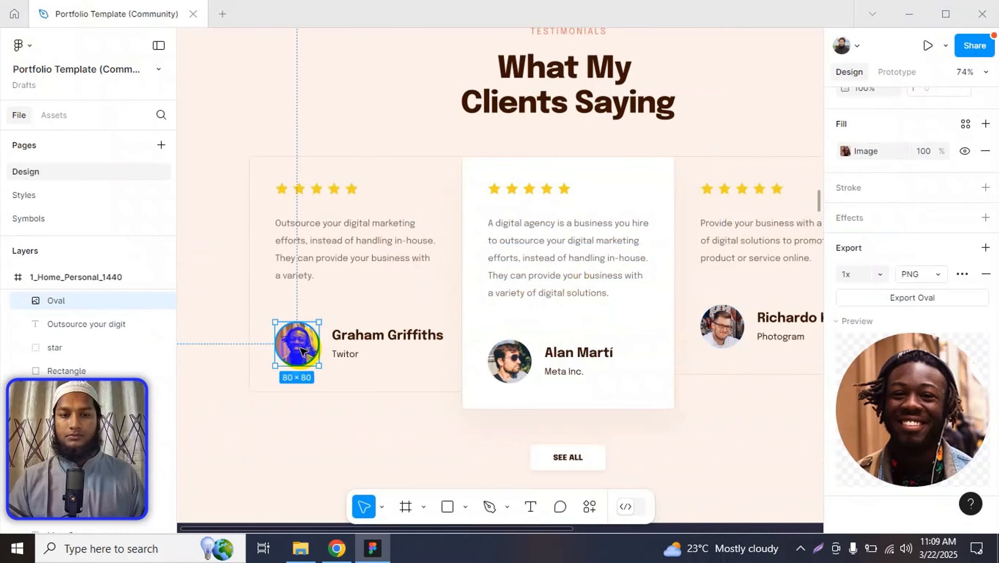
{"action": "left_click", "coordinate": [902, 297]}
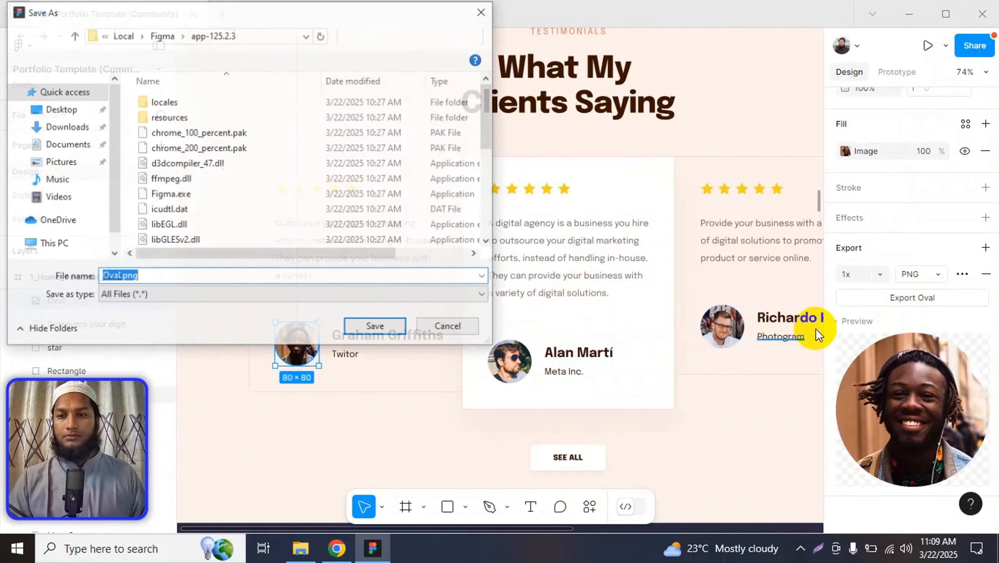
{"action": "left_click", "coordinate": [105, 278]}
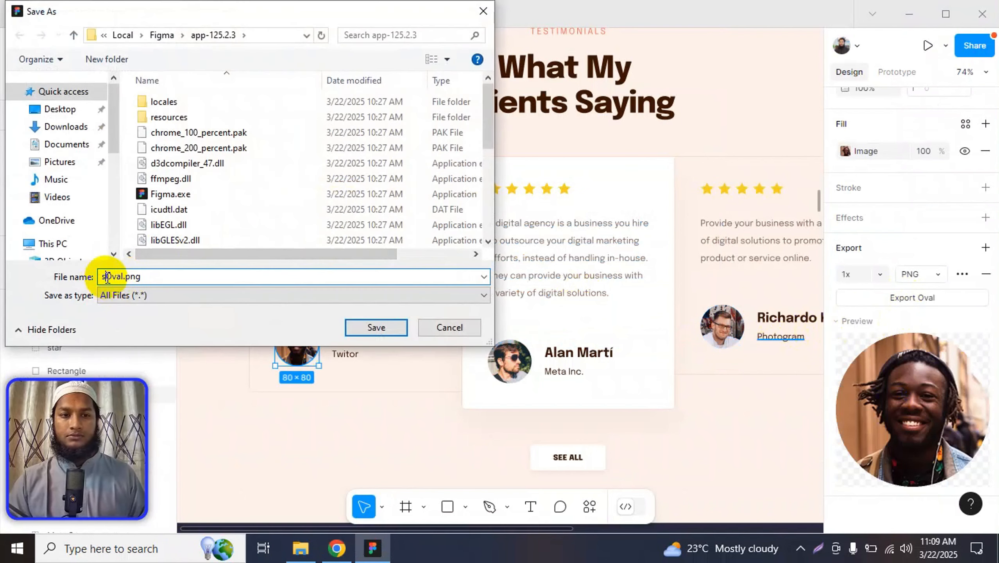
{"action": "key", "text": "Return"}
- Export the third testimonial card's portrait as a 1x PNG under a modified version of the name Oval.png
{"action": "left_click", "coordinate": [725, 328]}
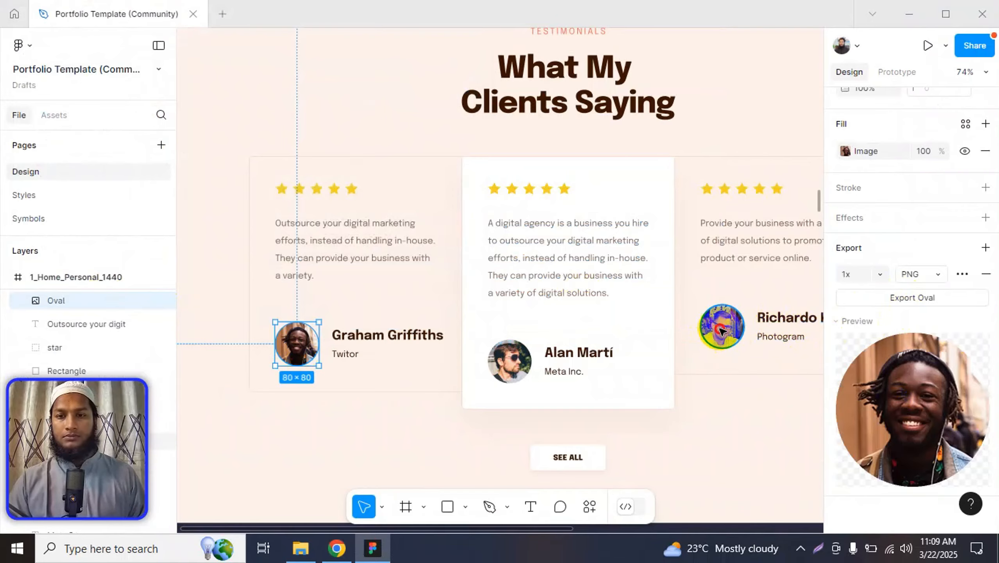
{"action": "left_click", "coordinate": [902, 300]}
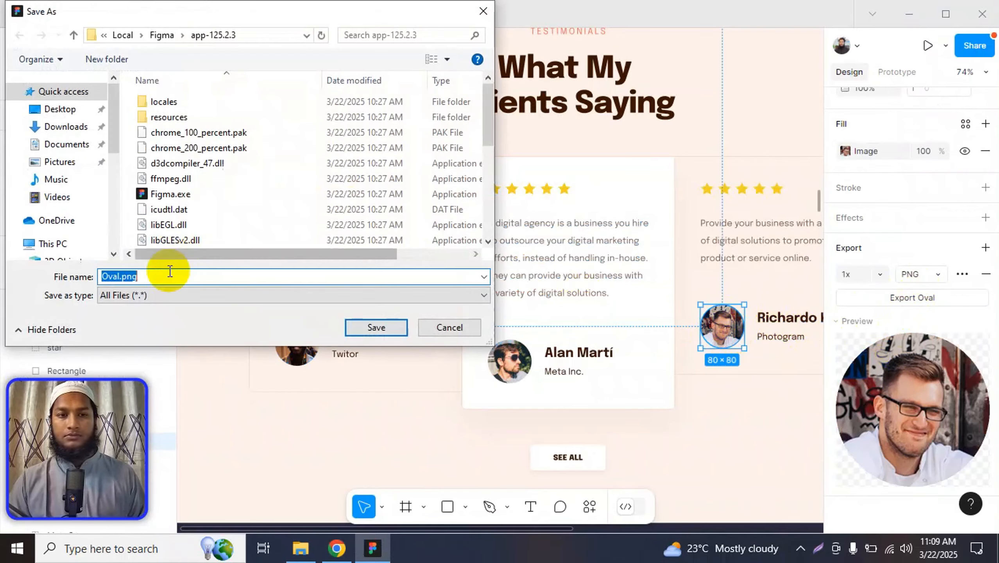
{"action": "left_click", "coordinate": [111, 275]}
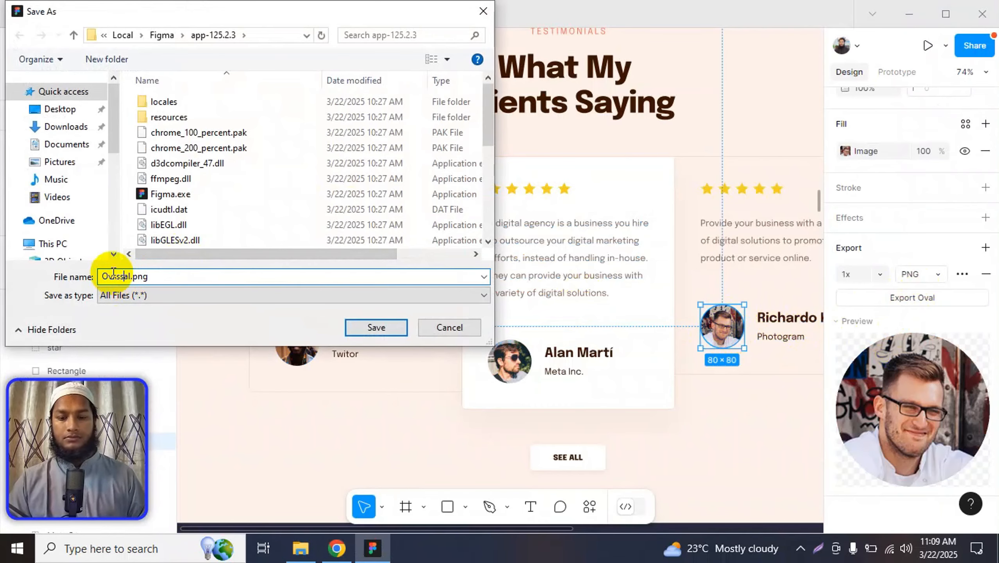
{"action": "key", "text": "Return"}
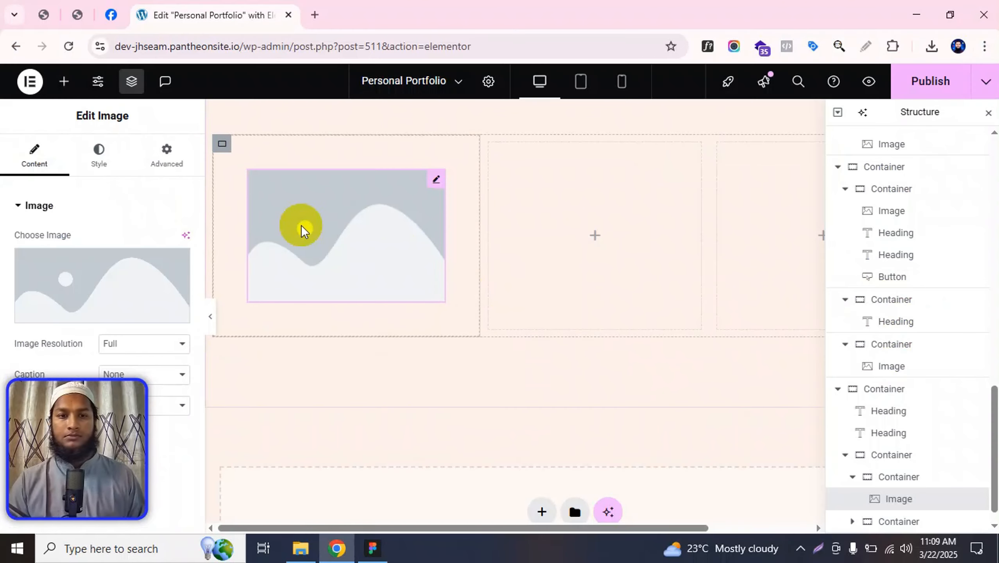
- From the first card's image chooser in Elementor, look for the exported files in Downloads, cancel the upload, and check the folder in File Explorer
{"action": "left_click", "coordinate": [67, 290]}
{"action": "left_click", "coordinate": [604, 338]}
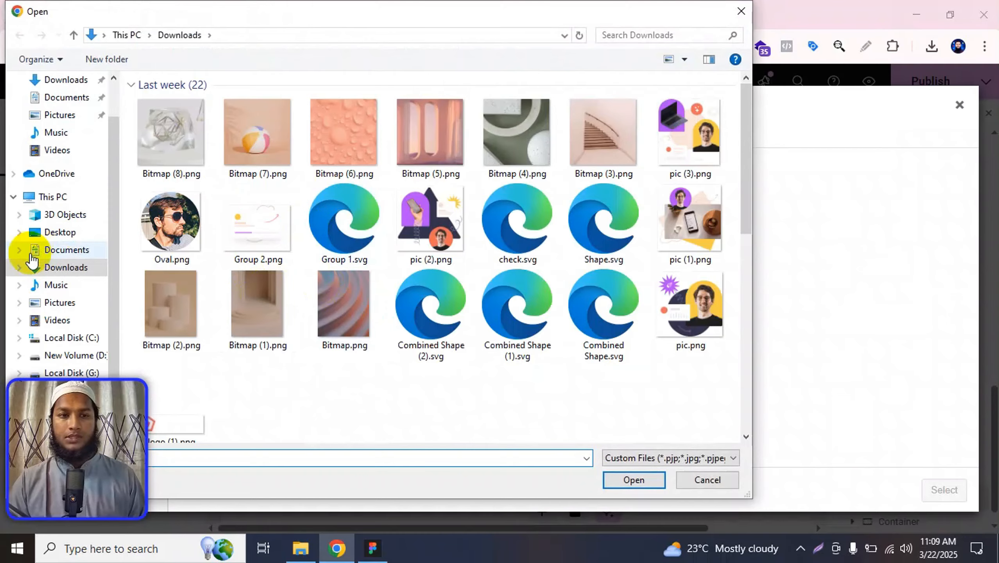
{"action": "left_click", "coordinate": [50, 267]}
{"action": "scroll", "coordinate": [339, 234], "scroll_direction": "down", "scroll_amount": 10}
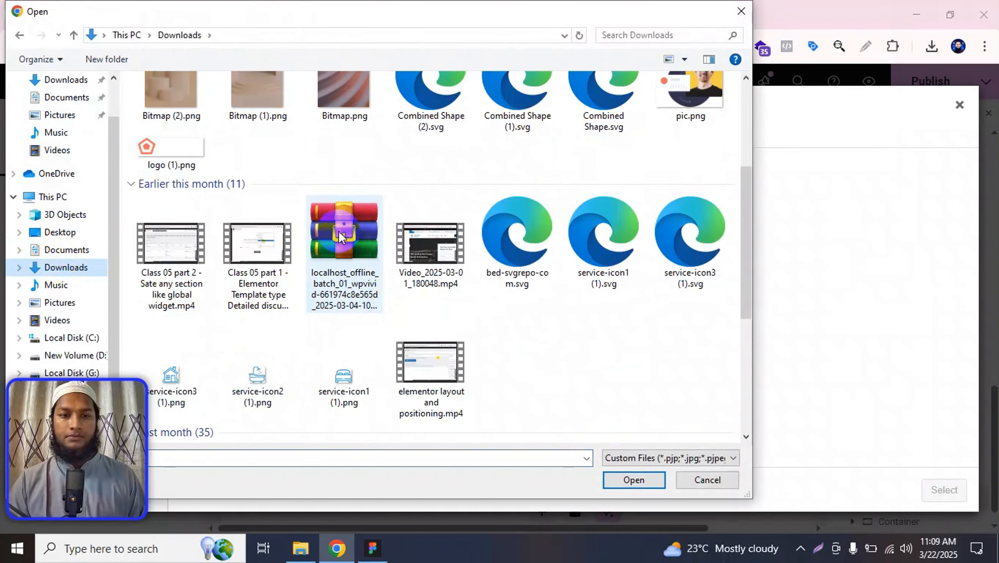
{"action": "scroll", "coordinate": [339, 233], "scroll_direction": "up", "scroll_amount": 10}
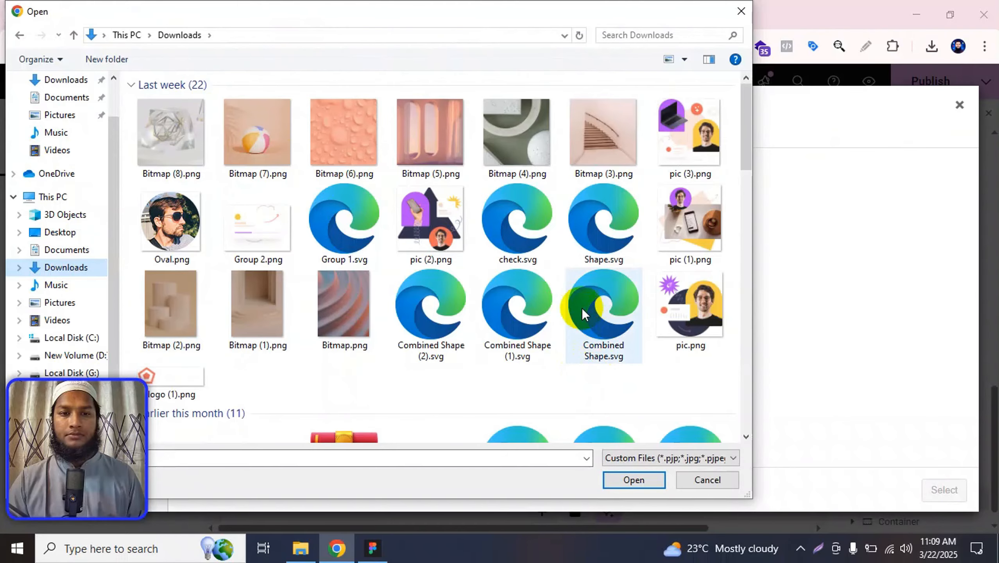
{"action": "scroll", "coordinate": [581, 311], "scroll_direction": "down", "scroll_amount": 10}
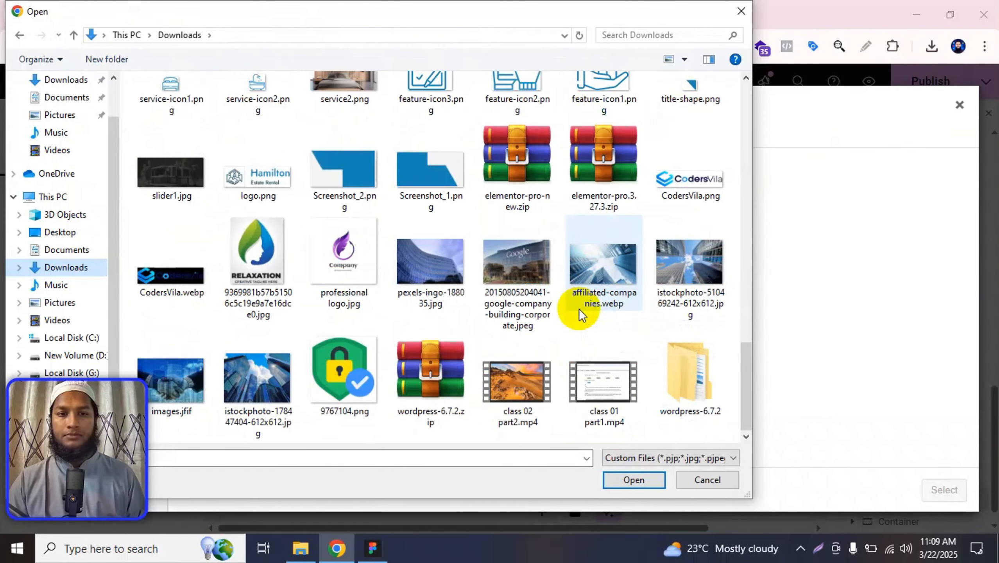
{"action": "scroll", "coordinate": [579, 309], "scroll_direction": "up", "scroll_amount": 10}
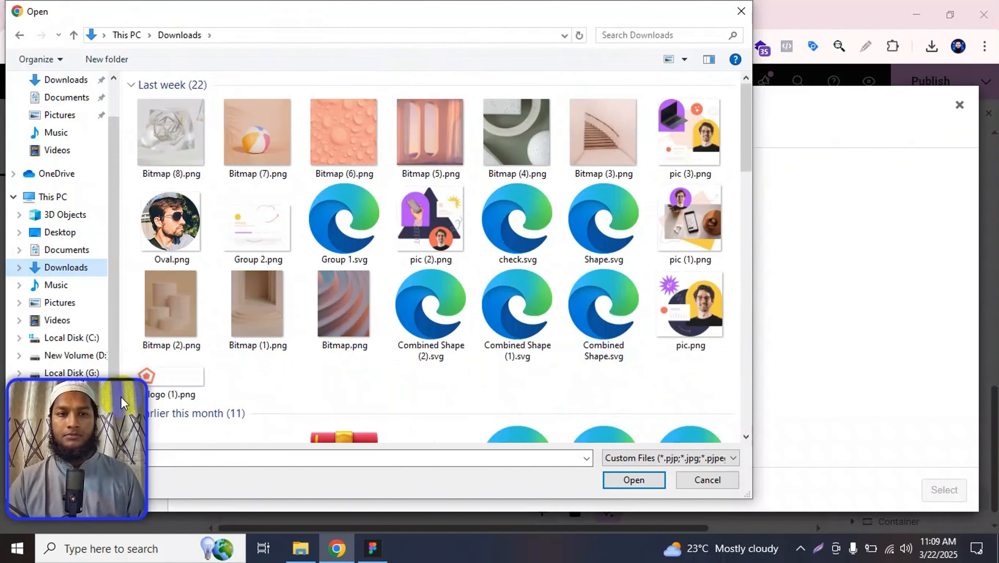
{"action": "left_click", "coordinate": [707, 480]}
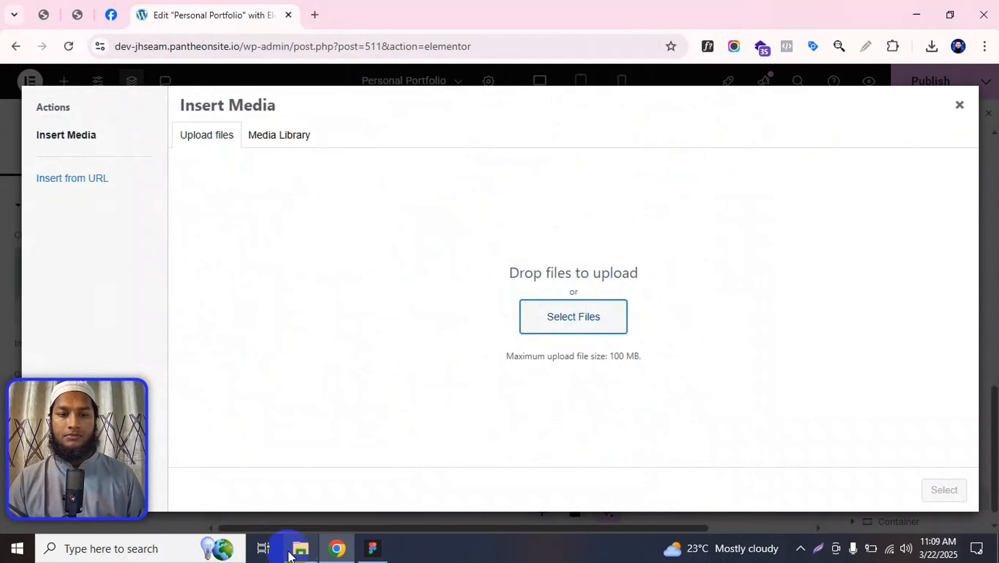
{"action": "left_click", "coordinate": [300, 548]}
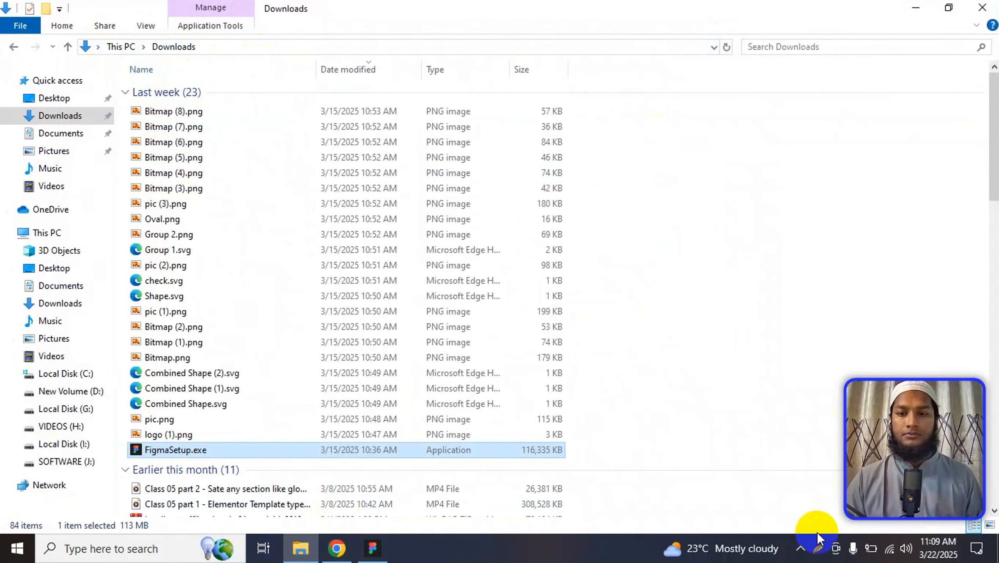
- Return to Elementor, upload the sunglasses portrait Oval.png to the media library, and insert it into the first card's image widget
{"action": "key", "text": "alt+Tab"}
{"action": "key", "text": "alt+Tab"}
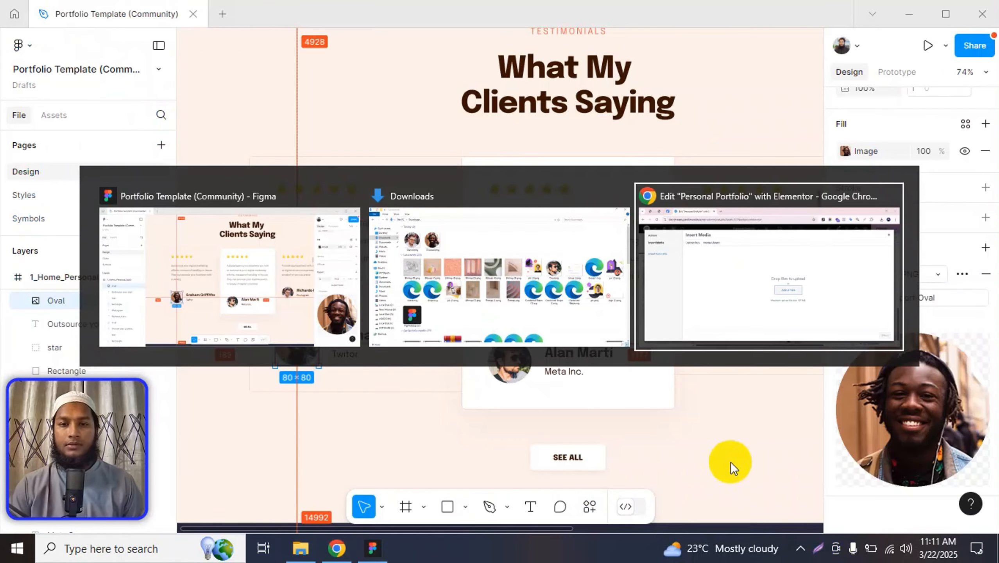
{"action": "left_click", "coordinate": [560, 327]}
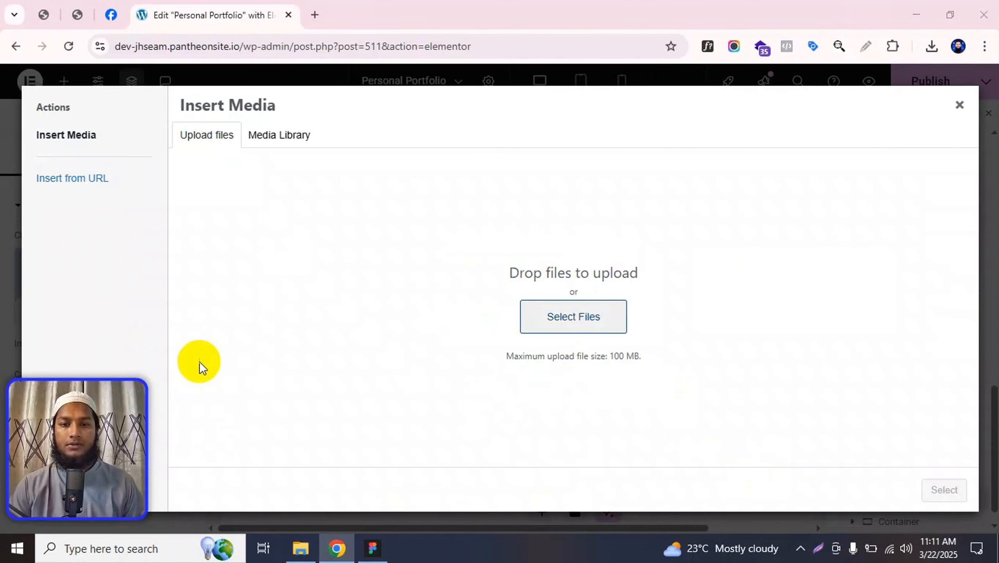
{"action": "left_click", "coordinate": [200, 156]}
{"action": "left_click", "coordinate": [257, 134], "text": "ctrl"}
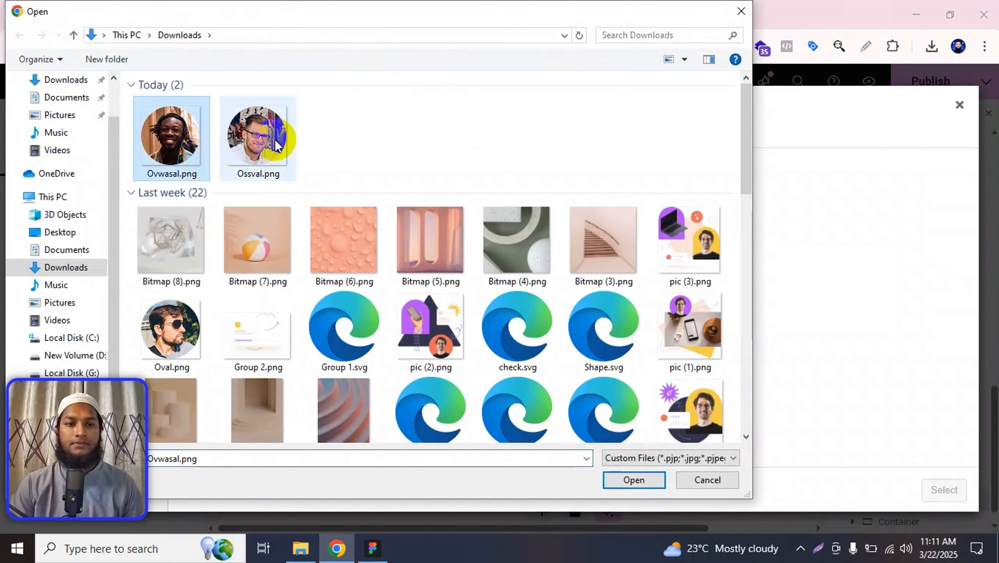
{"action": "left_click", "coordinate": [635, 483]}
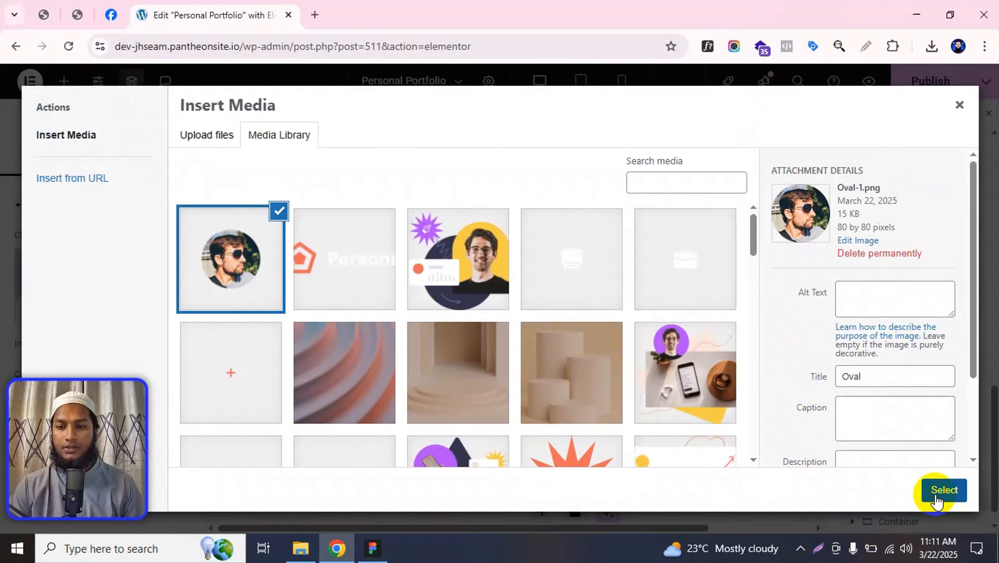
{"action": "left_click", "coordinate": [937, 499]}
- Switch to Figma and export the first card's five-star group again as a 1x PNG
{"action": "key", "text": "alt+Tab"}
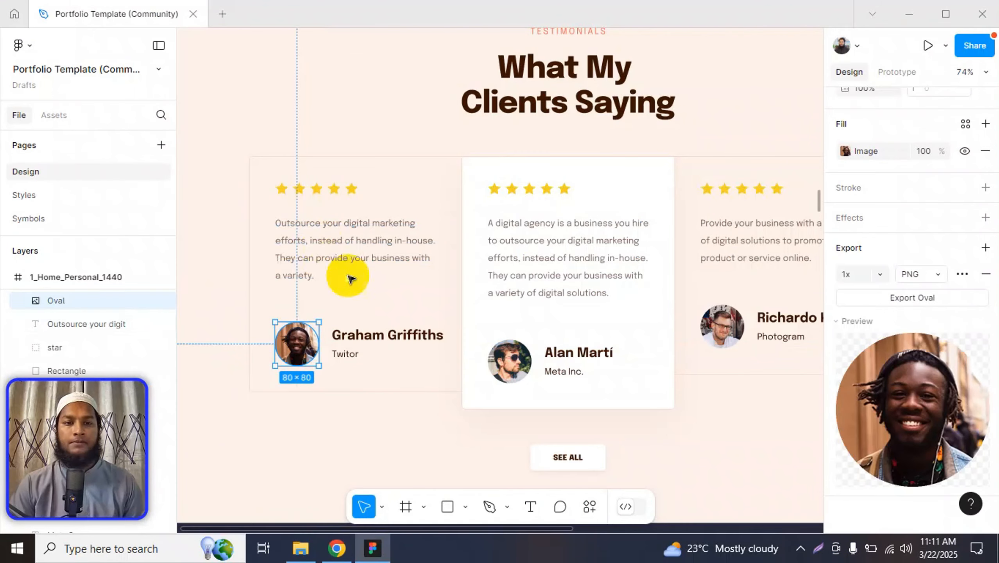
{"action": "key", "text": "alt+Tab"}
{"action": "key", "text": "alt+Tab"}
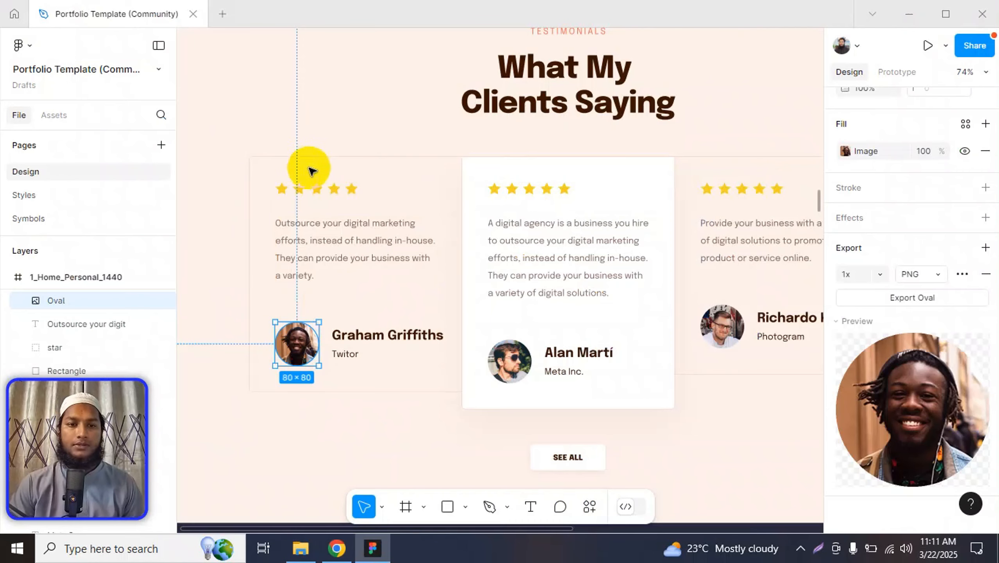
{"action": "left_click", "coordinate": [336, 186]}
{"action": "left_click", "coordinate": [891, 432]}
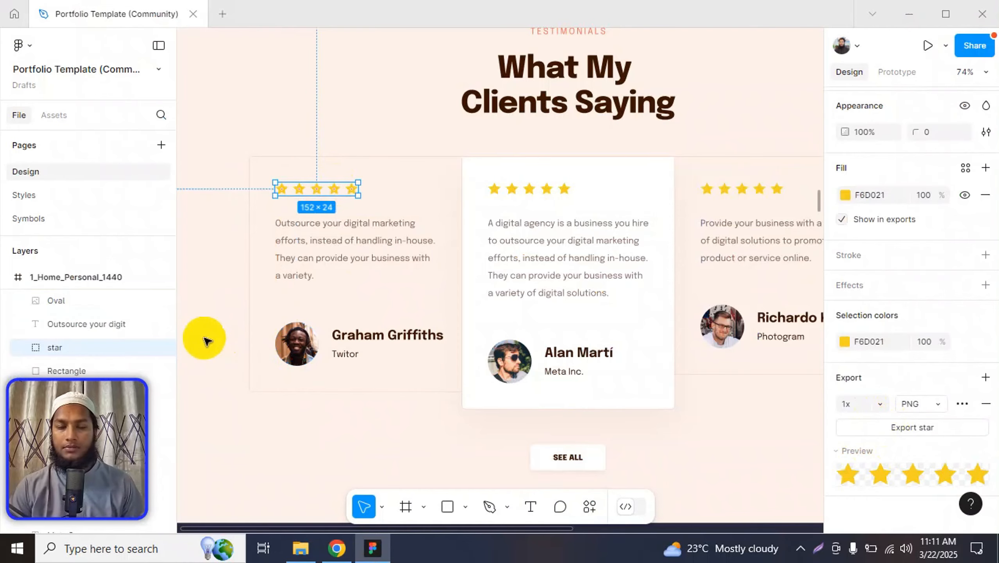
{"action": "left_click", "coordinate": [374, 328]}
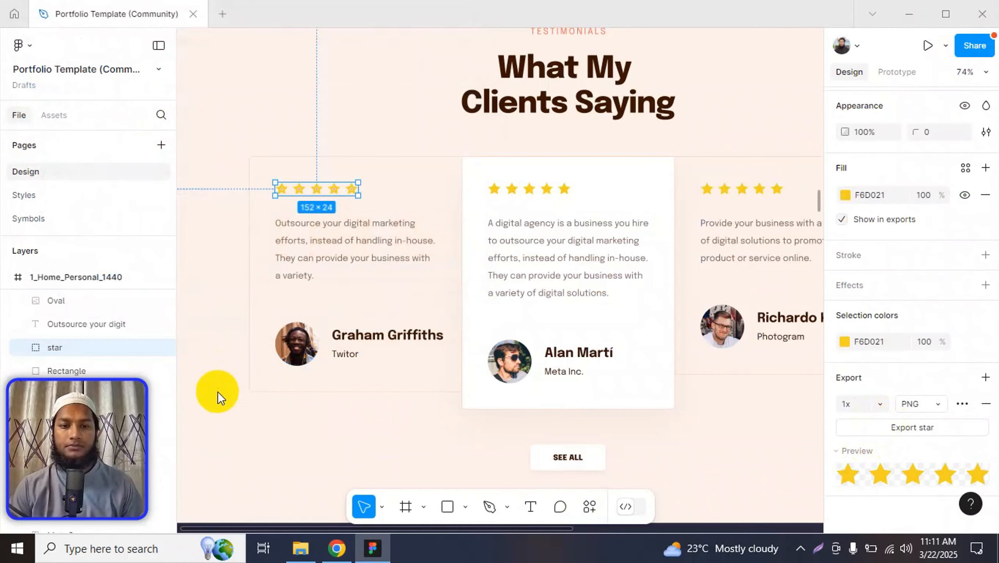
- In Elementor, replace the first card's image with an uploaded star.png and align it left
{"action": "key", "text": "alt+Tab"}
{"action": "left_click", "coordinate": [81, 262]}
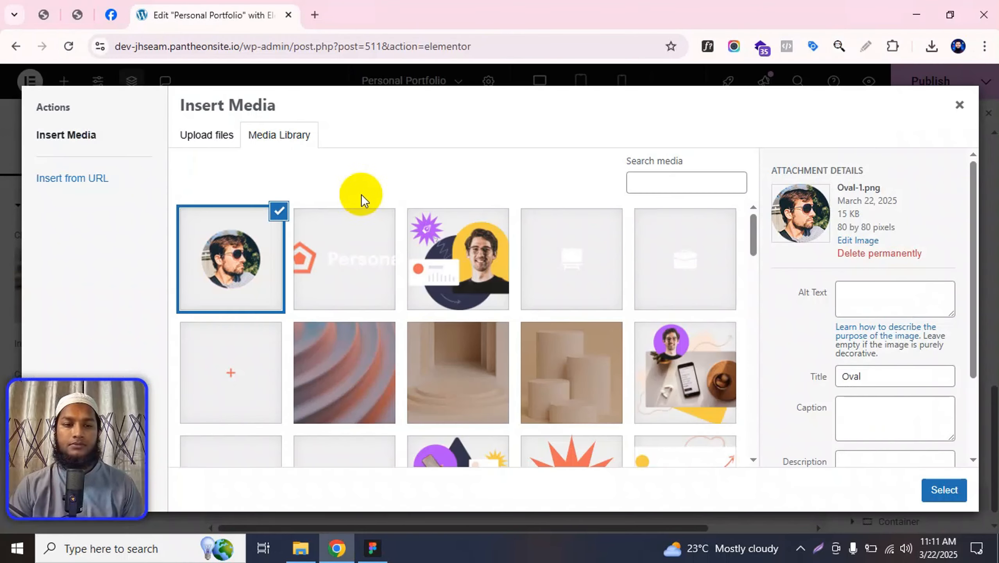
{"action": "left_click", "coordinate": [208, 136]}
{"action": "left_click", "coordinate": [605, 326]}
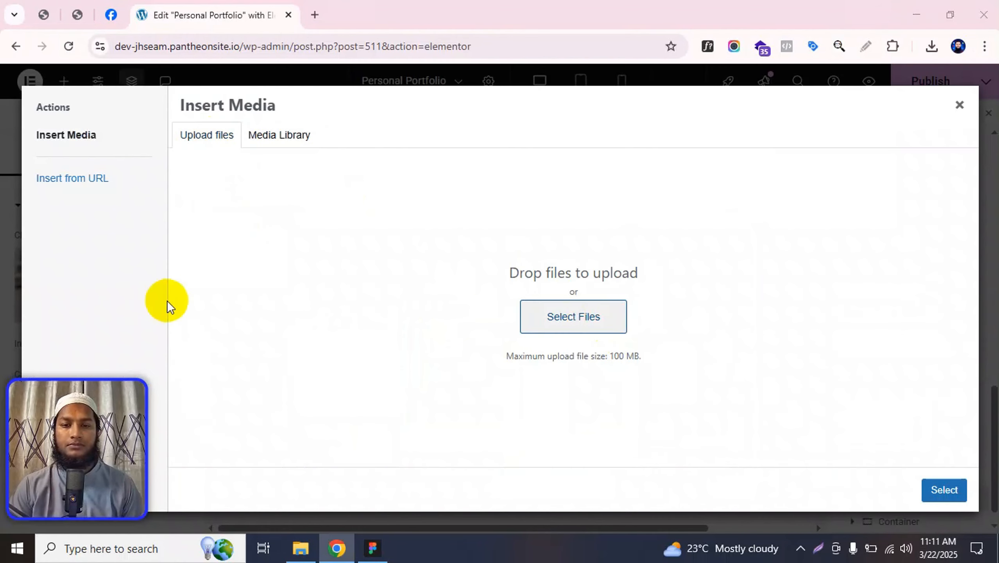
{"action": "double_click", "coordinate": [203, 180]}
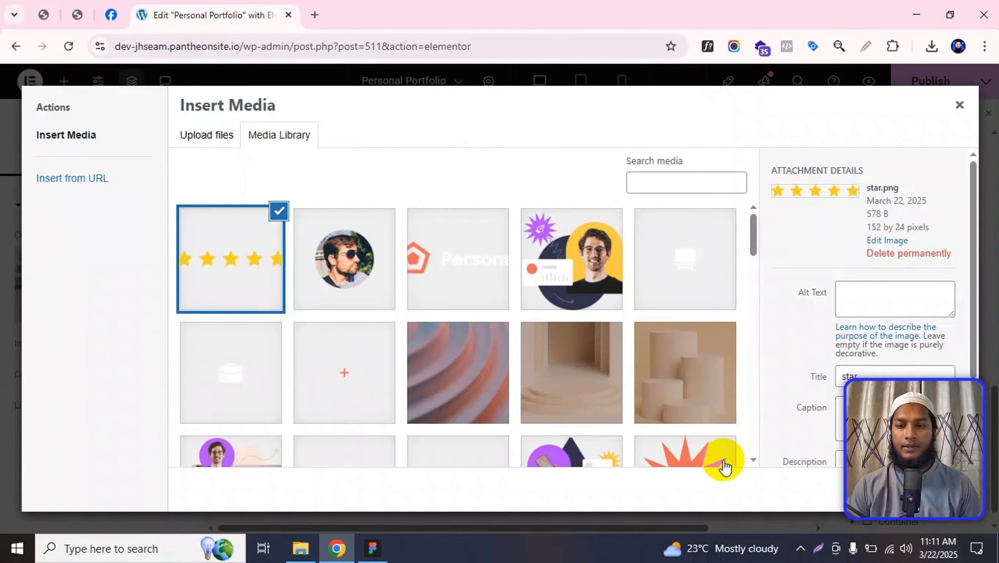
{"action": "left_click", "coordinate": [950, 488]}
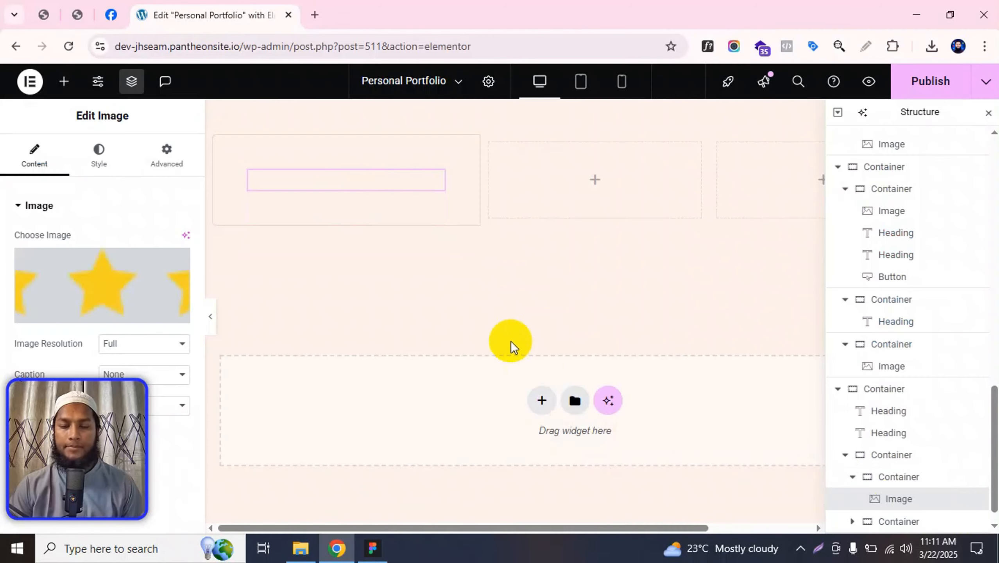
{"action": "left_click", "coordinate": [100, 154]}
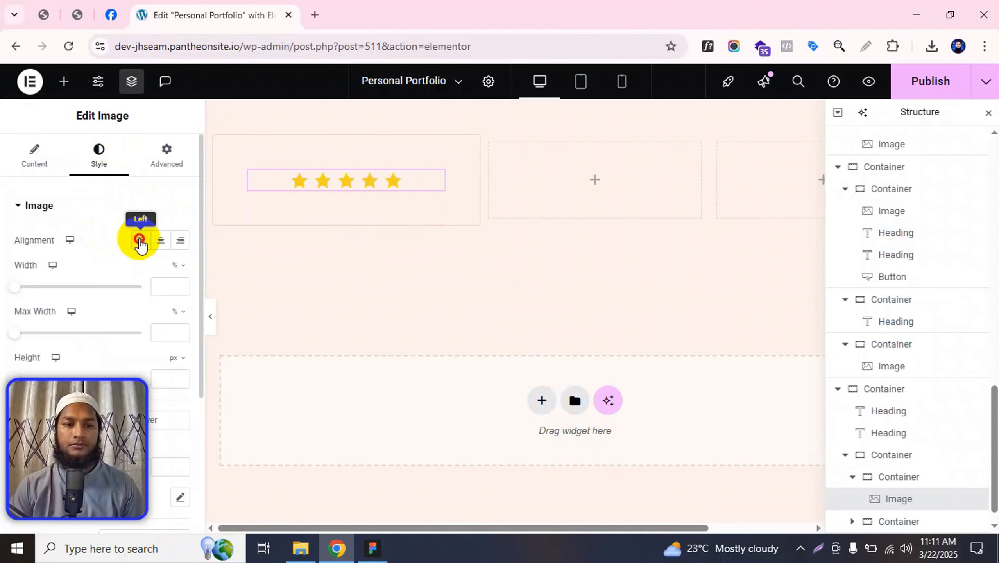
{"action": "left_click", "coordinate": [140, 240]}
- Copy the first testimonial card's paragraph text from the Figma template and return to the Elementor page
{"action": "key", "text": "alt+Tab"}
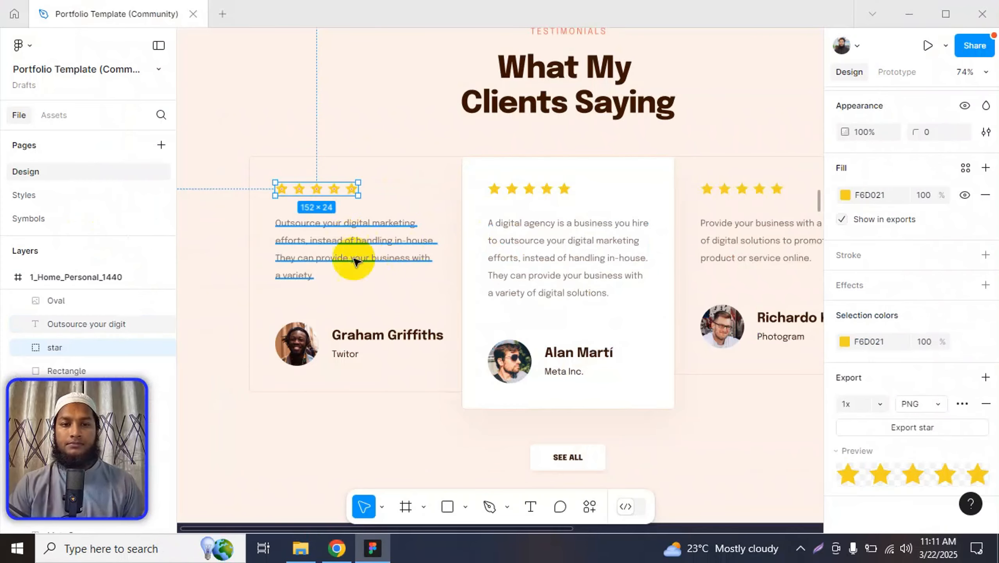
{"action": "left_click", "coordinate": [342, 235]}
{"action": "double_click", "coordinate": [342, 235]}
{"action": "key", "text": "alt+Tab"}
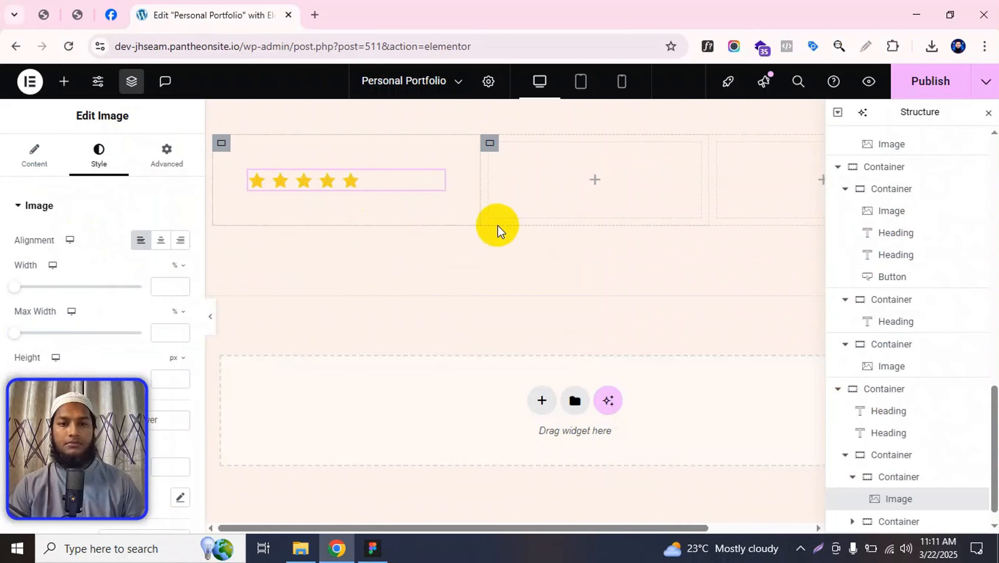
- Copy the paragraph heading from the Features section and paste it below the stars in the first testimonial card
{"action": "scroll", "coordinate": [489, 226], "scroll_direction": "down", "scroll_amount": 10}
{"action": "right_click", "coordinate": [506, 198]}
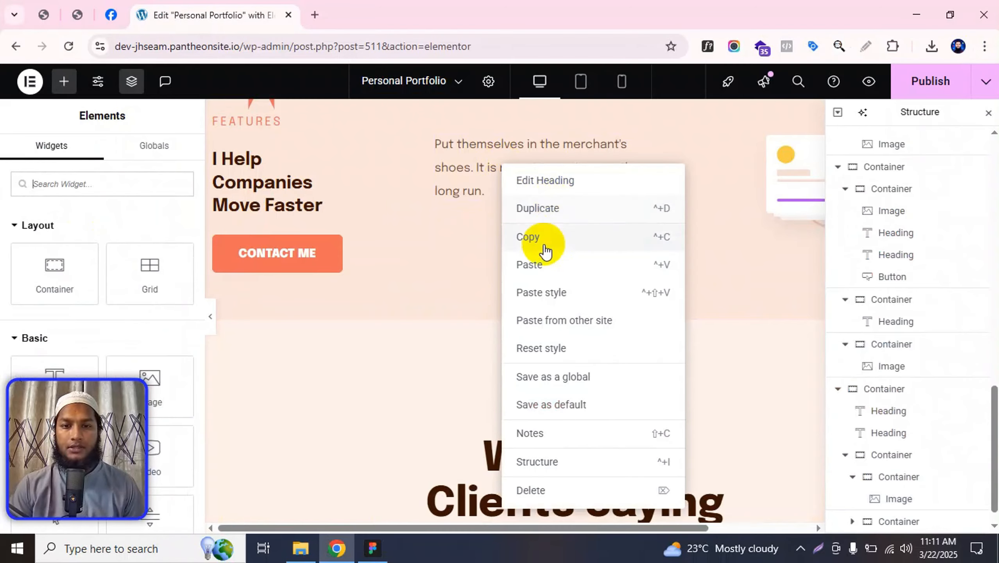
{"action": "left_click", "coordinate": [540, 241]}
{"action": "scroll", "coordinate": [464, 246], "scroll_direction": "down", "scroll_amount": 10}
{"action": "right_click", "coordinate": [318, 178]}
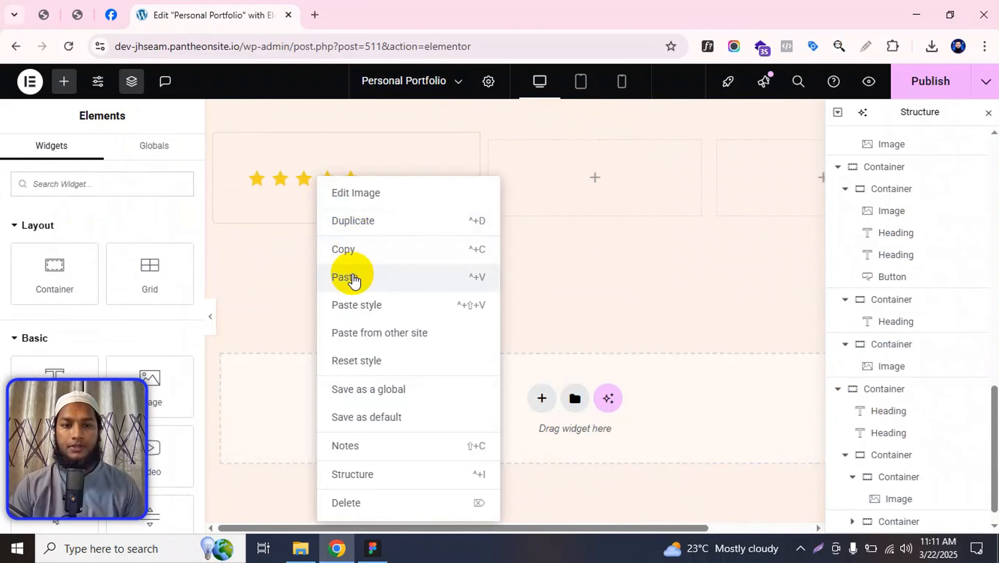
{"action": "left_click", "coordinate": [349, 278]}
- Recopy the first card's quote from the Figma template and replace the pasted heading's text in Elementor with it
{"action": "key", "text": "alt+Tab"}
{"action": "key", "text": "ctrl+x"}
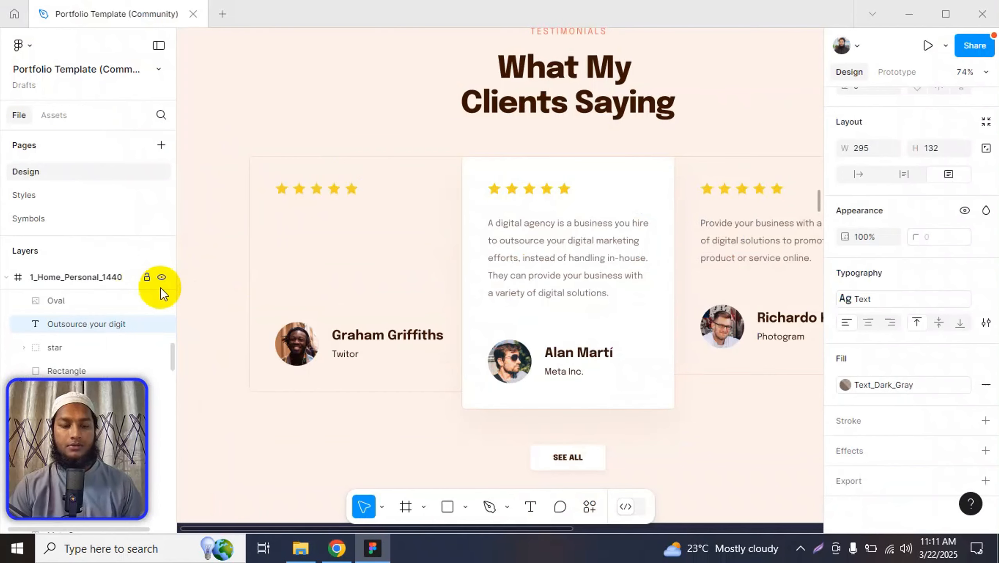
{"action": "key", "text": "ctrl+z"}
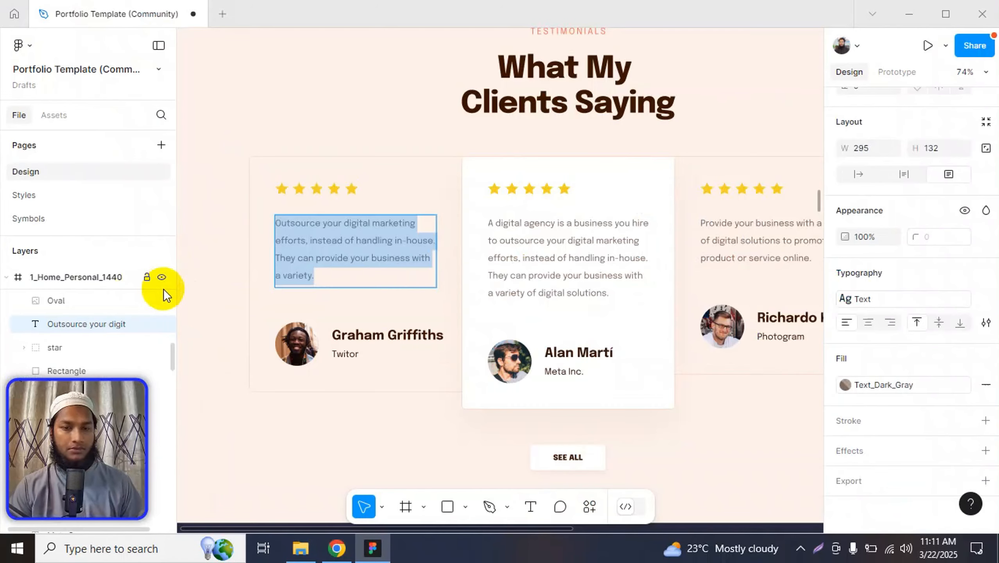
{"action": "key", "text": "alt+Tab"}
{"action": "key", "text": "ctrl+a"}
{"action": "key", "text": "ctrl+v"}
{"action": "key", "text": "alt+Tab"}
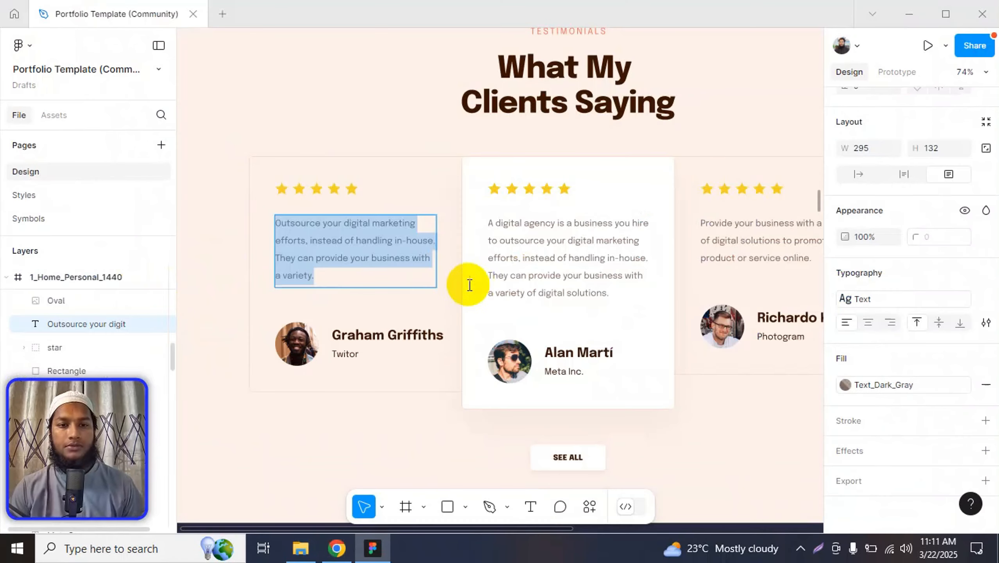
{"action": "key", "text": "alt+Tab"}
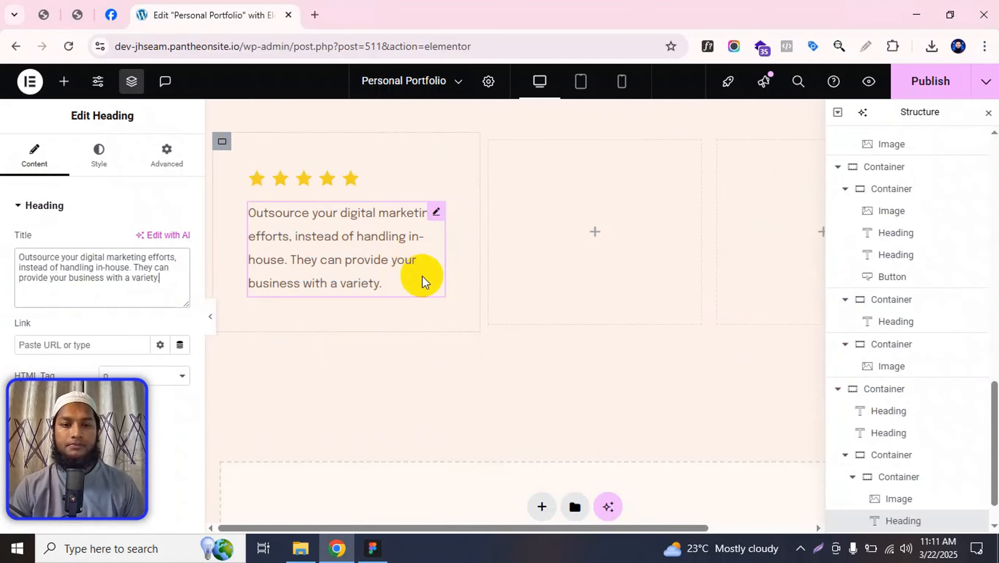
- Preview the card against the Figma template, then add a container below its quote in Elementor with padding 0 on all sides
{"action": "left_click", "coordinate": [210, 316]}
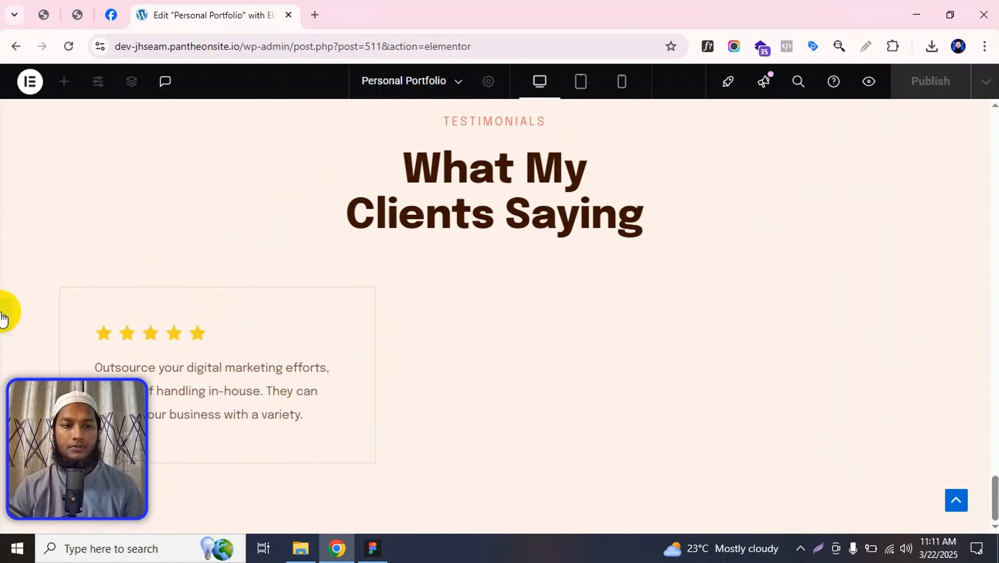
{"action": "key", "text": "alt+Tab"}
{"action": "scroll", "coordinate": [419, 290], "scroll_direction": "down", "scroll_amount": 5}
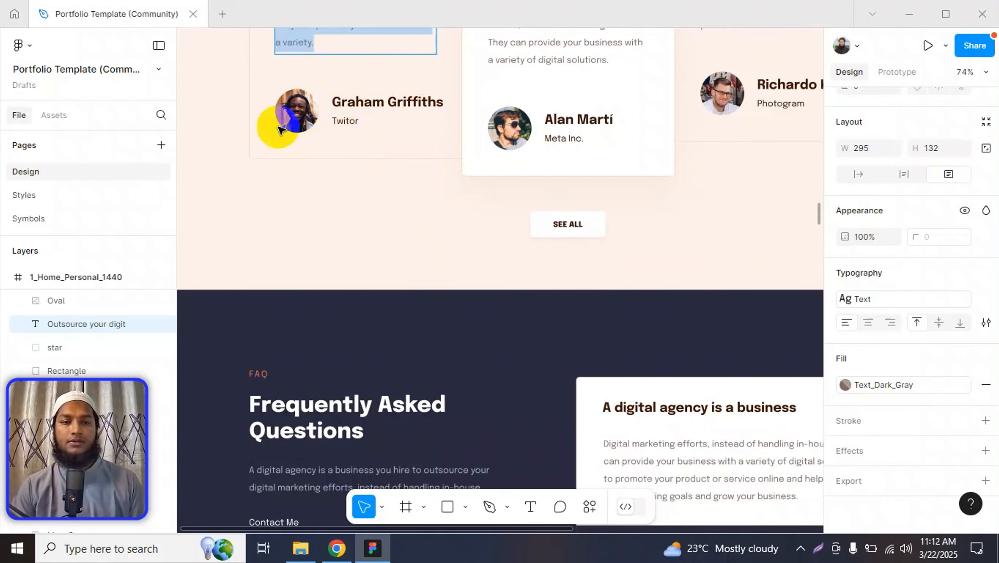
{"action": "key", "text": "alt+Tab"}
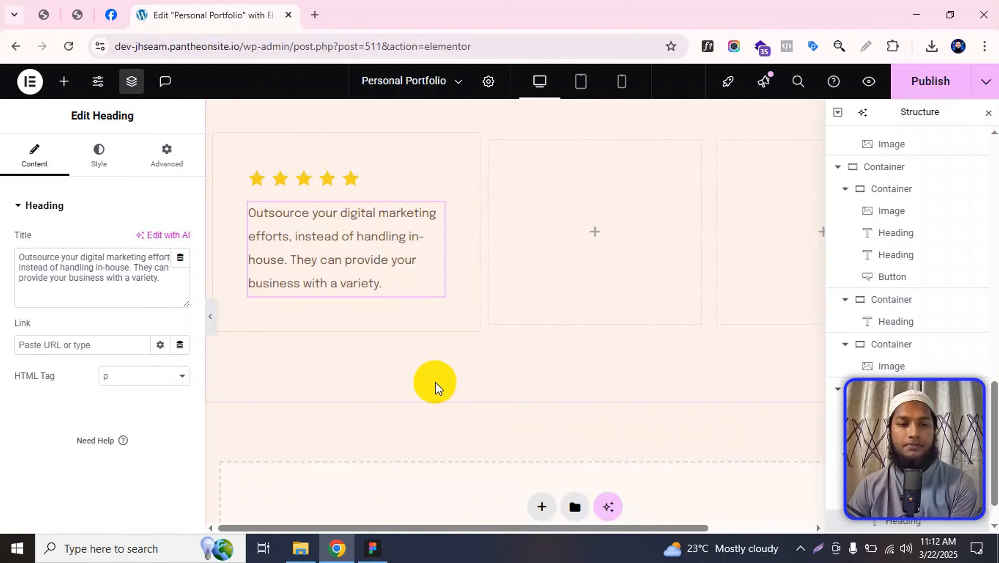
{"action": "left_click", "coordinate": [65, 82]}
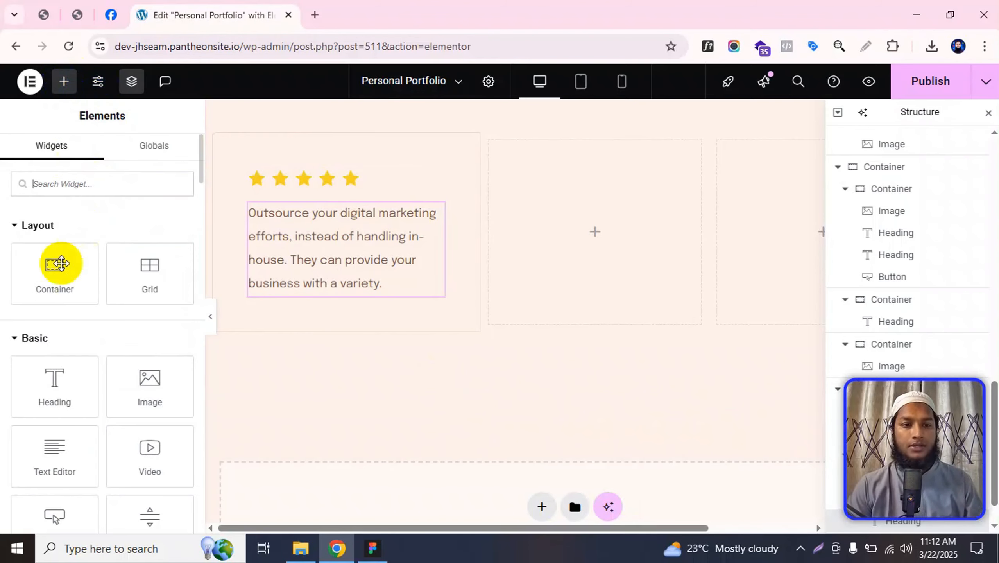
{"action": "left_click_drag", "start_coordinate": [56, 262], "coordinate": [218, 388]}
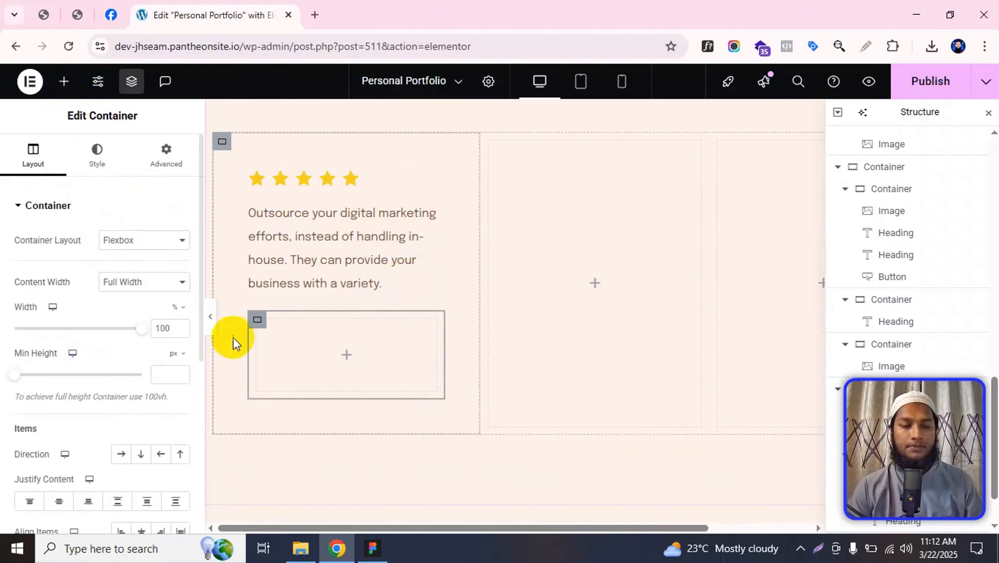
{"action": "left_click", "coordinate": [166, 154]}
{"action": "left_click", "coordinate": [183, 314]}
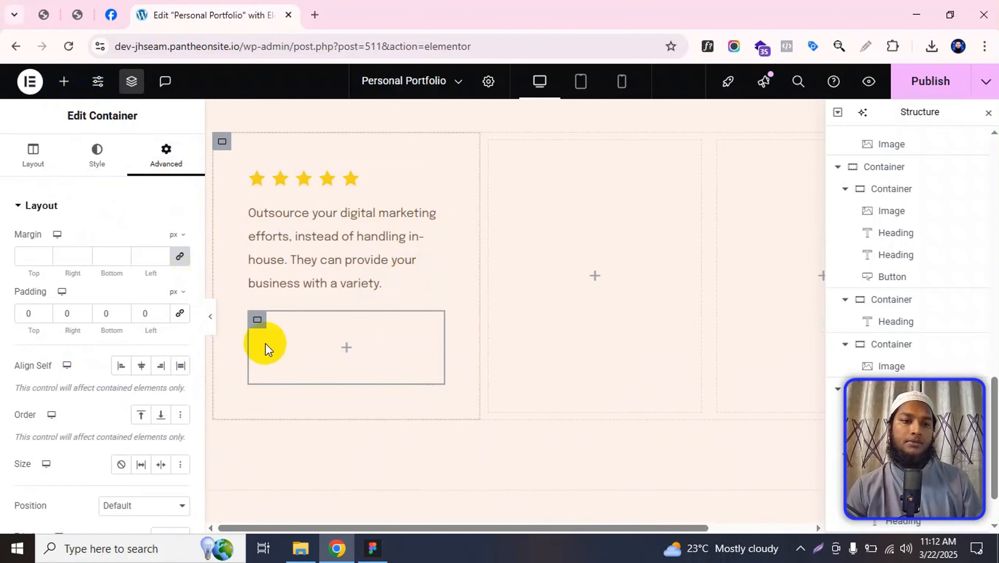
- Set the new container's direction to row and place two inner containers side by side in it
{"action": "left_click", "coordinate": [51, 157]}
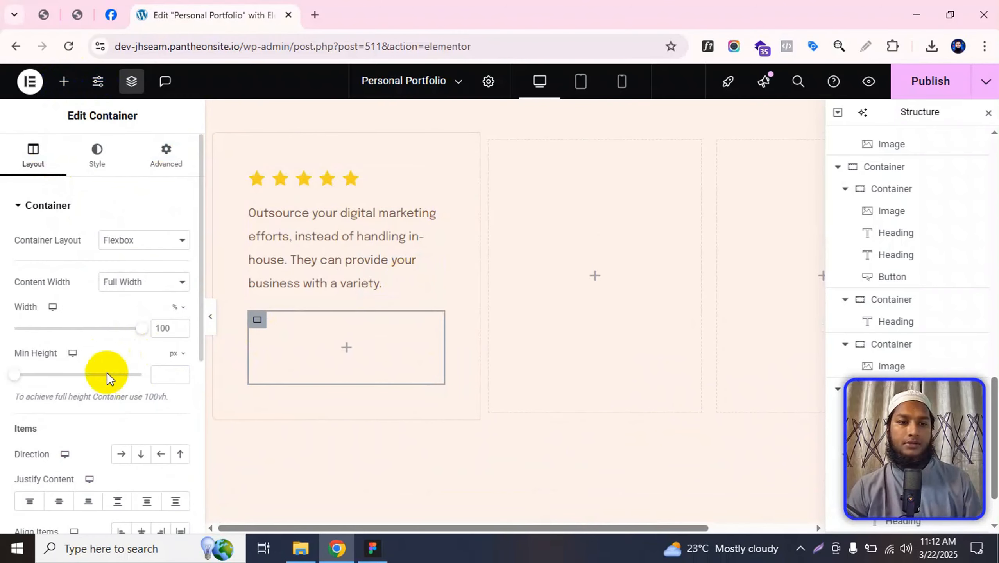
{"action": "left_click", "coordinate": [122, 454]}
{"action": "left_click", "coordinate": [348, 351]}
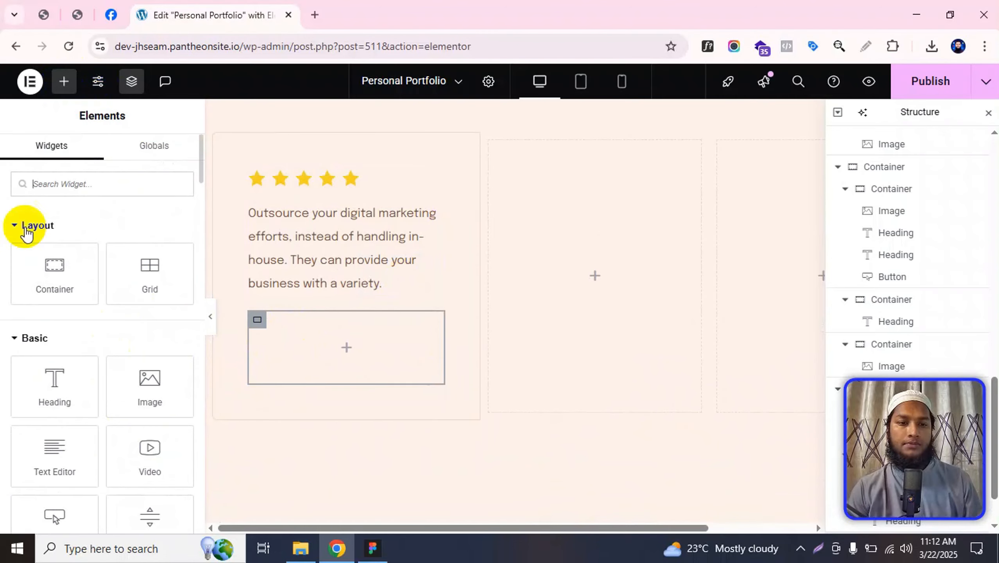
{"action": "left_click_drag", "start_coordinate": [55, 272], "coordinate": [336, 345]}
{"action": "right_click", "coordinate": [321, 336]}
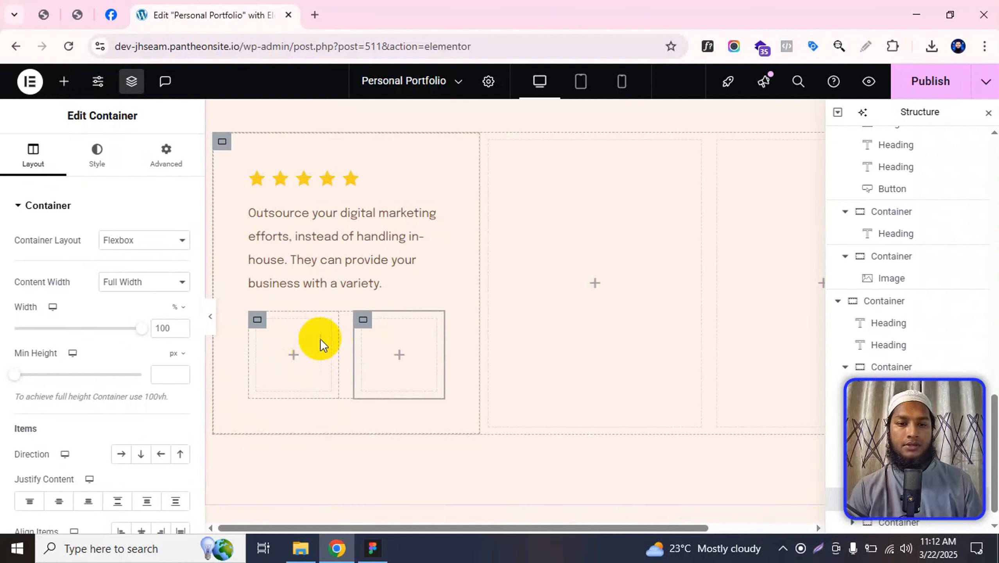
{"action": "scroll", "coordinate": [934, 302], "scroll_direction": "down", "scroll_amount": 1}
{"action": "left_click_drag", "start_coordinate": [925, 396], "coordinate": [713, 467]}
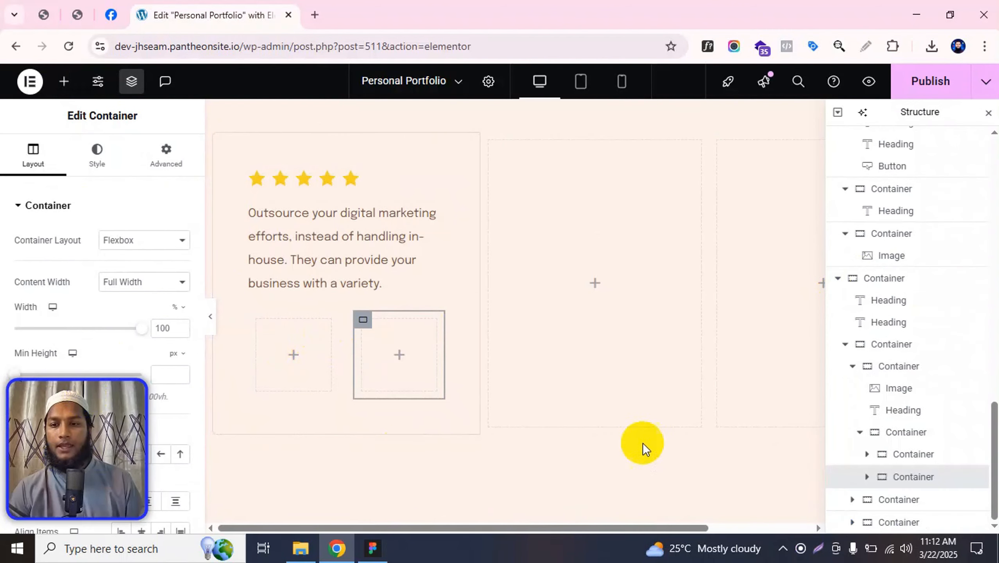
- Set the column and row gaps of the container holding the two inner ones to 0, and undock the Structure panel
{"action": "left_click", "coordinate": [257, 321]}
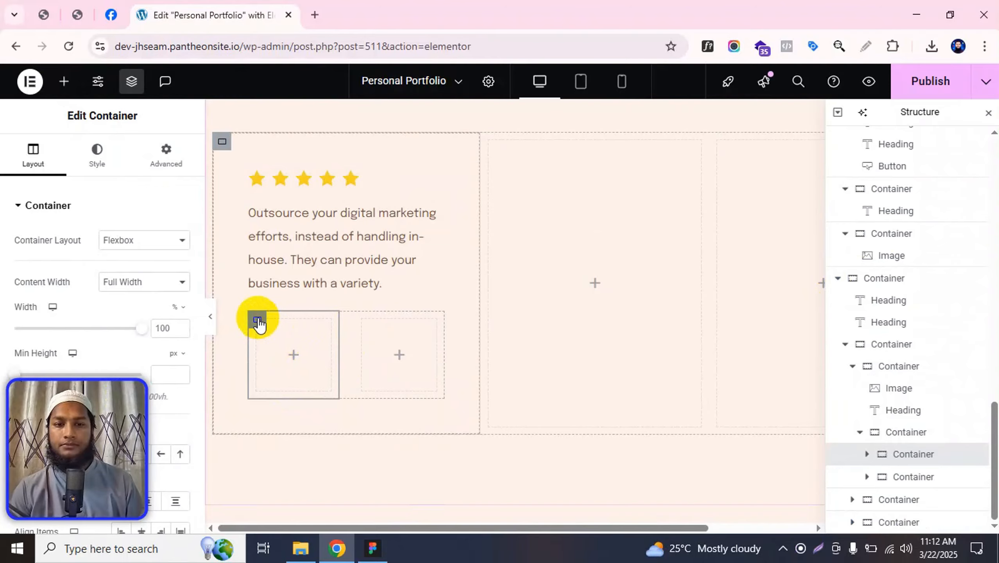
{"action": "left_click", "coordinate": [884, 428]}
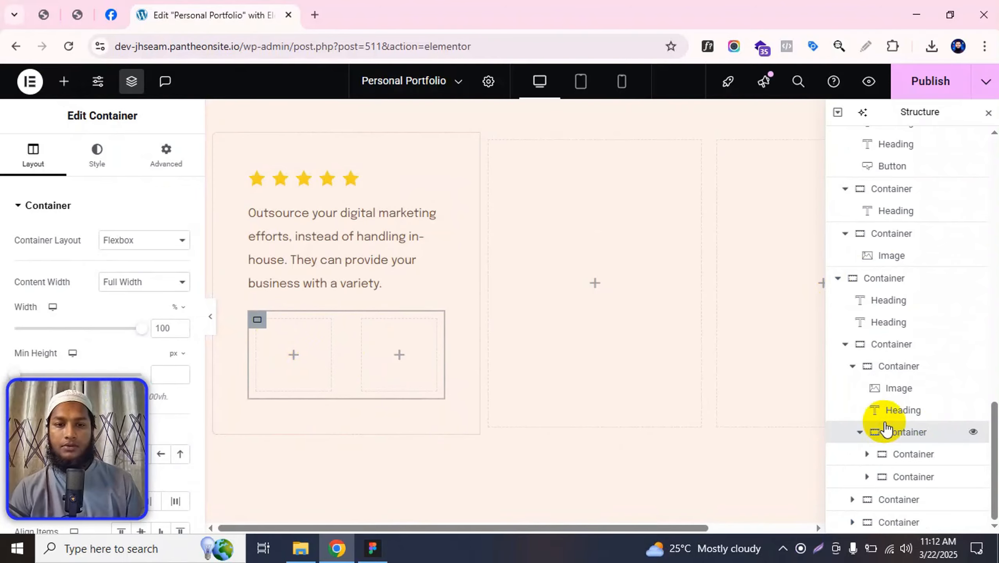
{"action": "scroll", "coordinate": [65, 463], "scroll_direction": "down", "scroll_amount": 6}
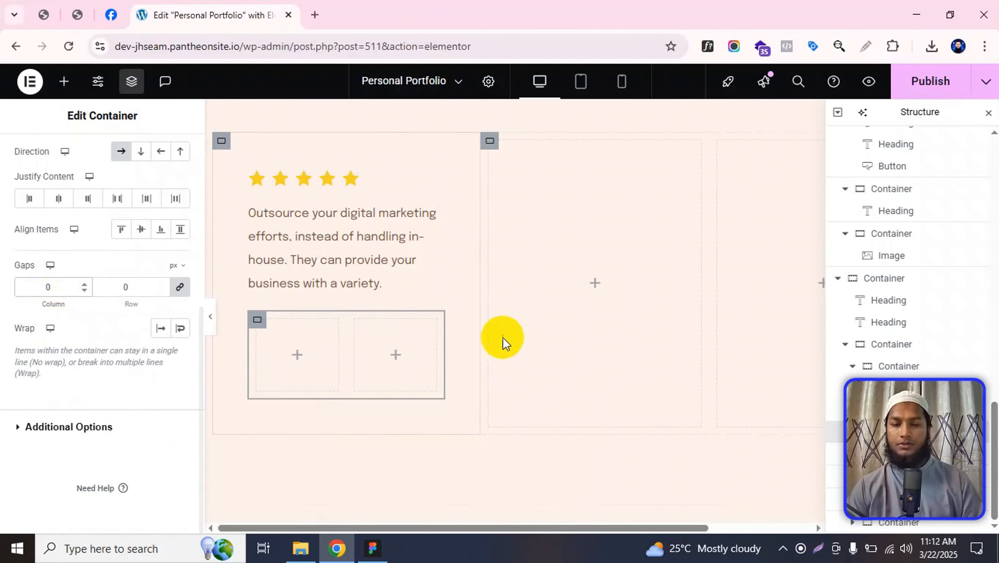
{"action": "left_click_drag", "start_coordinate": [910, 111], "coordinate": [889, 119]}
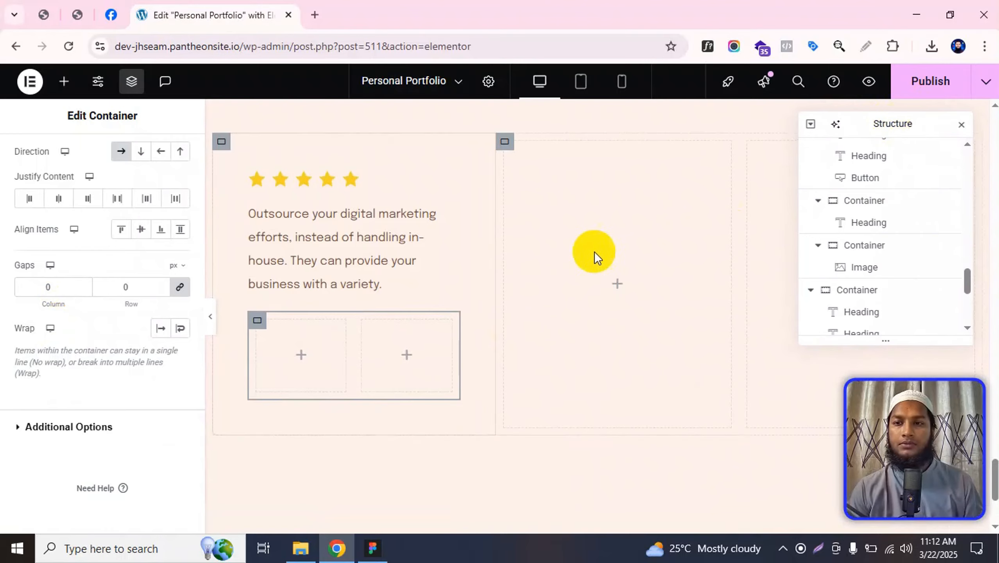
- Check the portrait row in the Figma template, then set the two inner containers' widths in Elementor to 30% and 70%
{"action": "key", "text": "alt+Tab"}
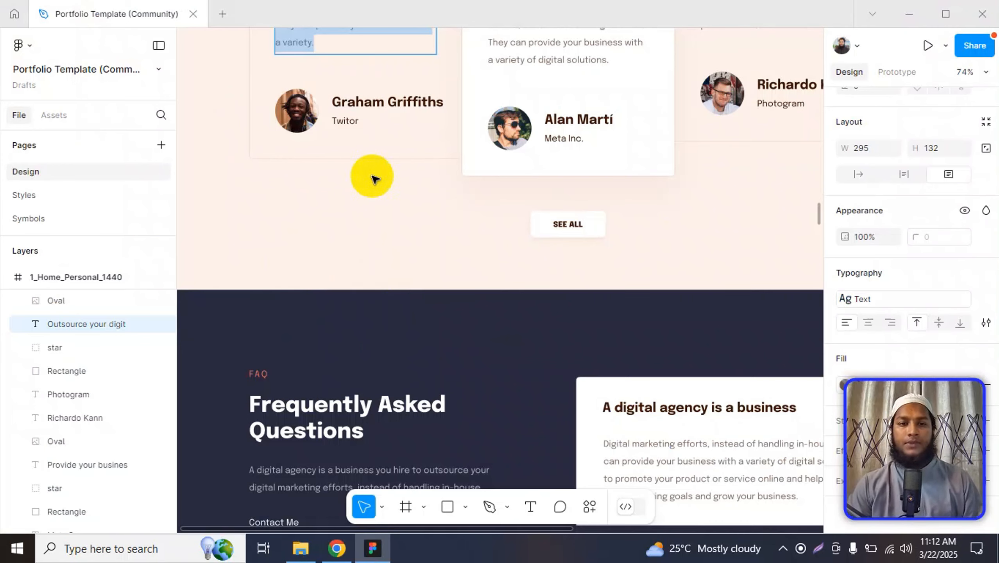
{"action": "scroll", "coordinate": [289, 113], "scroll_direction": "up", "scroll_amount": 1}
{"action": "left_click", "coordinate": [306, 135]}
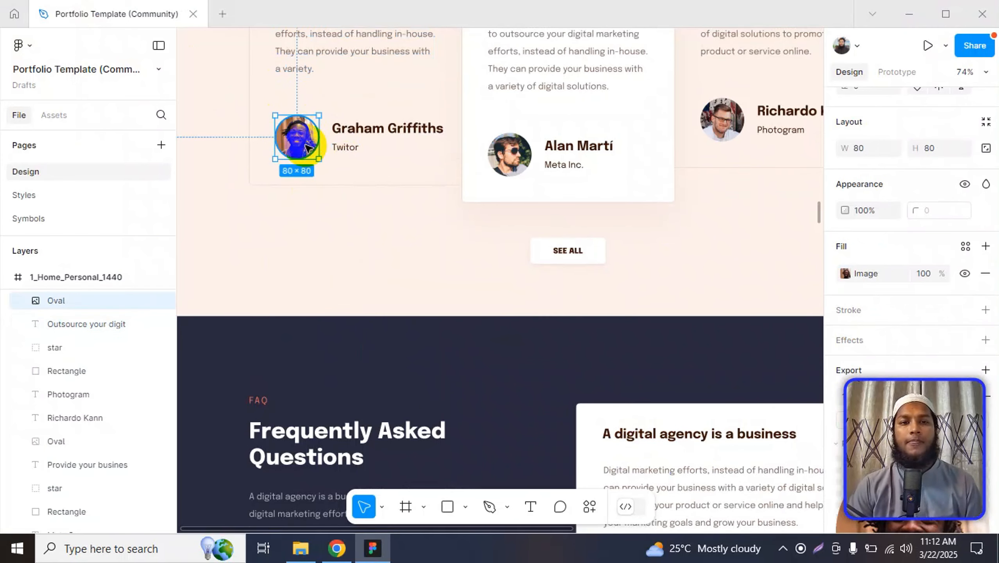
{"action": "key", "text": "alt+Tab"}
{"action": "left_click", "coordinate": [258, 321]}
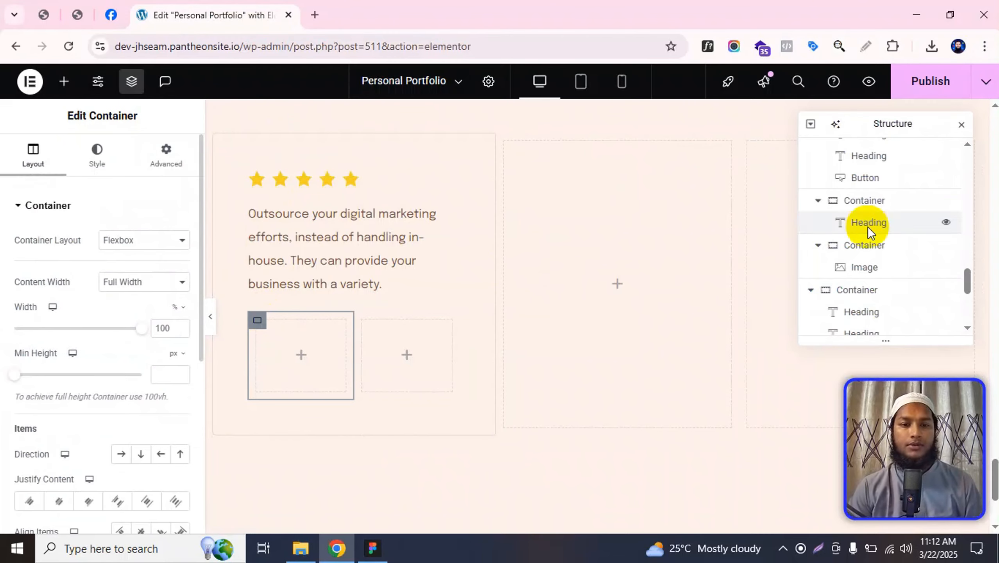
{"action": "scroll", "coordinate": [868, 236], "scroll_direction": "down", "scroll_amount": 4}
{"action": "scroll", "coordinate": [71, 257], "scroll_direction": "down", "scroll_amount": 4}
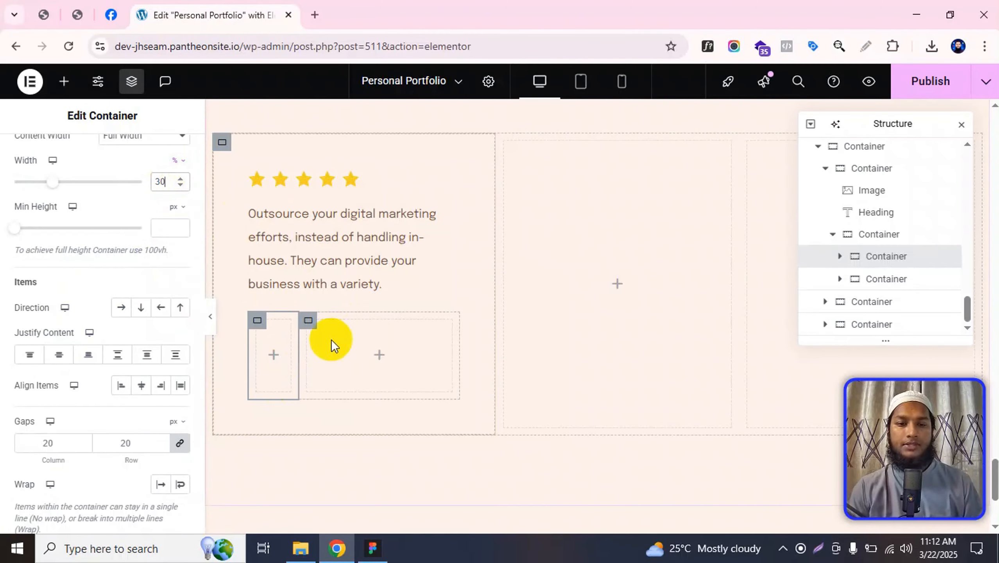
{"action": "left_click", "coordinate": [309, 321]}
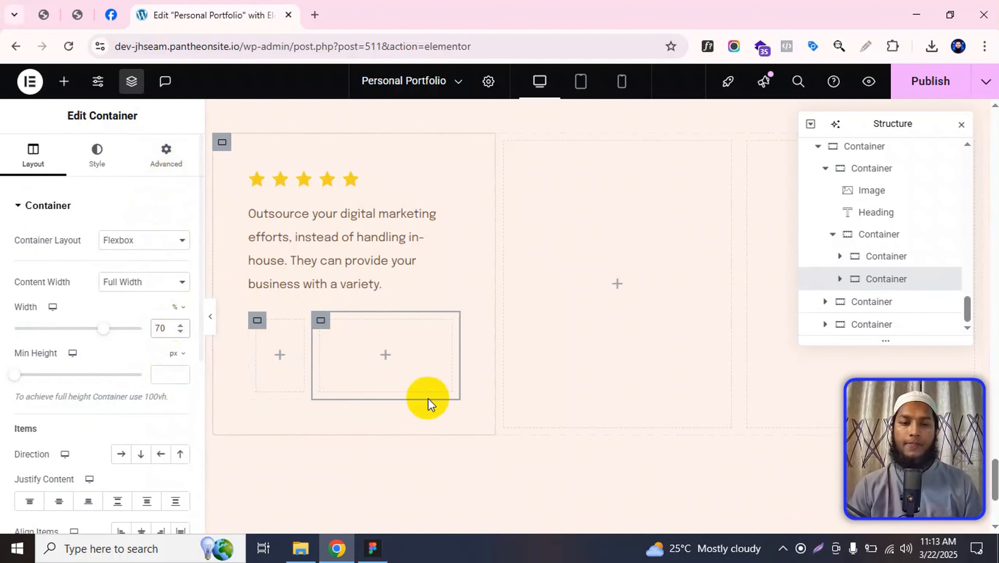
- Set the padding of both inner containers below the quote to 0 on all sides
{"action": "left_click", "coordinate": [169, 157]}
{"action": "left_click", "coordinate": [179, 314]}
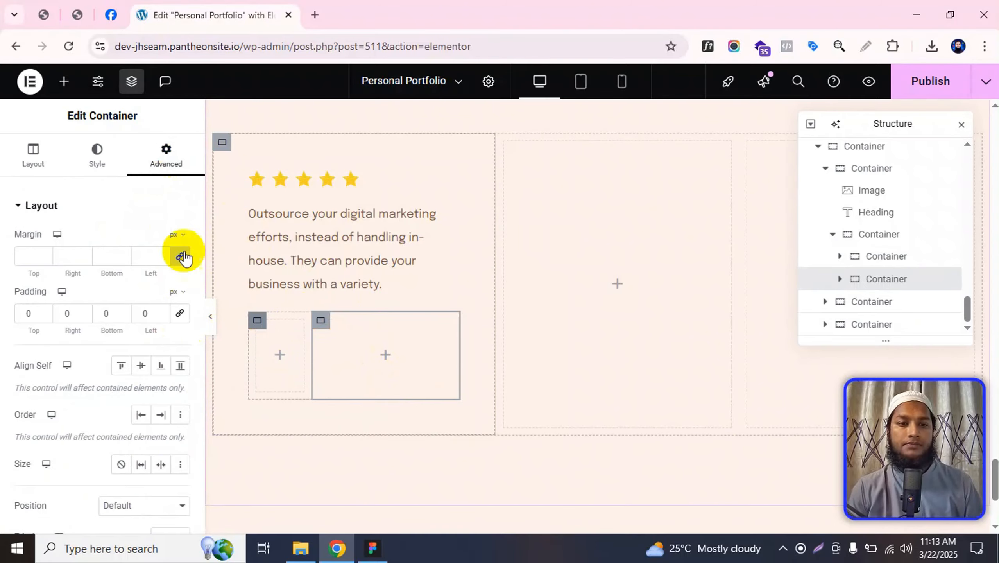
{"action": "left_click", "coordinate": [257, 320]}
{"action": "left_click", "coordinate": [163, 163]}
{"action": "left_click", "coordinate": [179, 315]}
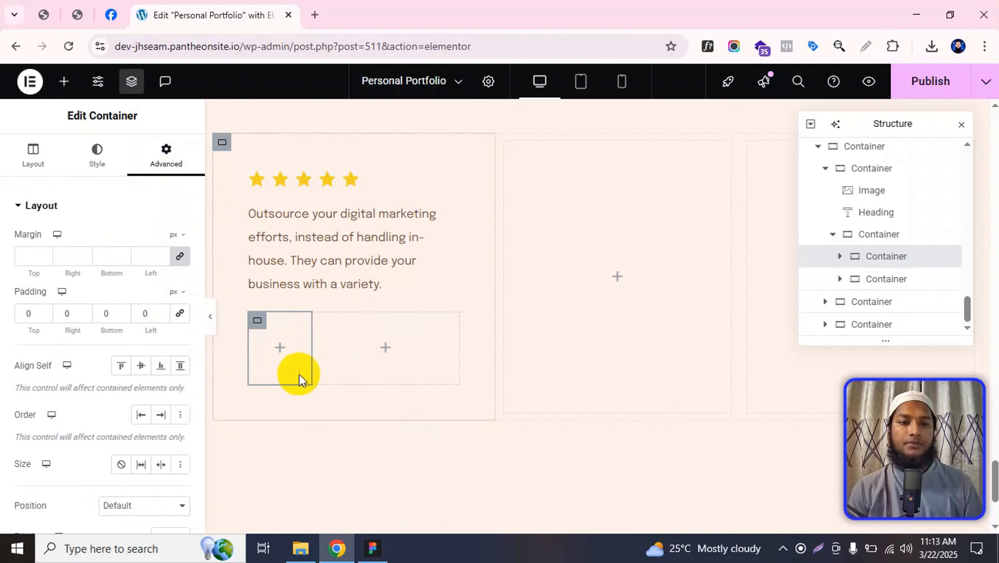
- Add an image widget at Full resolution to the 30% container and insert the portrait Ovwasal.png from the media library
{"action": "key", "text": "alt+Tab"}
{"action": "key", "text": "alt+Tab"}
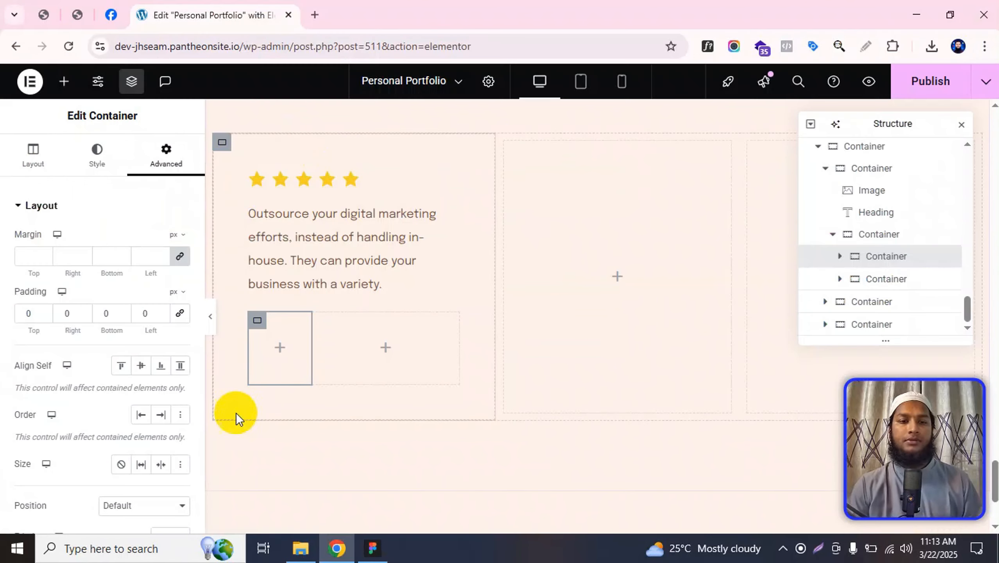
{"action": "left_click", "coordinate": [284, 349]}
{"action": "left_click_drag", "start_coordinate": [161, 384], "coordinate": [281, 356]}
{"action": "left_click", "coordinate": [136, 344]}
{"action": "left_click", "coordinate": [123, 464]}
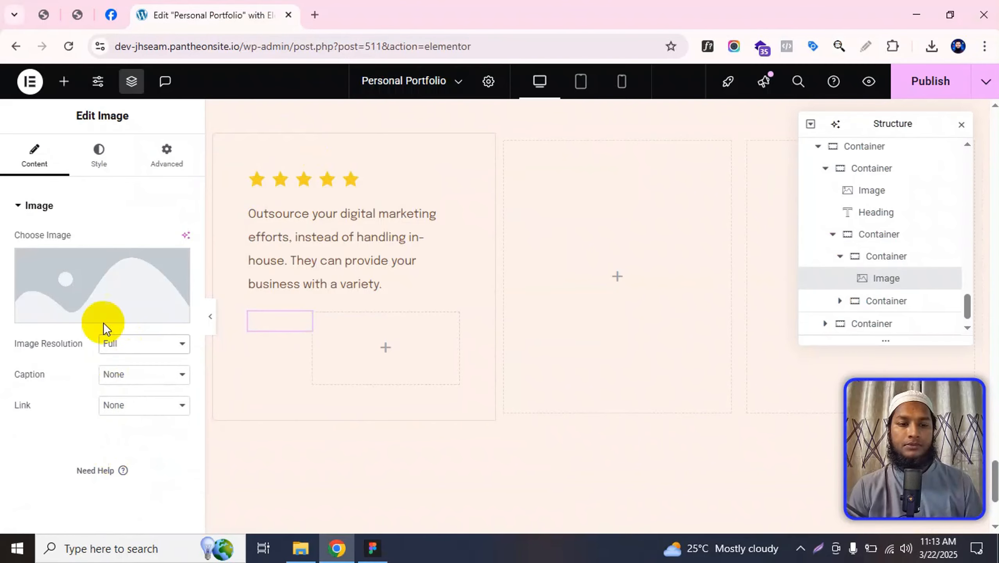
{"action": "left_click", "coordinate": [104, 323]}
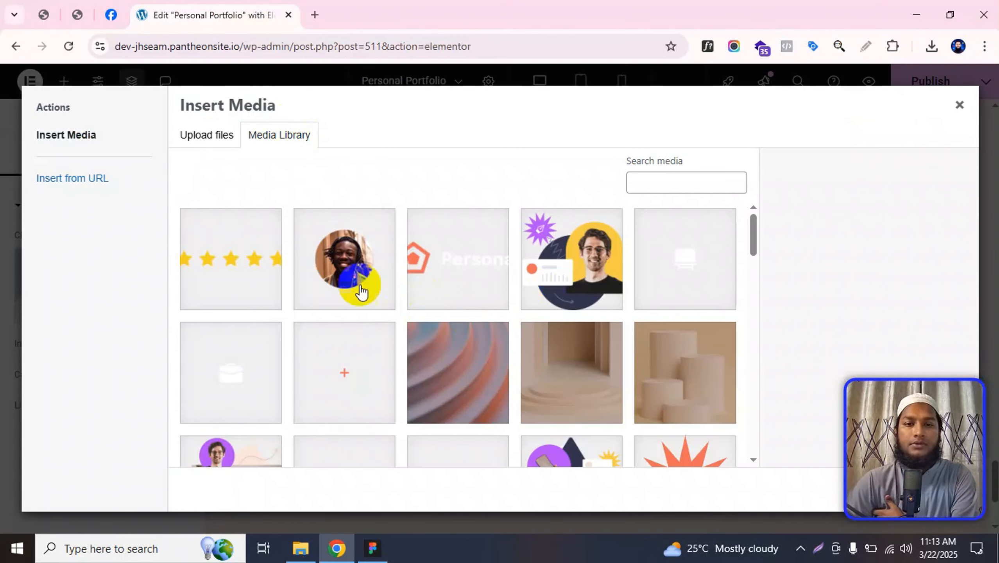
{"action": "left_click", "coordinate": [356, 278]}
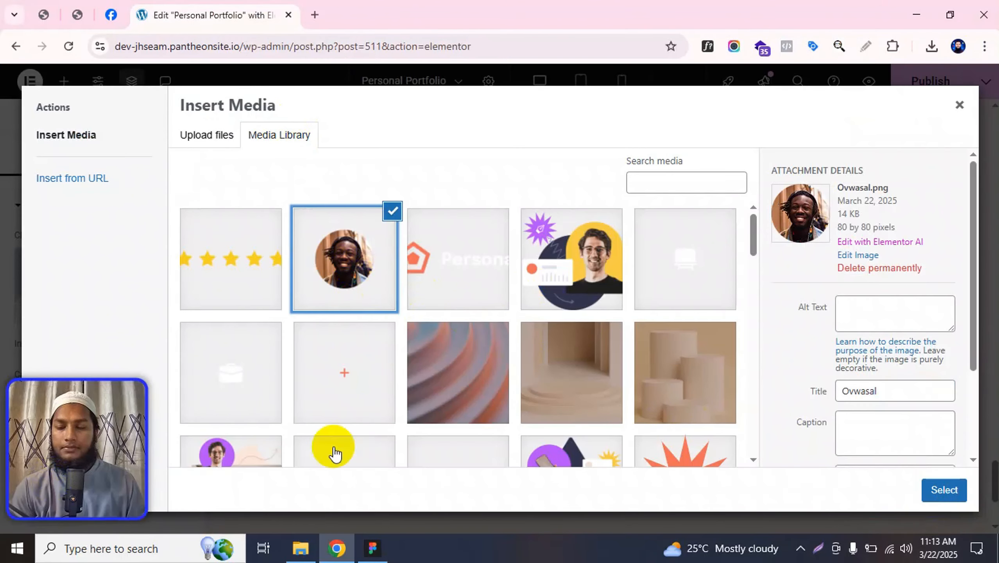
{"action": "left_click", "coordinate": [944, 490]}
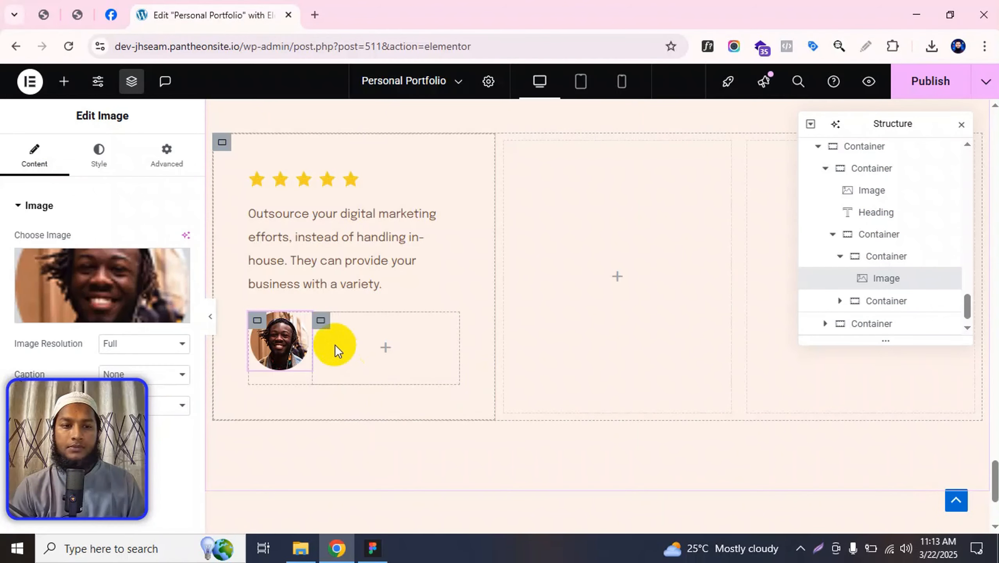
- Switch to Figma and copy the client's name from the first testimonial card of the template
{"action": "left_click", "coordinate": [373, 549]}
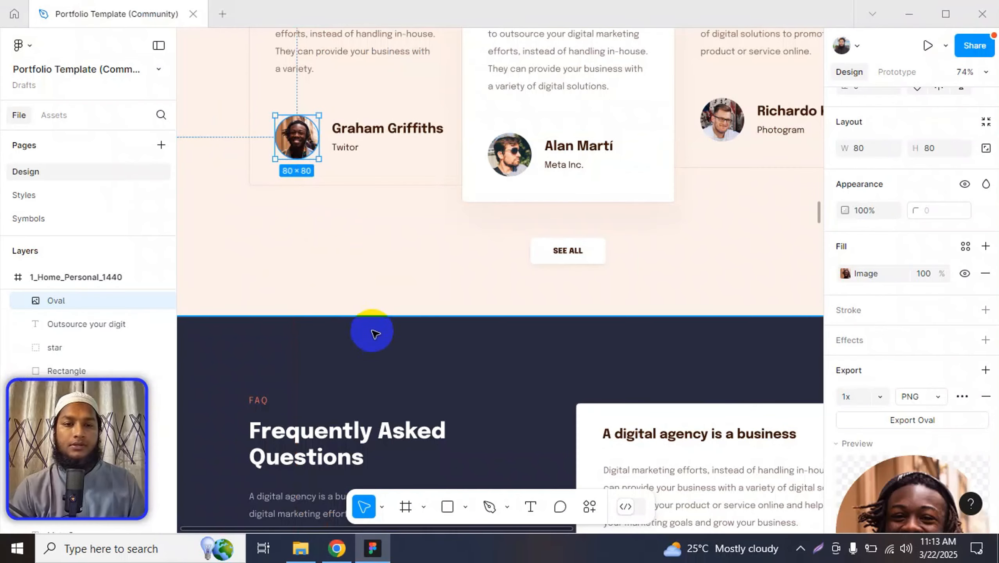
{"action": "left_click", "coordinate": [371, 133]}
{"action": "double_click", "coordinate": [370, 134]}
{"action": "key", "text": "alt+Tab"}
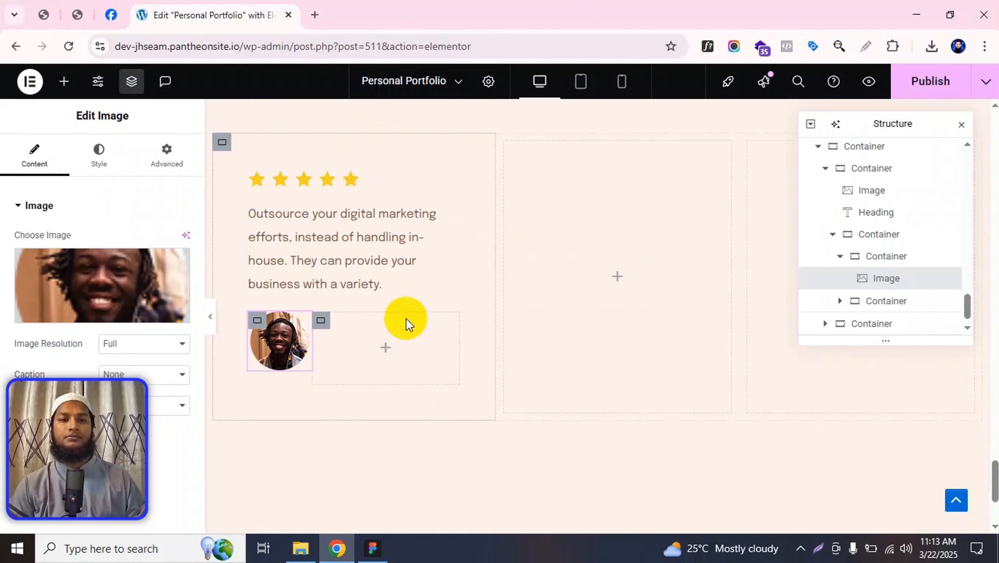
- In Elementor, copy the "I Help Companies Move Faster" heading from the features section and paste it into the 70% container beside the portrait
{"action": "left_click", "coordinate": [390, 348]}
{"action": "scroll", "coordinate": [447, 307], "scroll_direction": "up", "scroll_amount": 10}
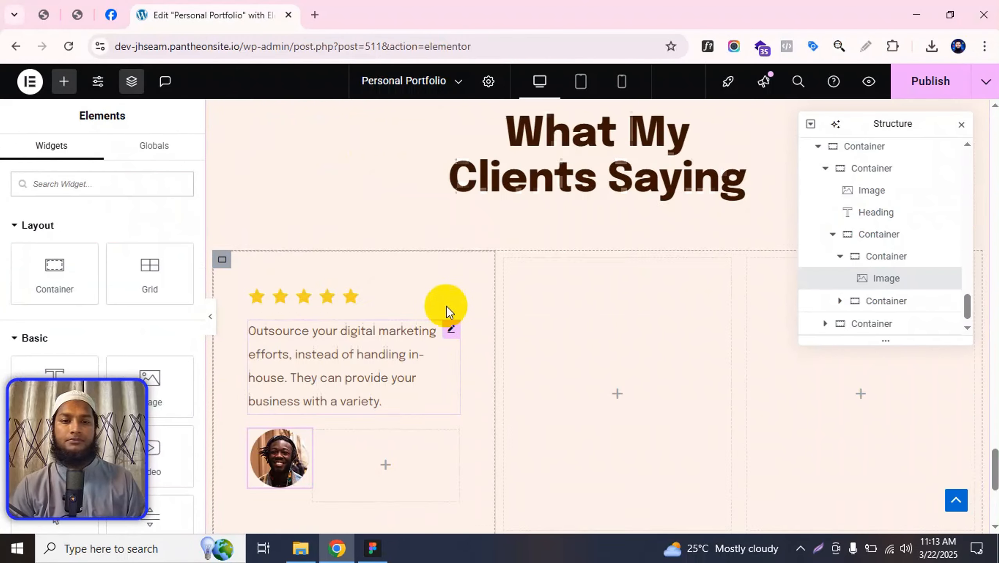
{"action": "right_click", "coordinate": [319, 166]}
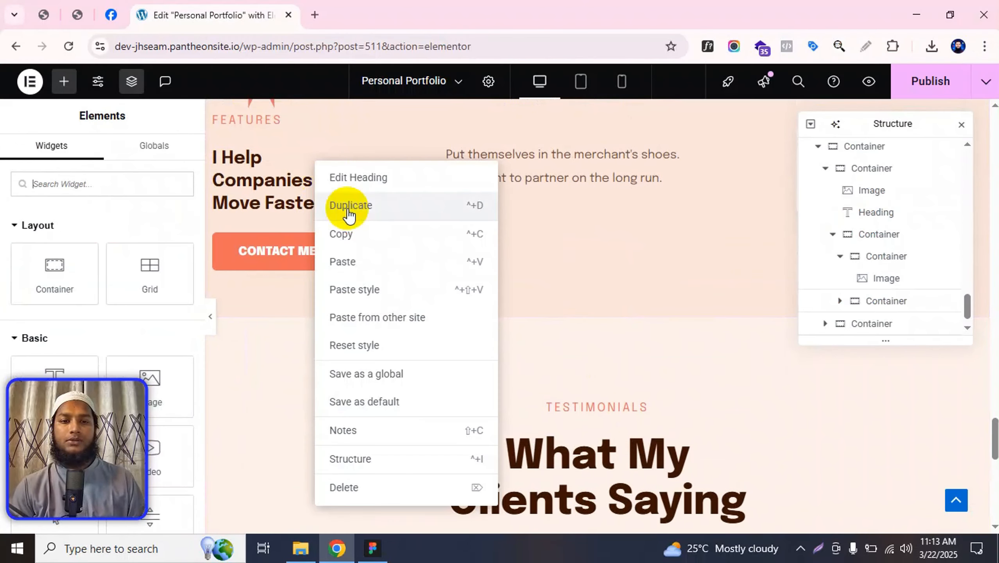
{"action": "left_click", "coordinate": [349, 233]}
{"action": "scroll", "coordinate": [354, 269], "scroll_direction": "down", "scroll_amount": 5}
{"action": "right_click", "coordinate": [363, 346]}
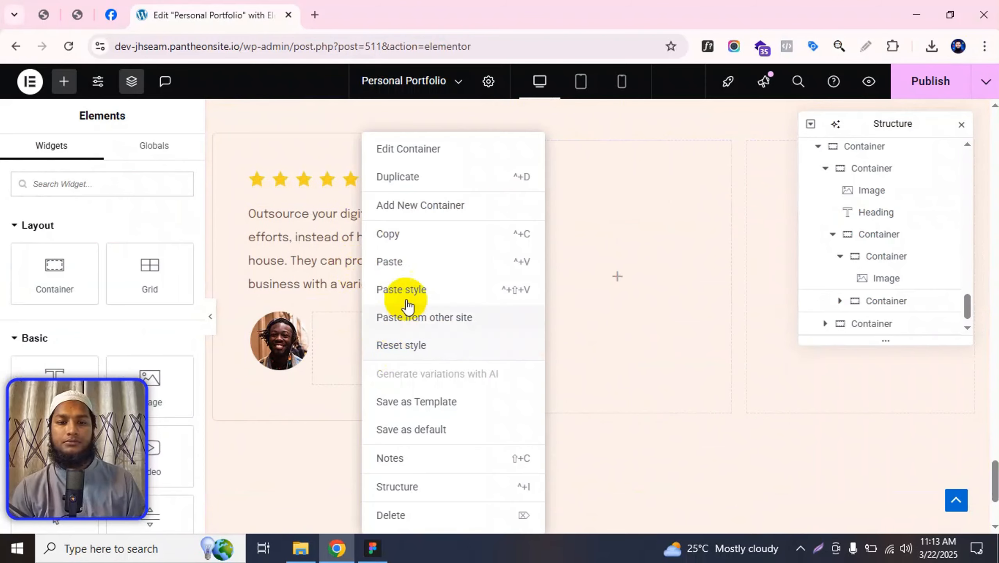
{"action": "left_click", "coordinate": [414, 263]}
- Replace the pasted heading's title with the client's name from the Figma template
{"action": "key", "text": "alt+Tab"}
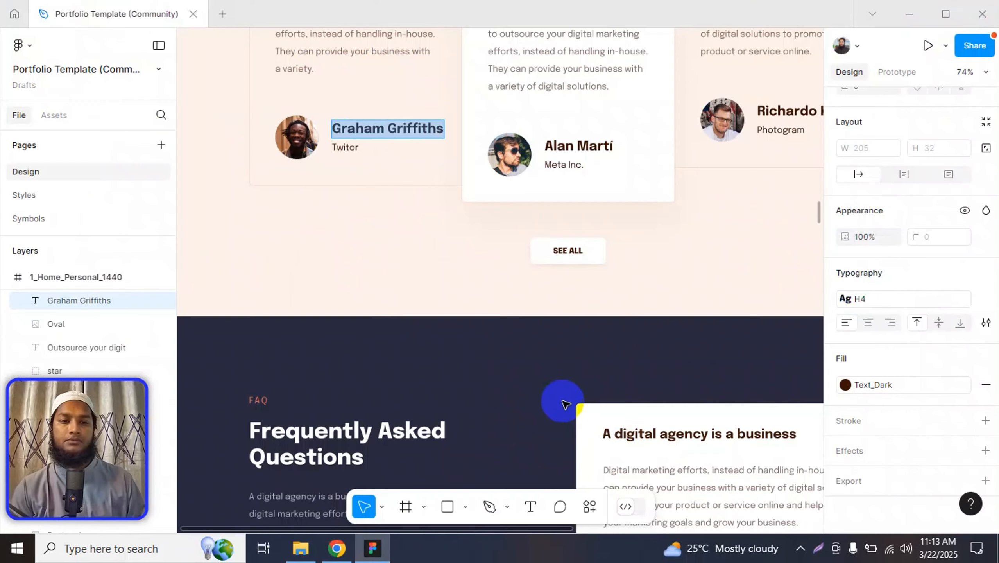
{"action": "key", "text": "alt+Tab"}
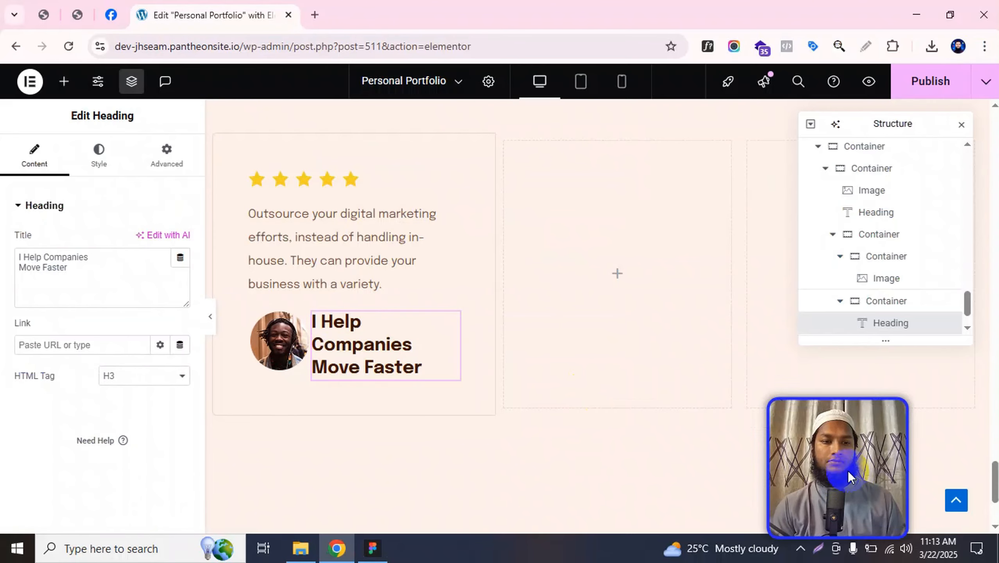
{"action": "key", "text": "ctrl+v"}
- Duplicate the quote heading, place the copy below the client's name, and set its text to "Twitor" from the Figma template
{"action": "key", "text": "alt+Tab"}
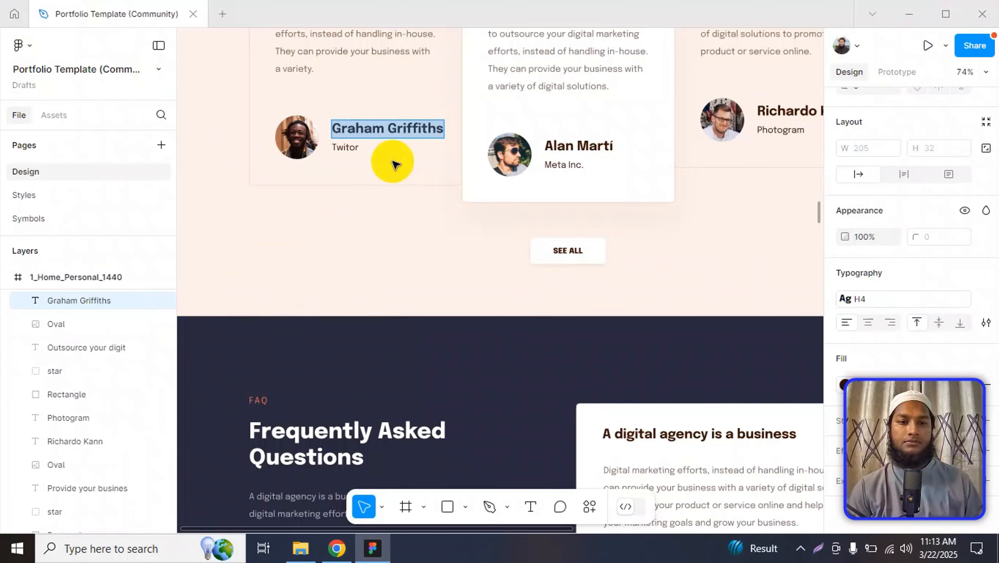
{"action": "double_click", "coordinate": [343, 152]}
{"action": "key", "text": "alt+Tab"}
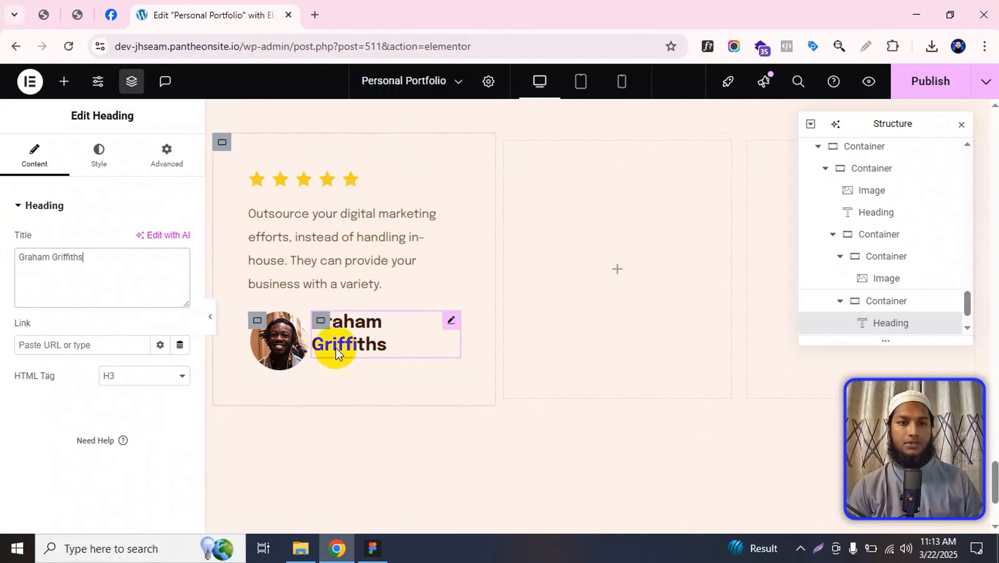
{"action": "right_click", "coordinate": [354, 226]}
{"action": "left_click", "coordinate": [446, 233]}
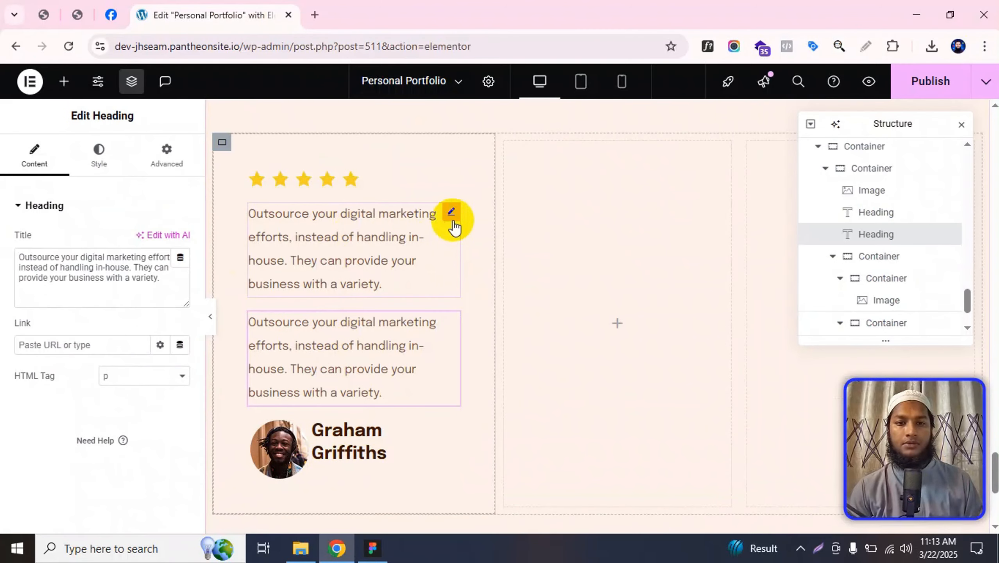
{"action": "left_click_drag", "start_coordinate": [450, 217], "coordinate": [374, 451]}
{"action": "left_click", "coordinate": [80, 286]}
{"action": "key", "text": "ctrl+a"}
{"action": "type", "text": "Twitor"}
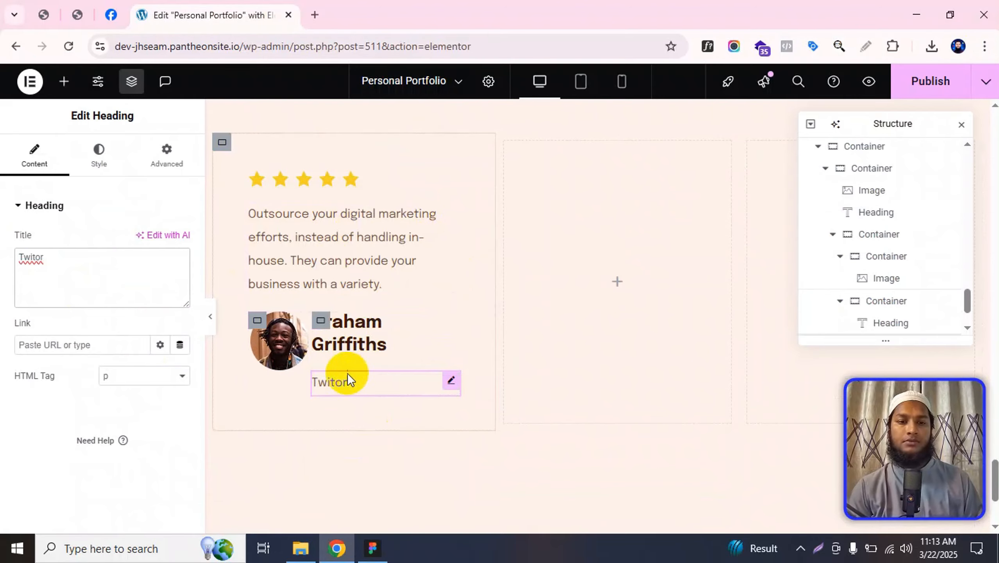
- Compare the name spacing with Figma, then set the column and row gaps of the 70% container to 0
{"action": "key", "text": "alt+Tab"}
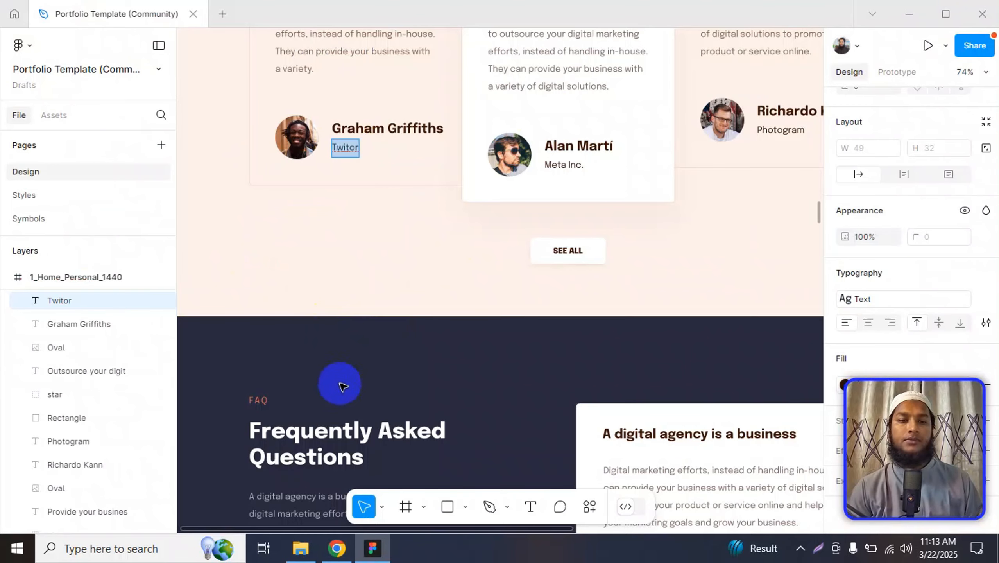
{"action": "key", "text": "alt+Tab"}
{"action": "left_click", "coordinate": [320, 369]}
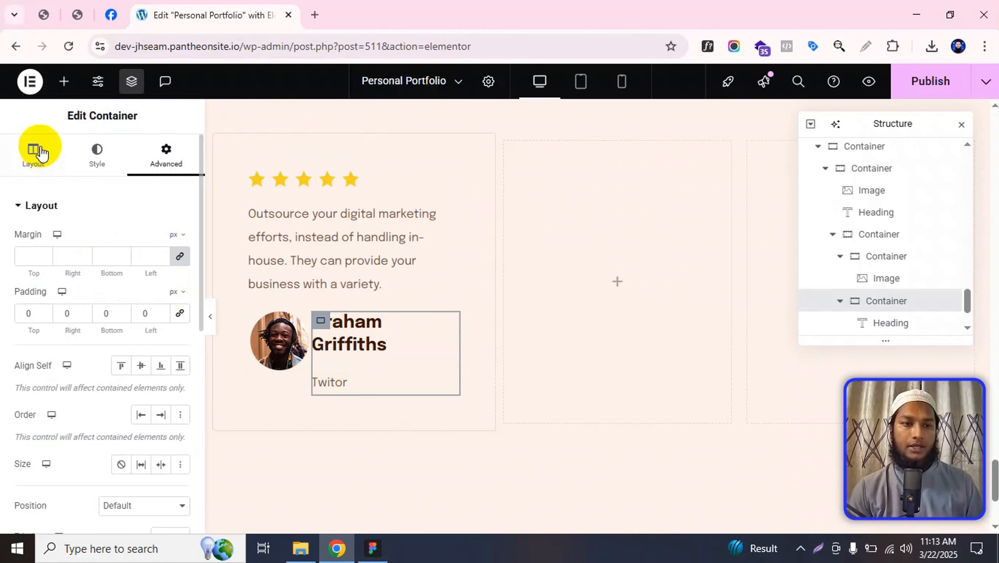
{"action": "left_click", "coordinate": [34, 151]}
{"action": "scroll", "coordinate": [59, 422], "scroll_direction": "down", "scroll_amount": 3}
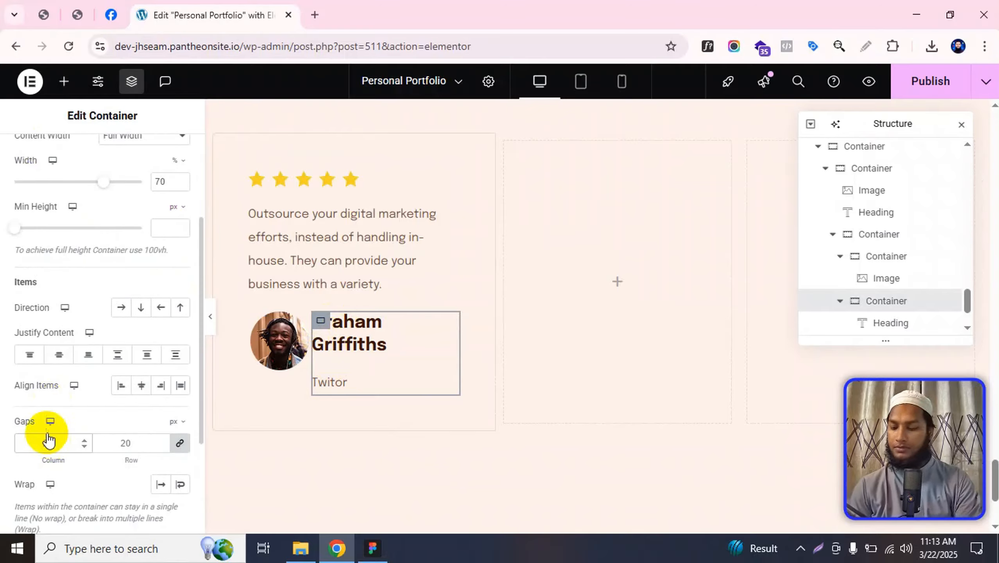
- Detach the H4 style from the client's name in Figma and compare its typography with the name heading in Elementor
{"action": "key", "text": "alt+Tab"}
{"action": "left_click", "coordinate": [377, 128]}
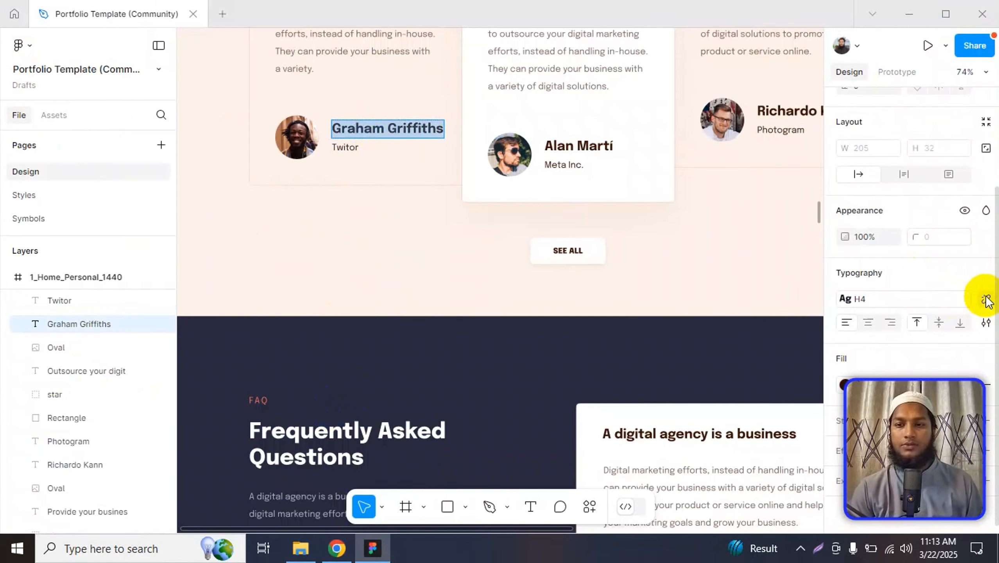
{"action": "left_click", "coordinate": [981, 299]}
{"action": "key", "text": "alt+Tab"}
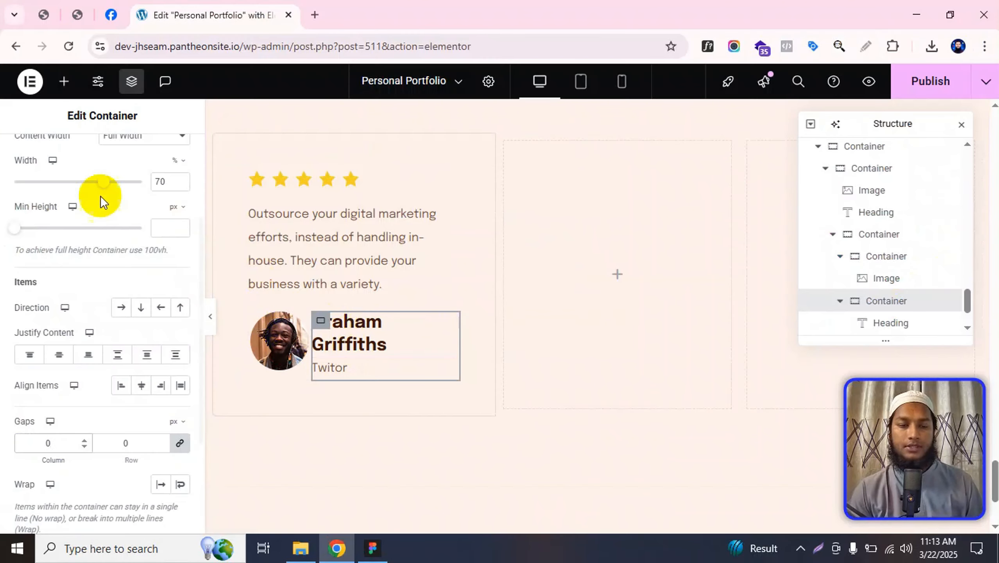
{"action": "scroll", "coordinate": [110, 169], "scroll_direction": "up", "scroll_amount": 3}
{"action": "left_click", "coordinate": [357, 339]}
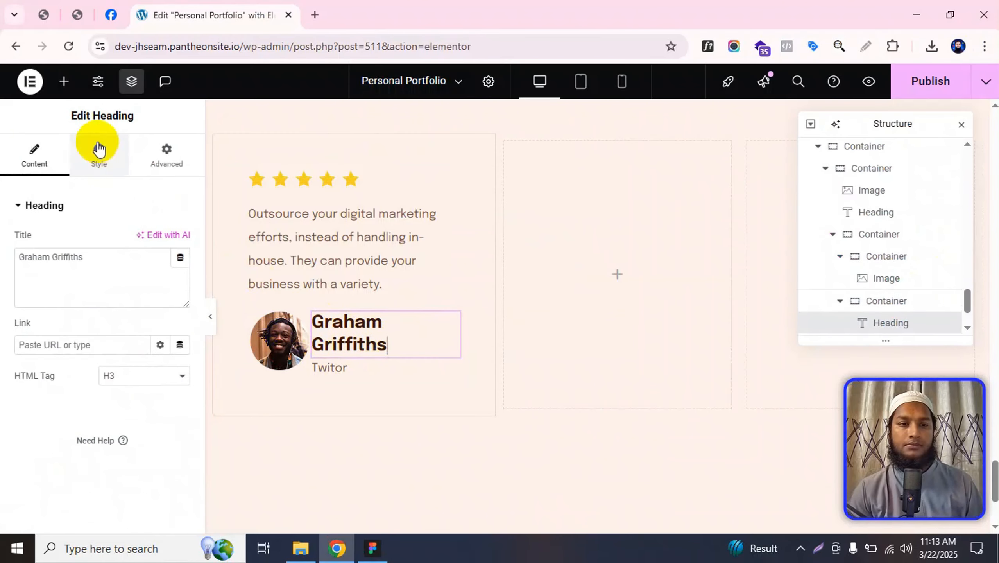
{"action": "left_click", "coordinate": [98, 154]}
{"action": "left_click", "coordinate": [180, 281]}
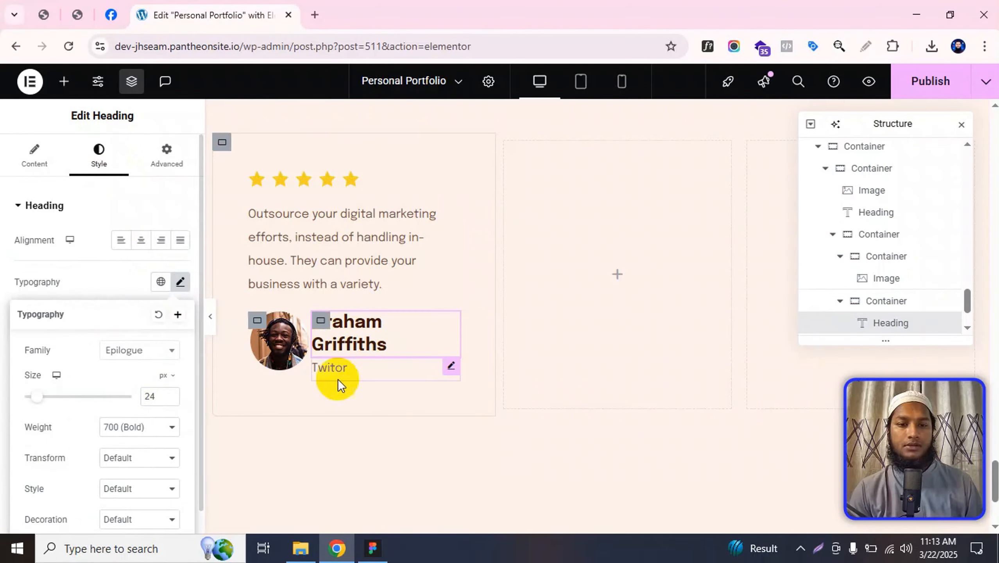
{"action": "key", "text": "alt+Tab"}
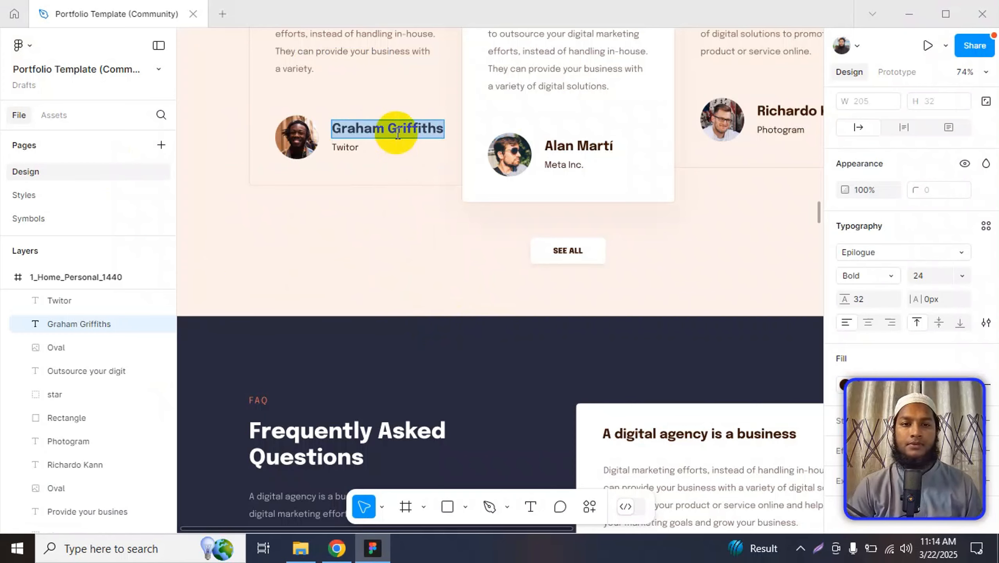
{"action": "key", "text": "alt+Tab"}
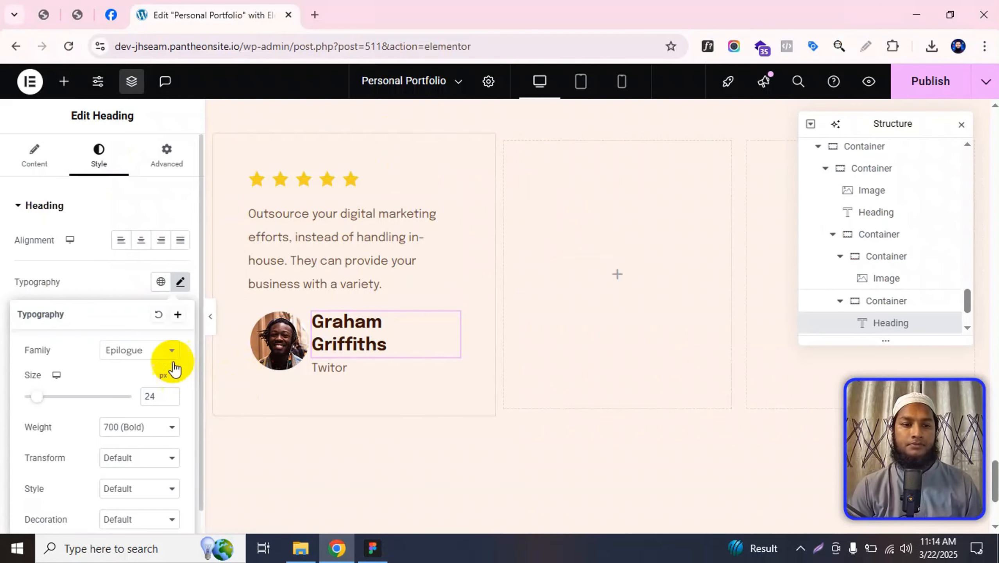
- Preview the testimonial card at full page width without the editing panel and compare it with the Figma template
{"action": "left_click", "coordinate": [211, 315]}
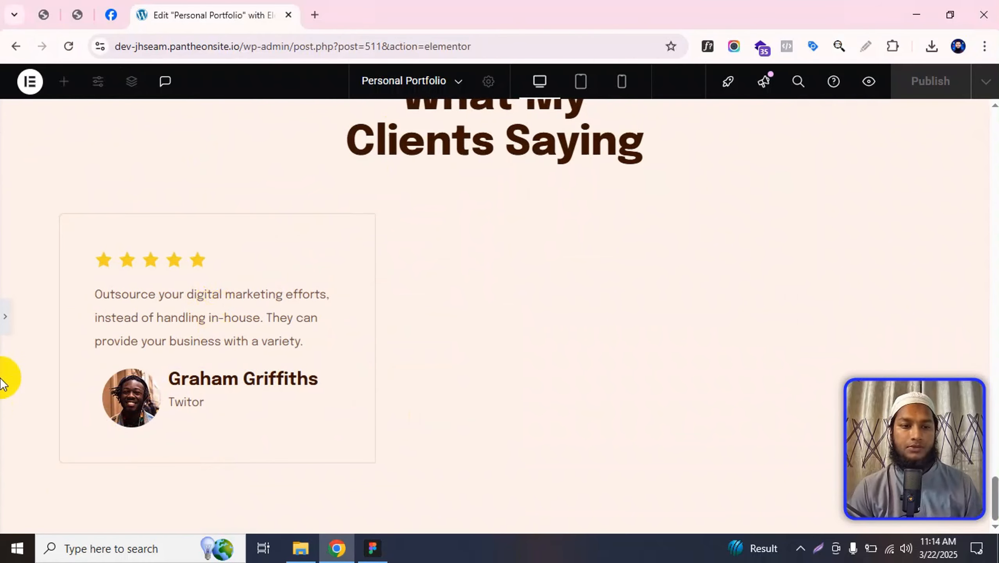
{"action": "left_click", "coordinate": [3, 317]}
{"action": "key", "text": "alt+Tab"}
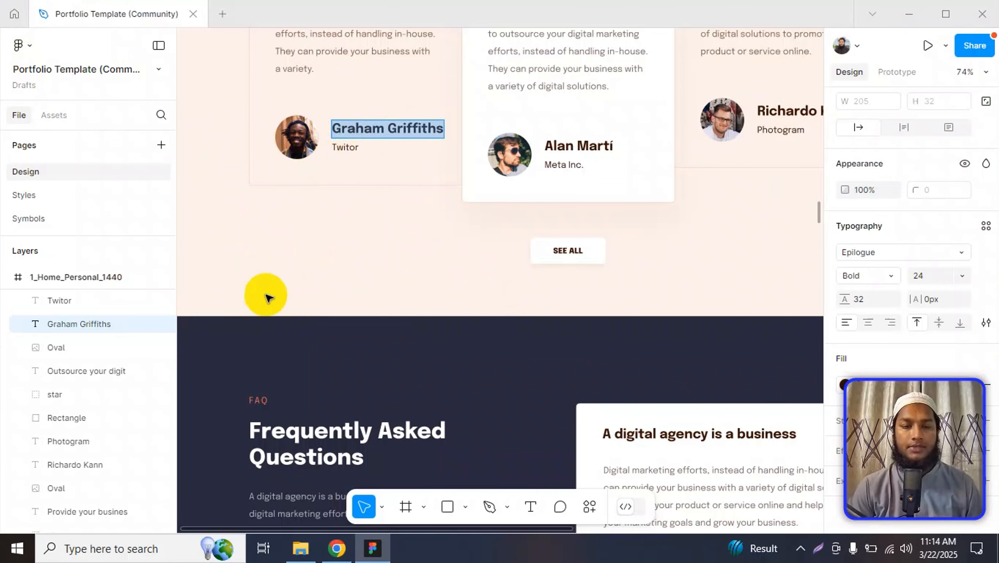
{"action": "key", "text": "alt+Tab"}
{"action": "left_click", "coordinate": [4, 318]}
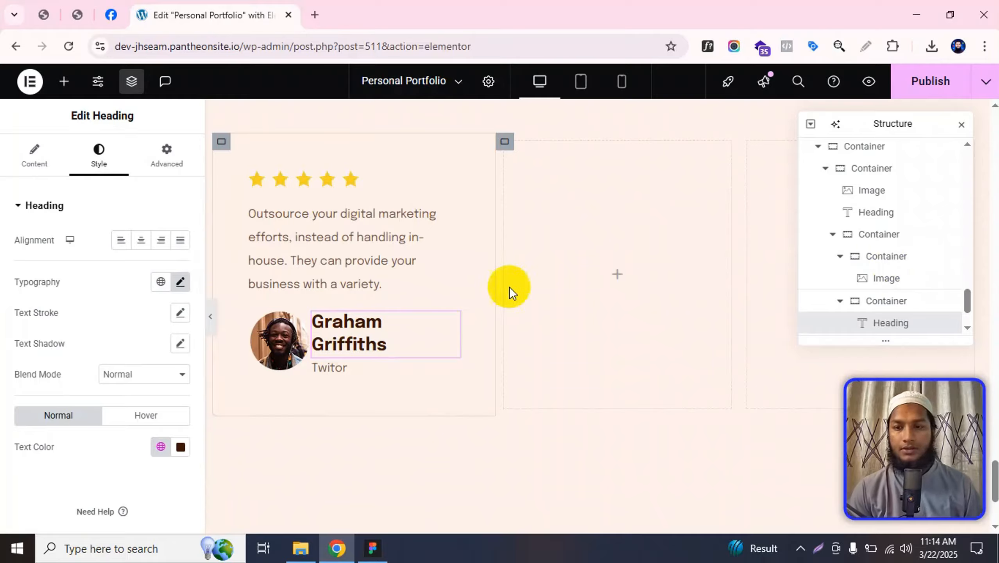
- Examine the first card's nested containers, its padding and the spacing of the surrounding testimonials section
{"action": "scroll", "coordinate": [893, 280], "scroll_direction": "down", "scroll_amount": 2}
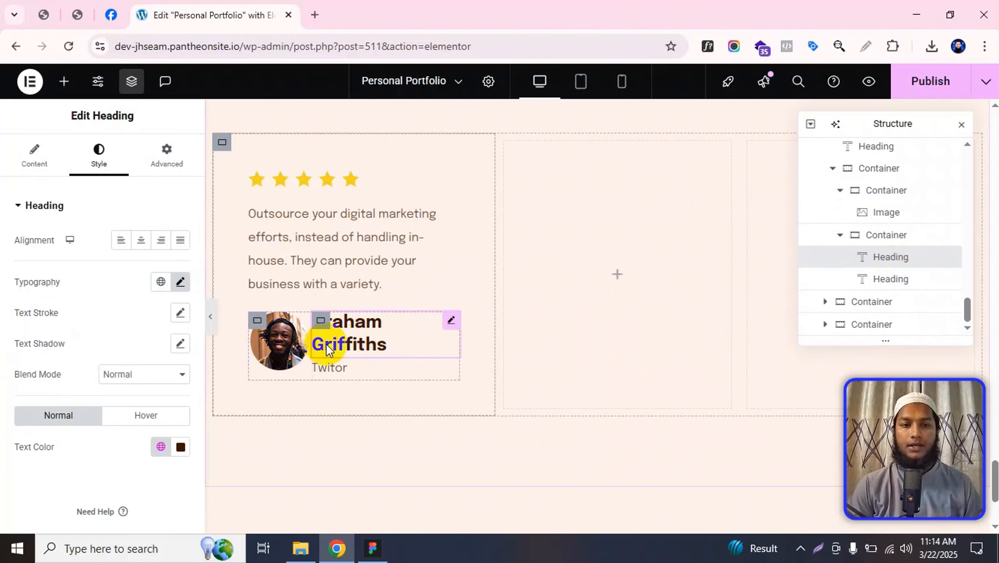
{"action": "left_click", "coordinate": [879, 234]}
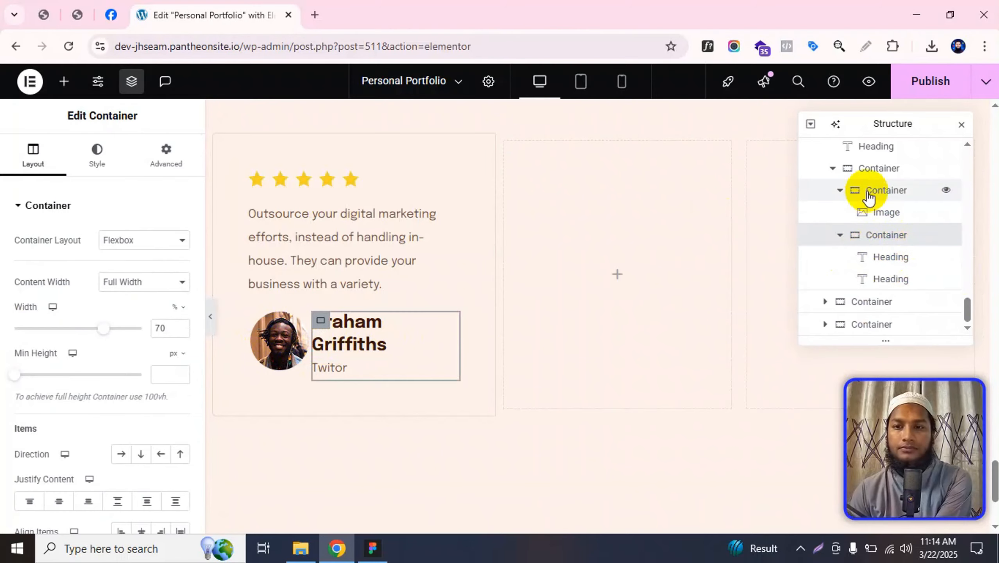
{"action": "scroll", "coordinate": [877, 221], "scroll_direction": "up", "scroll_amount": 2}
{"action": "left_click", "coordinate": [883, 244]}
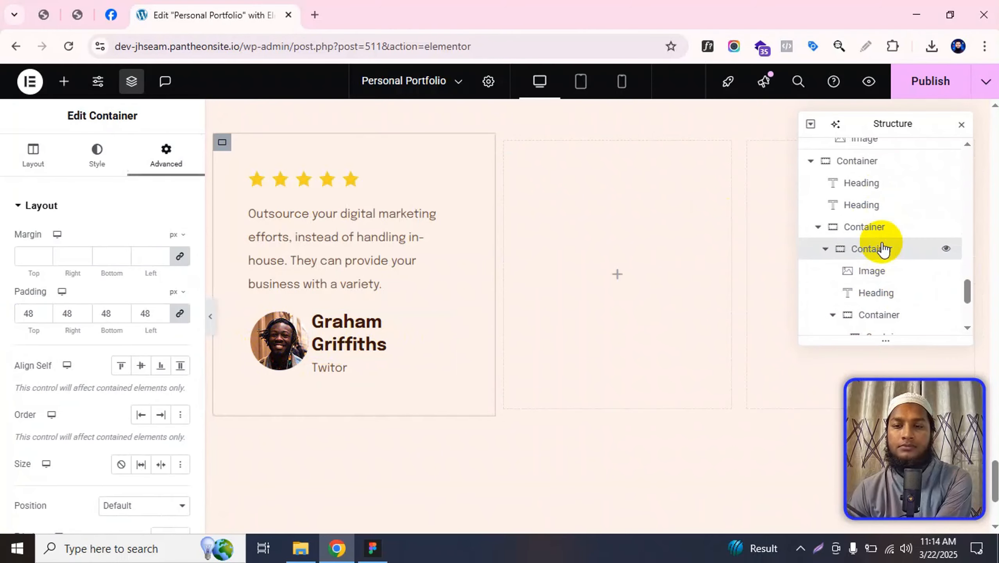
{"action": "scroll", "coordinate": [510, 326], "scroll_direction": "up", "scroll_amount": 7}
{"action": "scroll", "coordinate": [530, 342], "scroll_direction": "up", "scroll_amount": 10}
{"action": "scroll", "coordinate": [531, 346], "scroll_direction": "down", "scroll_amount": 8}
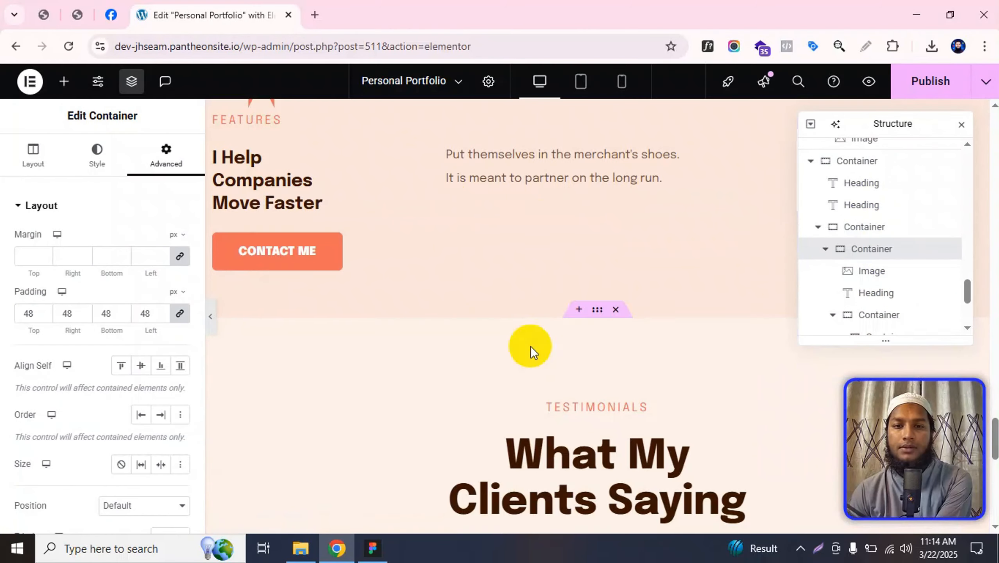
{"action": "scroll", "coordinate": [541, 293], "scroll_direction": "down", "scroll_amount": 15}
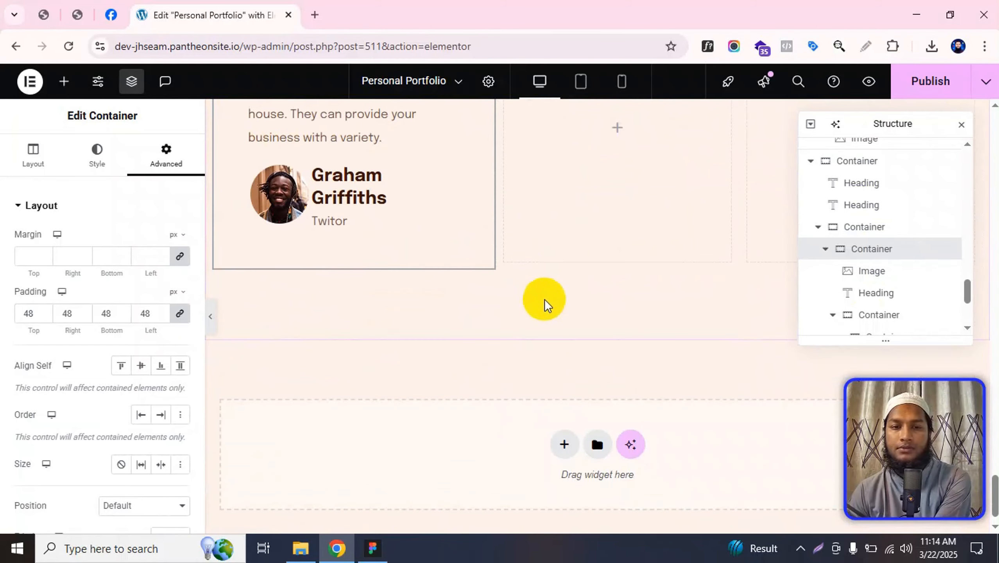
{"action": "scroll", "coordinate": [545, 299], "scroll_direction": "up", "scroll_amount": 4}
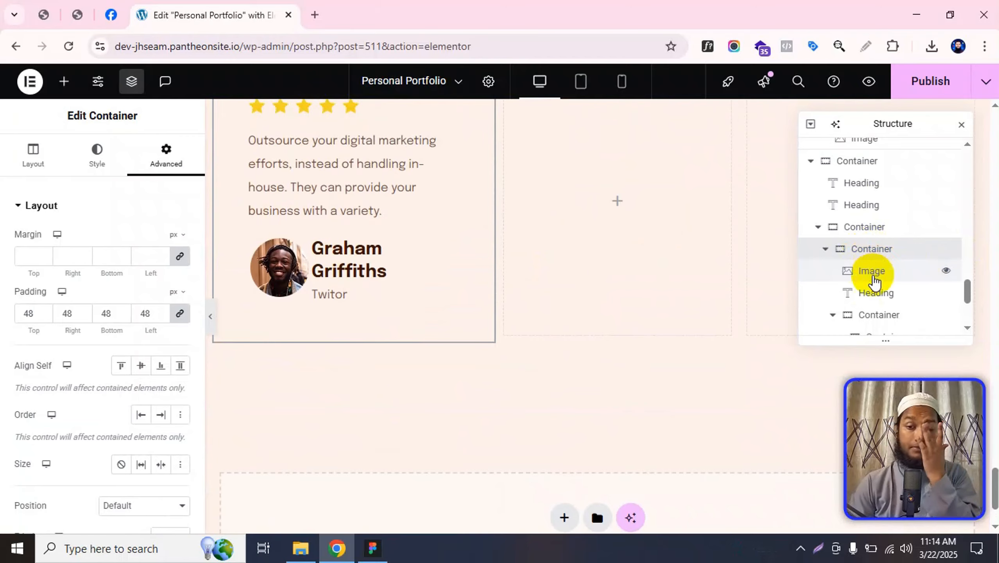
- Set the item alignment of the container holding the portrait and name containers to center
{"action": "scroll", "coordinate": [875, 260], "scroll_direction": "down", "scroll_amount": 2}
{"action": "left_click", "coordinate": [878, 240]}
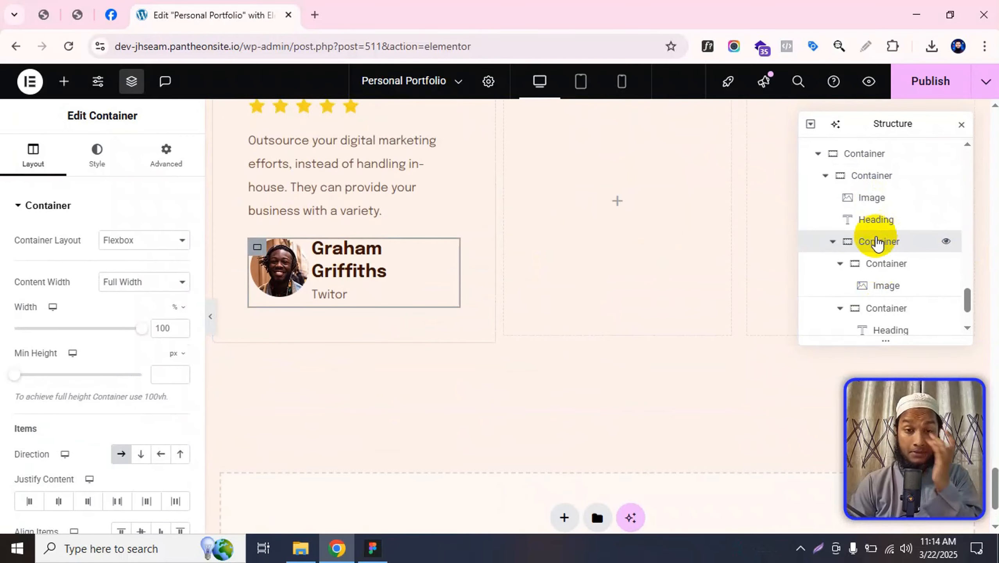
{"action": "scroll", "coordinate": [105, 241], "scroll_direction": "down", "scroll_amount": 5}
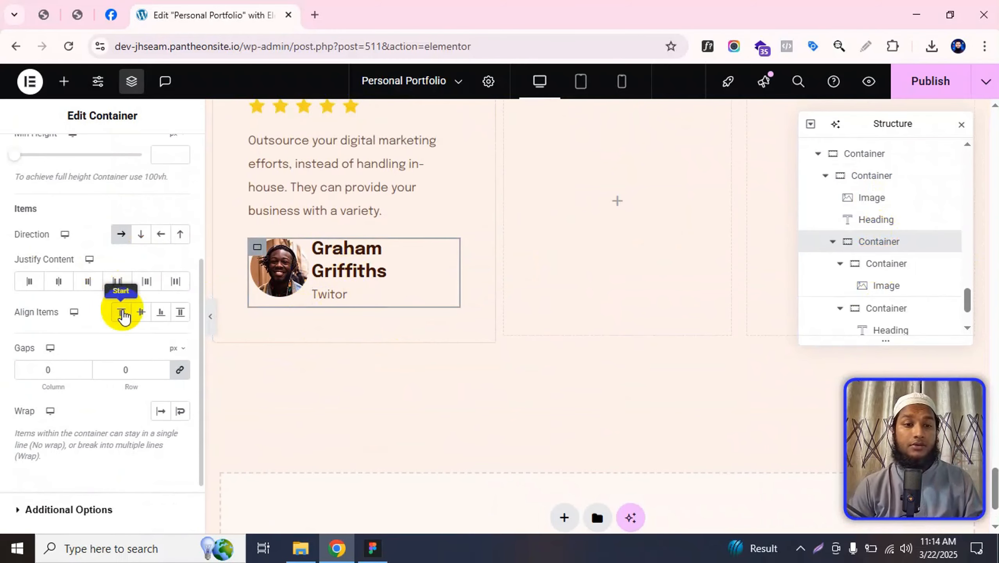
{"action": "left_click", "coordinate": [141, 313]}
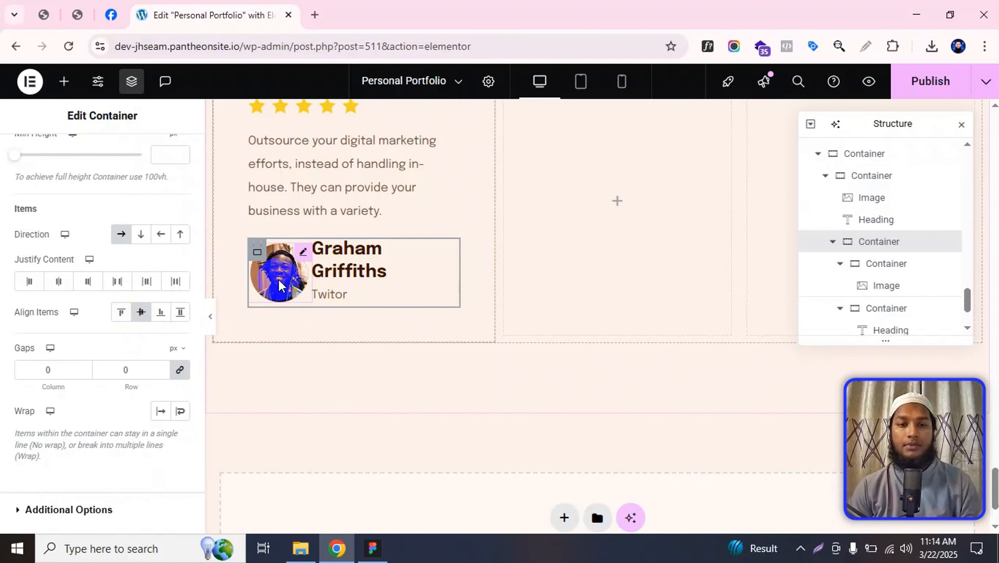
- Measure the spacing between the portrait and the client's name in the Figma template, and return to Elementor
{"action": "key", "text": "alt+Tab"}
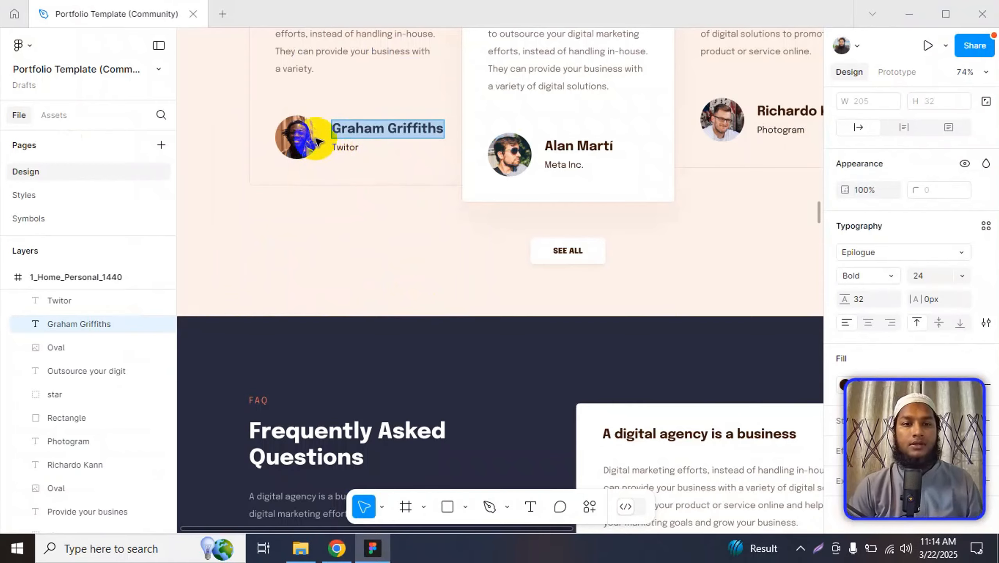
{"action": "left_click", "coordinate": [304, 136]}
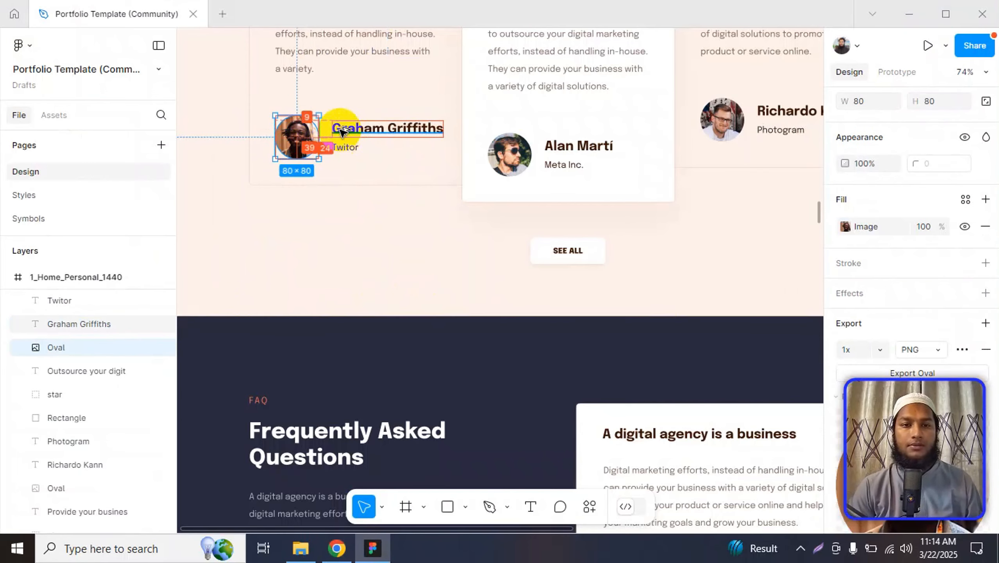
{"action": "key", "text": "alt+Tab"}
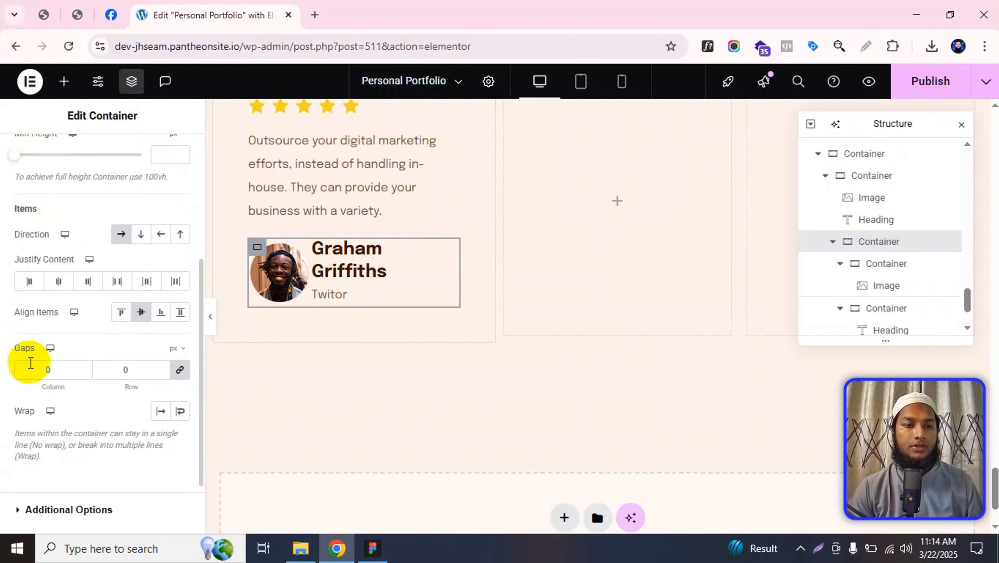
- Set the column and row gaps of the container holding the portrait and name to 24 px, and publish the page
{"action": "double_click", "coordinate": [46, 371]}
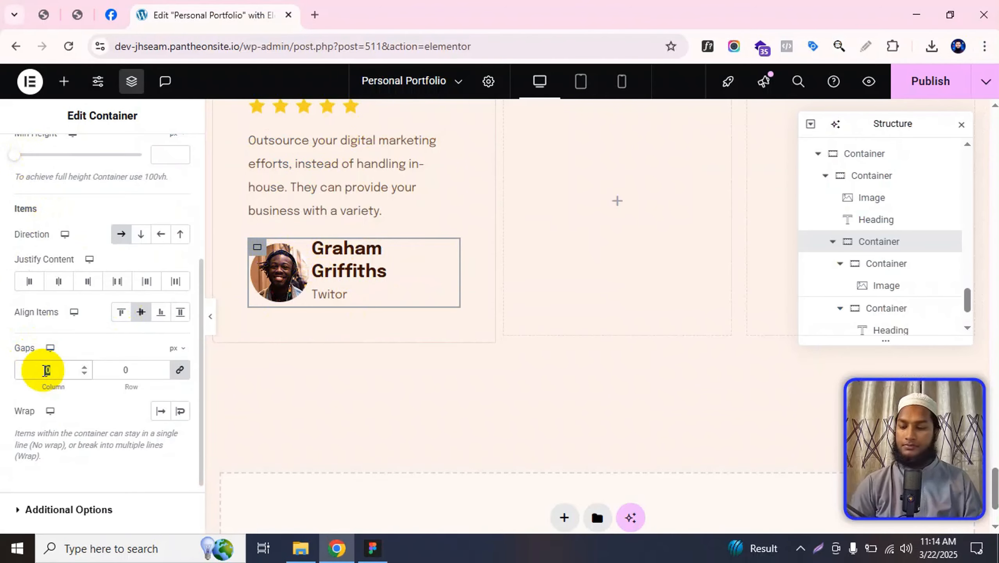
{"action": "type", "text": "24"}
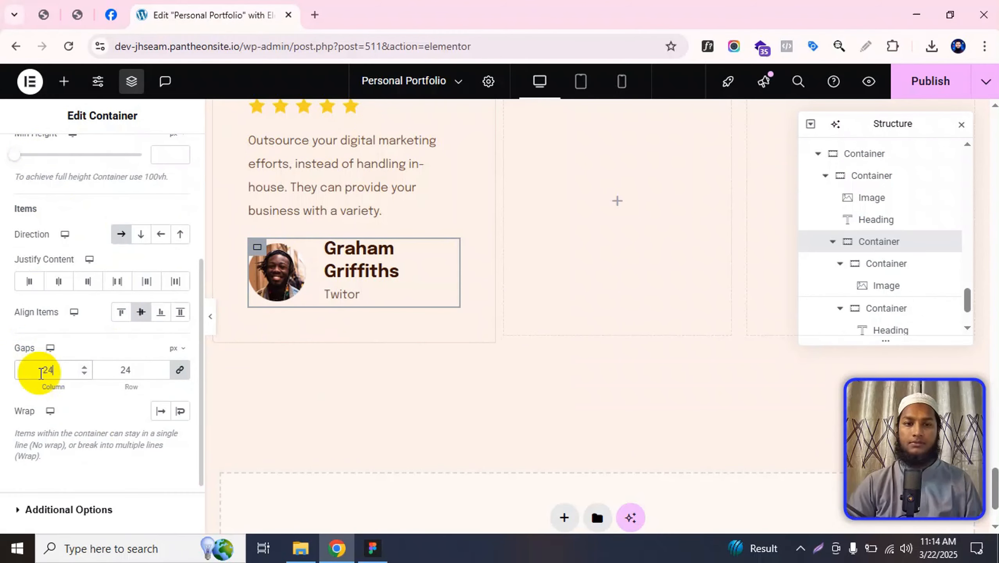
{"action": "left_click", "coordinate": [212, 318]}
{"action": "left_click", "coordinate": [211, 329]}
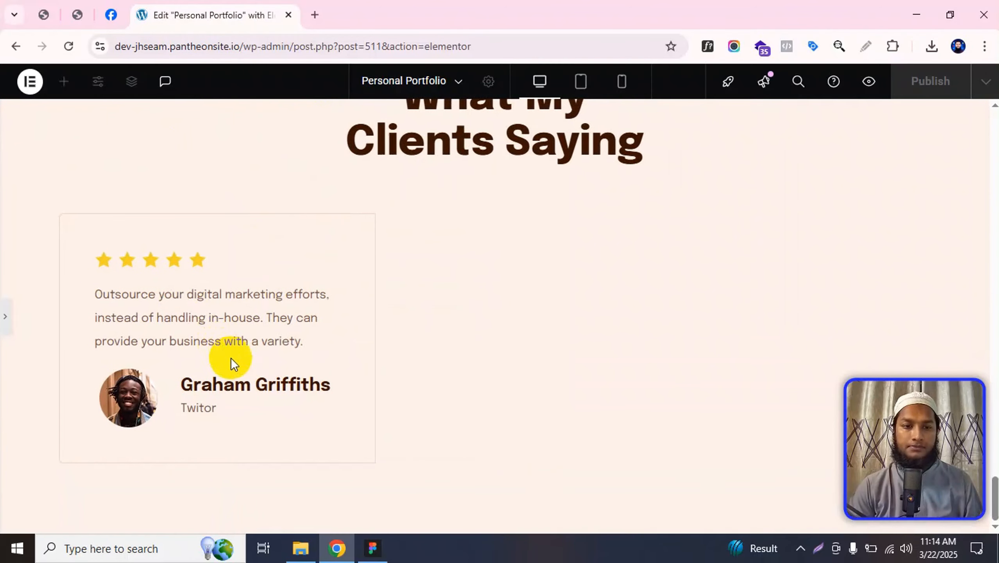
{"action": "left_click", "coordinate": [2, 312]}
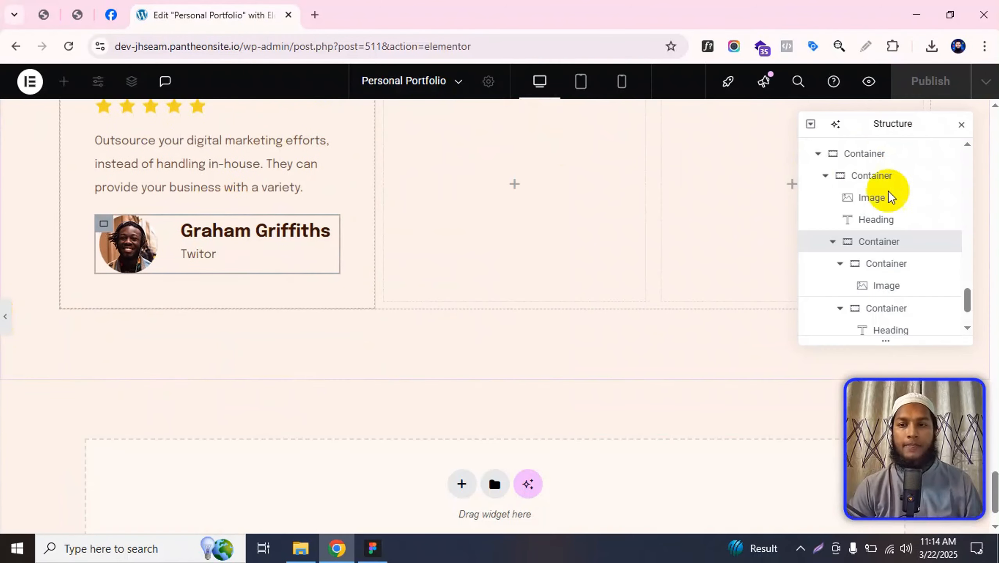
{"action": "scroll", "coordinate": [646, 150], "scroll_direction": "up", "scroll_amount": 1}
{"action": "left_click", "coordinate": [931, 78]}
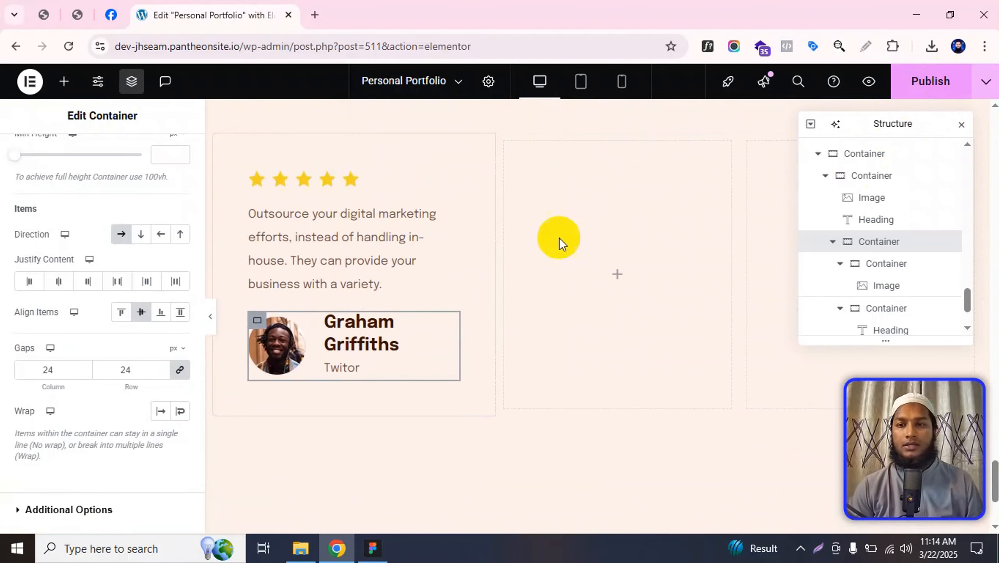
- Duplicate the finished testimonial card container twice so the row holds three identical cards
{"action": "key", "text": "alt+Tab"}
{"action": "key", "text": "alt+Tab"}
{"action": "scroll", "coordinate": [237, 227], "scroll_direction": "up", "scroll_amount": 2}
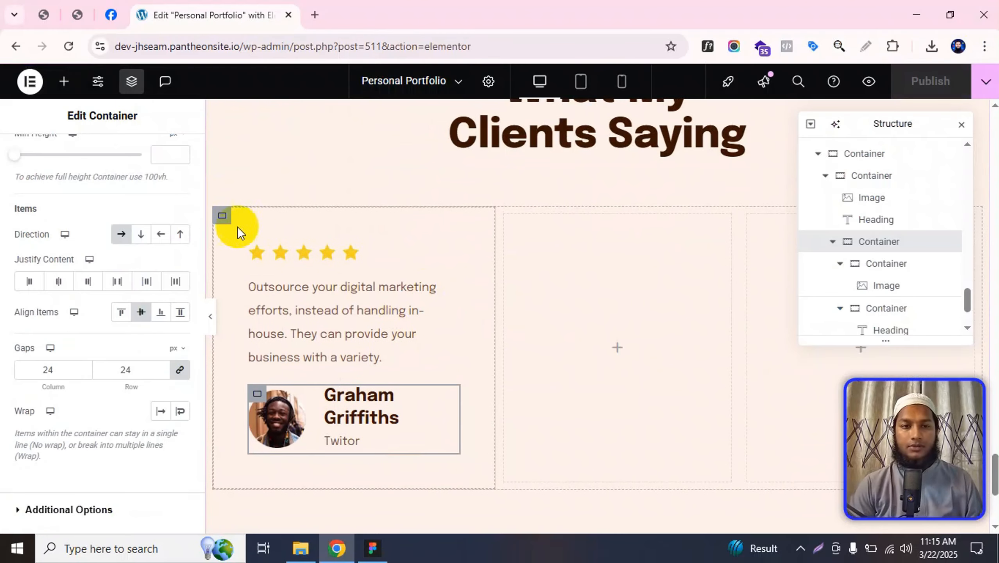
{"action": "scroll", "coordinate": [252, 228], "scroll_direction": "down", "scroll_amount": 2}
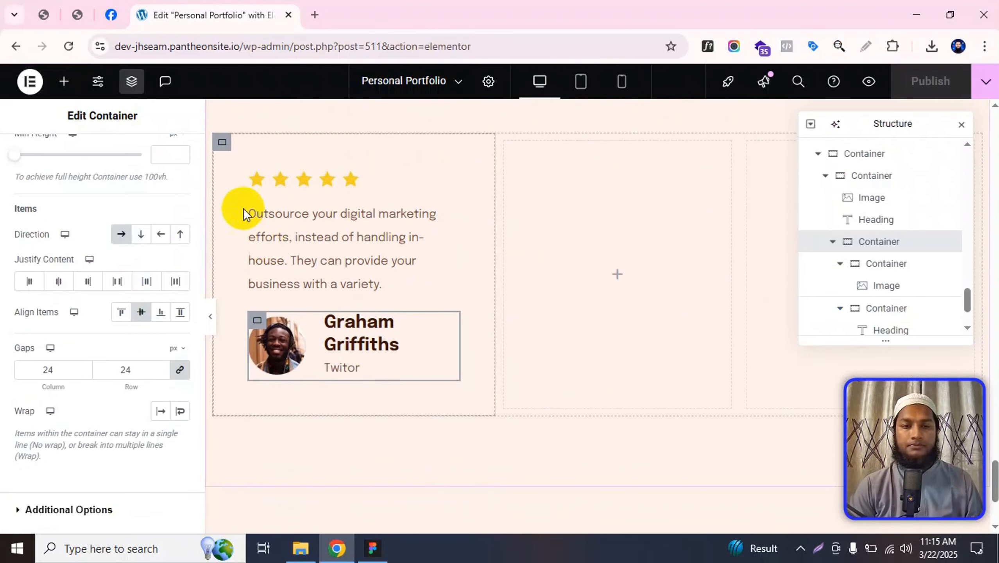
{"action": "left_click", "coordinate": [222, 144]}
{"action": "right_click", "coordinate": [221, 144]}
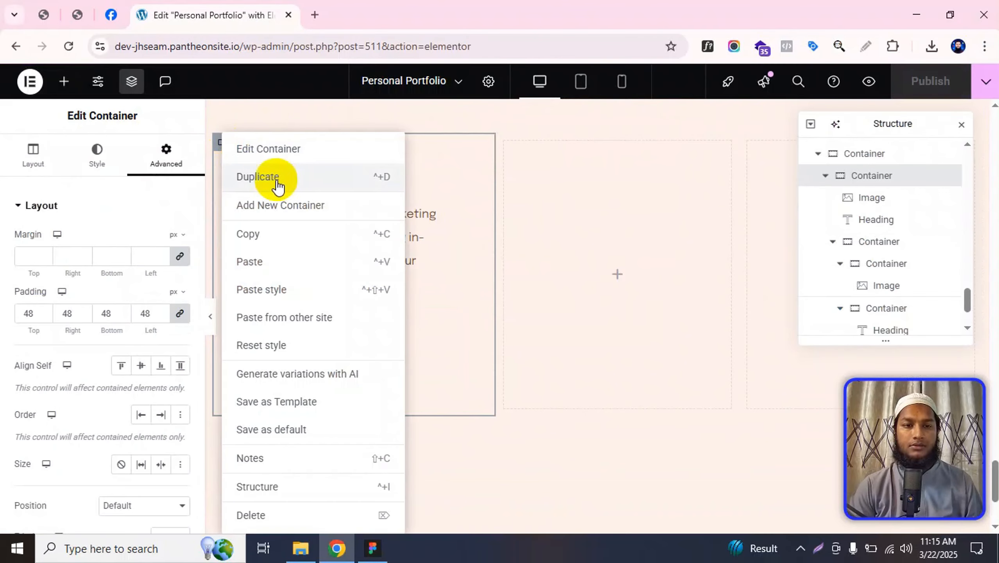
{"action": "left_click", "coordinate": [249, 174]}
{"action": "right_click", "coordinate": [226, 148]}
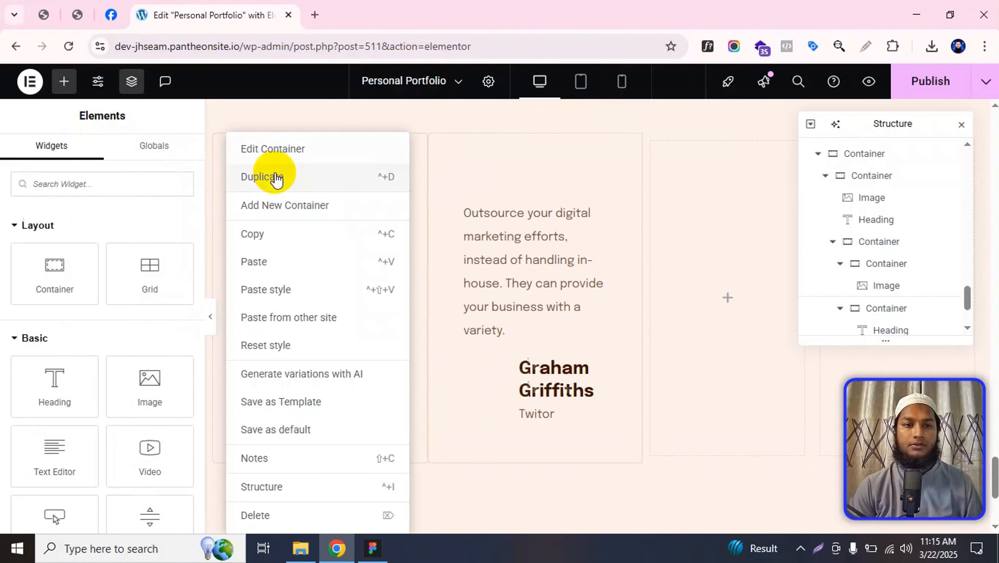
{"action": "left_click", "coordinate": [270, 177]}
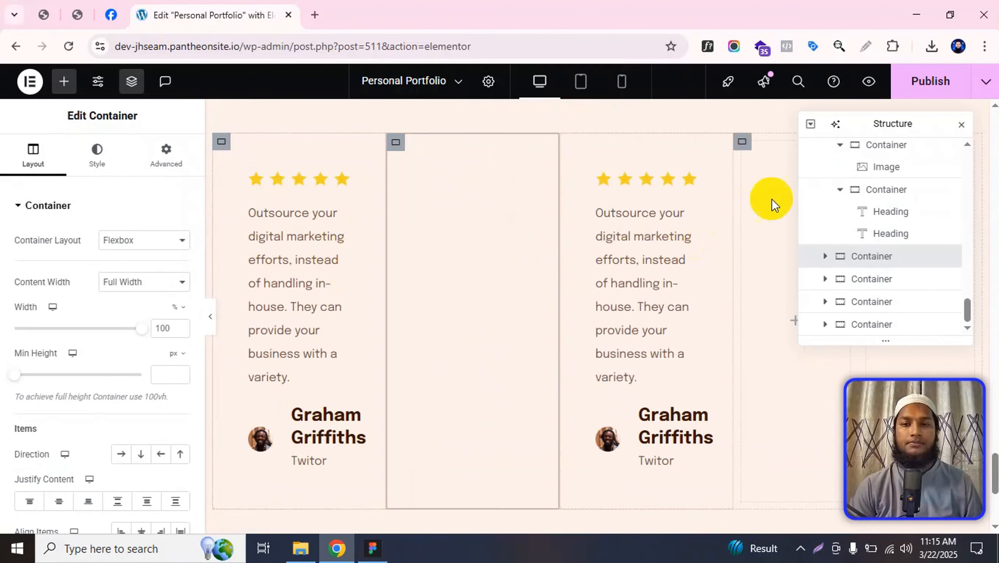
- Delete the two empty containers following the three testimonial cards
{"action": "left_click", "coordinate": [962, 125]}
{"action": "left_click", "coordinate": [745, 143]}
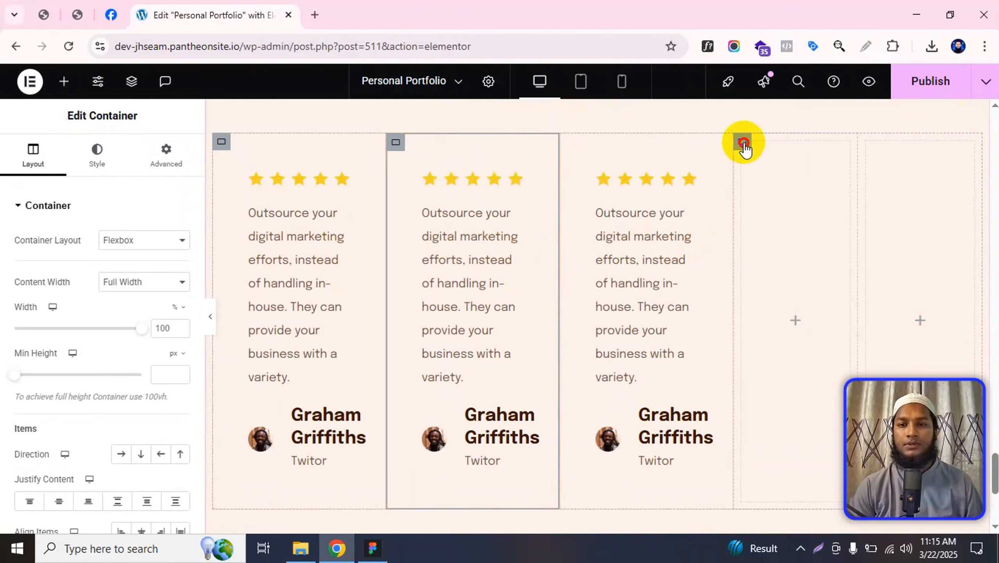
{"action": "key", "text": "Delete"}
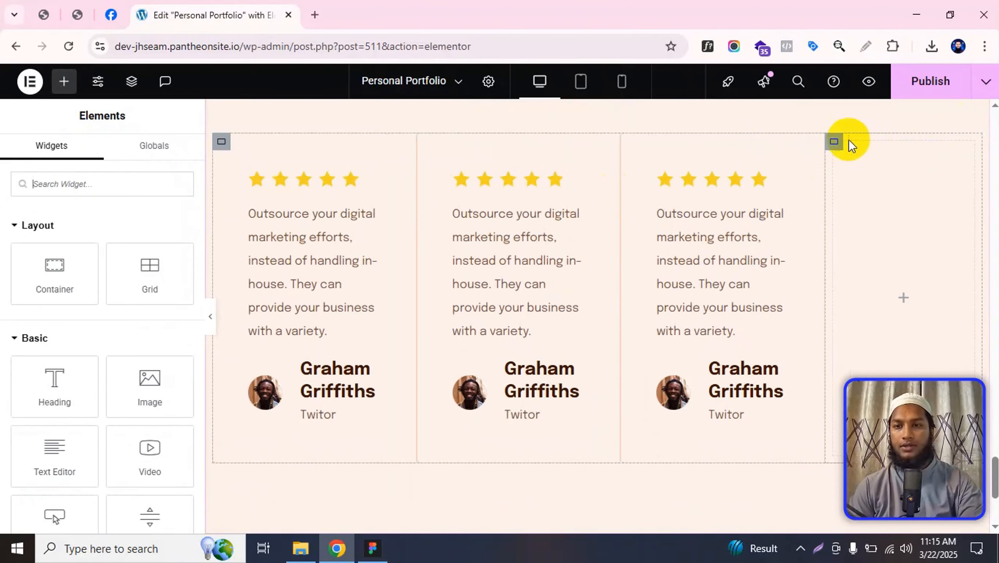
{"action": "left_click", "coordinate": [834, 143]}
{"action": "key", "text": "Delete"}
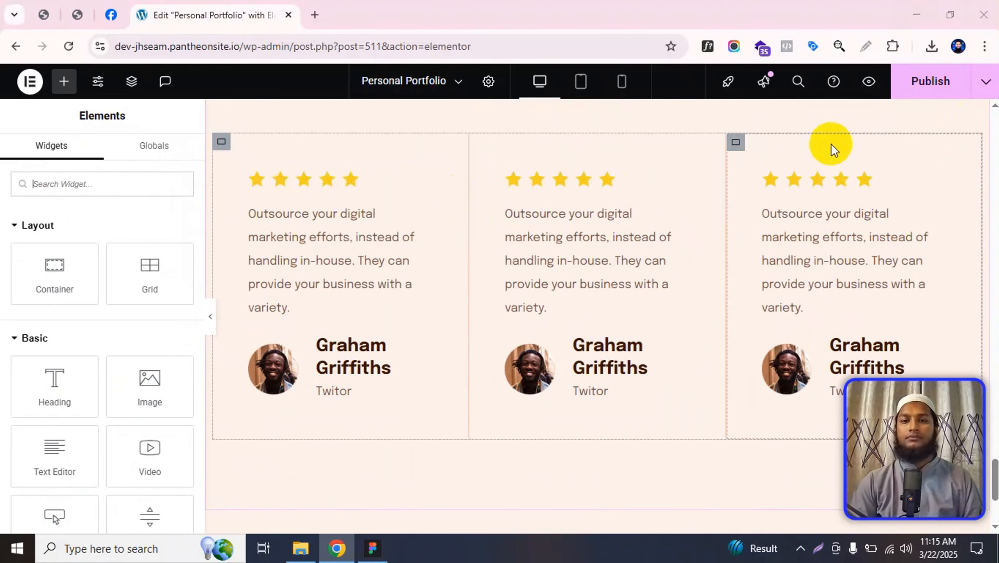
- Inspect the middle testimonial card's rectangle in the Figma template, and return to Elementor
{"action": "key", "text": "alt+Tab"}
{"action": "scroll", "coordinate": [529, 203], "scroll_direction": "up", "scroll_amount": 5}
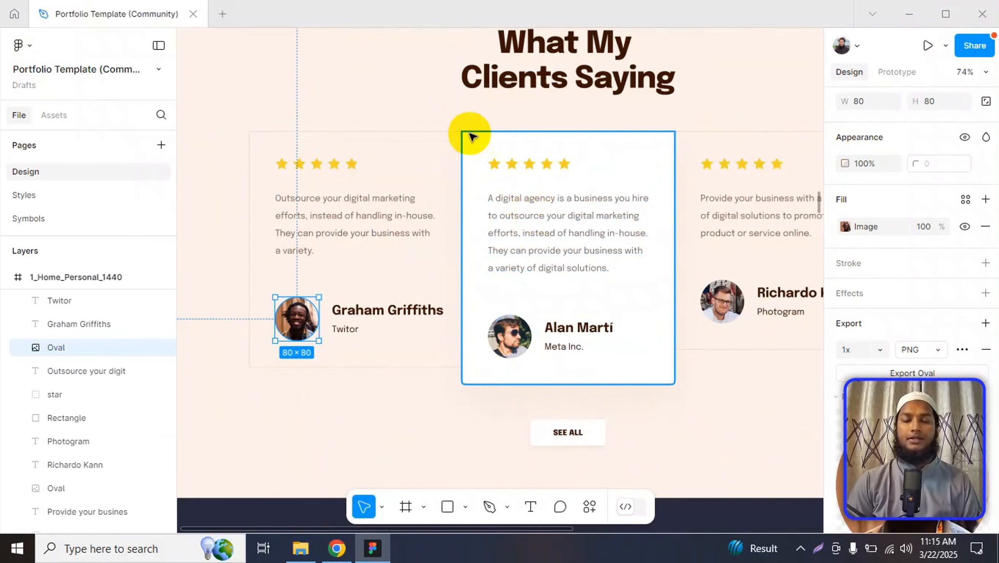
{"action": "left_click", "coordinate": [476, 140]}
{"action": "key", "text": "alt+Tab"}
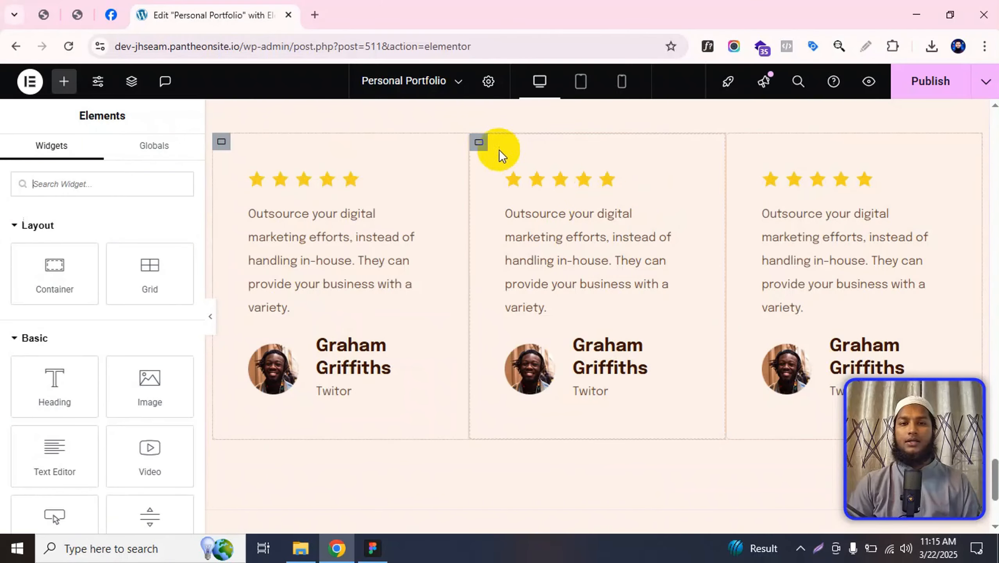
- Set the border color of the middle testimonial card to white
{"action": "left_click", "coordinate": [479, 144]}
{"action": "left_click", "coordinate": [97, 155]}
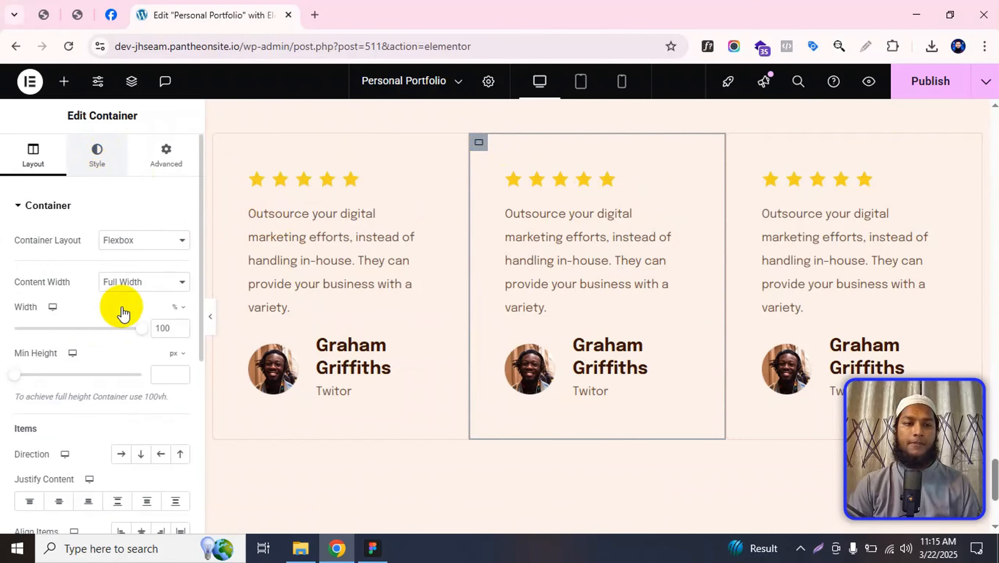
{"action": "left_click", "coordinate": [49, 364]}
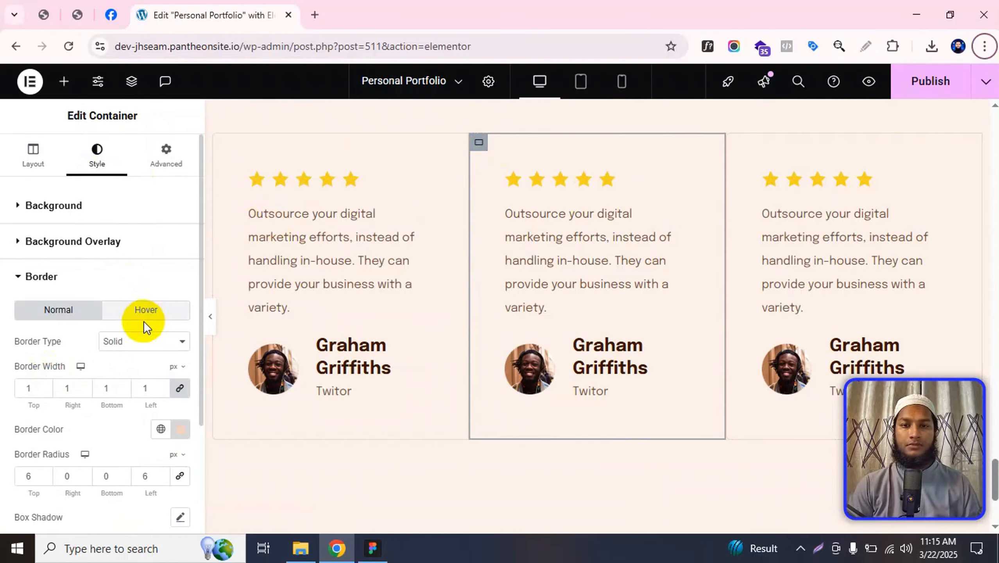
{"action": "key", "text": "alt+Tab"}
{"action": "key", "text": "alt+Tab"}
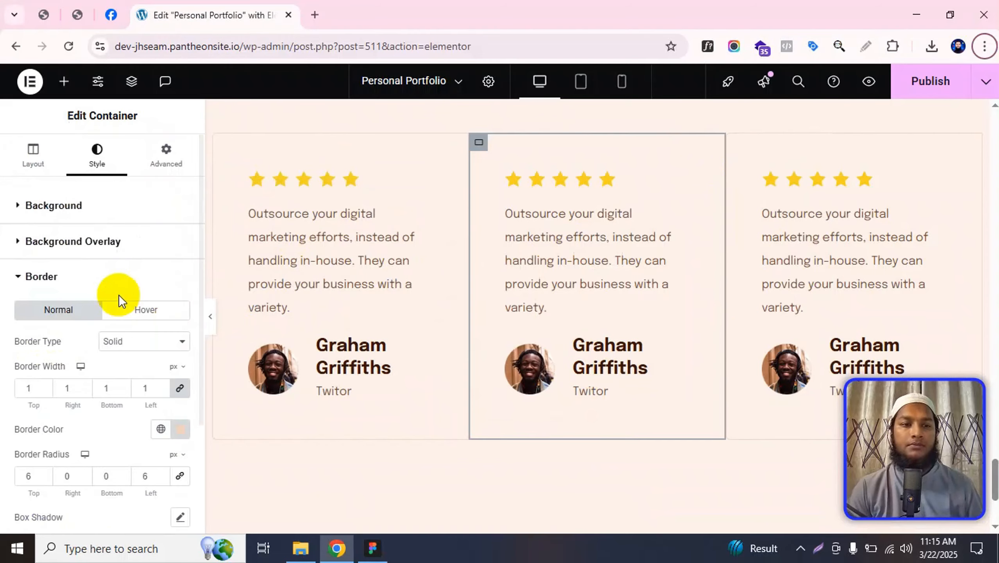
{"action": "scroll", "coordinate": [90, 363], "scroll_direction": "down", "scroll_amount": 3}
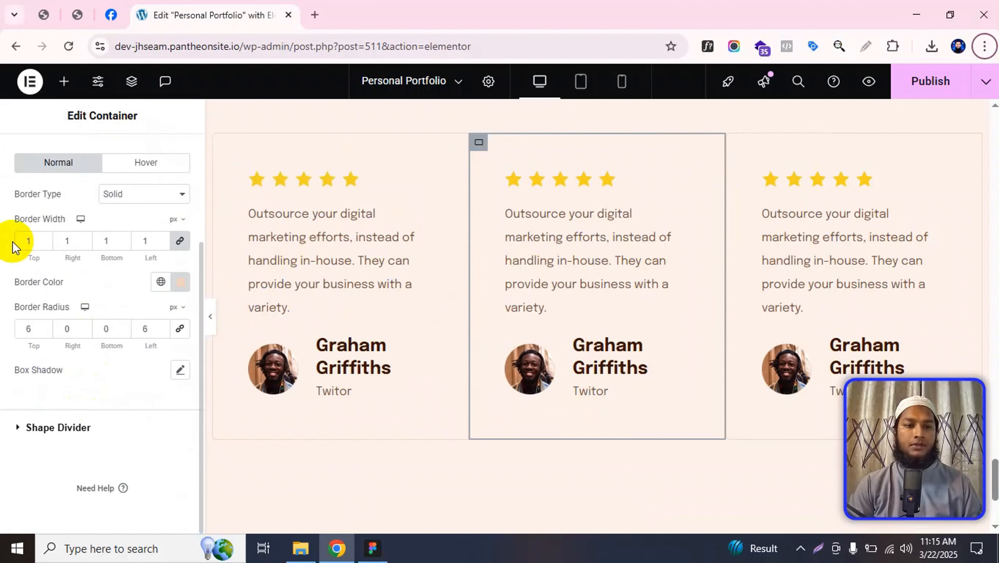
{"action": "left_click", "coordinate": [180, 283]}
{"action": "left_click", "coordinate": [70, 279]}
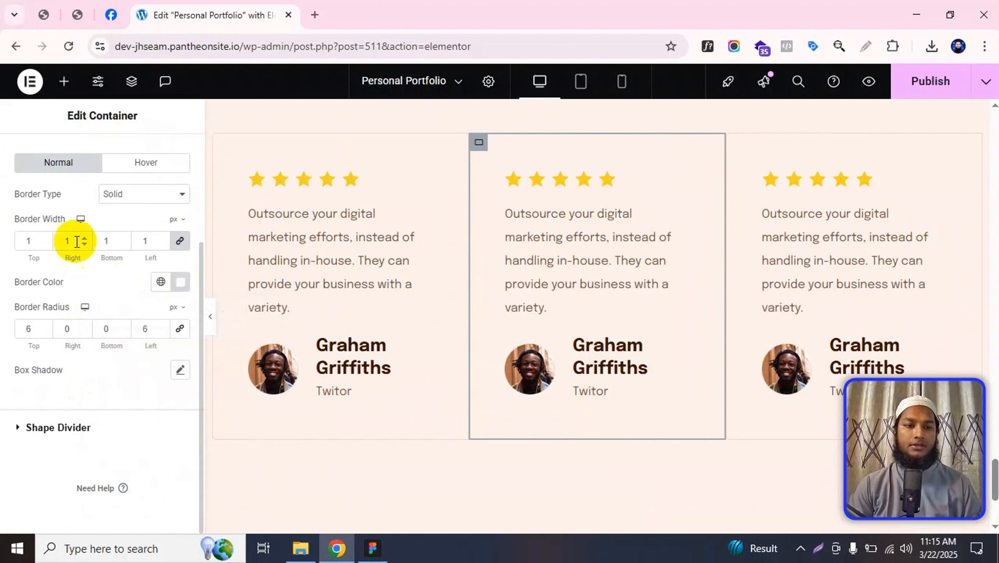
- Give the middle testimonial card a classic background in white
{"action": "scroll", "coordinate": [86, 209], "scroll_direction": "up", "scroll_amount": 5}
{"action": "left_click", "coordinate": [85, 205]}
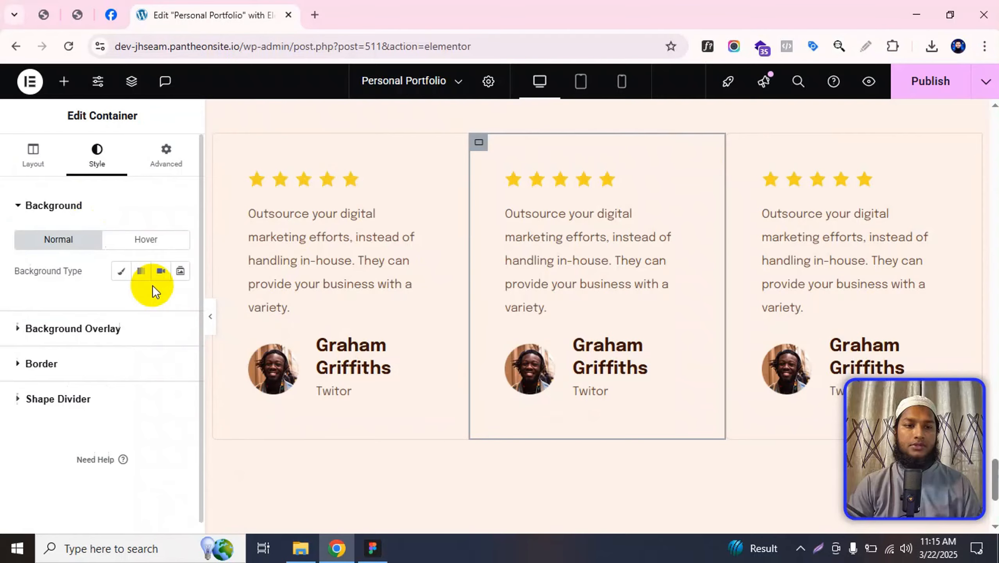
{"action": "left_click", "coordinate": [121, 271]}
{"action": "left_click", "coordinate": [180, 301]}
{"action": "left_click_drag", "start_coordinate": [150, 184], "coordinate": [52, 91]}
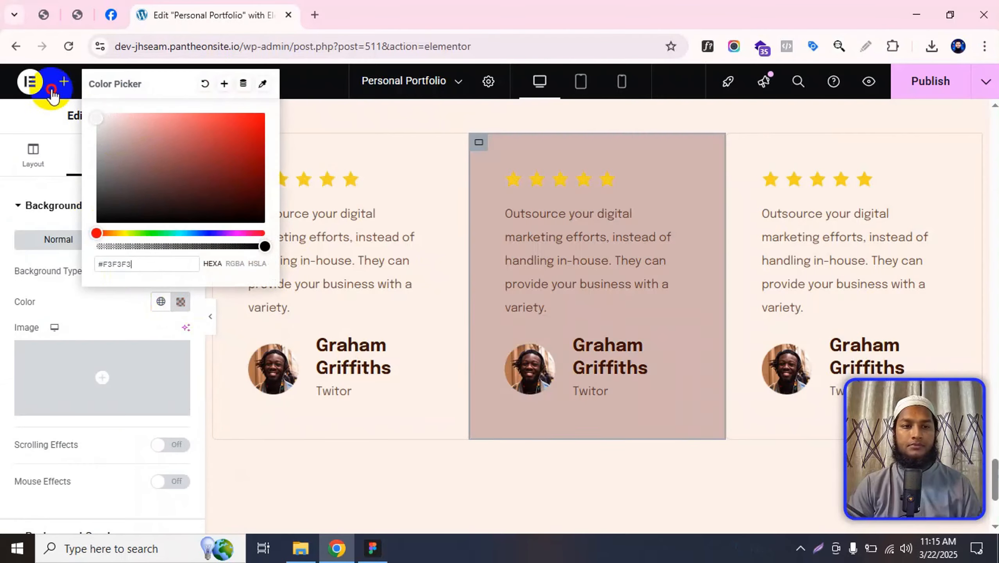
{"action": "left_click", "coordinate": [68, 293]}
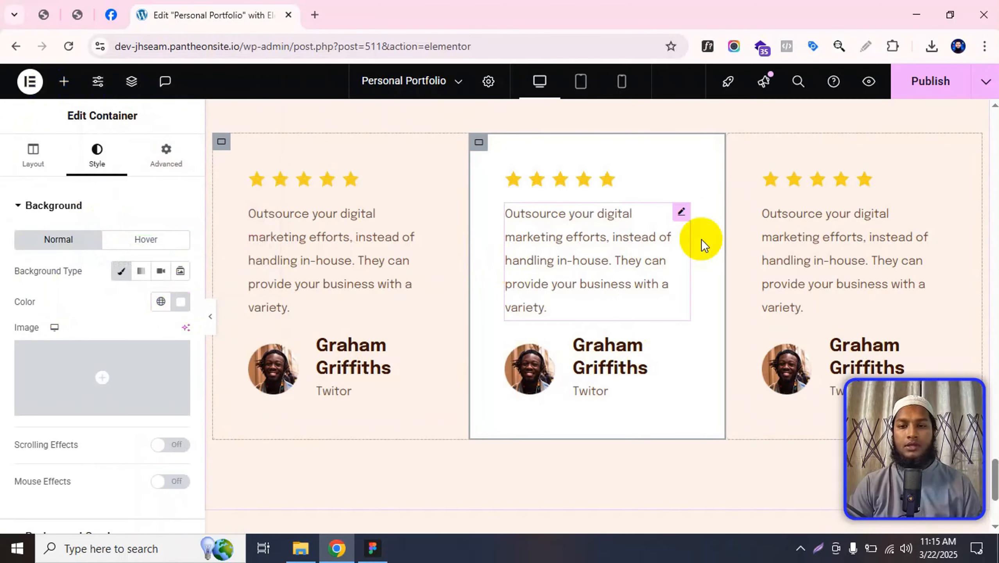
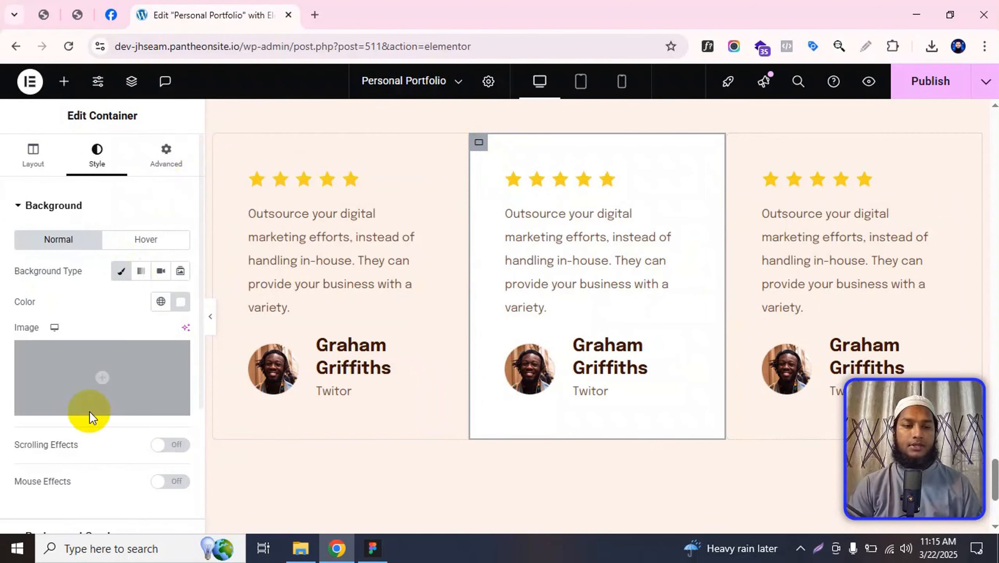
- Link the middle card's border radius values and clear them
{"action": "scroll", "coordinate": [81, 426], "scroll_direction": "down", "scroll_amount": 5}
{"action": "left_click", "coordinate": [73, 393]}
{"action": "scroll", "coordinate": [91, 403], "scroll_direction": "down", "scroll_amount": 3}
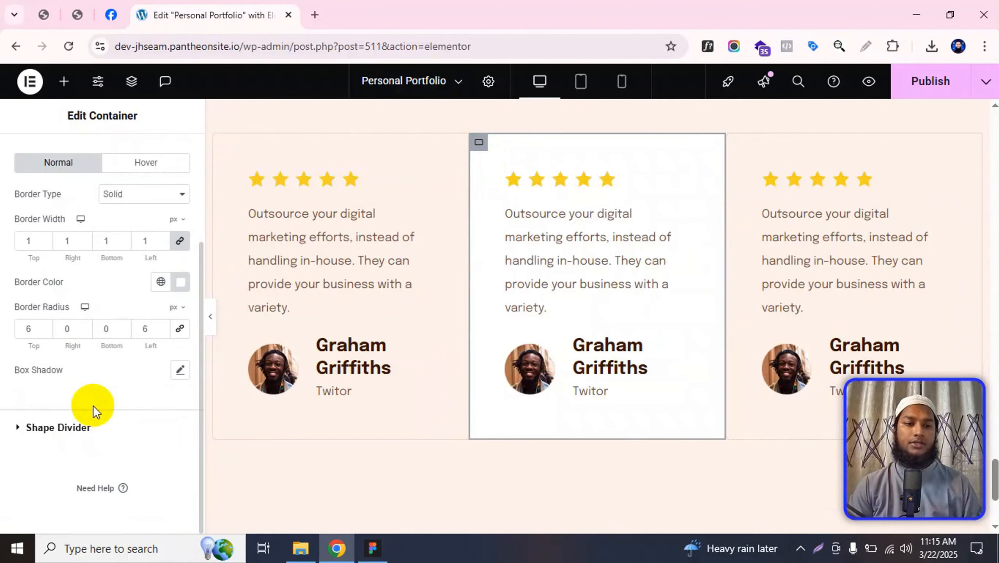
{"action": "left_click", "coordinate": [180, 330]}
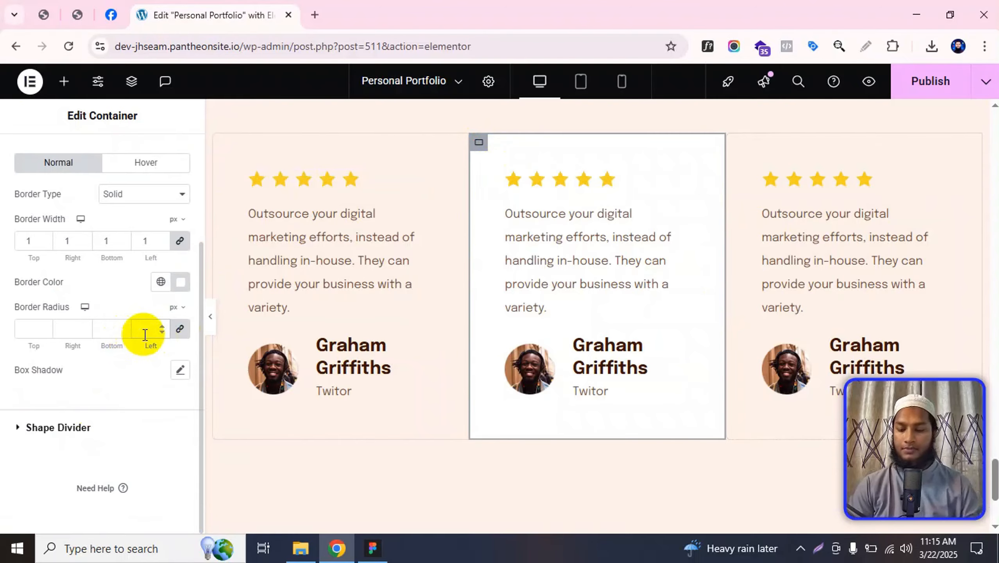
- Unlink the third card's border radius values, with 0 px for top and left and 6 px for the right value
{"action": "left_click", "coordinate": [734, 147]}
{"action": "scroll", "coordinate": [55, 315], "scroll_direction": "down", "scroll_amount": 5}
{"action": "scroll", "coordinate": [90, 227], "scroll_direction": "up", "scroll_amount": 5}
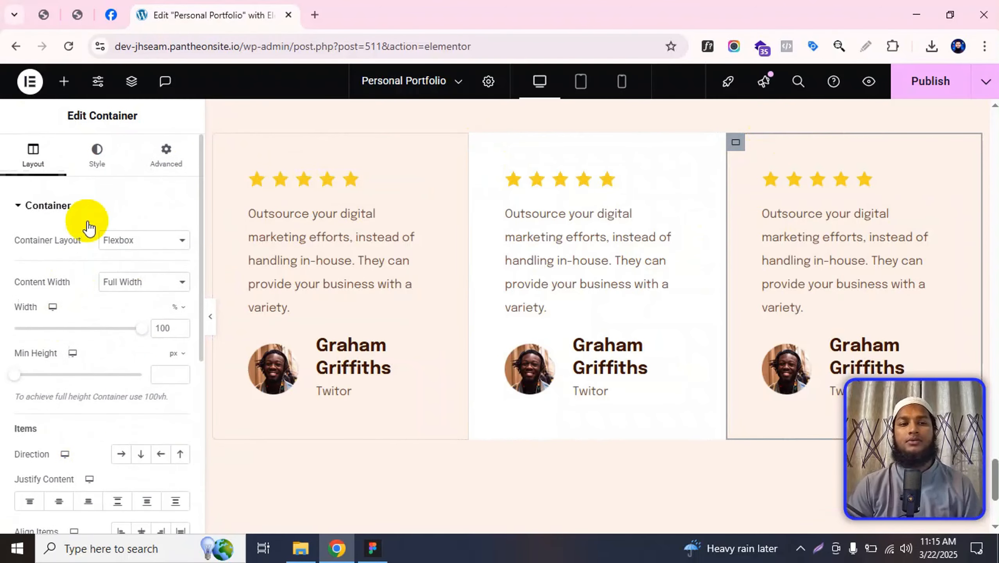
{"action": "left_click", "coordinate": [96, 155]}
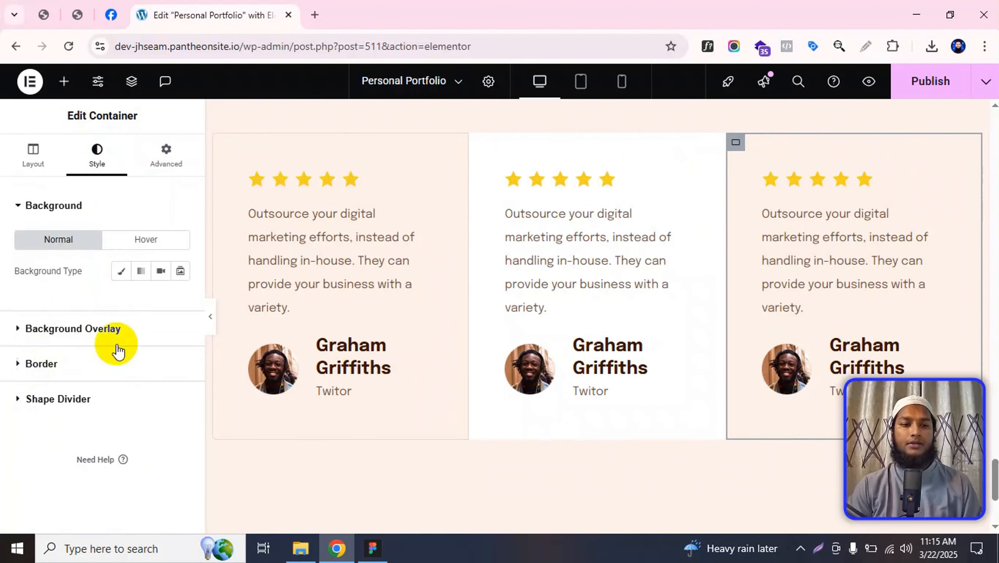
{"action": "left_click", "coordinate": [118, 357]}
{"action": "left_click", "coordinate": [183, 329]}
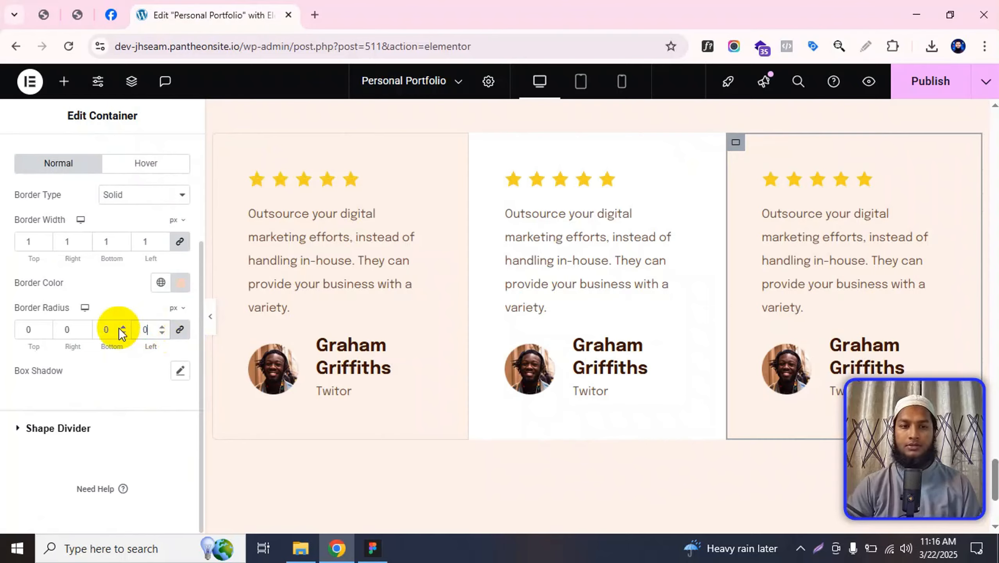
{"action": "left_click", "coordinate": [180, 329]}
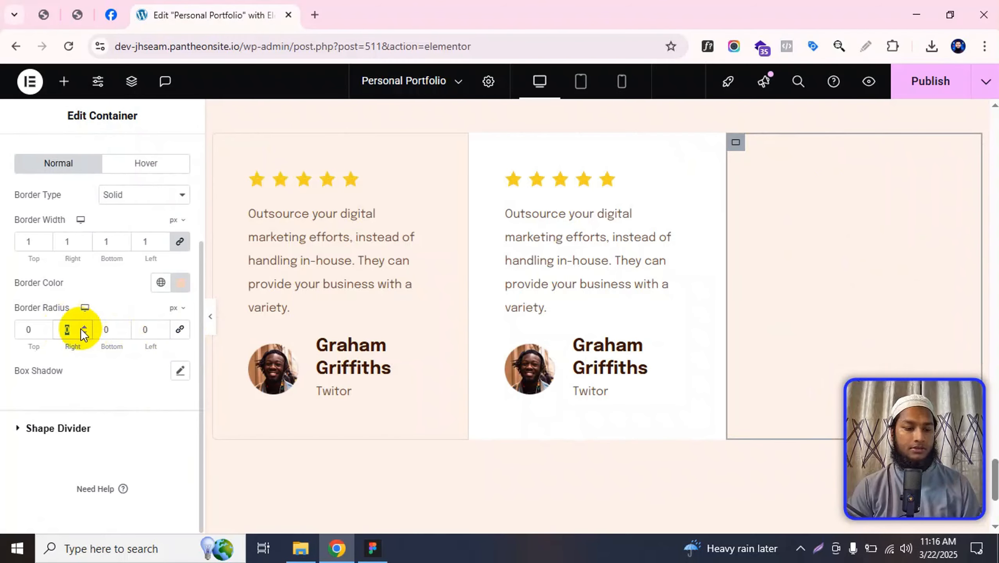
{"action": "type", "text": "6"}
{"action": "left_click", "coordinate": [97, 329]}
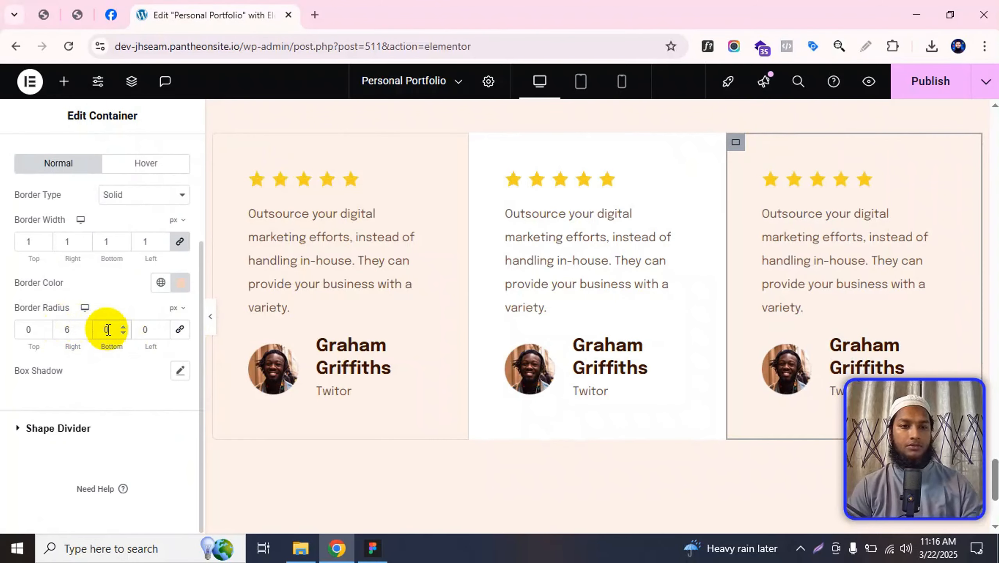
- Preview the three cards at full page width and examine the middle card's fill, stroke and upper corner in the Figma template
{"action": "left_click", "coordinate": [210, 316]}
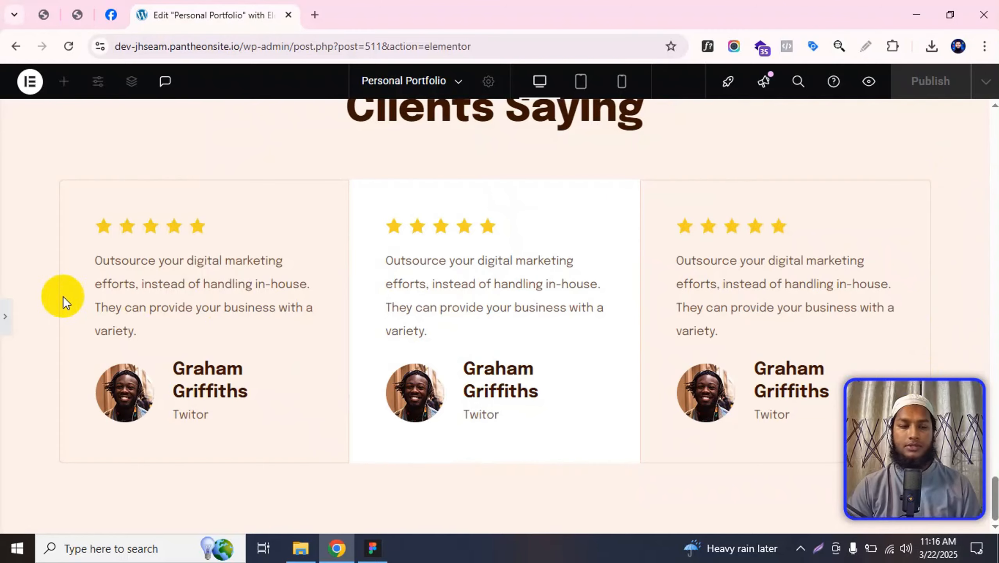
{"action": "scroll", "coordinate": [528, 223], "scroll_direction": "down", "scroll_amount": 1}
{"action": "key", "text": "alt+Tab"}
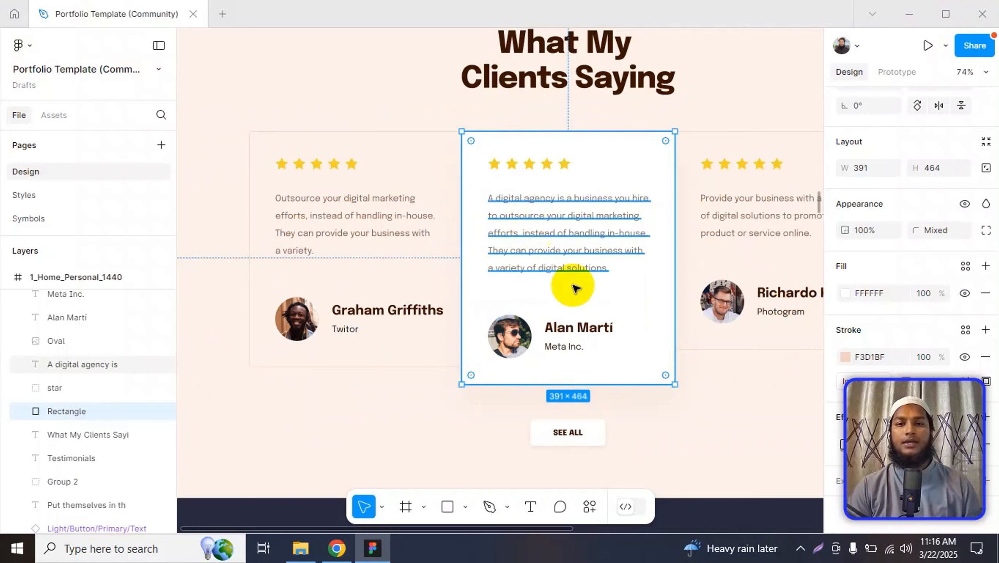
{"action": "scroll", "coordinate": [449, 241], "scroll_direction": "up", "scroll_amount": 3}
{"action": "left_click", "coordinate": [428, 233]}
{"action": "scroll", "coordinate": [472, 191], "scroll_direction": "up", "scroll_amount": 6}
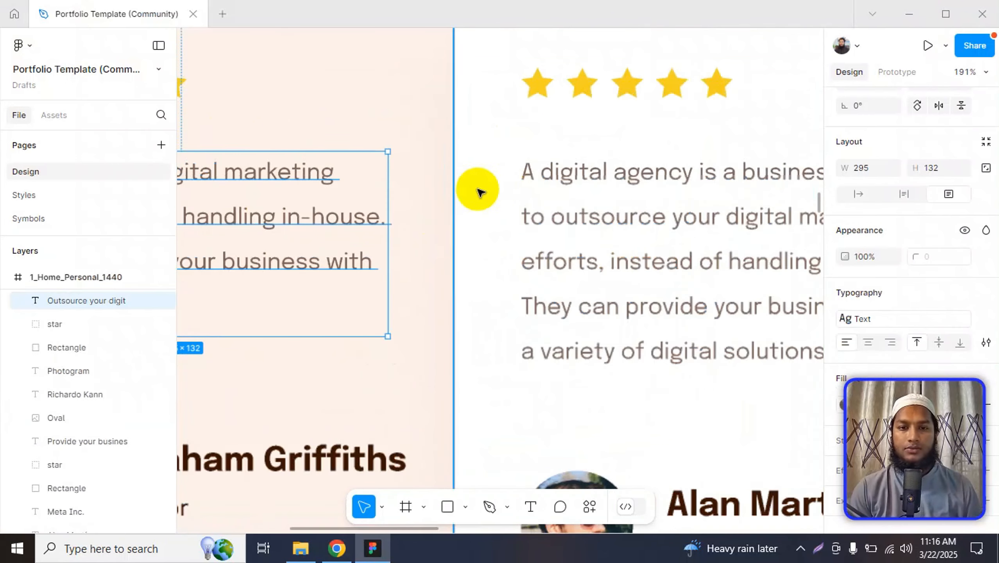
{"action": "left_click", "coordinate": [469, 194]}
{"action": "scroll", "coordinate": [483, 196], "scroll_direction": "up", "scroll_amount": 10}
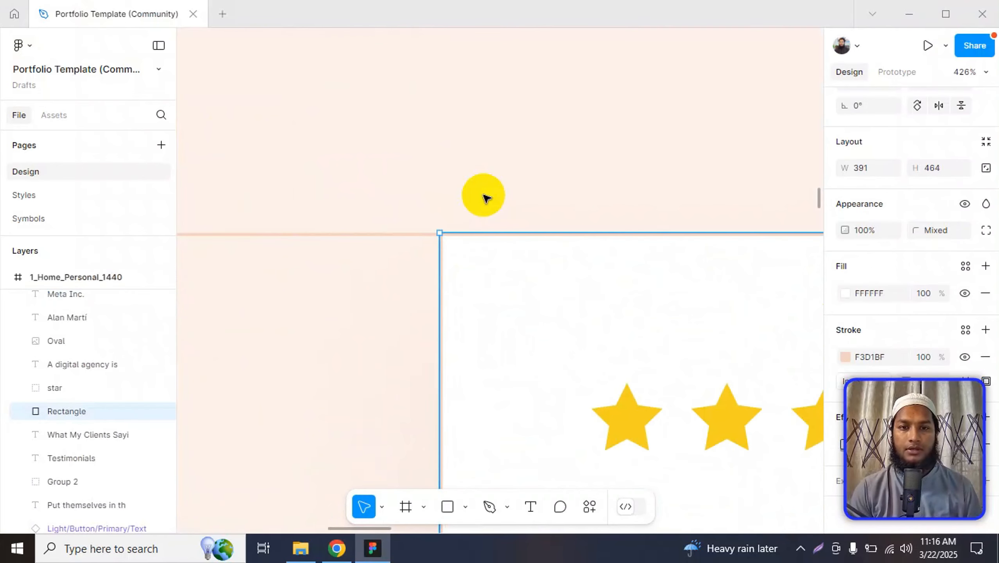
- Examine the corner where the first and middle cards meet in the Figma template and select the first card's stroke colour code
{"action": "left_click", "coordinate": [487, 195]}
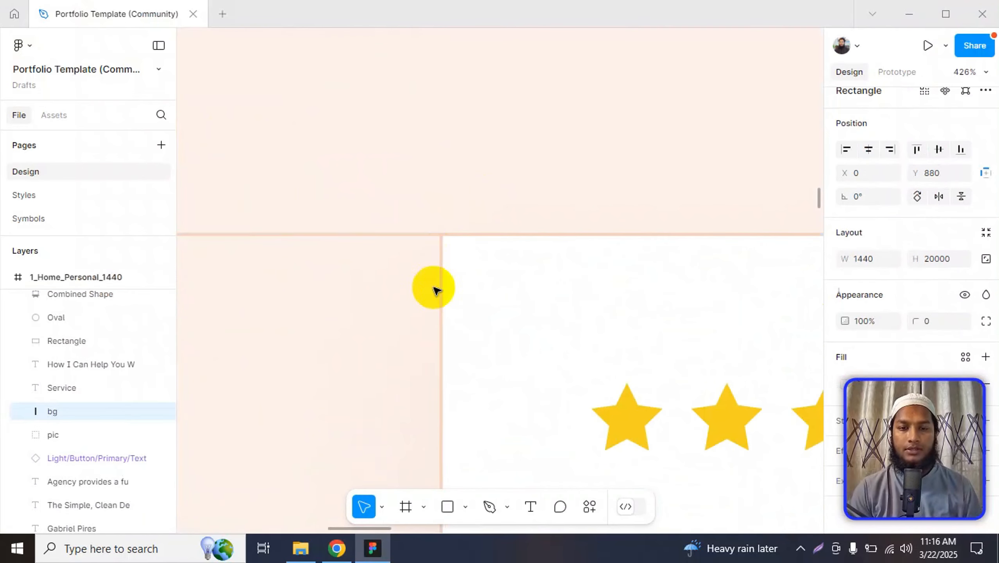
{"action": "scroll", "coordinate": [446, 170], "scroll_direction": "down", "scroll_amount": 3}
{"action": "scroll", "coordinate": [440, 208], "scroll_direction": "up", "scroll_amount": 10}
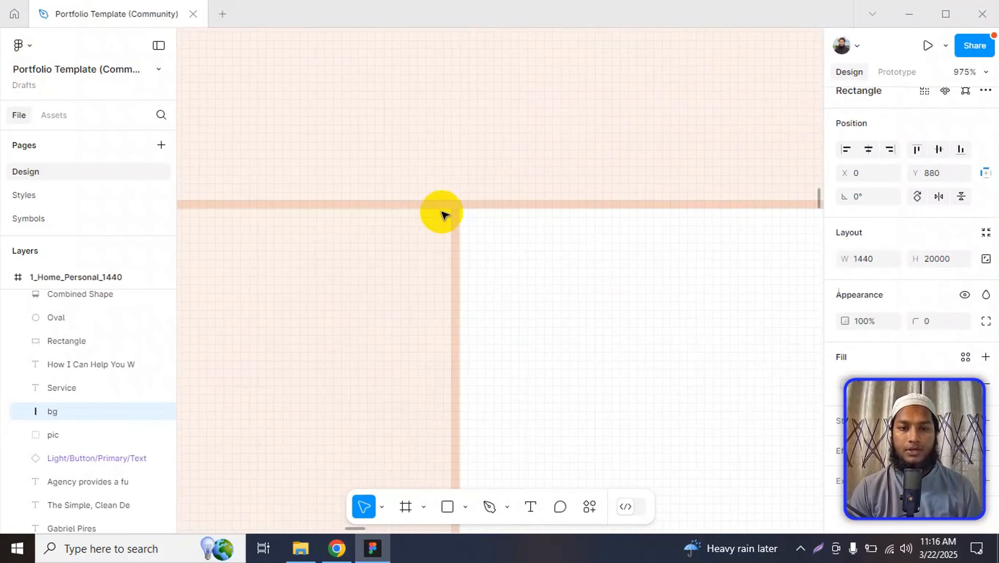
{"action": "double_click", "coordinate": [446, 196]}
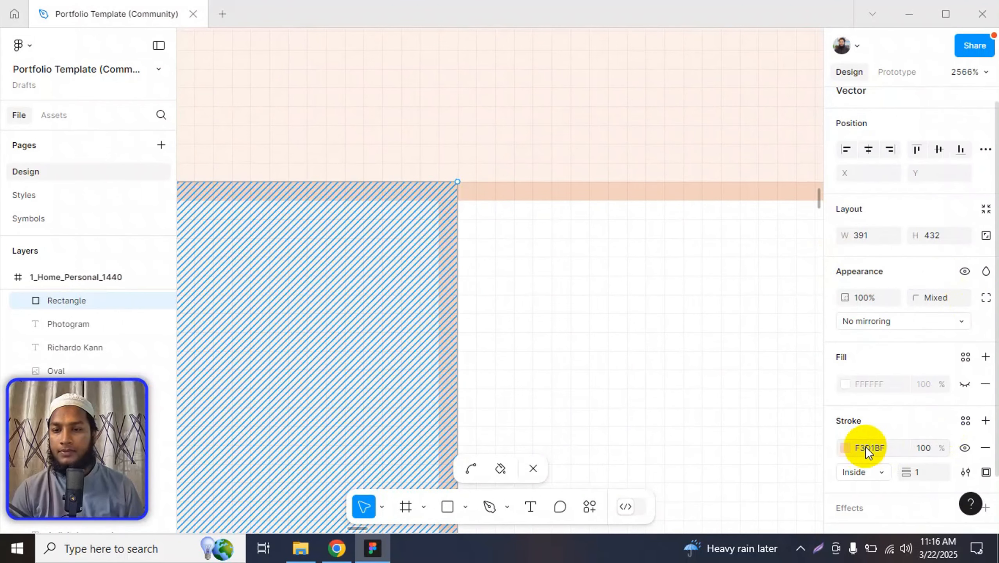
{"action": "left_click", "coordinate": [866, 447]}
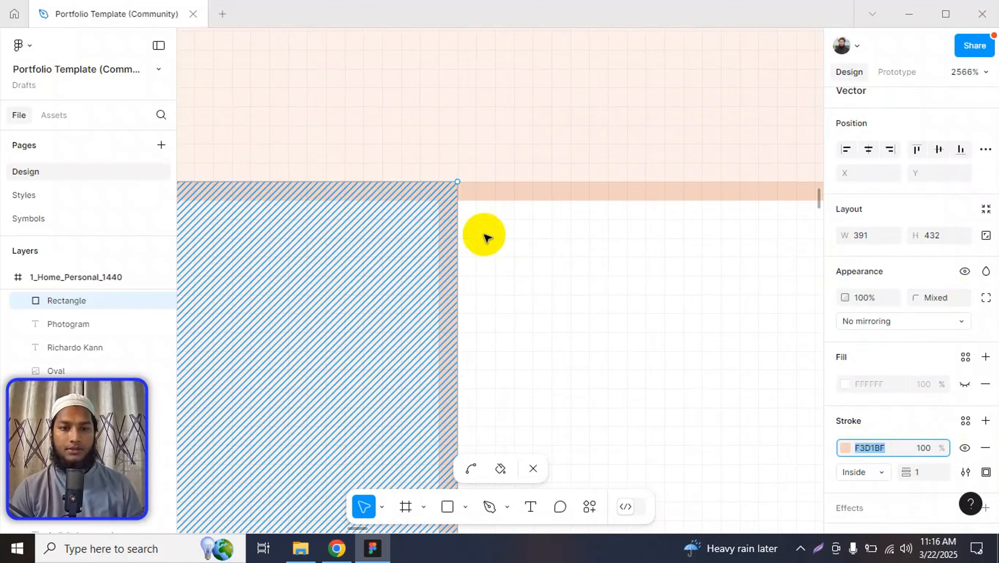
{"action": "key", "text": "alt+Tab"}
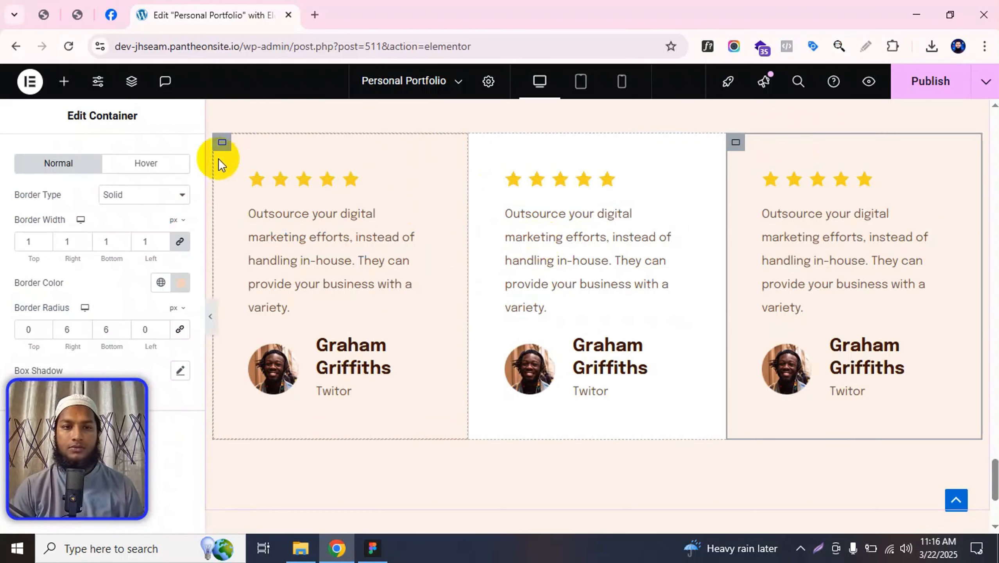
- Check the first testimonial card's border colour in Elementor against the template's F3D1BF stroke
{"action": "left_click", "coordinate": [226, 144]}
{"action": "left_click", "coordinate": [96, 161]}
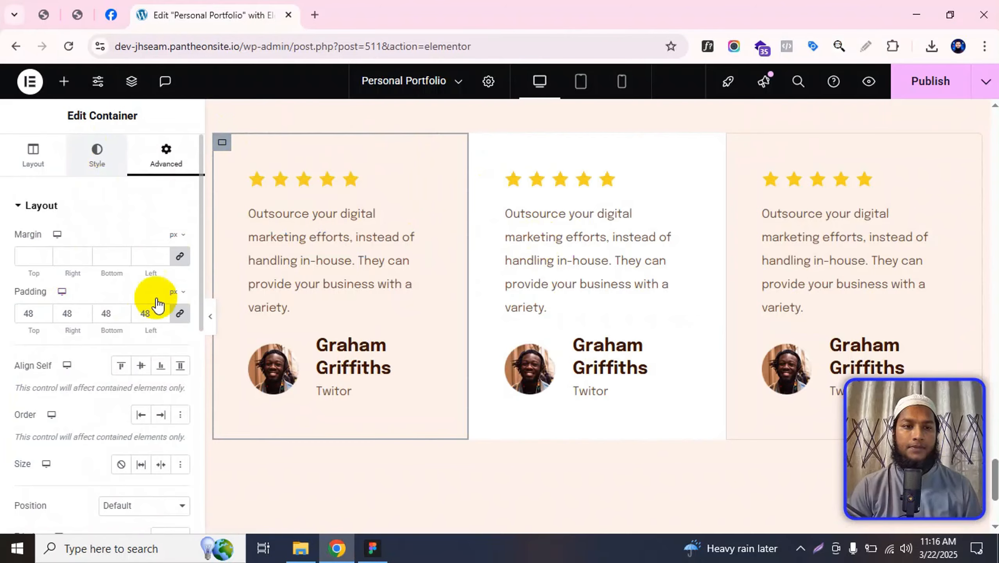
{"action": "key", "text": "alt+Tab"}
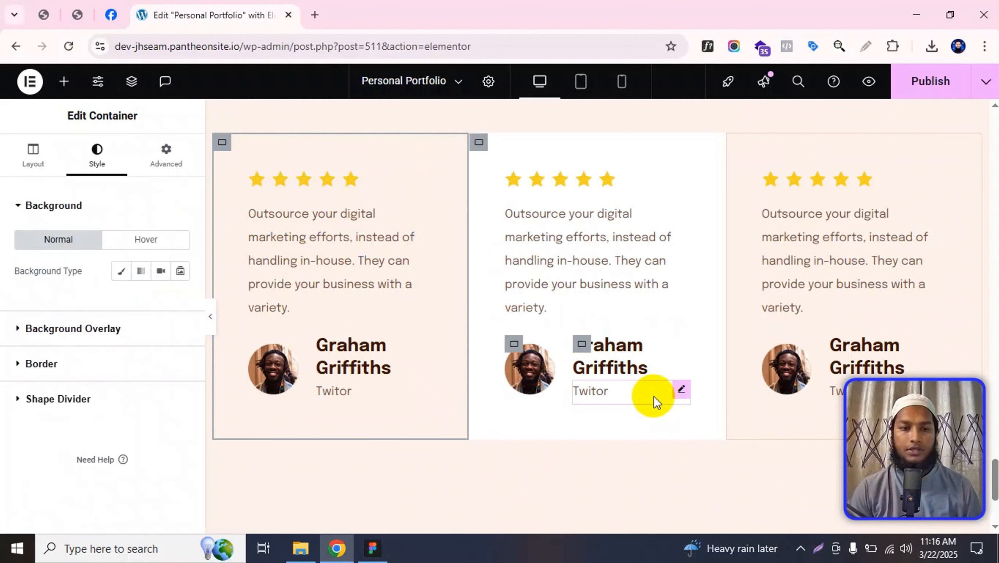
{"action": "key", "text": "alt+Tab"}
{"action": "left_click", "coordinate": [59, 362]}
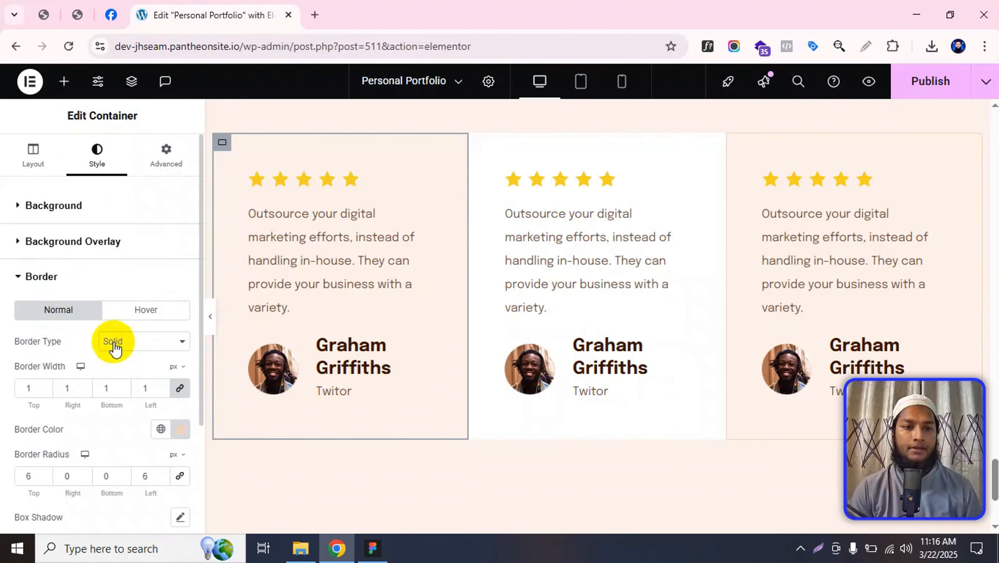
{"action": "scroll", "coordinate": [118, 347], "scroll_direction": "down", "scroll_amount": 3}
{"action": "left_click", "coordinate": [181, 283]}
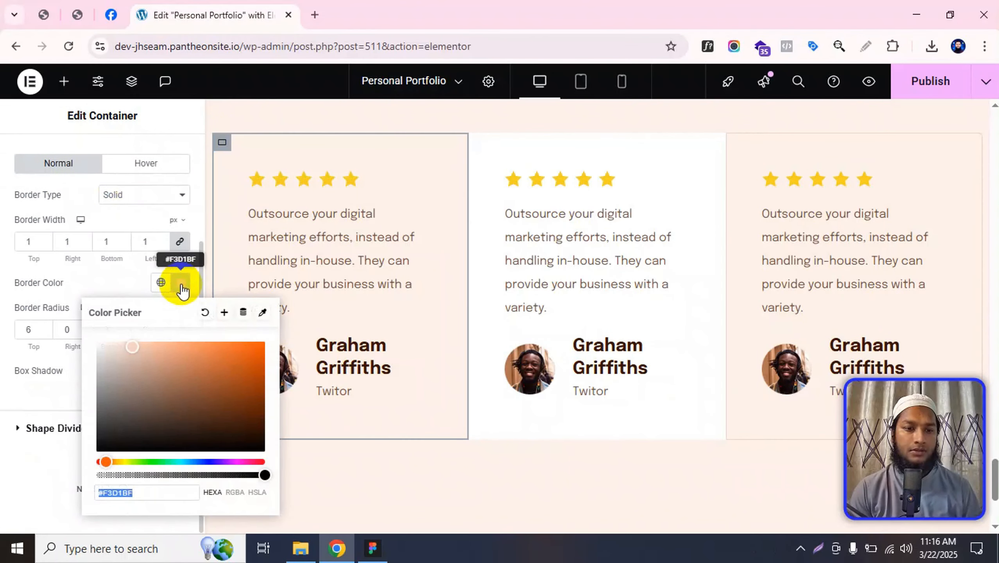
{"action": "left_click", "coordinate": [181, 291]}
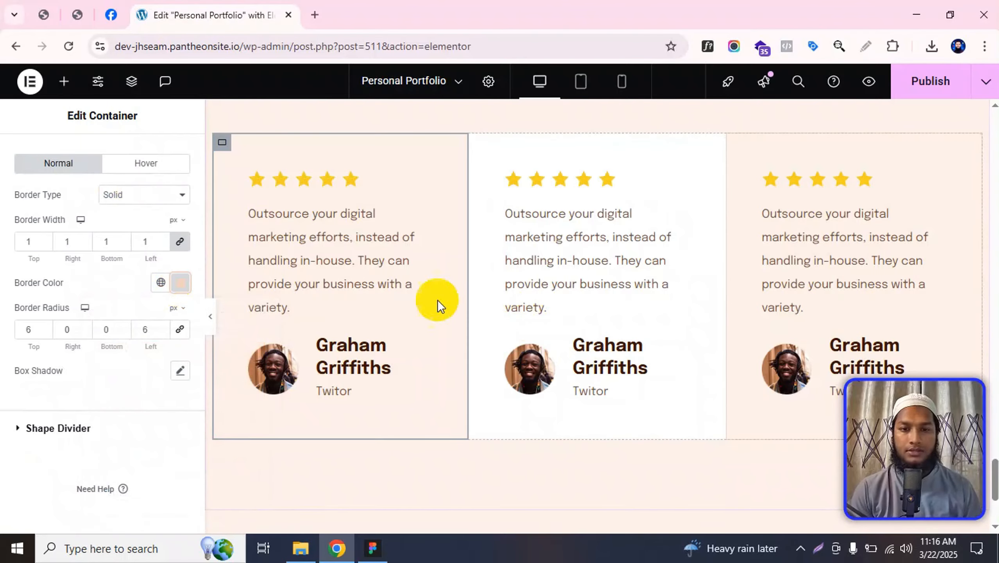
- Preview the three bordered testimonial cards at full page width
{"action": "scroll", "coordinate": [212, 334], "scroll_direction": "up", "scroll_amount": 1}
{"action": "left_click", "coordinate": [210, 328]}
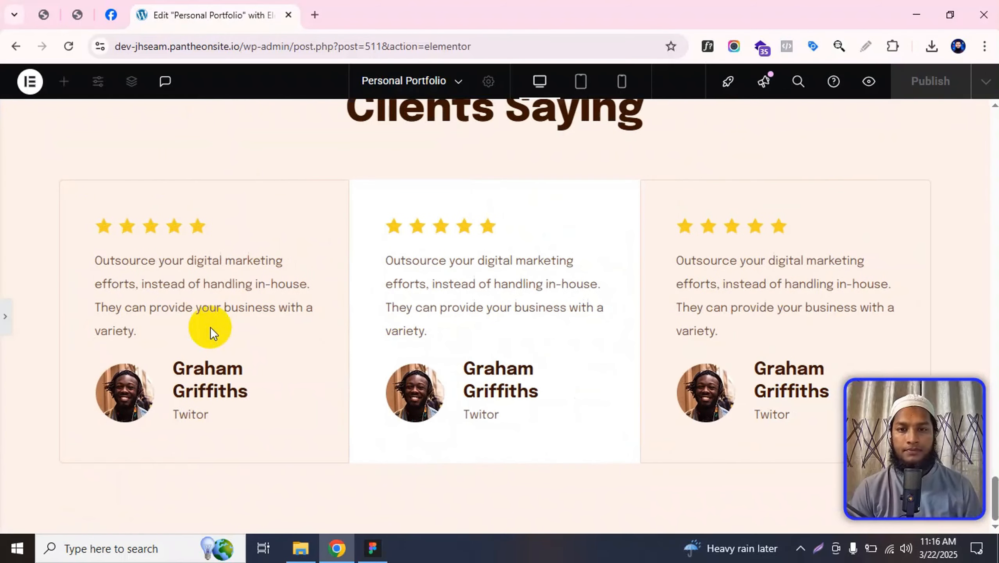
{"action": "scroll", "coordinate": [3, 310], "scroll_direction": "down", "scroll_amount": 2}
{"action": "left_click", "coordinate": [4, 308]}
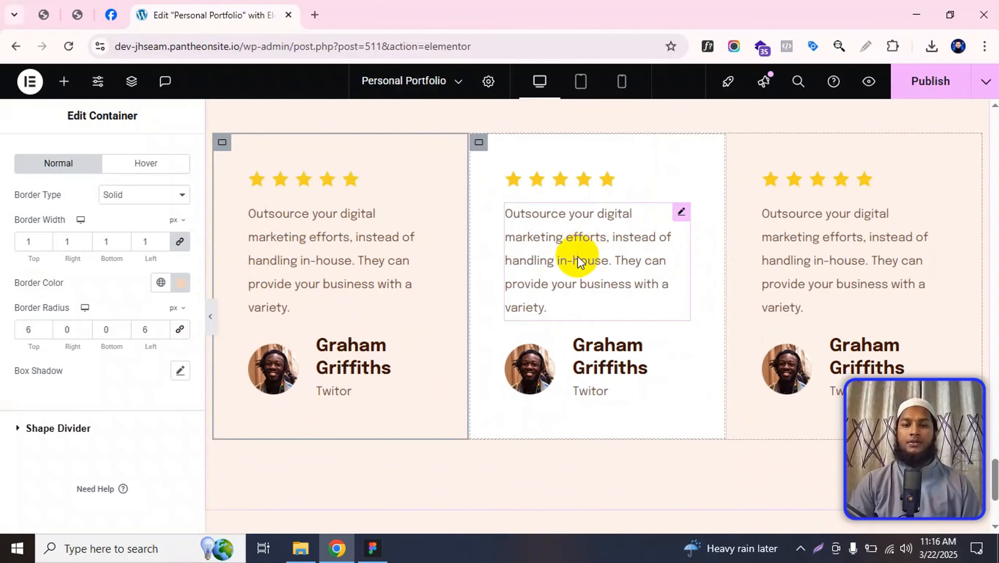
- Review the whole testimonials section in the Figma template, from its heading down to the SEE ALL button, and clear the selection
{"action": "key", "text": "alt+Tab"}
{"action": "scroll", "coordinate": [475, 269], "scroll_direction": "down", "scroll_amount": 8}
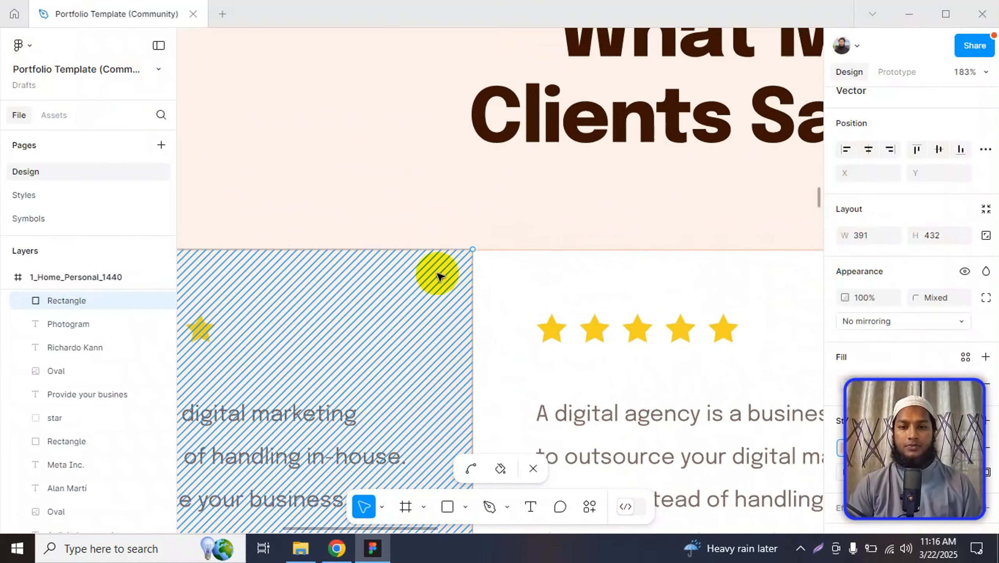
{"action": "scroll", "coordinate": [440, 276], "scroll_direction": "down", "scroll_amount": 10}
{"action": "scroll", "coordinate": [468, 296], "scroll_direction": "up", "scroll_amount": 3}
{"action": "scroll", "coordinate": [480, 308], "scroll_direction": "down", "scroll_amount": 7}
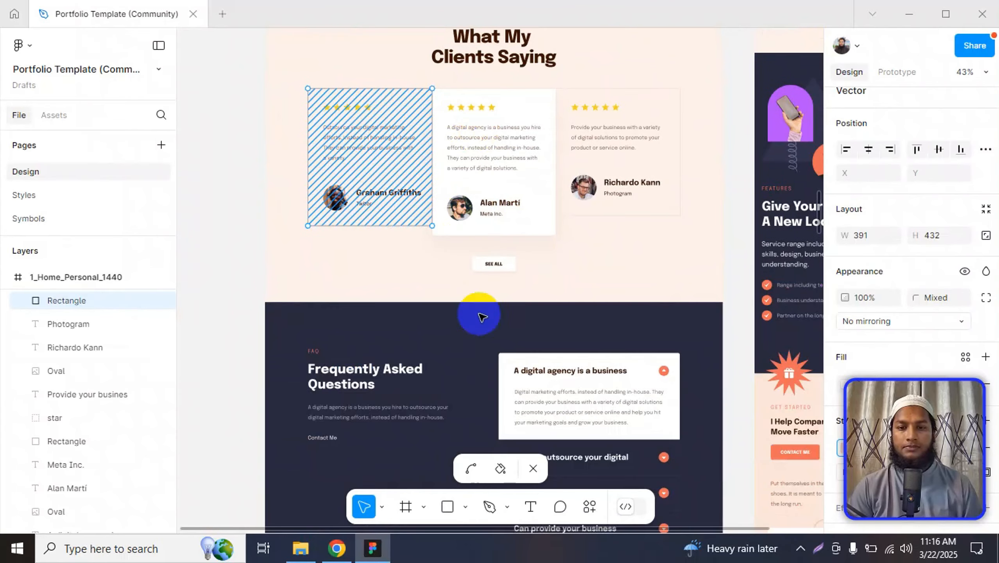
{"action": "scroll", "coordinate": [464, 224], "scroll_direction": "up", "scroll_amount": 5}
{"action": "scroll", "coordinate": [468, 230], "scroll_direction": "up", "scroll_amount": 2}
{"action": "scroll", "coordinate": [452, 232], "scroll_direction": "down", "scroll_amount": 2}
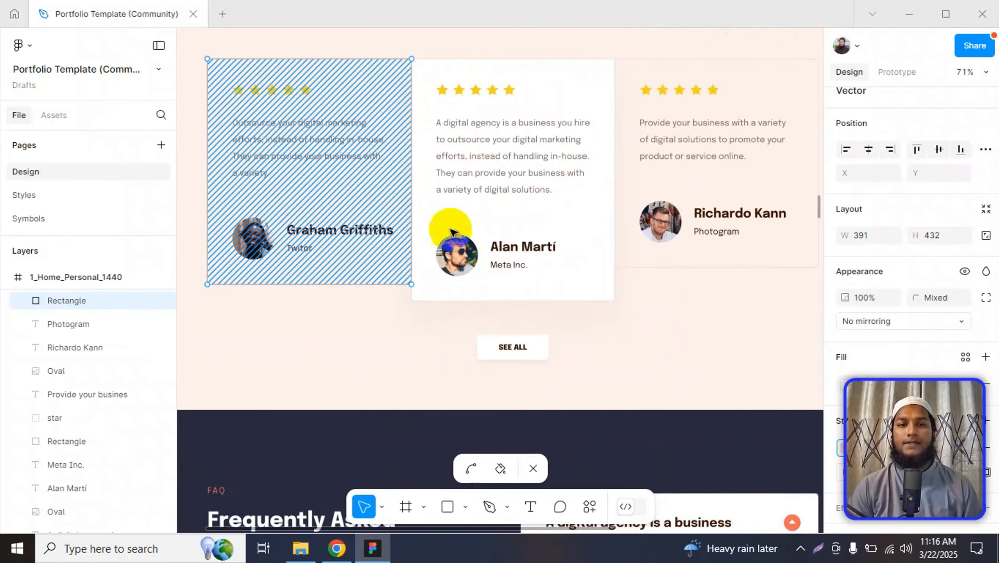
{"action": "left_click", "coordinate": [558, 46]}
{"action": "left_click", "coordinate": [558, 45]}
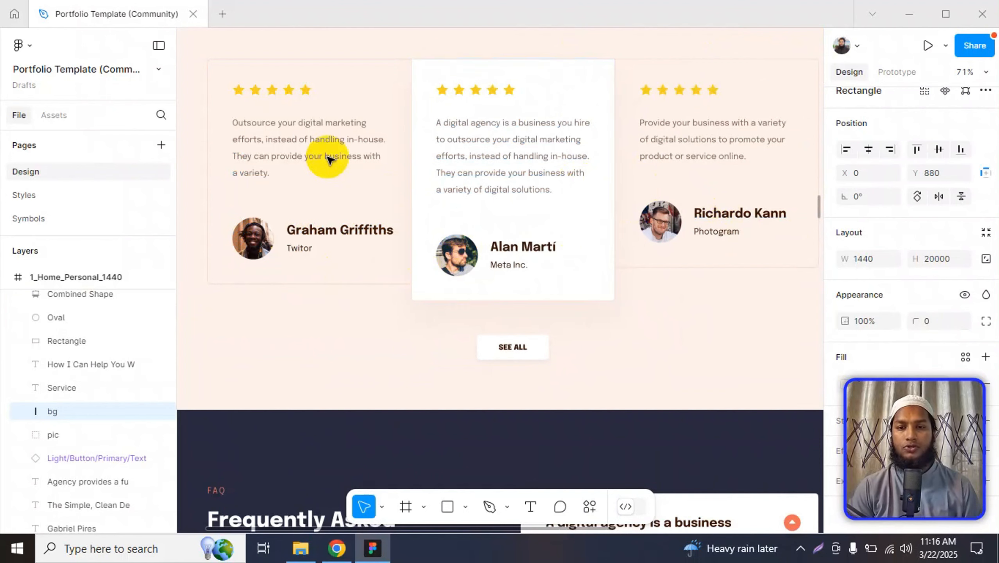
- Replace the middle card's testimonial text with the "A digital agency is a business you hire…" paragraph copied from the Figma template
{"action": "double_click", "coordinate": [300, 159]}
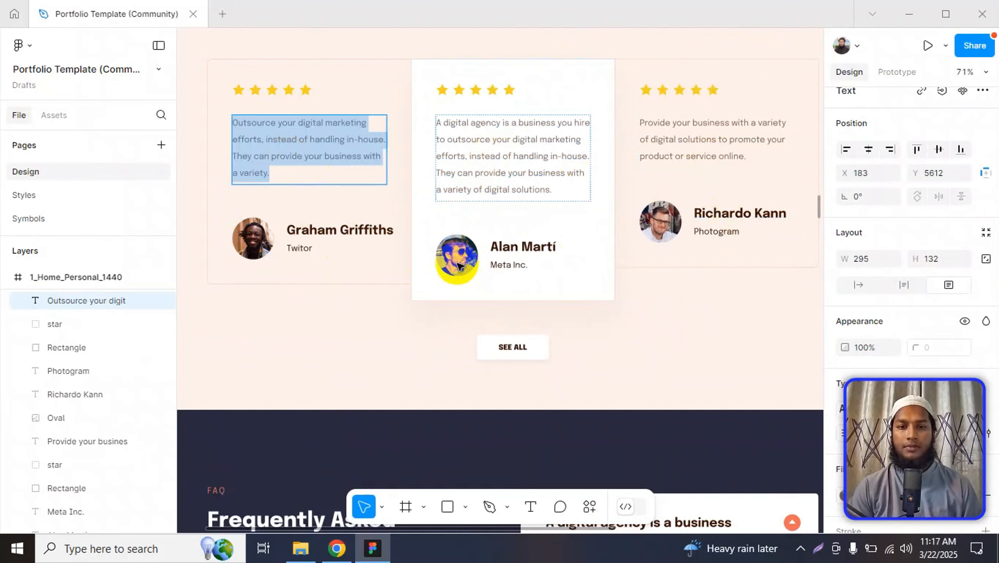
{"action": "left_click", "coordinate": [523, 159]}
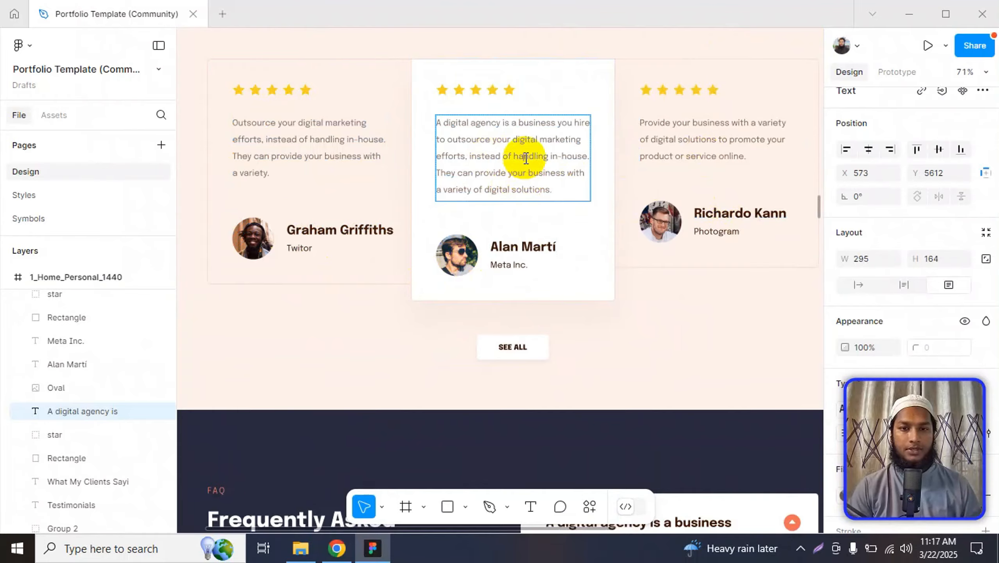
{"action": "double_click", "coordinate": [524, 159]}
{"action": "key", "text": "ctrl+c"}
{"action": "key", "text": "alt+Tab"}
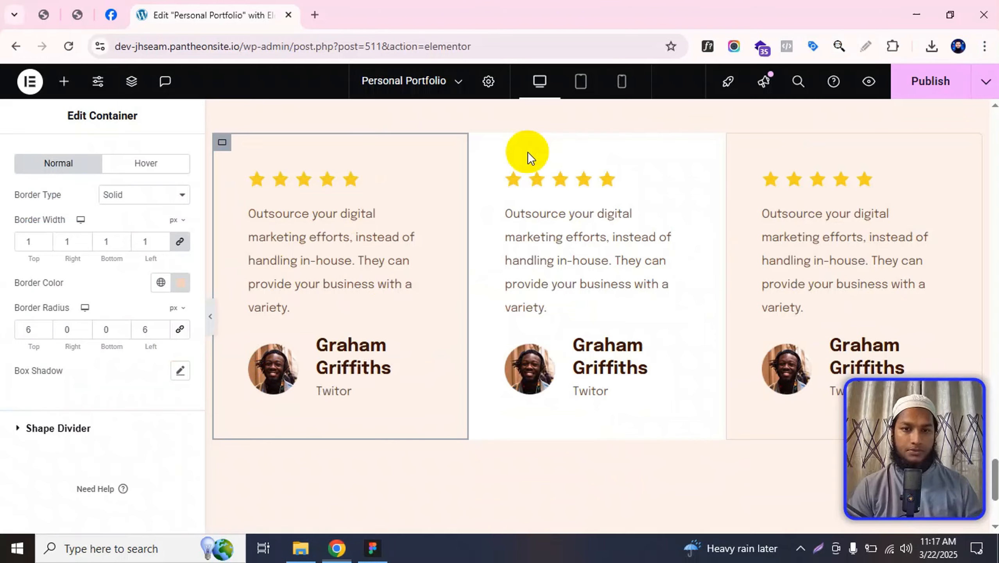
{"action": "left_click", "coordinate": [577, 239]}
{"action": "triple_click", "coordinate": [96, 268]}
{"action": "key", "text": "ctrl+v"}
- Replace the third card's testimonial text with the template's "Provide your business with a variety of digital solutions to promote your product or service online."
{"action": "key", "text": "alt+Tab"}
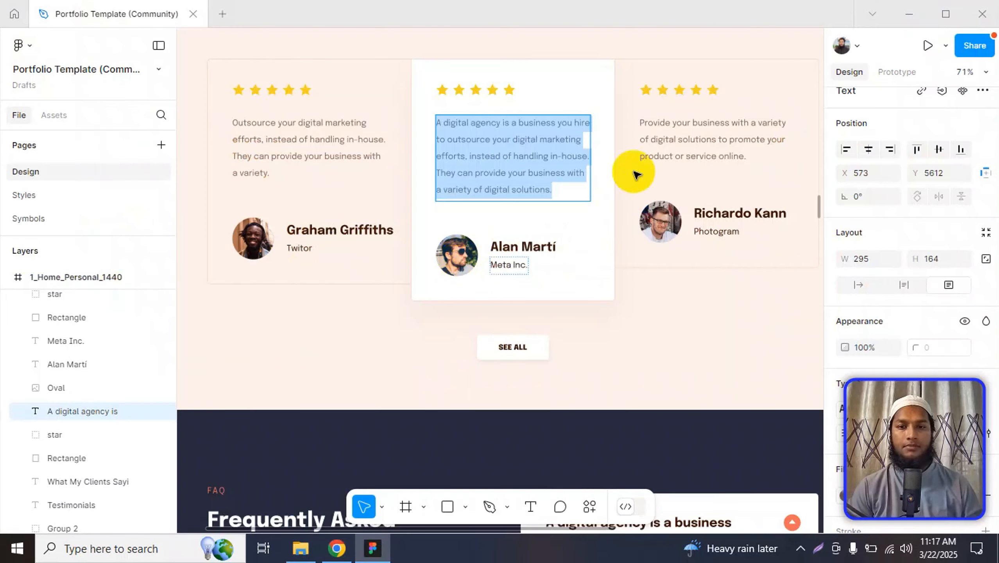
{"action": "double_click", "coordinate": [641, 155]}
{"action": "key", "text": "ctrl+c"}
{"action": "key", "text": "alt+Tab"}
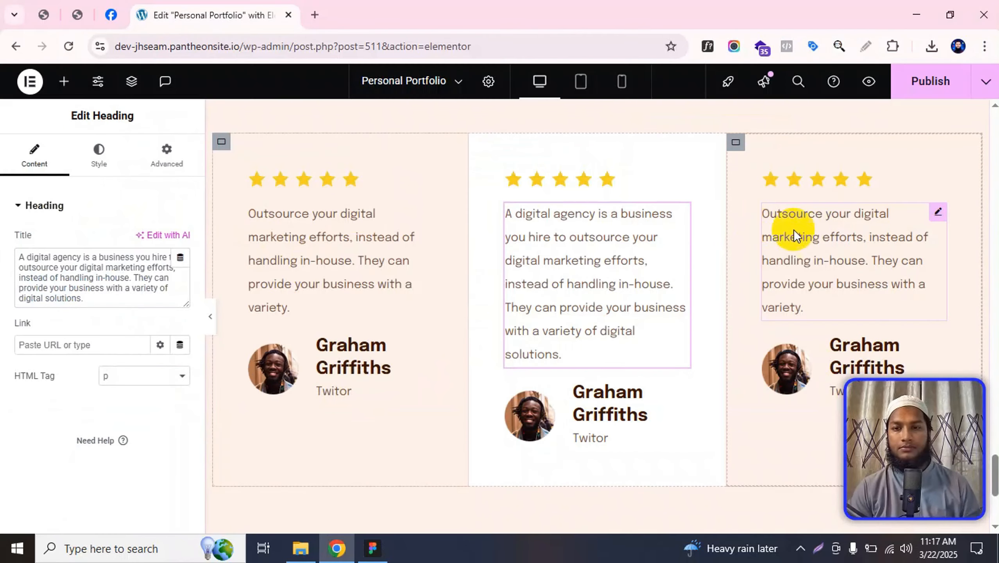
{"action": "left_click", "coordinate": [792, 224]}
{"action": "triple_click", "coordinate": [63, 269]}
{"action": "key", "text": "ctrl+v"}
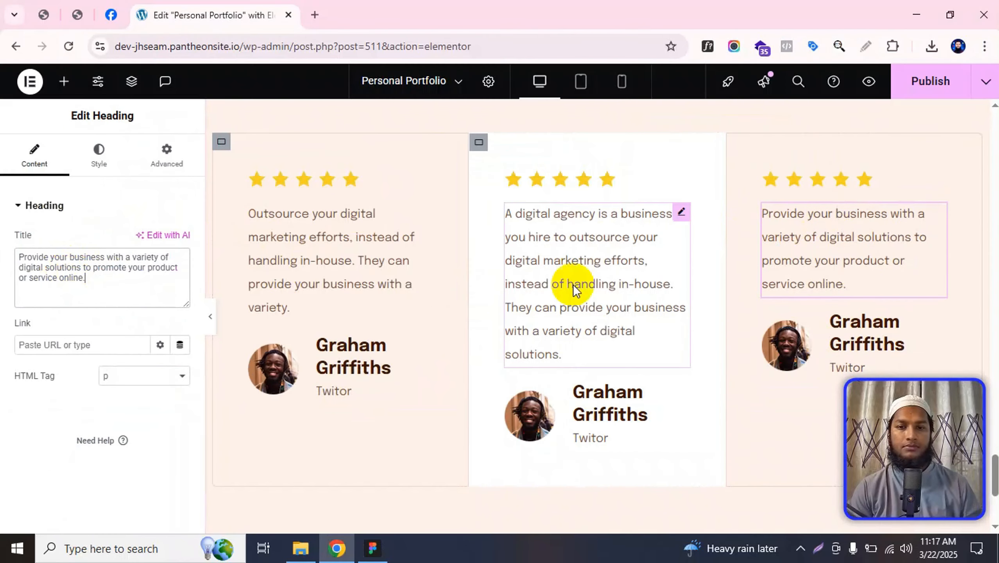
- Preview the cards with their new texts at full page width and examine the middle card's lower corners in the Figma template
{"action": "scroll", "coordinate": [573, 284], "scroll_direction": "down", "scroll_amount": 5}
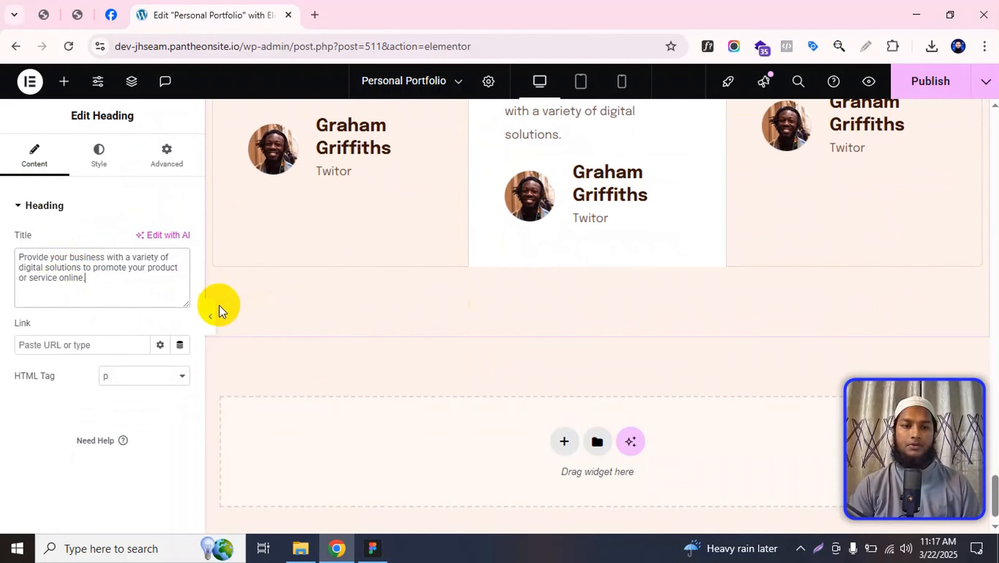
{"action": "scroll", "coordinate": [332, 331], "scroll_direction": "up", "scroll_amount": 5}
{"action": "key", "text": "ctrl+p"}
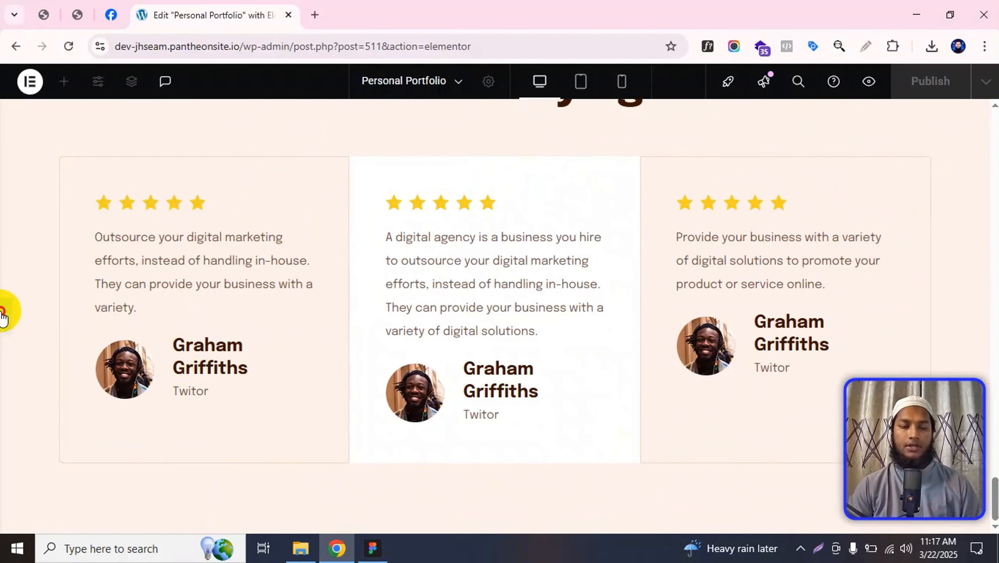
{"action": "scroll", "coordinate": [335, 319], "scroll_direction": "down", "scroll_amount": 5}
{"action": "key", "text": "alt+Tab"}
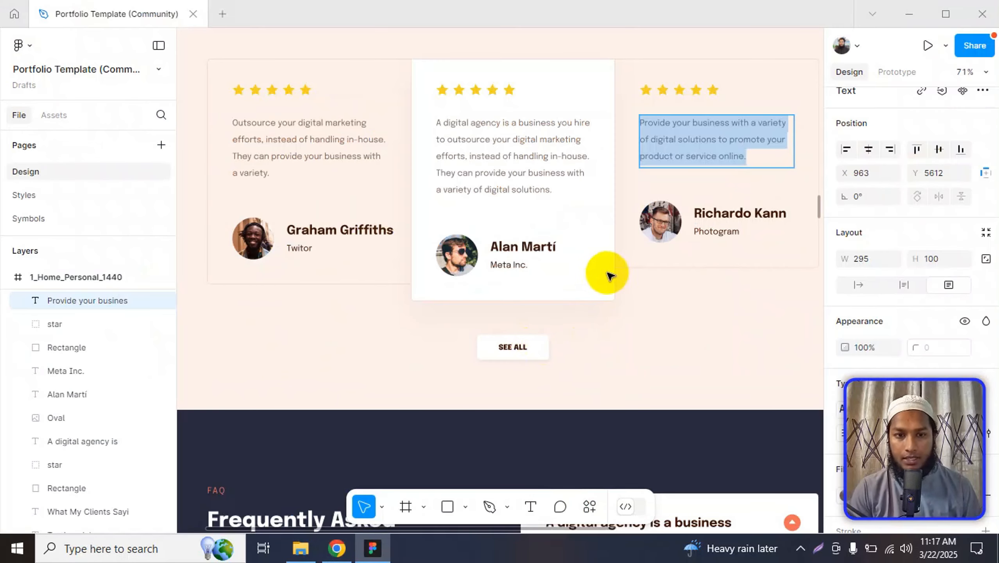
{"action": "scroll", "coordinate": [555, 300], "scroll_direction": "up", "scroll_amount": 4}
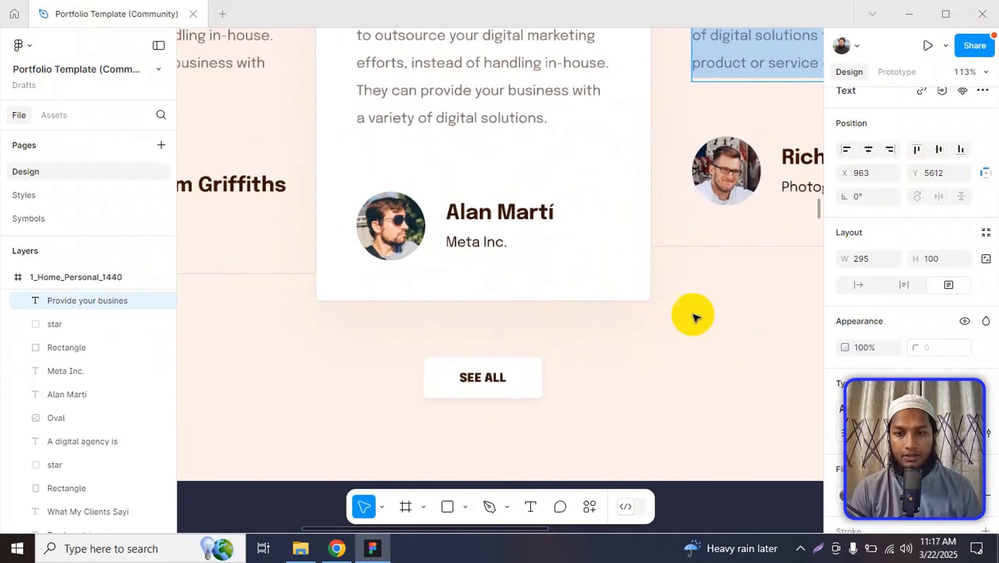
{"action": "scroll", "coordinate": [649, 312], "scroll_direction": "up", "scroll_amount": 4}
{"action": "scroll", "coordinate": [743, 263], "scroll_direction": "down", "scroll_amount": 6}
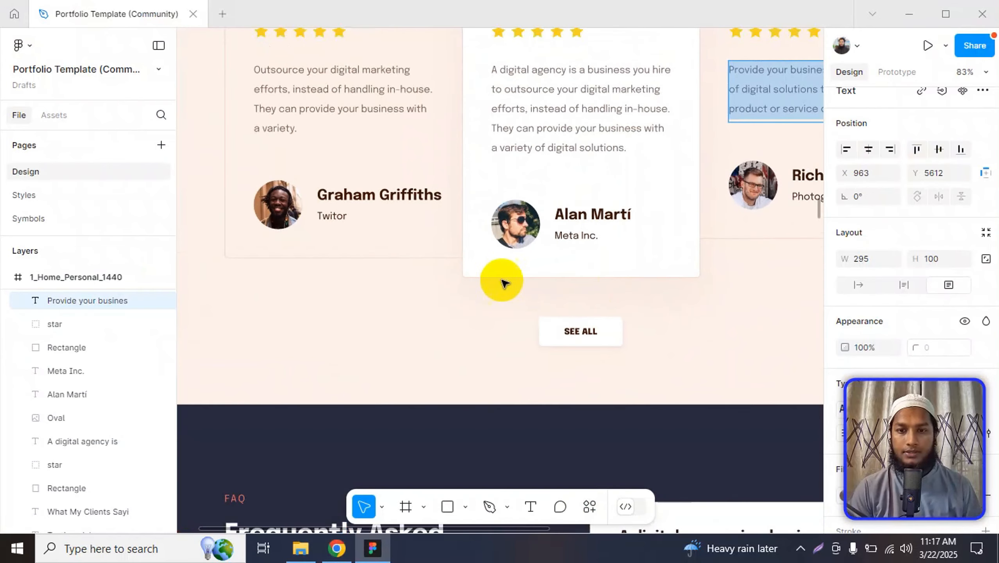
- Unlink the middle card's border radius values in Elementor and set bottom and left to 6 px
{"action": "key", "text": "alt+Tab"}
{"action": "scroll", "coordinate": [504, 231], "scroll_direction": "up", "scroll_amount": 5}
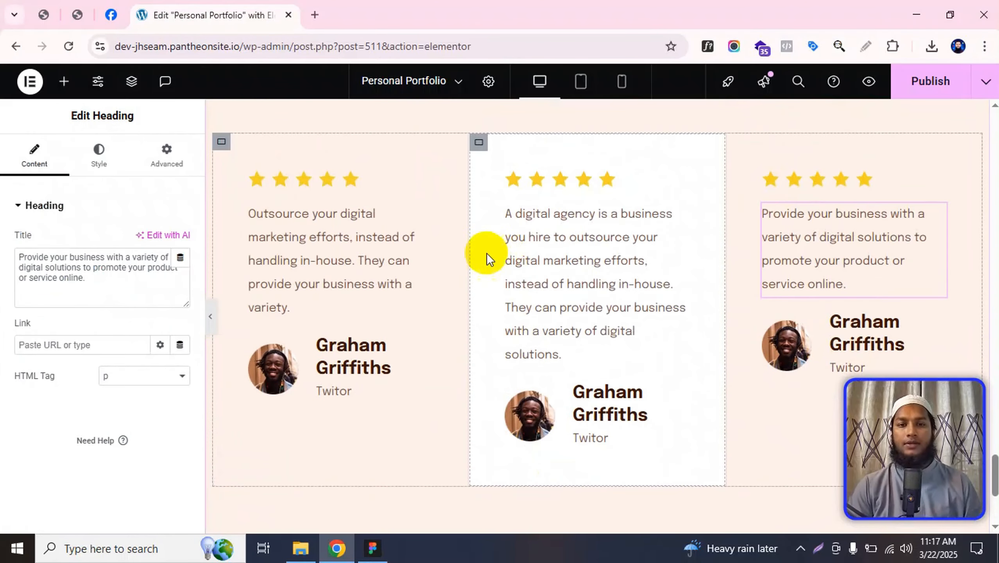
{"action": "left_click", "coordinate": [479, 146]}
{"action": "scroll", "coordinate": [102, 299], "scroll_direction": "down", "scroll_amount": 5}
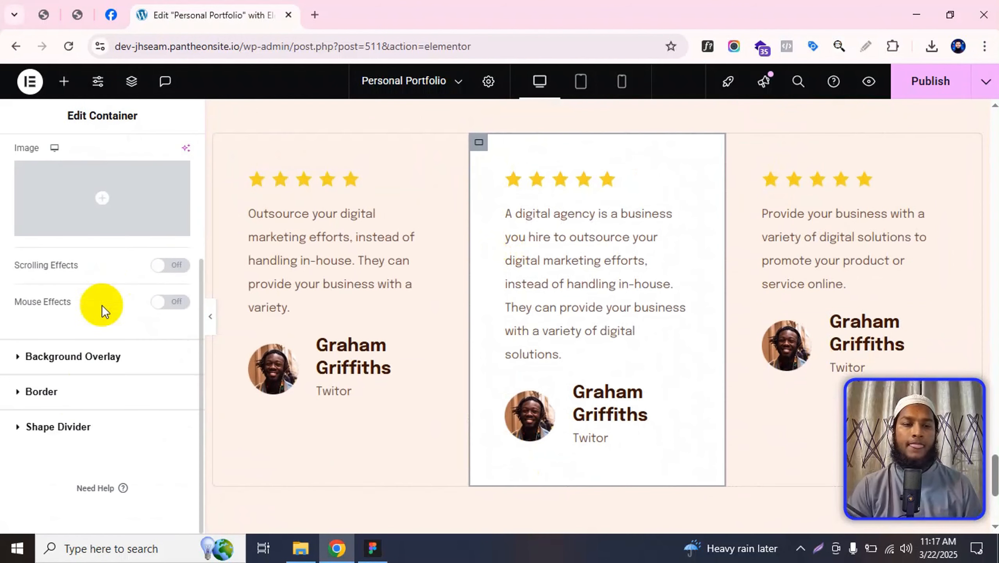
{"action": "left_click", "coordinate": [79, 404]}
{"action": "scroll", "coordinate": [114, 351], "scroll_direction": "down", "scroll_amount": 3}
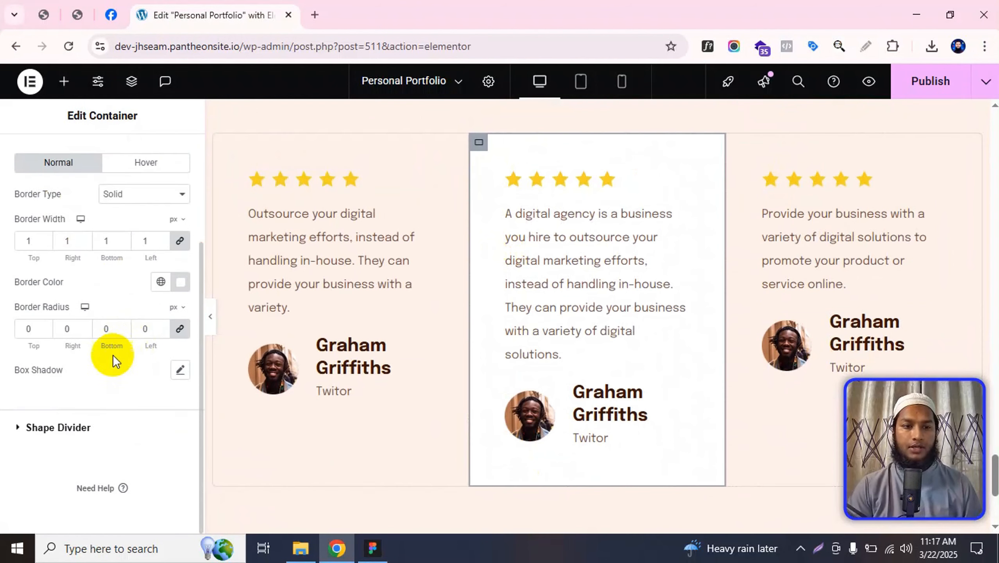
{"action": "left_click", "coordinate": [179, 331]}
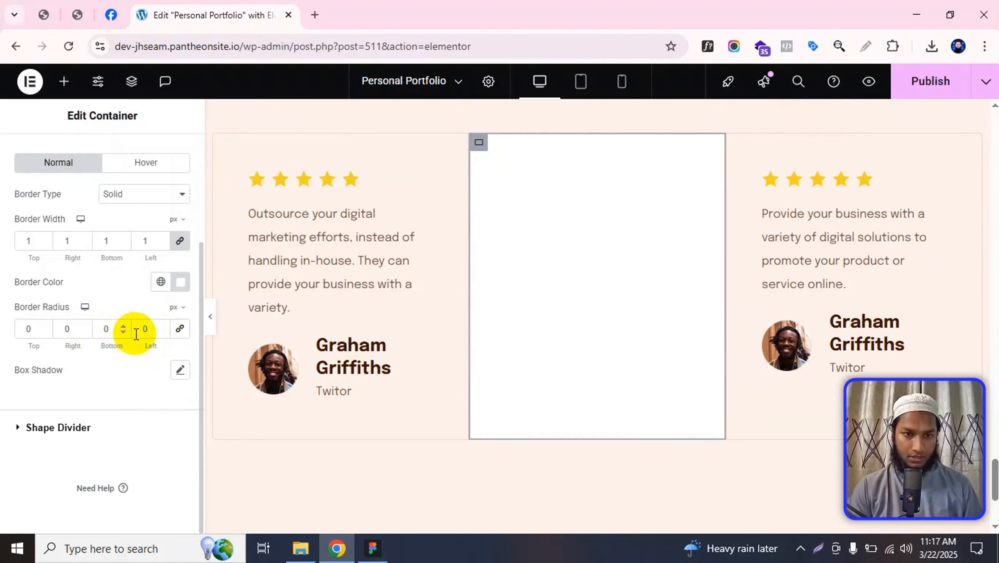
{"action": "type", "text": "6"}
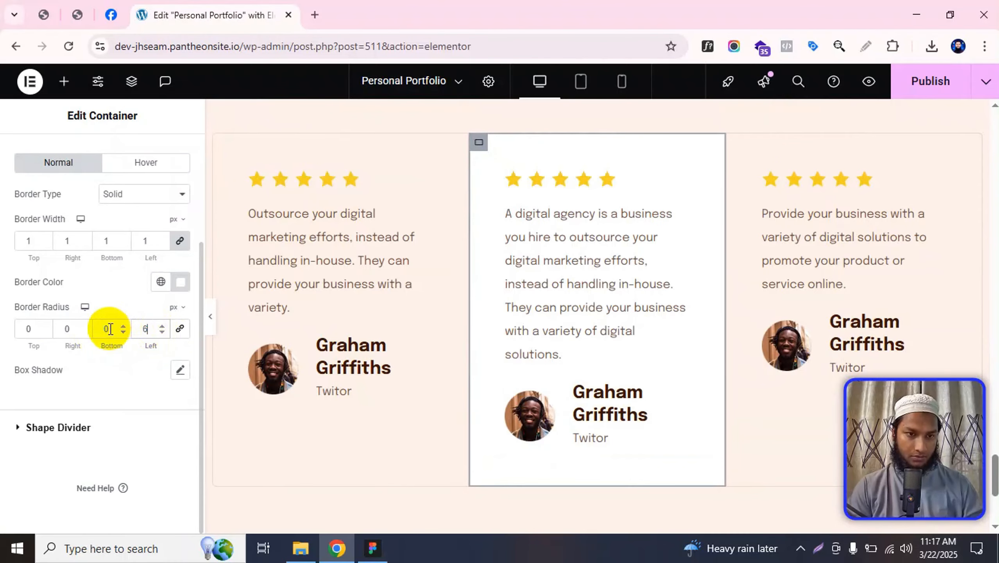
{"action": "type", "text": "6"}
- Preview the page at full width, inspect the middle card's lower corners up close and compare them with the Figma template
{"action": "left_click", "coordinate": [212, 317]}
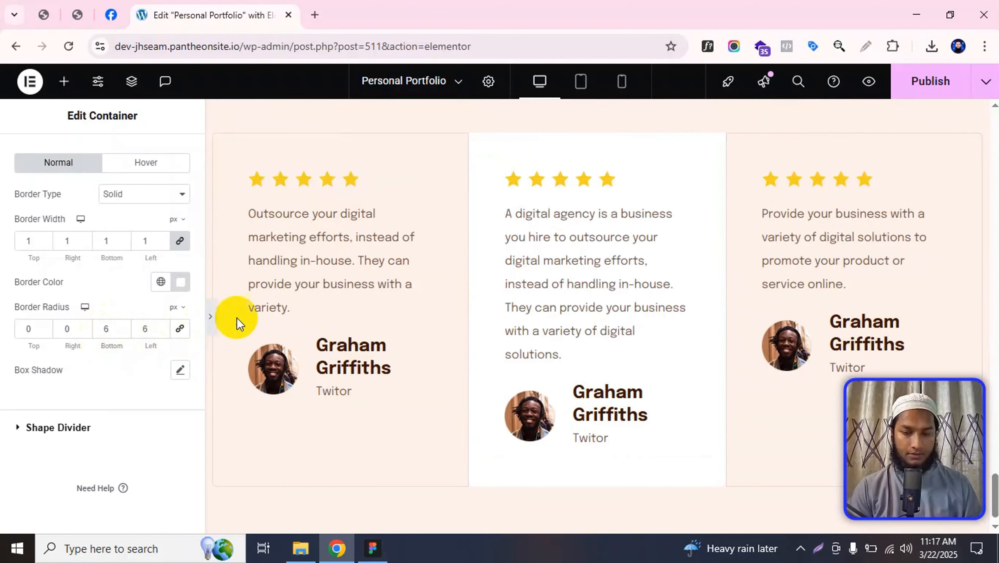
{"action": "scroll", "coordinate": [389, 410], "scroll_direction": "up", "scroll_amount": 2}
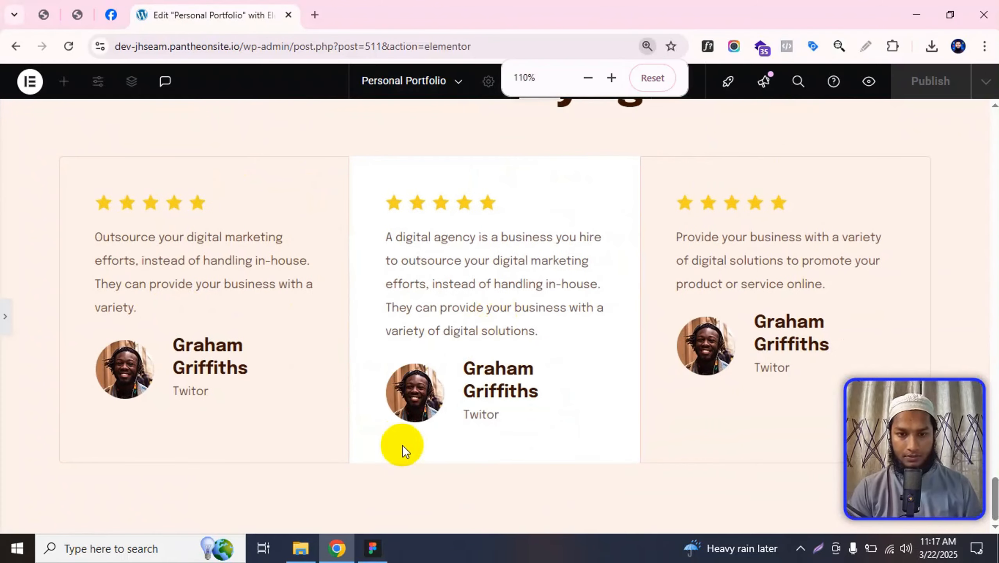
{"action": "scroll", "coordinate": [421, 433], "scroll_direction": "up", "scroll_amount": 1}
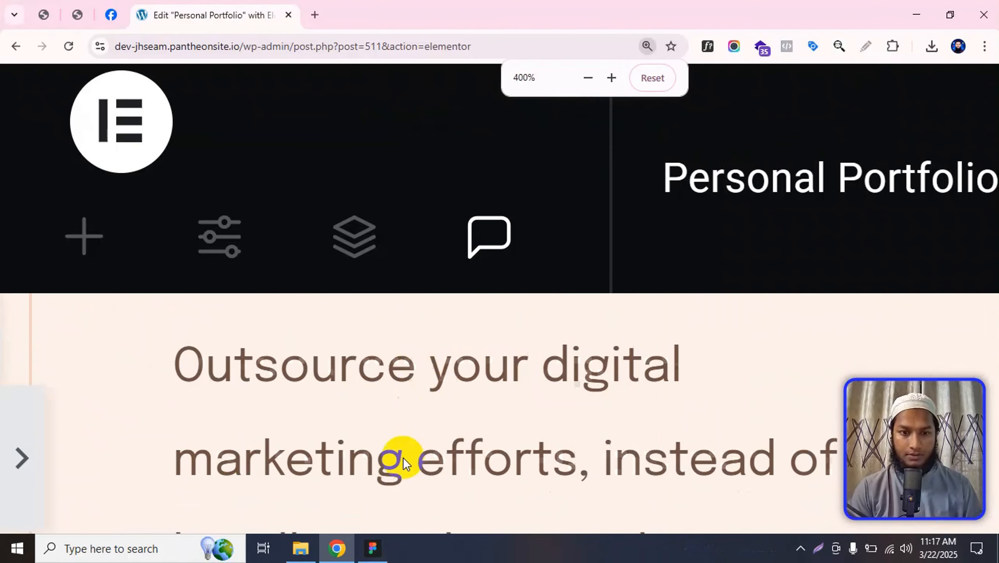
{"action": "scroll", "coordinate": [413, 435], "scroll_direction": "down", "scroll_amount": 3}
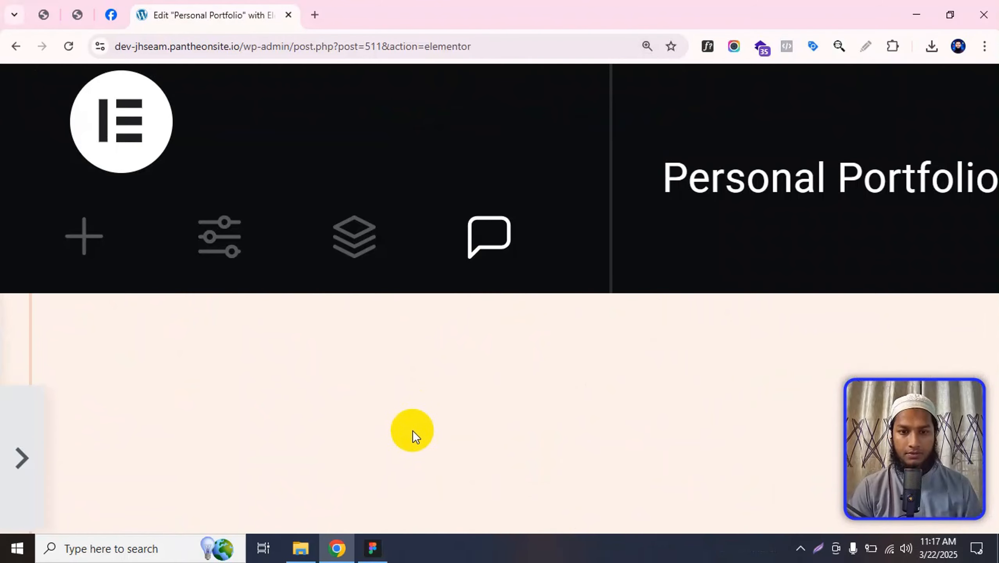
{"action": "scroll", "coordinate": [353, 425], "scroll_direction": "up", "scroll_amount": 3}
{"action": "scroll", "coordinate": [349, 426], "scroll_direction": "down", "scroll_amount": 3}
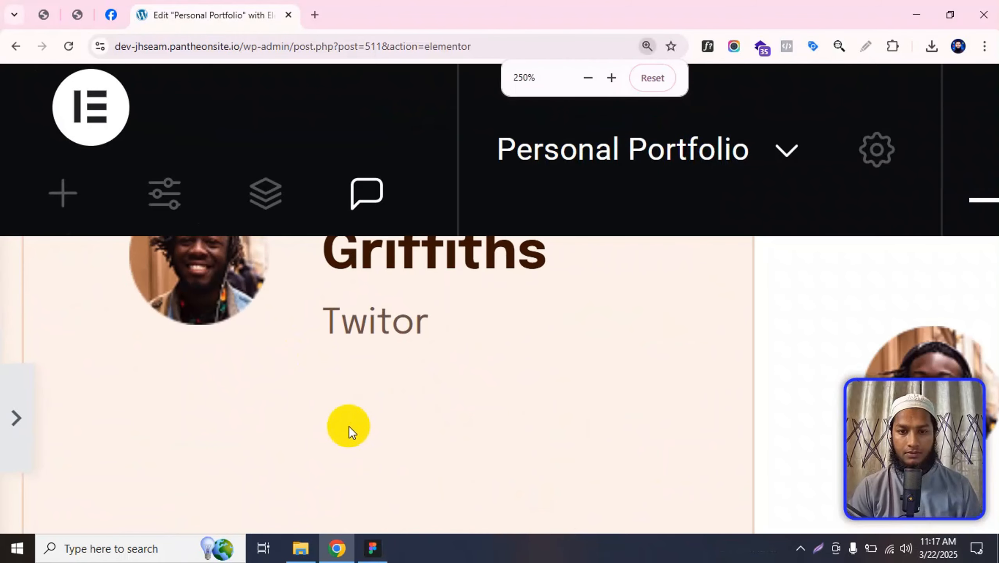
{"action": "scroll", "coordinate": [615, 383], "scroll_direction": "down", "scroll_amount": 2}
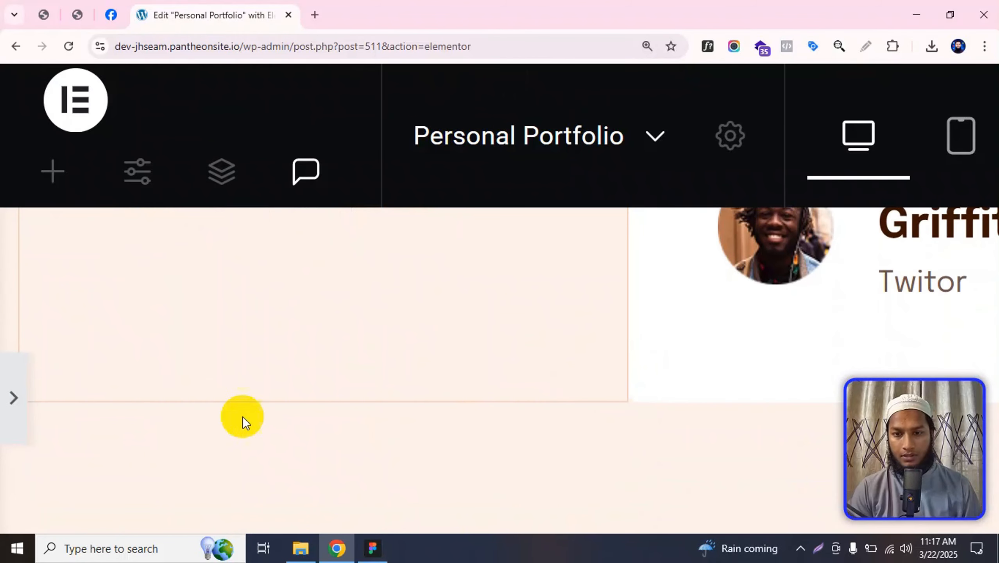
{"action": "key", "text": "alt+Tab"}
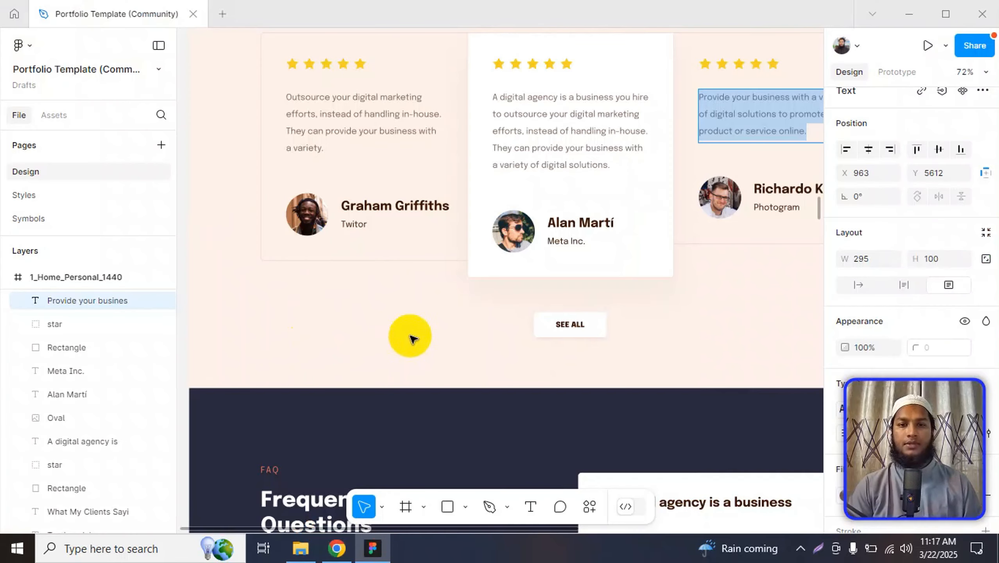
- Examine the border and lower corners of the middle testimonial card in the Portfolio Template design
{"action": "scroll", "coordinate": [645, 291], "scroll_direction": "up", "scroll_amount": 5}
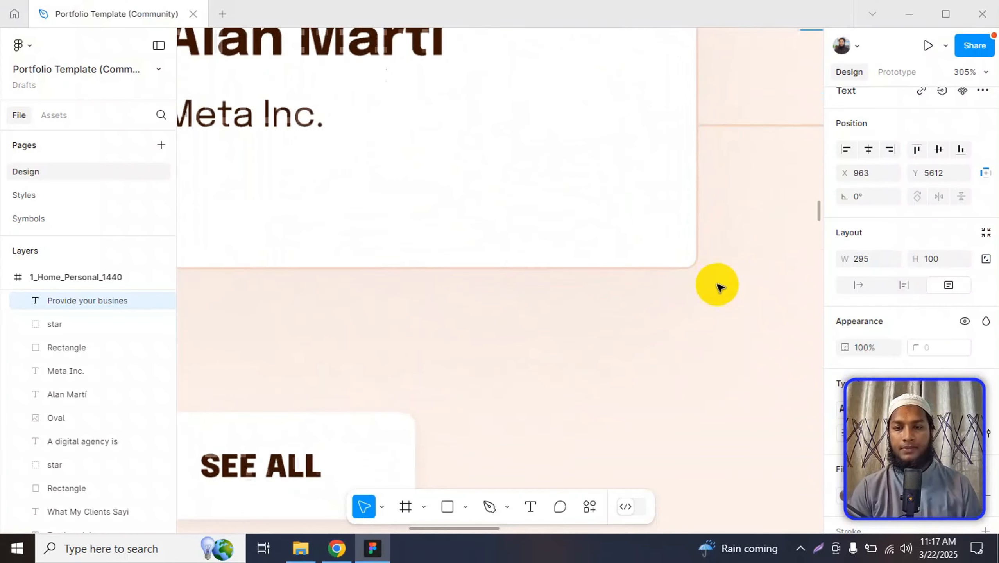
{"action": "scroll", "coordinate": [698, 284], "scroll_direction": "down", "scroll_amount": 3}
{"action": "scroll", "coordinate": [689, 297], "scroll_direction": "down", "scroll_amount": 2}
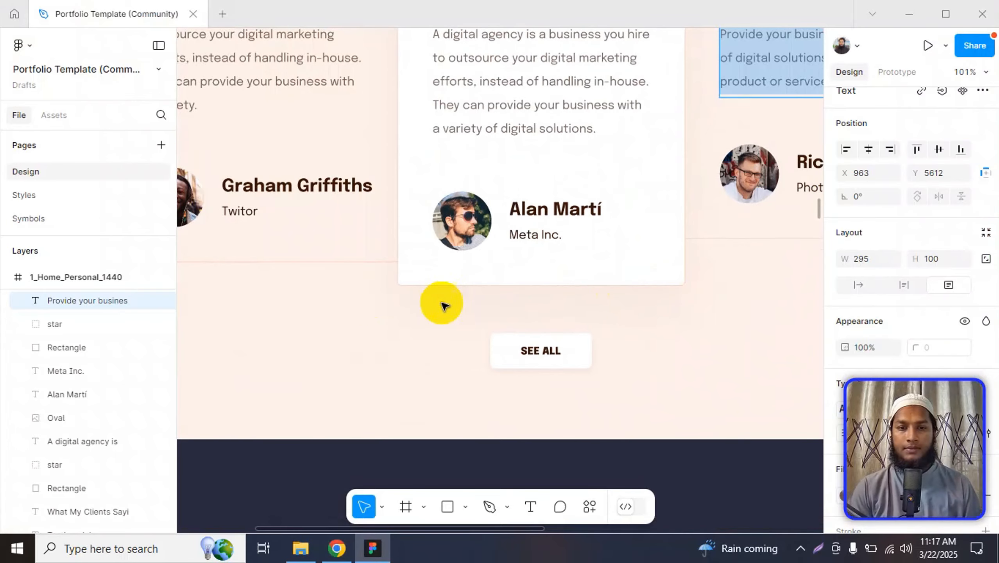
{"action": "scroll", "coordinate": [433, 304], "scroll_direction": "up", "scroll_amount": 5}
{"action": "scroll", "coordinate": [312, 297], "scroll_direction": "down", "scroll_amount": 3}
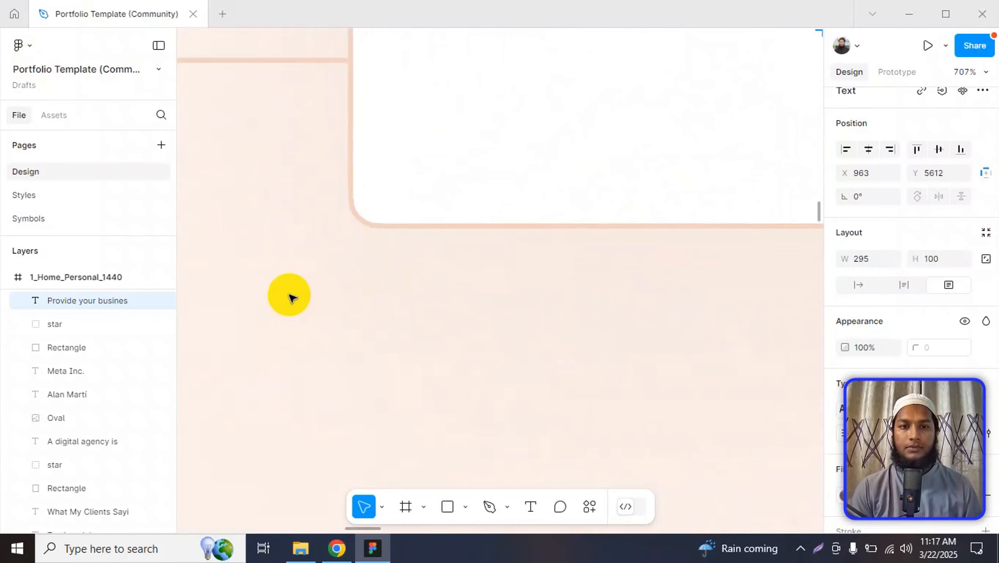
{"action": "scroll", "coordinate": [354, 296], "scroll_direction": "down", "scroll_amount": 4}
{"action": "scroll", "coordinate": [584, 254], "scroll_direction": "up", "scroll_amount": 3}
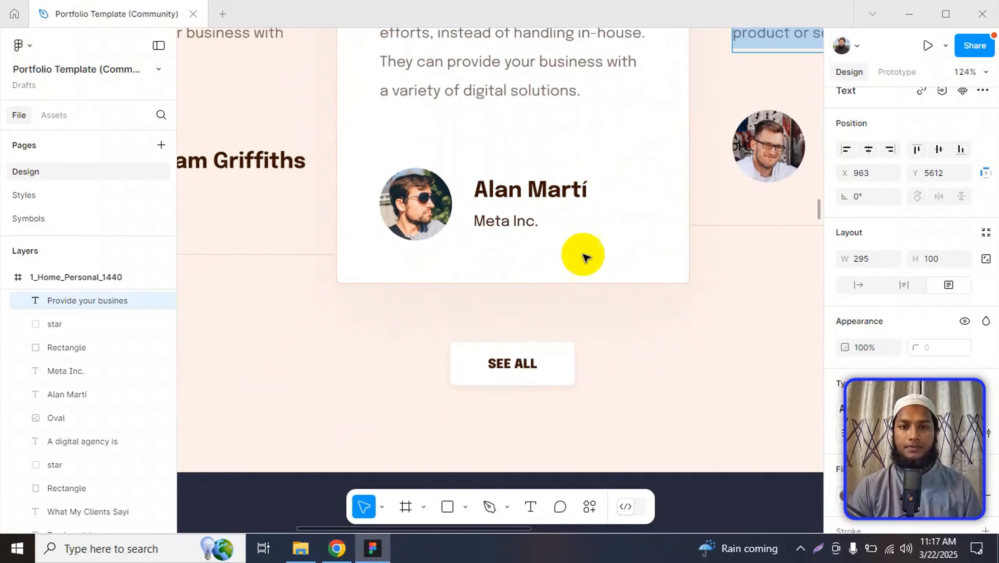
{"action": "scroll", "coordinate": [750, 310], "scroll_direction": "up", "scroll_amount": 3}
{"action": "scroll", "coordinate": [754, 312], "scroll_direction": "down", "scroll_amount": 4}
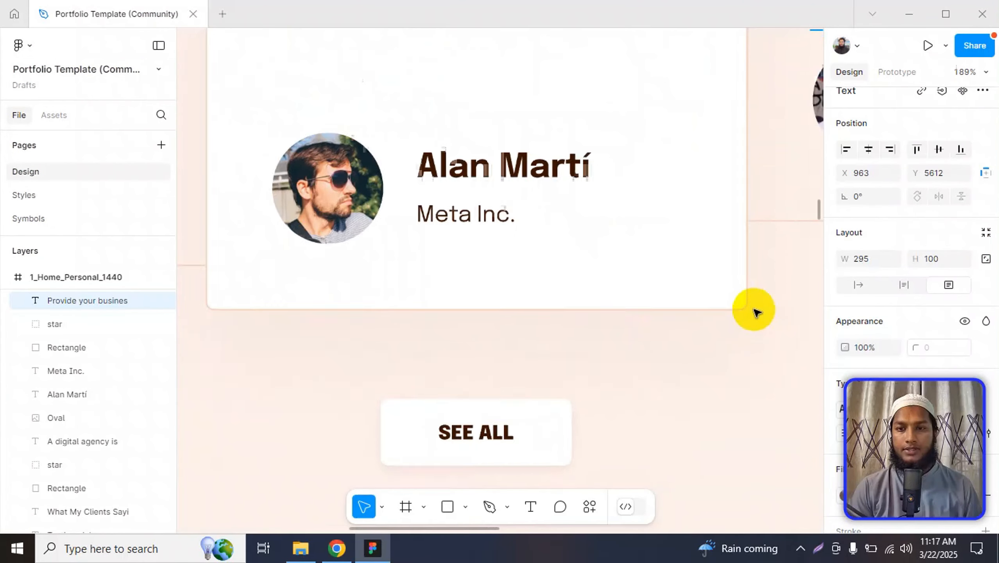
{"action": "scroll", "coordinate": [300, 301], "scroll_direction": "down", "scroll_amount": 3}
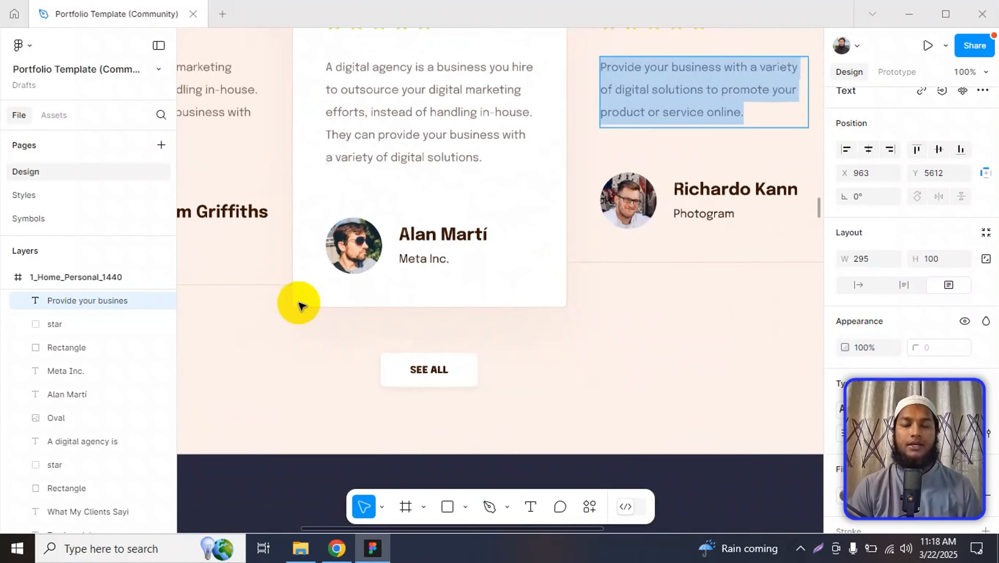
{"action": "scroll", "coordinate": [669, 264], "scroll_direction": "down", "scroll_amount": 2}
- Switch to the Elementor editor in Chrome and reset the page zoom to 100%
{"action": "key", "text": "alt+Tab"}
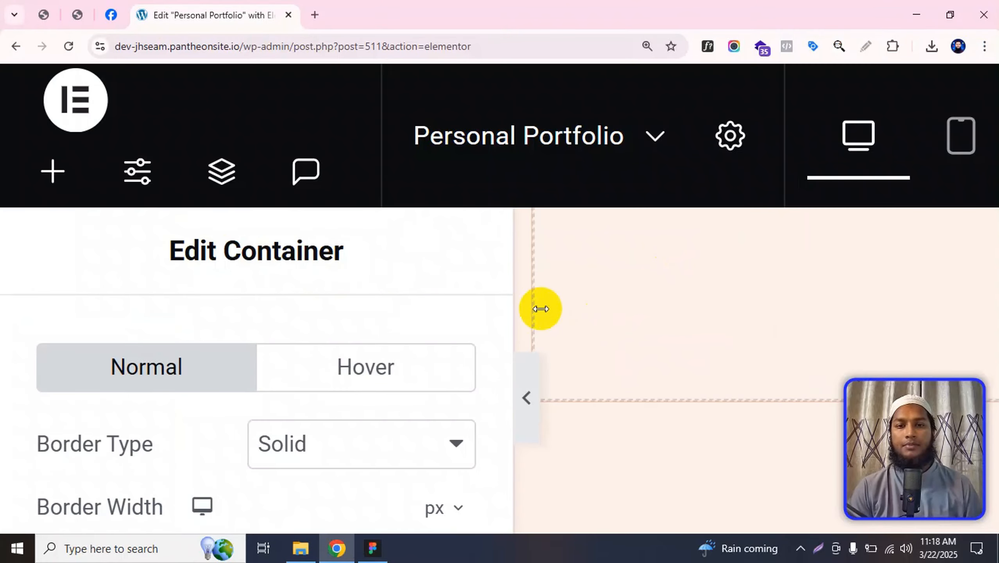
{"action": "left_click", "coordinate": [647, 47]}
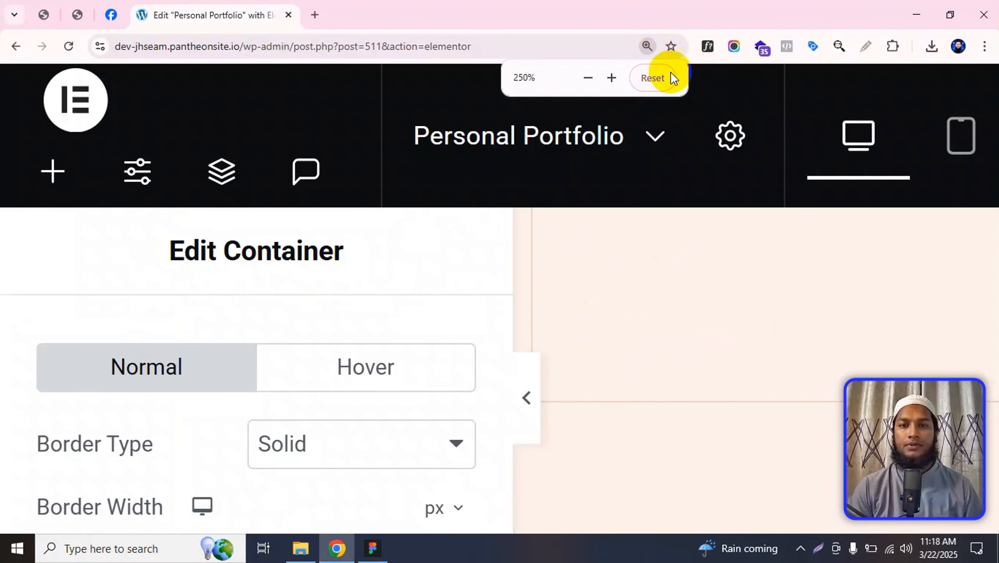
{"action": "left_click", "coordinate": [670, 73]}
{"action": "scroll", "coordinate": [498, 298], "scroll_direction": "up", "scroll_amount": 5}
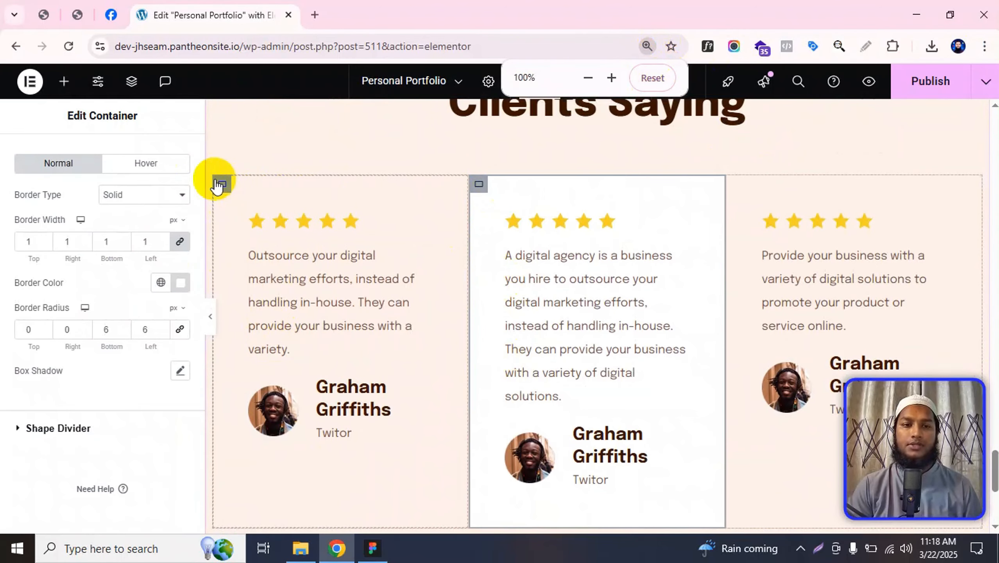
- Unlink the first testimonial card's border widths and set its right border width to 0 px
{"action": "left_click", "coordinate": [301, 208]}
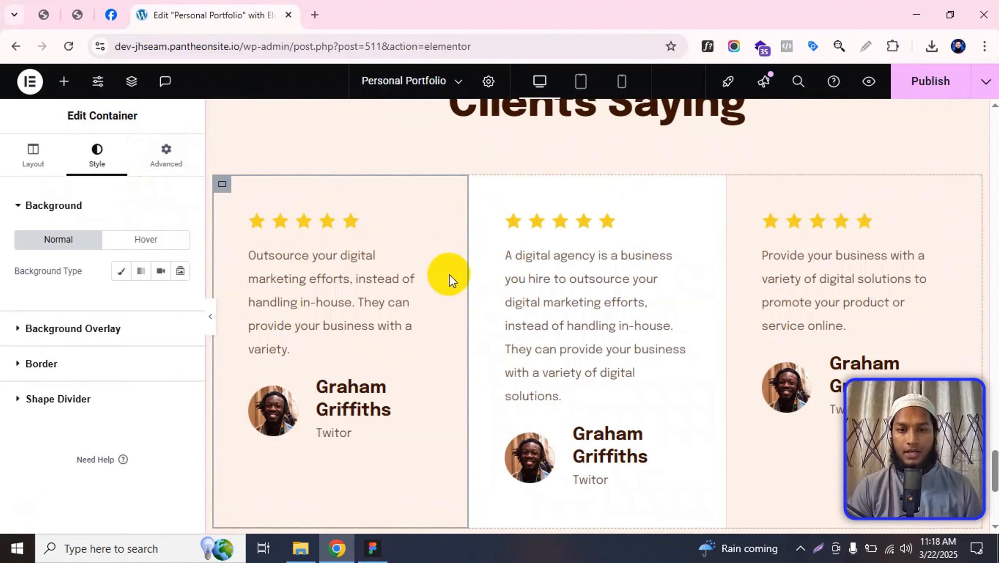
{"action": "left_click", "coordinate": [60, 363]}
{"action": "scroll", "coordinate": [130, 316], "scroll_direction": "down", "scroll_amount": 4}
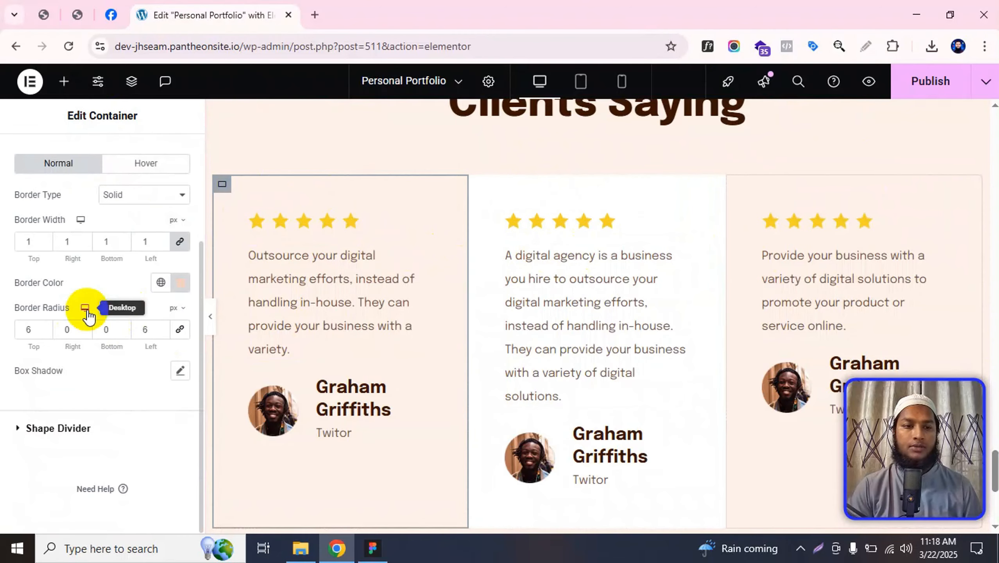
{"action": "left_click", "coordinate": [180, 243]}
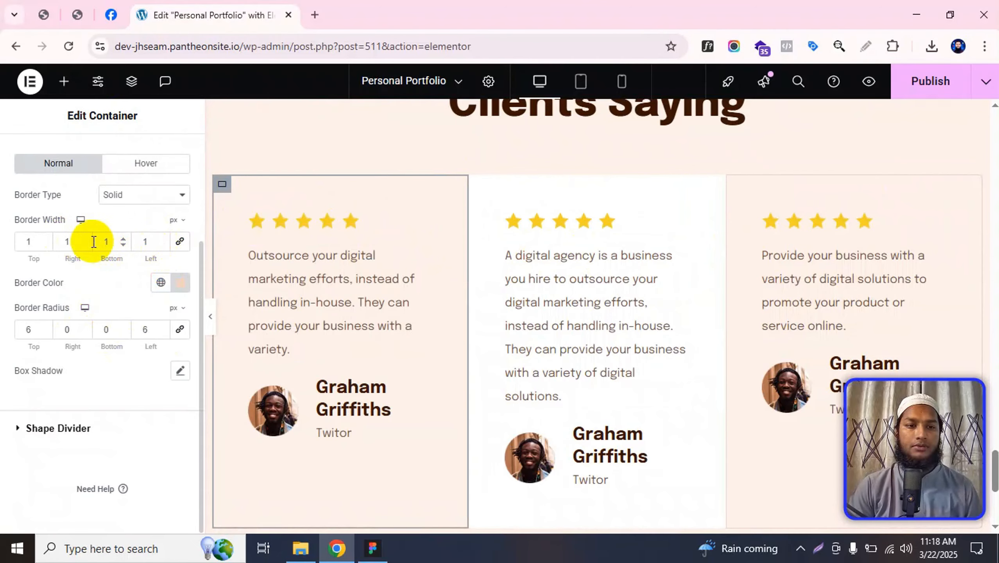
{"action": "left_click", "coordinate": [65, 241]}
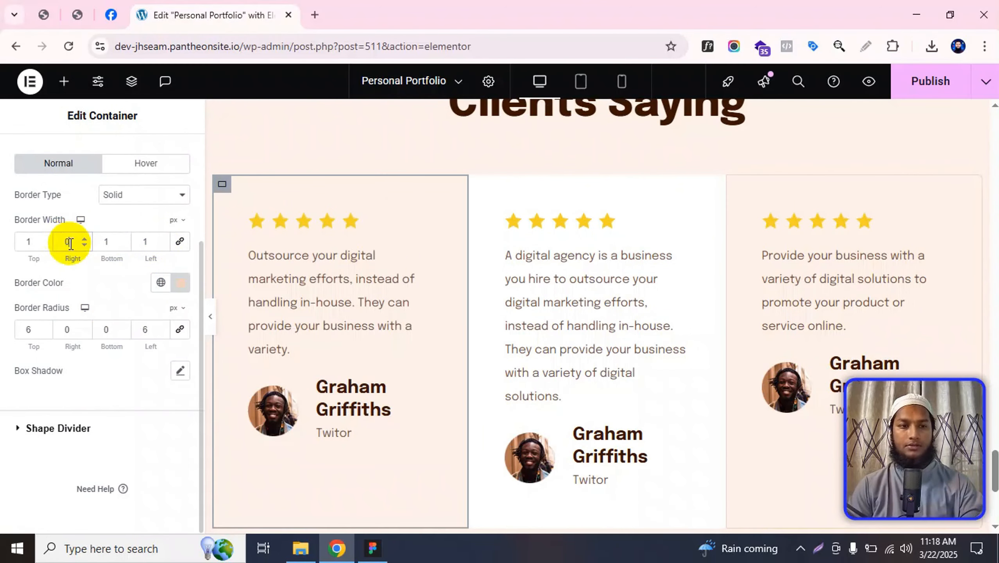
- Unlink the third testimonial card's border widths and set its bottom border width to 0 px
{"action": "left_click", "coordinate": [734, 185]}
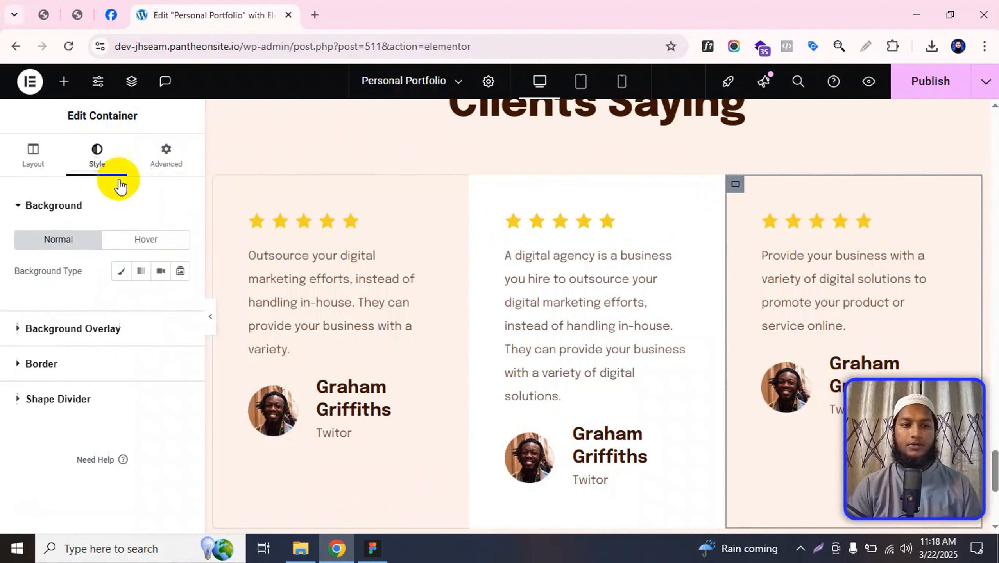
{"action": "left_click", "coordinate": [105, 362]}
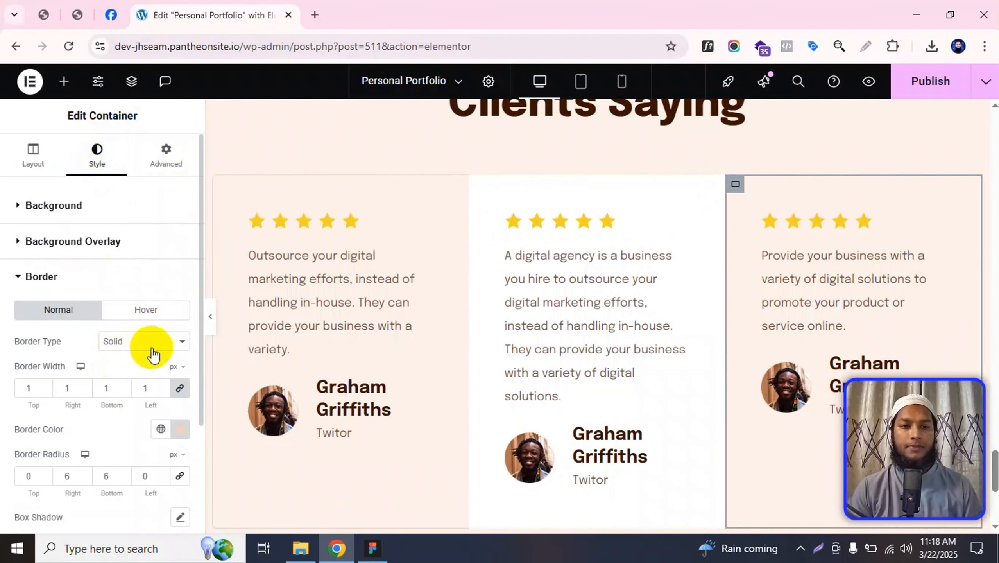
{"action": "scroll", "coordinate": [153, 354], "scroll_direction": "down", "scroll_amount": 3}
{"action": "left_click", "coordinate": [181, 242]}
{"action": "double_click", "coordinate": [107, 241]}
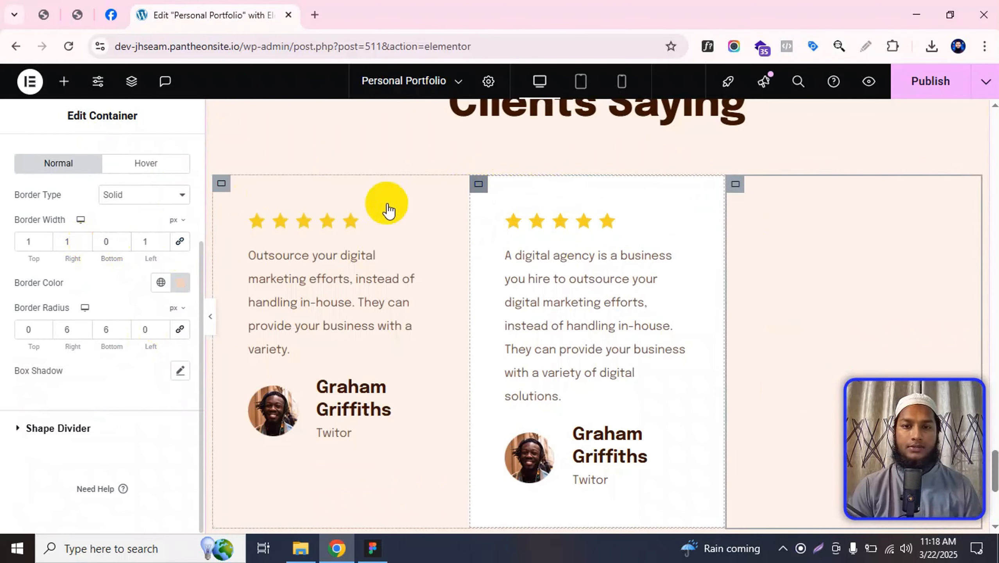
- Set the middle testimonial card's border color to F3D1BF and preview the cards at full page width
{"action": "scroll", "coordinate": [106, 355], "scroll_direction": "down", "scroll_amount": 4}
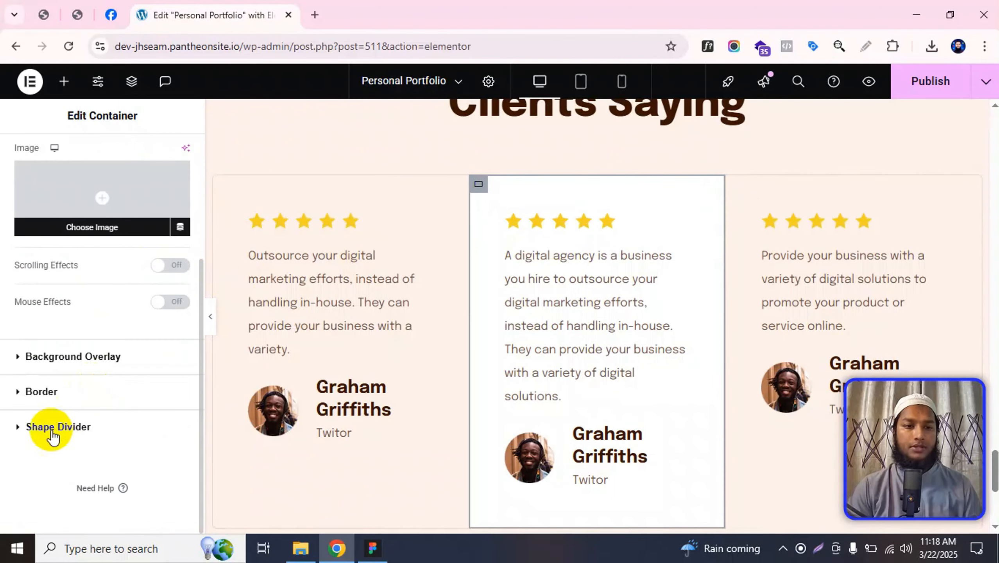
{"action": "left_click", "coordinate": [69, 392]}
{"action": "scroll", "coordinate": [149, 351], "scroll_direction": "down", "scroll_amount": 3}
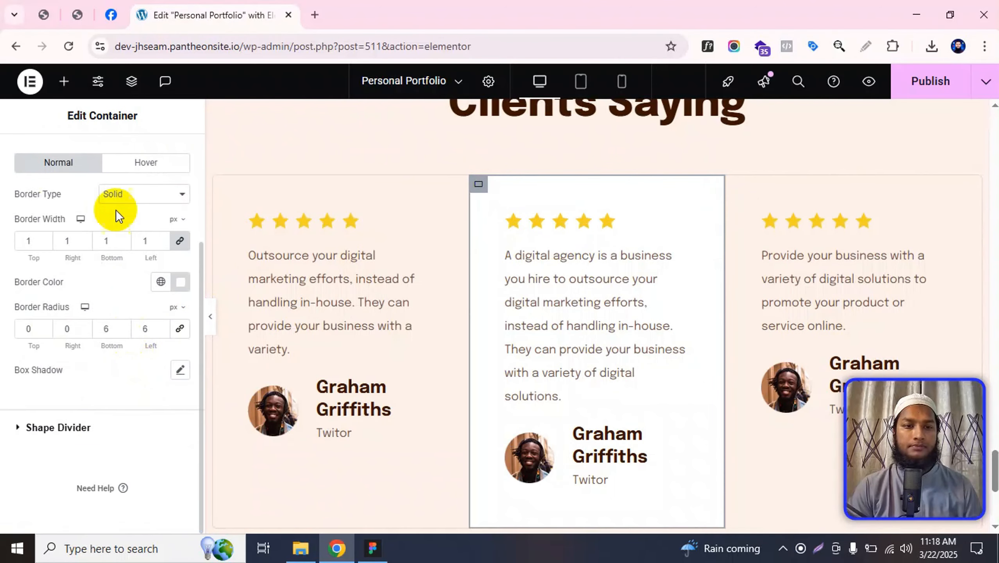
{"action": "left_click", "coordinate": [180, 287]}
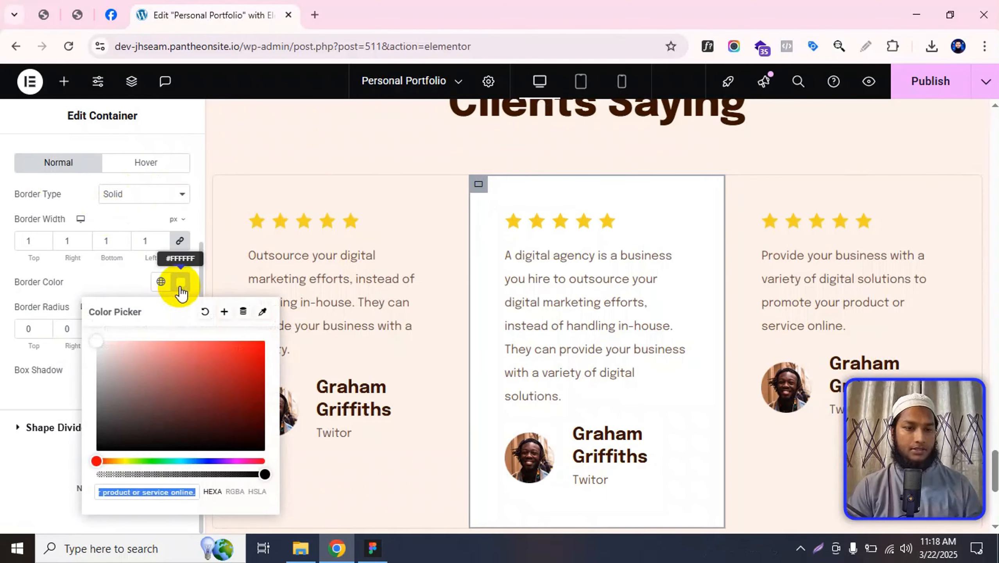
{"action": "key", "text": "super+v"}
{"action": "left_click", "coordinate": [85, 361]}
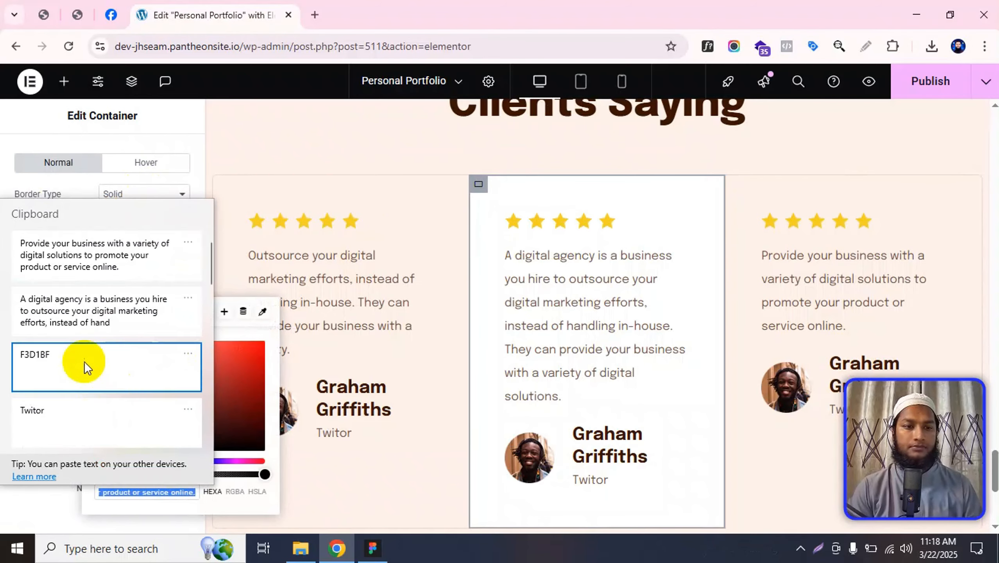
{"action": "left_click", "coordinate": [101, 278]}
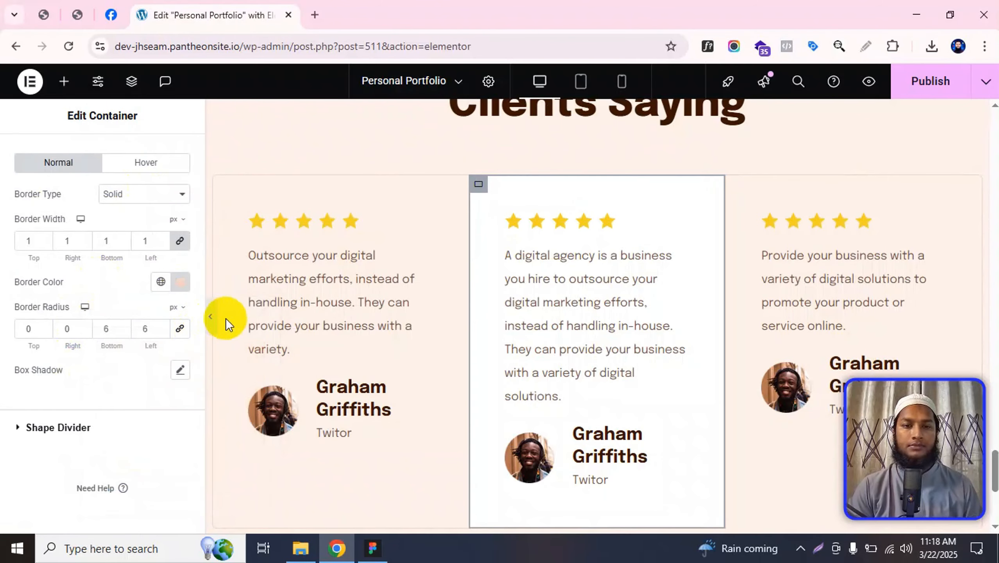
{"action": "left_click", "coordinate": [217, 321]}
{"action": "scroll", "coordinate": [578, 345], "scroll_direction": "down", "scroll_amount": 1}
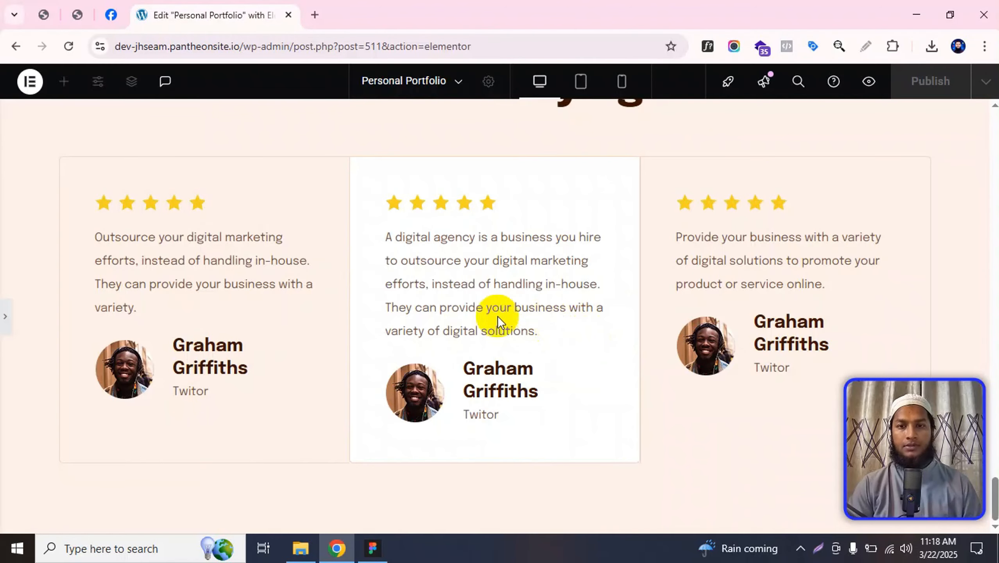
{"action": "left_click", "coordinate": [5, 318]}
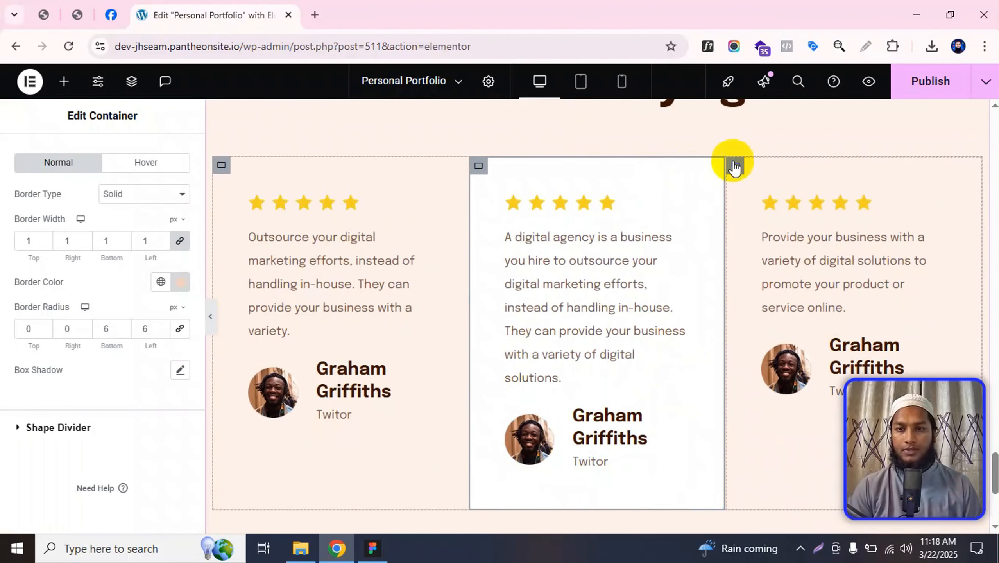
- Set the third testimonial card's bottom border width to 1 px and left width to 0 px, and preview the cards at full page width
{"action": "left_click", "coordinate": [735, 167]}
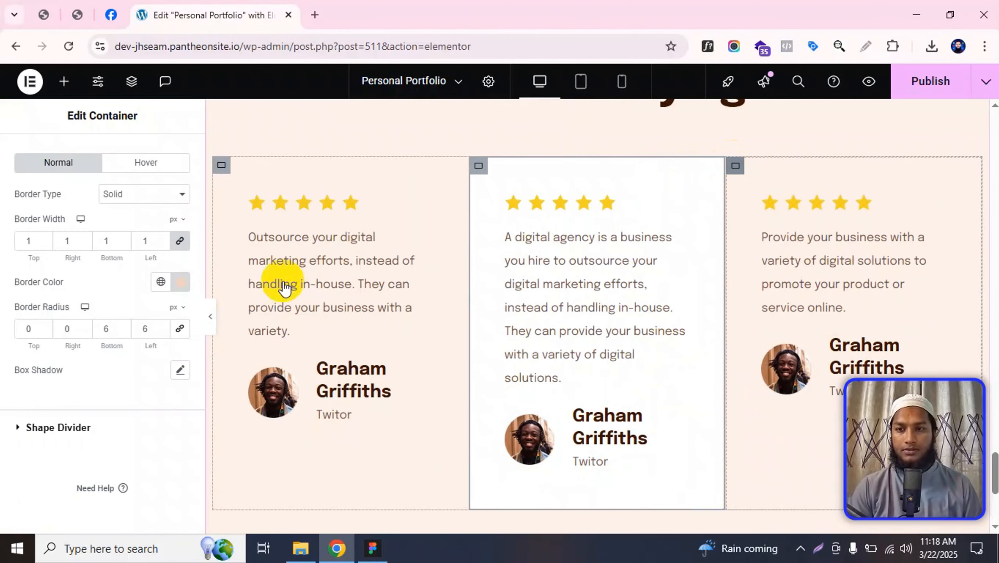
{"action": "left_click", "coordinate": [59, 366]}
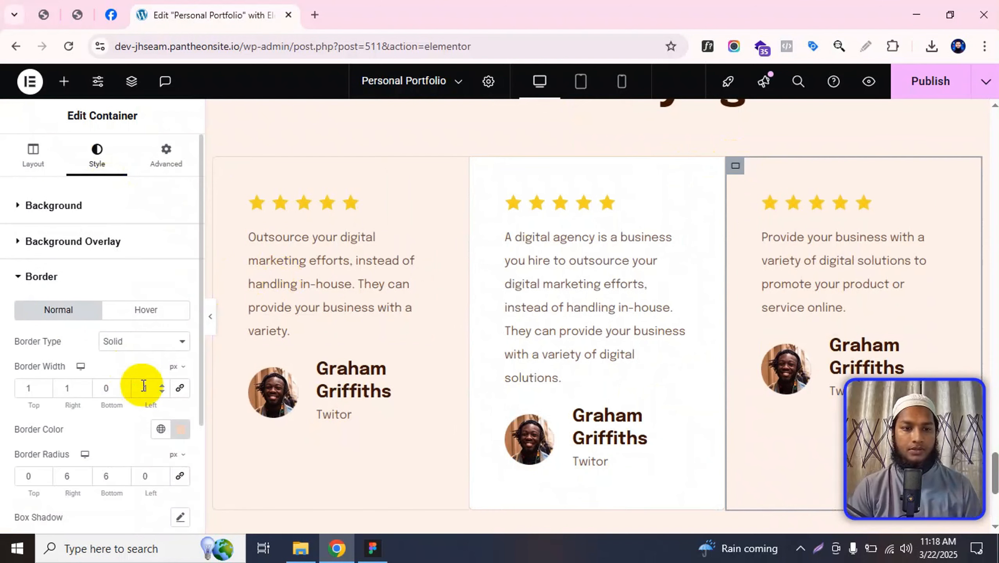
{"action": "scroll", "coordinate": [111, 384], "scroll_direction": "down", "scroll_amount": 2}
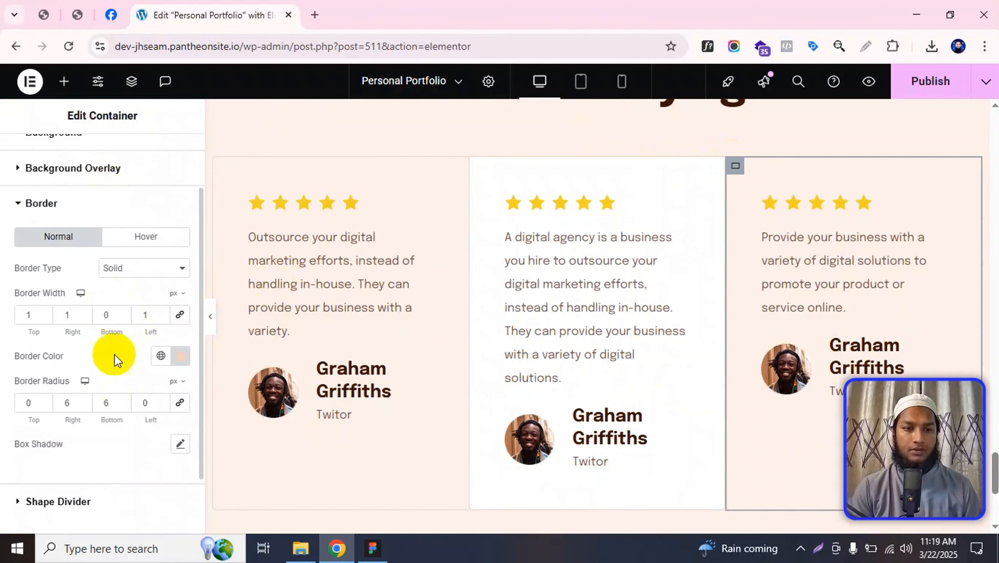
{"action": "double_click", "coordinate": [112, 314]}
{"action": "type", "text": "1"}
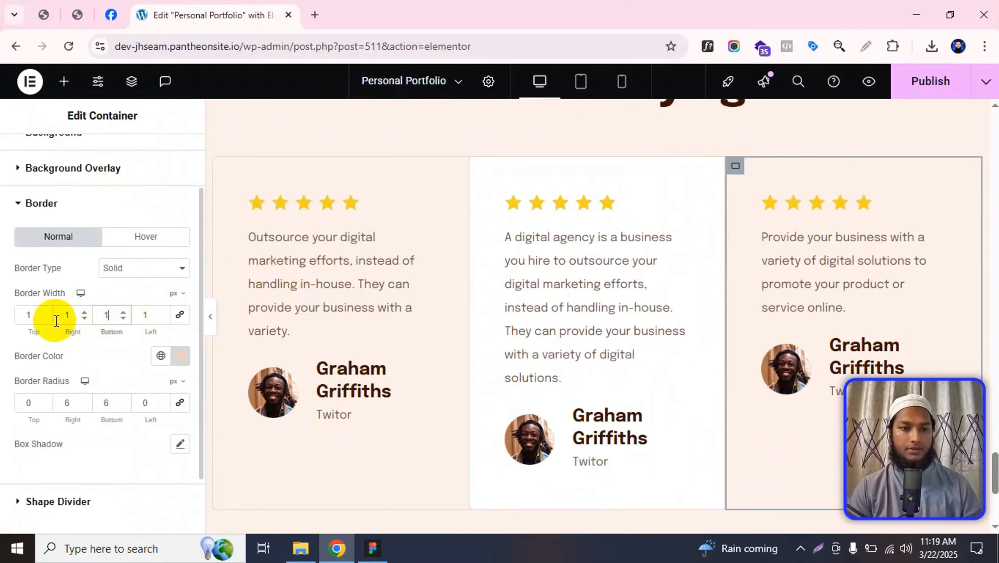
{"action": "double_click", "coordinate": [147, 314]}
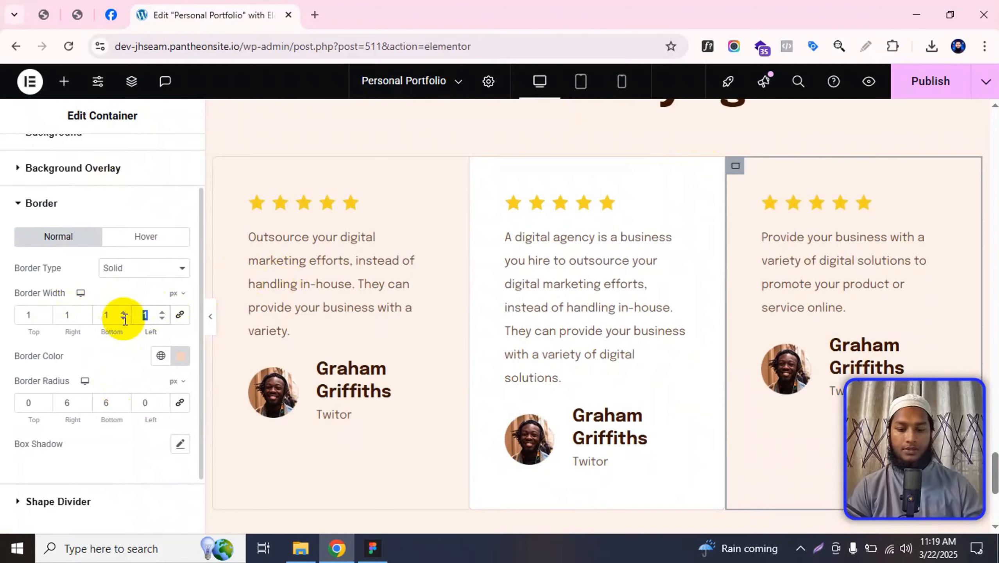
{"action": "type", "text": "0"}
{"action": "left_click", "coordinate": [210, 316]}
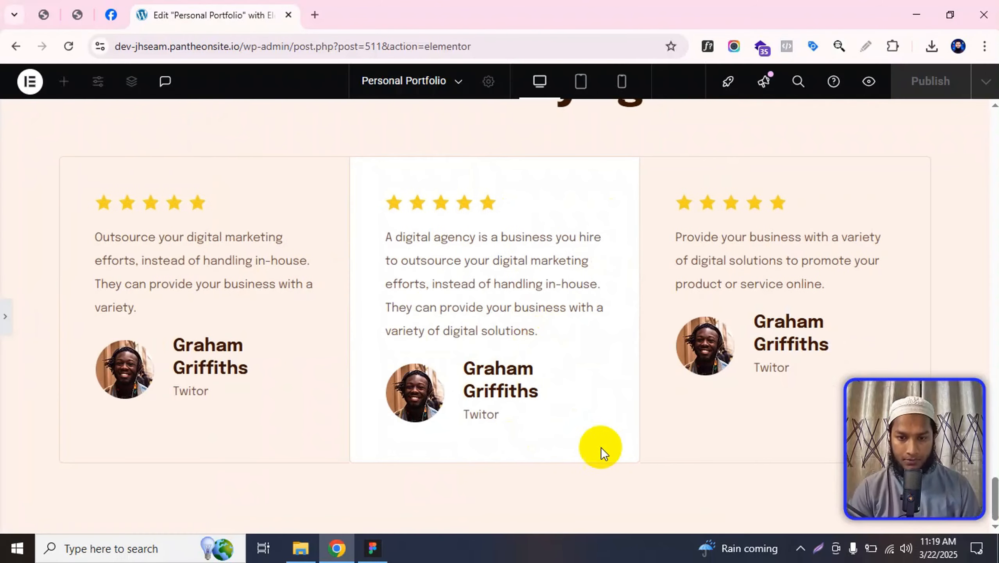
{"action": "left_click", "coordinate": [5, 316]}
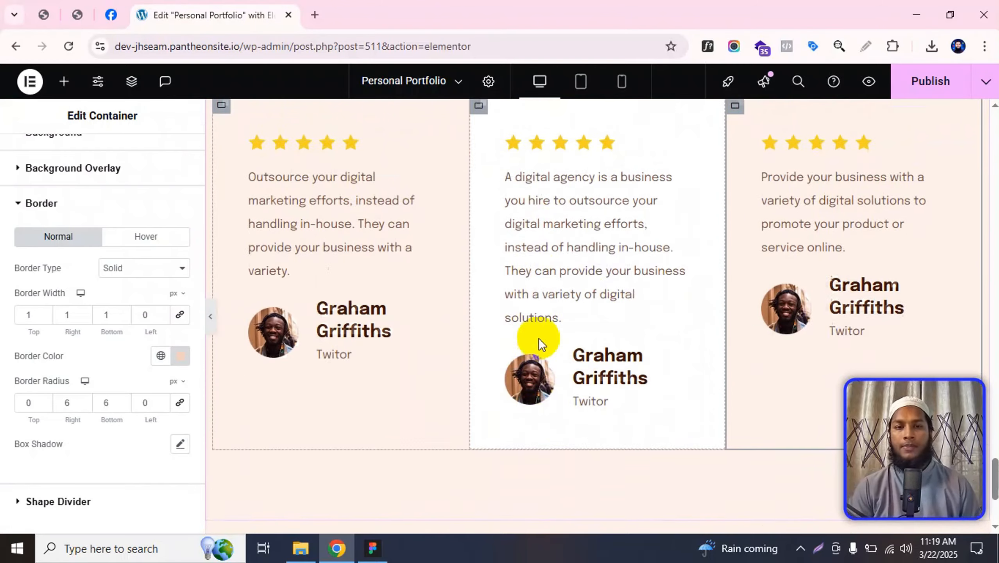
- Open the Structure view, select the container that holds the three testimonial cards, and collapse its contents
{"action": "scroll", "coordinate": [536, 327], "scroll_direction": "up", "scroll_amount": 3}
{"action": "scroll", "coordinate": [533, 305], "scroll_direction": "down", "scroll_amount": 3}
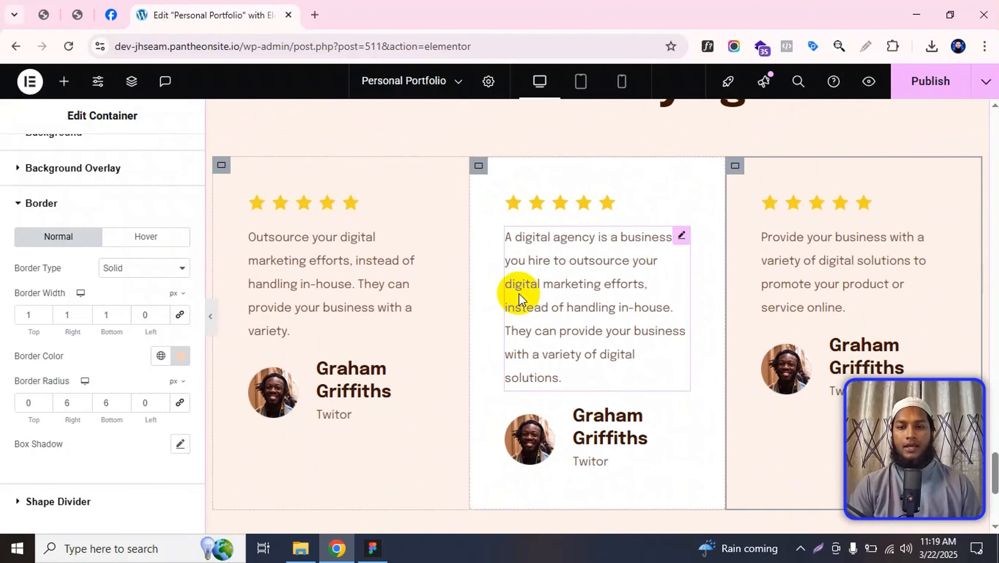
{"action": "right_click", "coordinate": [478, 167]}
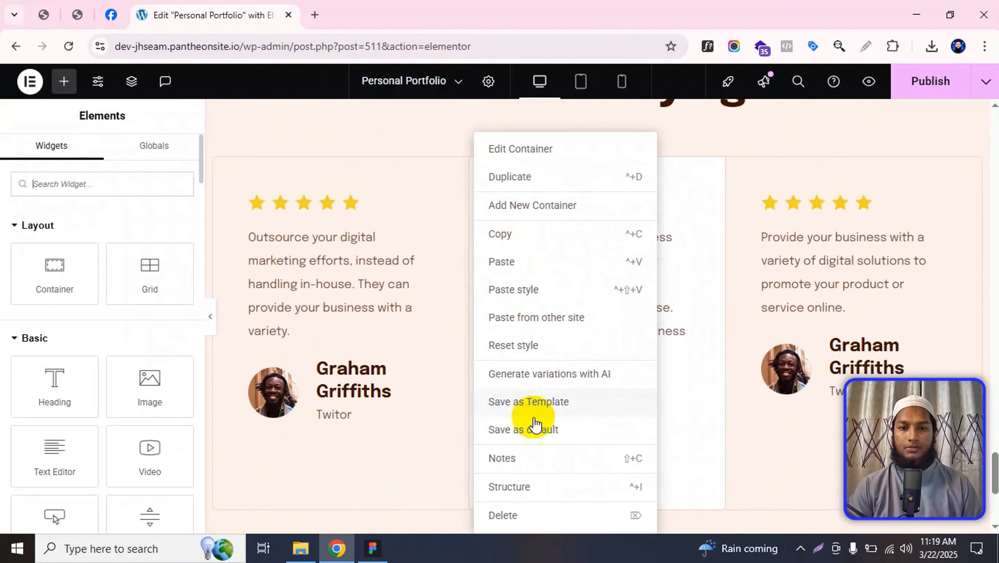
{"action": "left_click", "coordinate": [556, 489]}
{"action": "left_click", "coordinate": [851, 193]}
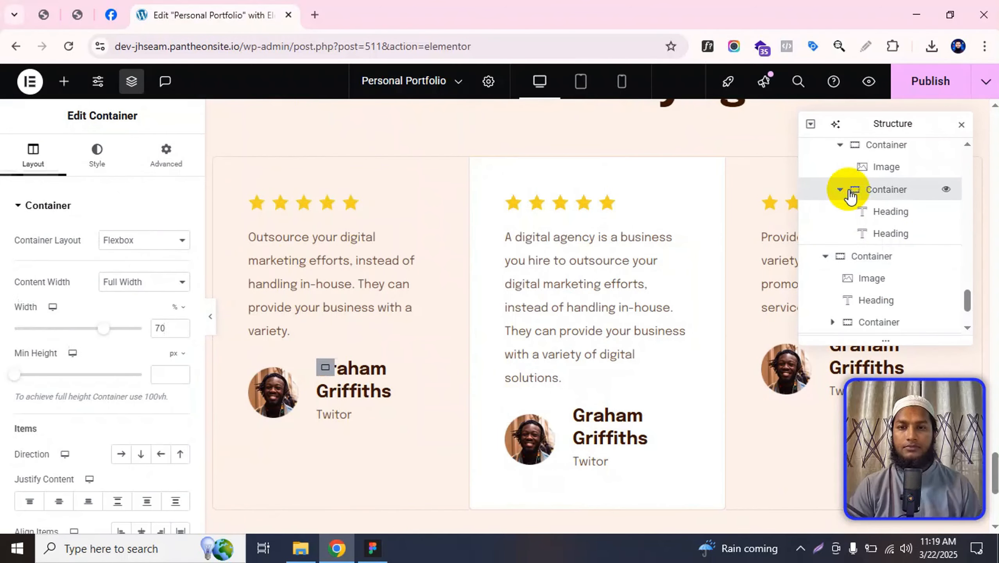
{"action": "scroll", "coordinate": [852, 195], "scroll_direction": "up", "scroll_amount": 1}
{"action": "scroll", "coordinate": [857, 222], "scroll_direction": "up", "scroll_amount": 2}
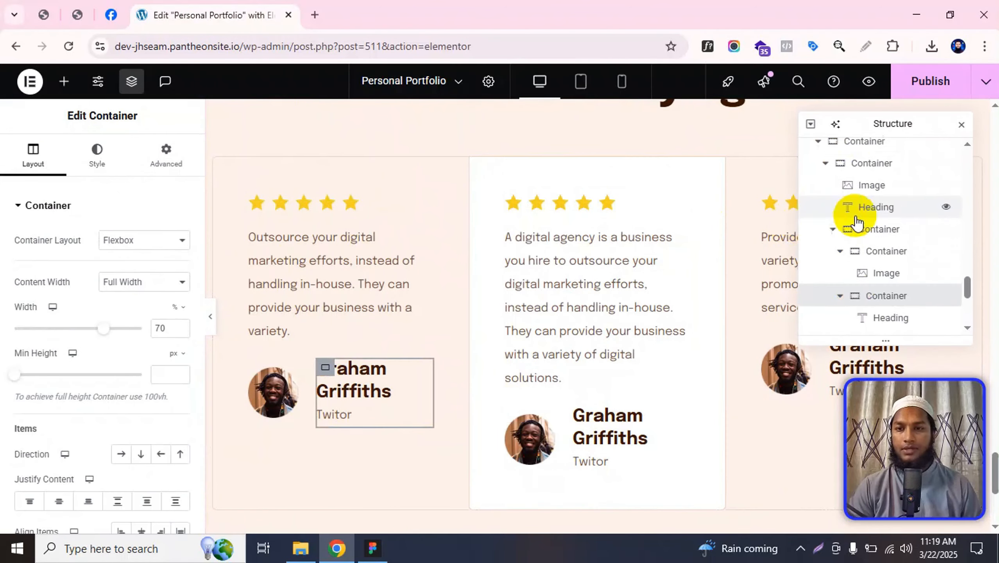
{"action": "left_click", "coordinate": [857, 194]}
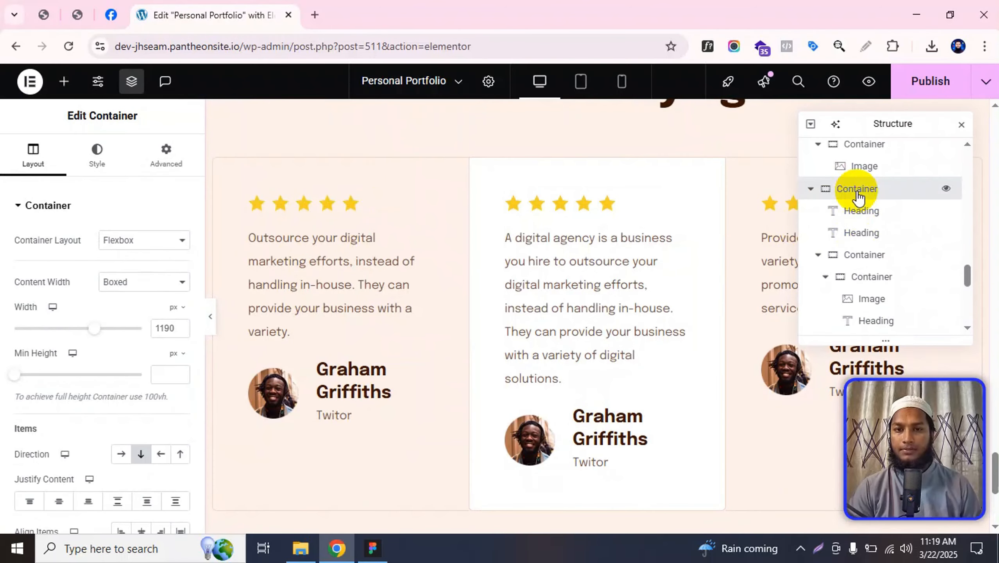
{"action": "left_click", "coordinate": [831, 254]}
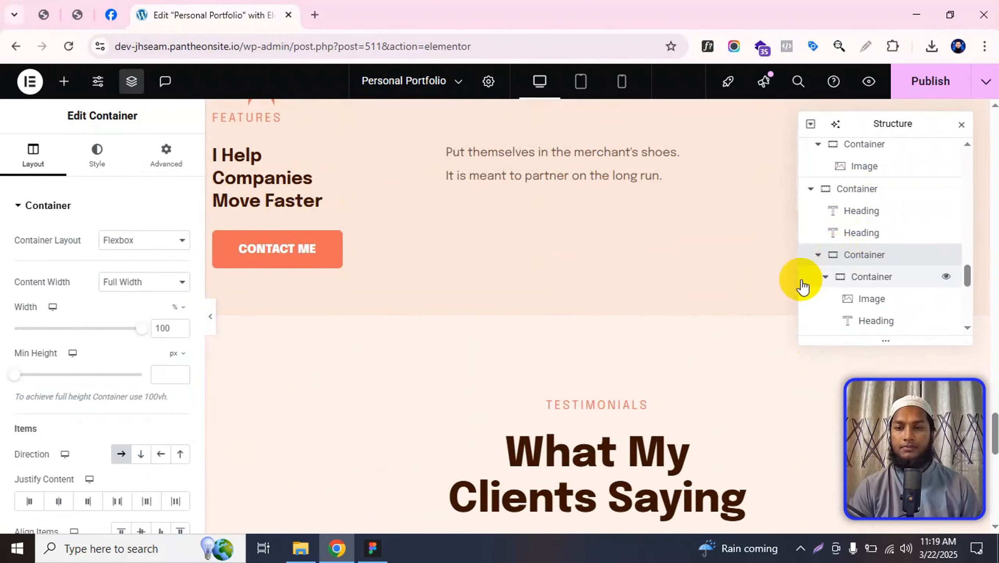
{"action": "scroll", "coordinate": [666, 285], "scroll_direction": "down", "scroll_amount": 3}
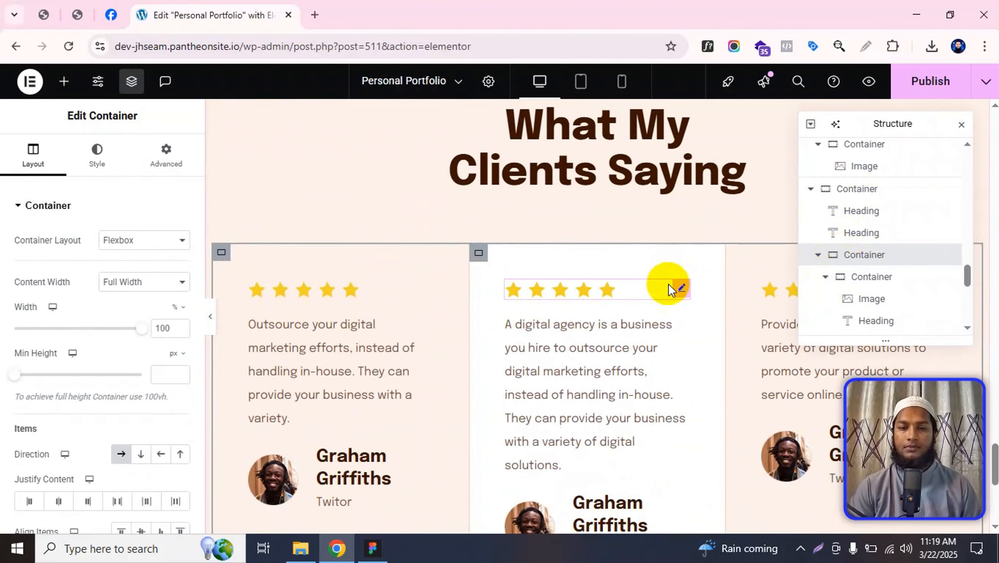
{"action": "left_click", "coordinate": [818, 255]}
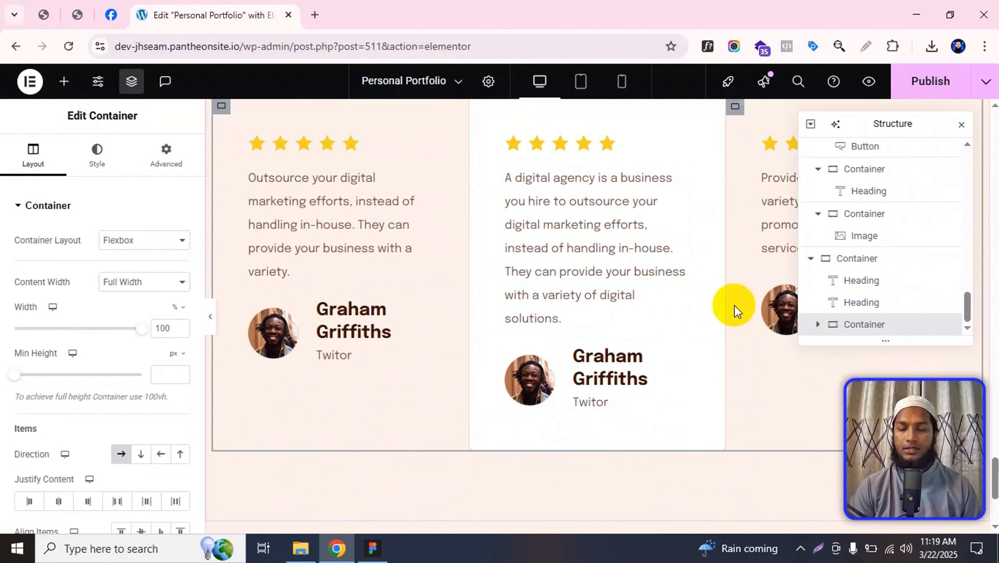
- Try Start and Stretch item alignment on the container holding the testimonial cards, checking the card heights
{"action": "scroll", "coordinate": [442, 250], "scroll_direction": "up", "scroll_amount": 3}
{"action": "scroll", "coordinate": [134, 319], "scroll_direction": "down", "scroll_amount": 3}
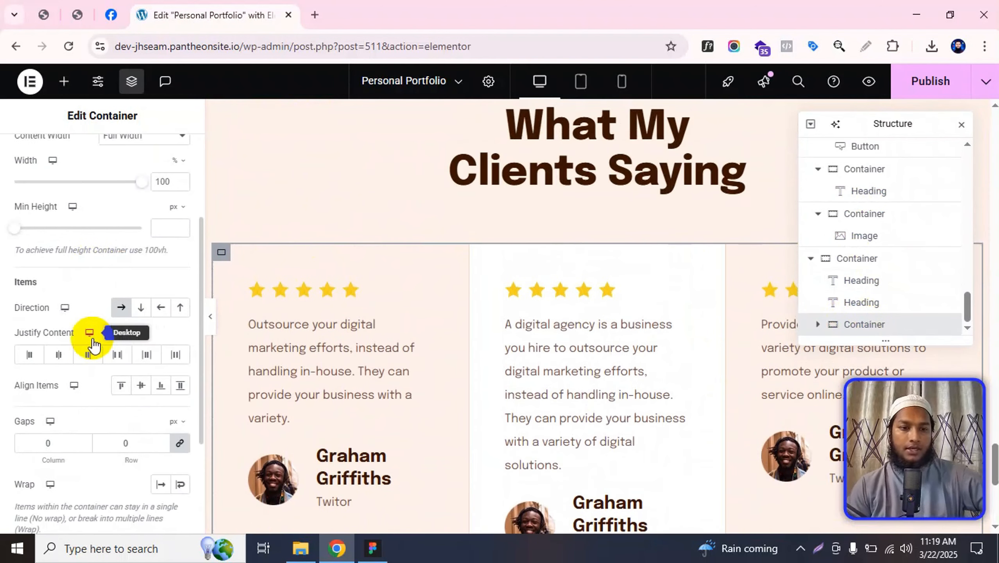
{"action": "left_click", "coordinate": [124, 386]}
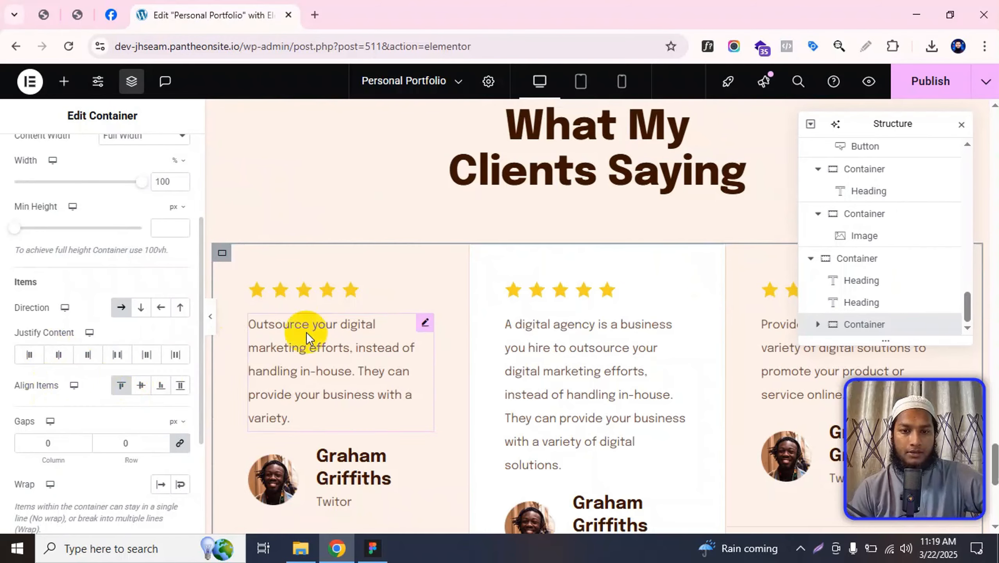
{"action": "scroll", "coordinate": [315, 331], "scroll_direction": "down", "scroll_amount": 4}
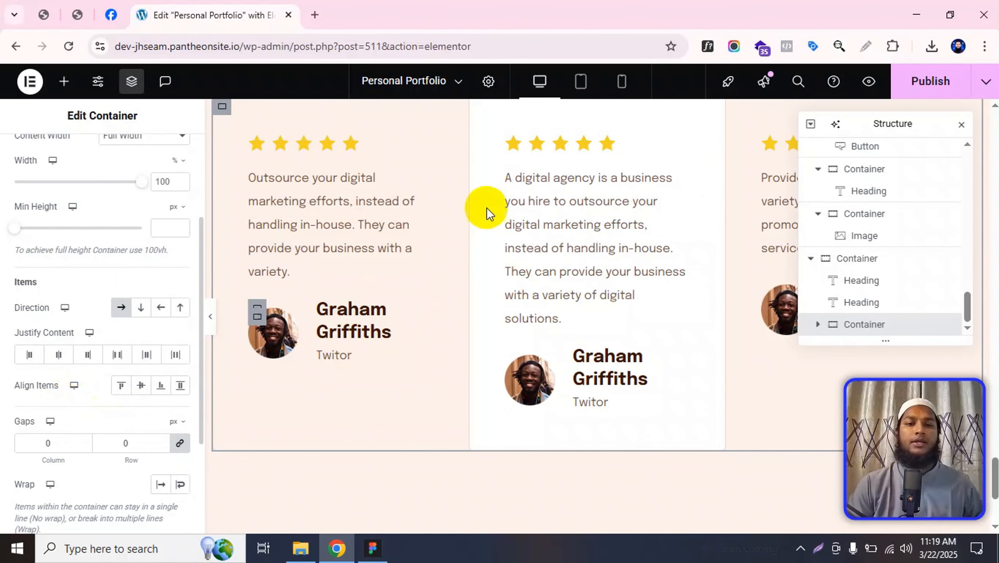
{"action": "scroll", "coordinate": [485, 200], "scroll_direction": "up", "scroll_amount": 1}
{"action": "scroll", "coordinate": [484, 198], "scroll_direction": "down", "scroll_amount": 2}
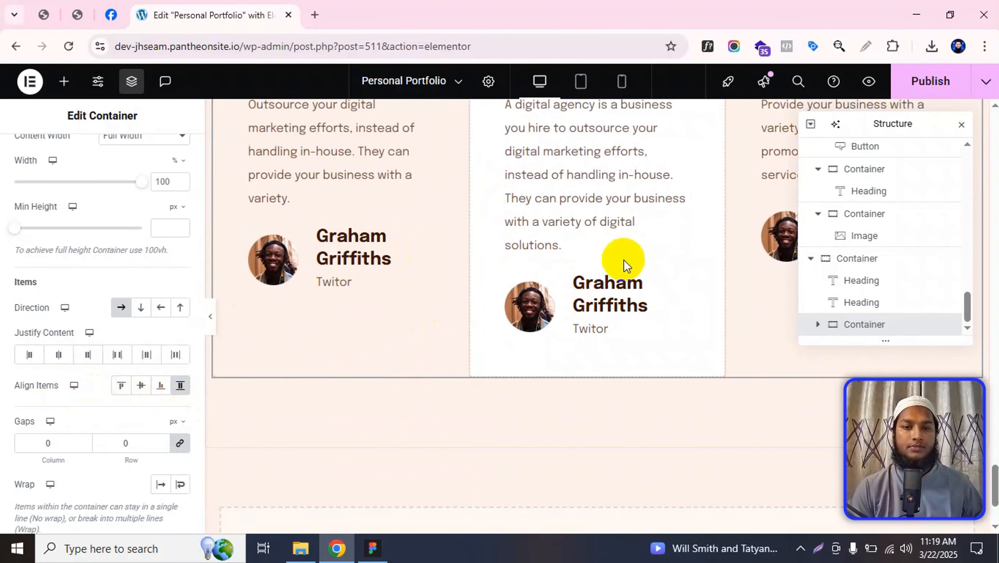
{"action": "scroll", "coordinate": [624, 260], "scroll_direction": "up", "scroll_amount": 3}
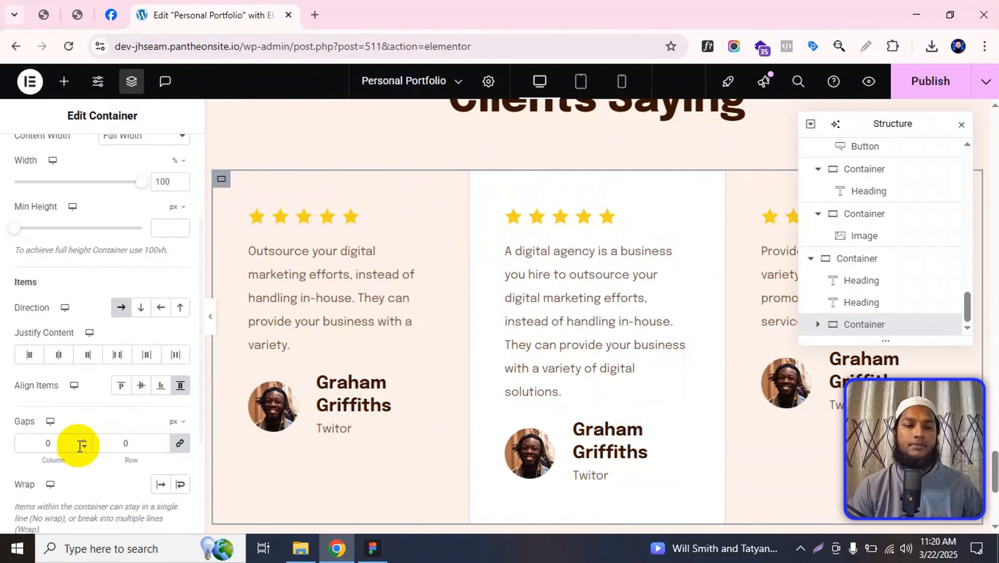
- Try End and Center item alignment on the container holding the testimonial cards
{"action": "left_click", "coordinate": [160, 389]}
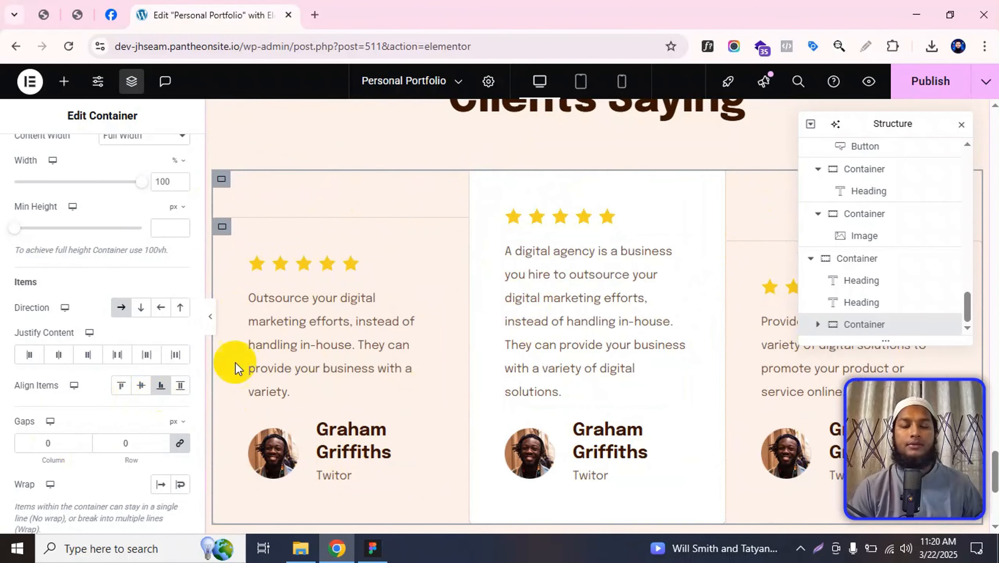
{"action": "left_click", "coordinate": [141, 386]}
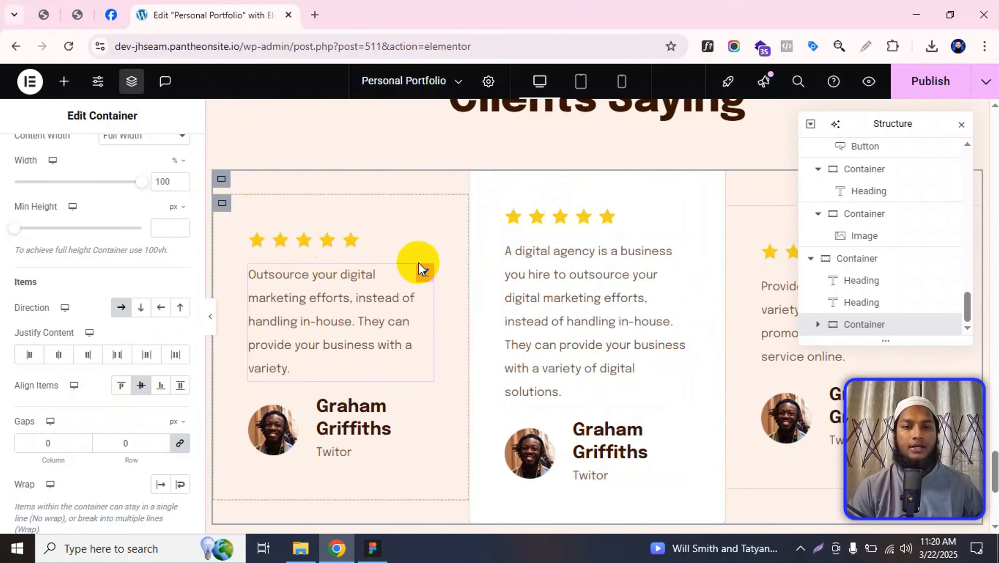
{"action": "scroll", "coordinate": [410, 276], "scroll_direction": "down", "scroll_amount": 2}
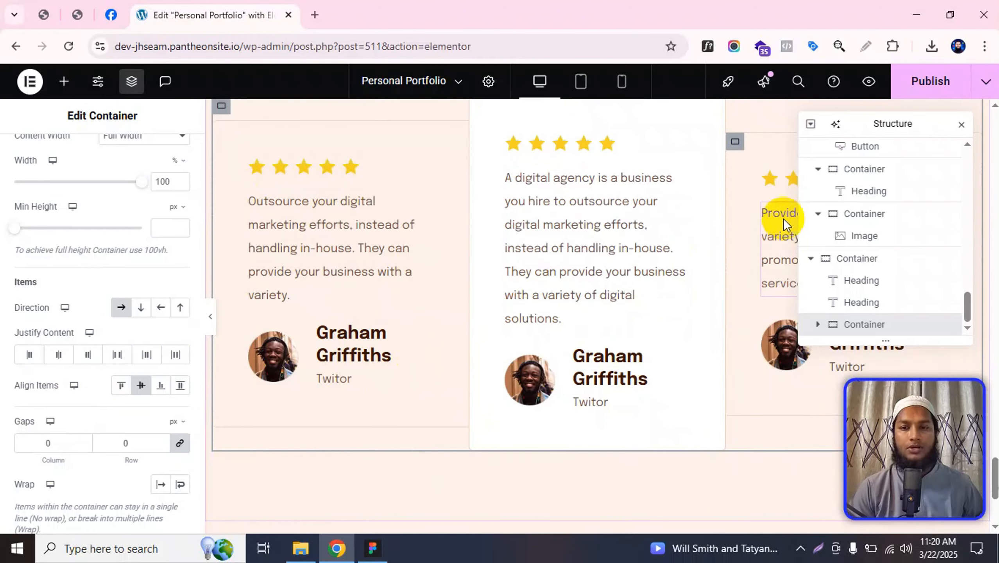
- Set the testimonial row's Align Items to Start, check it at full page width, and publish the page
{"action": "left_click", "coordinate": [126, 386]}
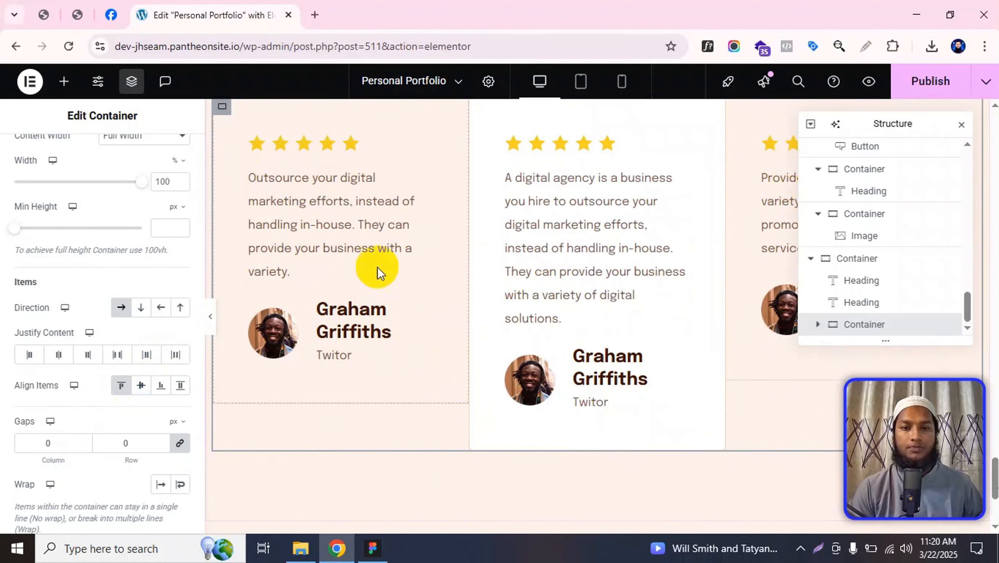
{"action": "scroll", "coordinate": [377, 267], "scroll_direction": "up", "scroll_amount": 2}
{"action": "left_click", "coordinate": [213, 321]}
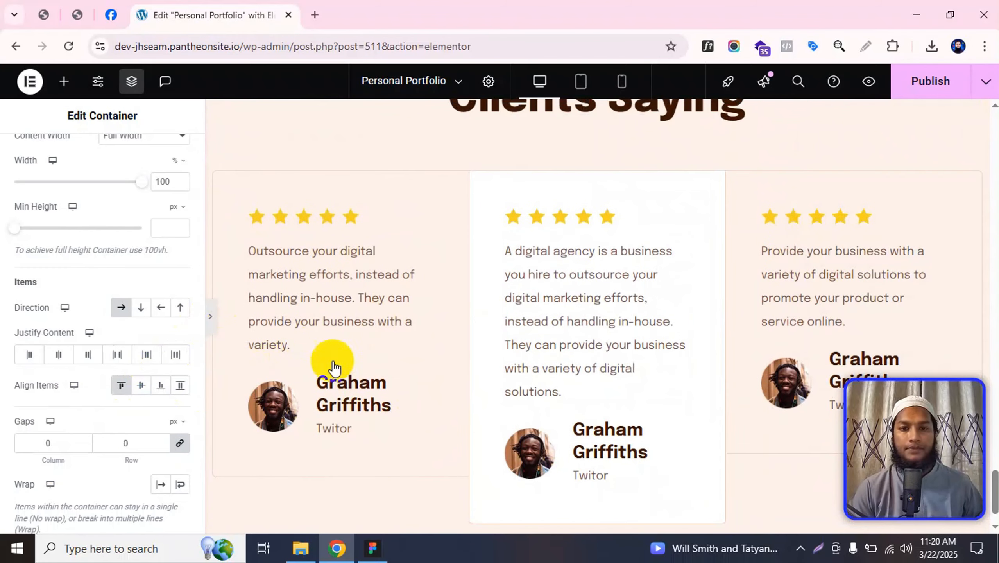
{"action": "left_click", "coordinate": [709, 331]}
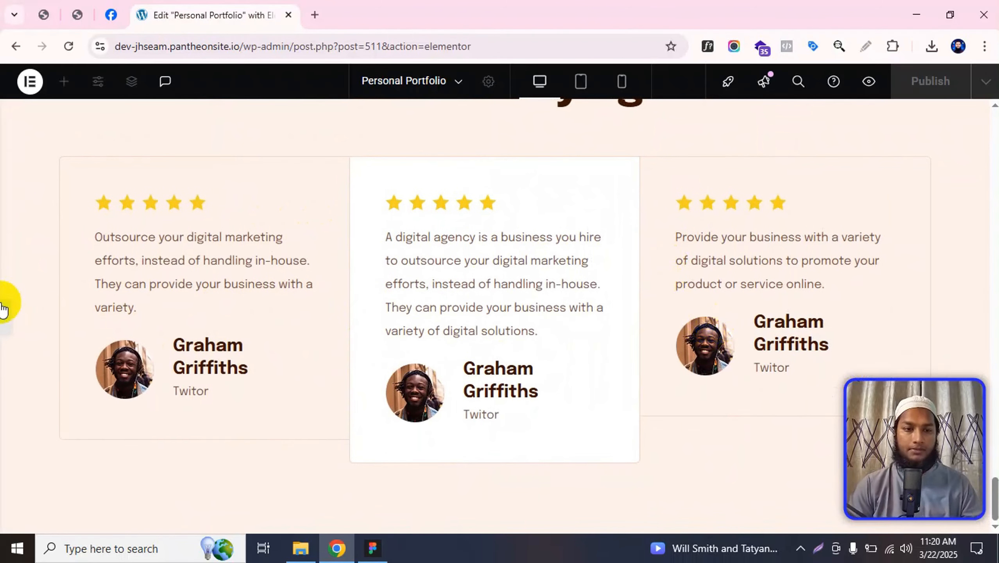
{"action": "left_click", "coordinate": [11, 321]}
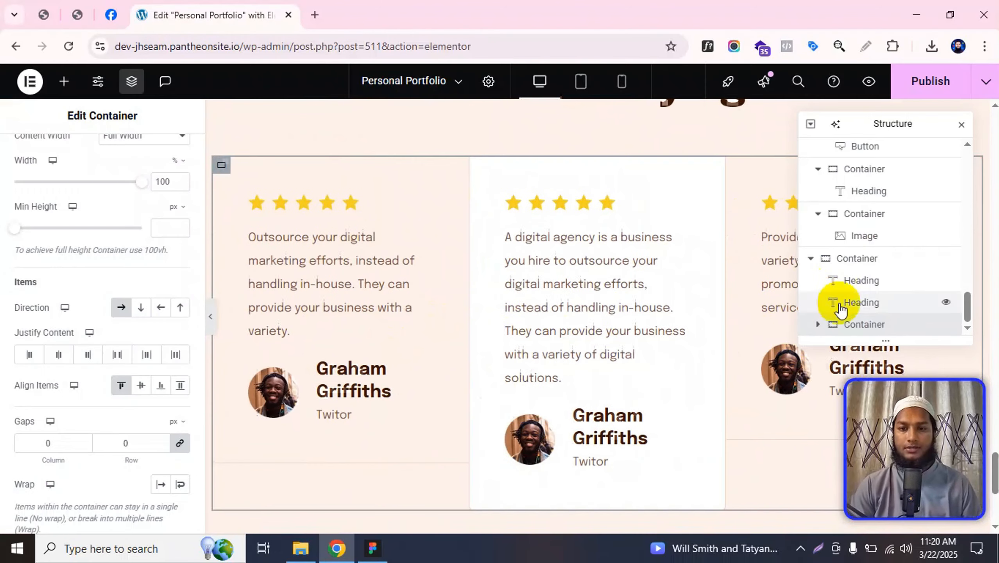
{"action": "left_click", "coordinate": [918, 82]}
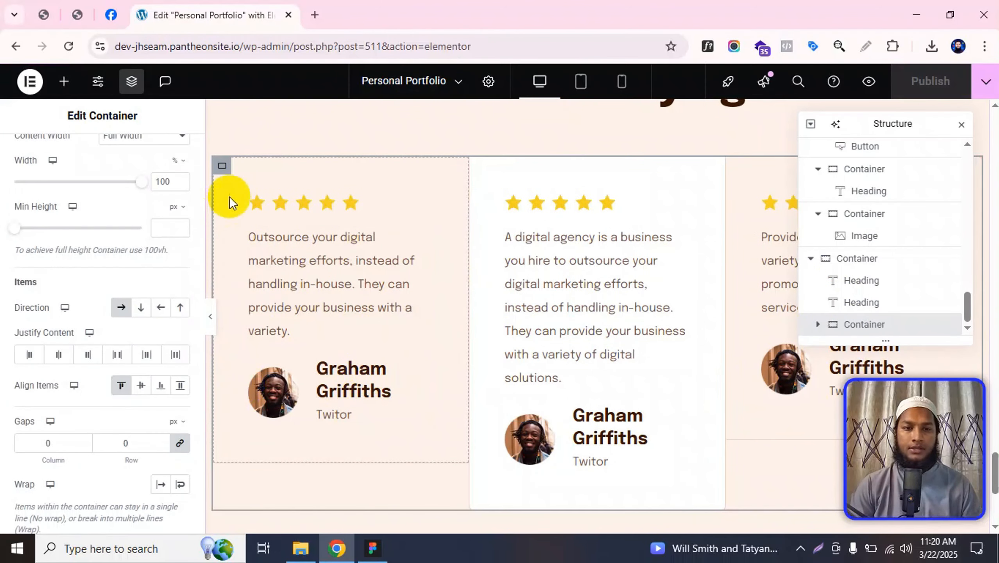
- Compare the testimonial section with the Figma portfolio design and examine its cards at full page width
{"action": "scroll", "coordinate": [449, 231], "scroll_direction": "up", "scroll_amount": 3}
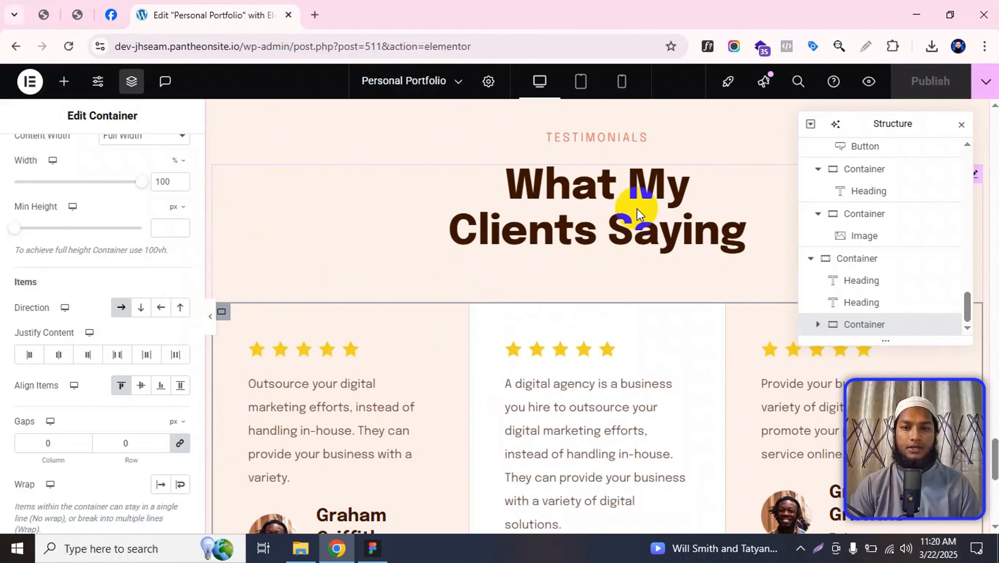
{"action": "scroll", "coordinate": [613, 197], "scroll_direction": "up", "scroll_amount": 3}
{"action": "left_click", "coordinate": [598, 188]}
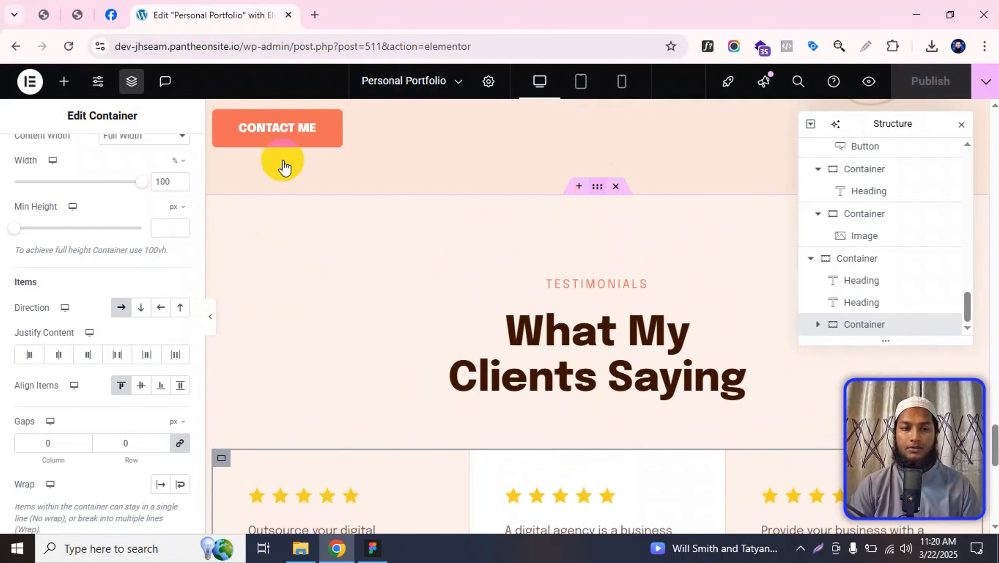
{"action": "scroll", "coordinate": [436, 301], "scroll_direction": "down", "scroll_amount": 7}
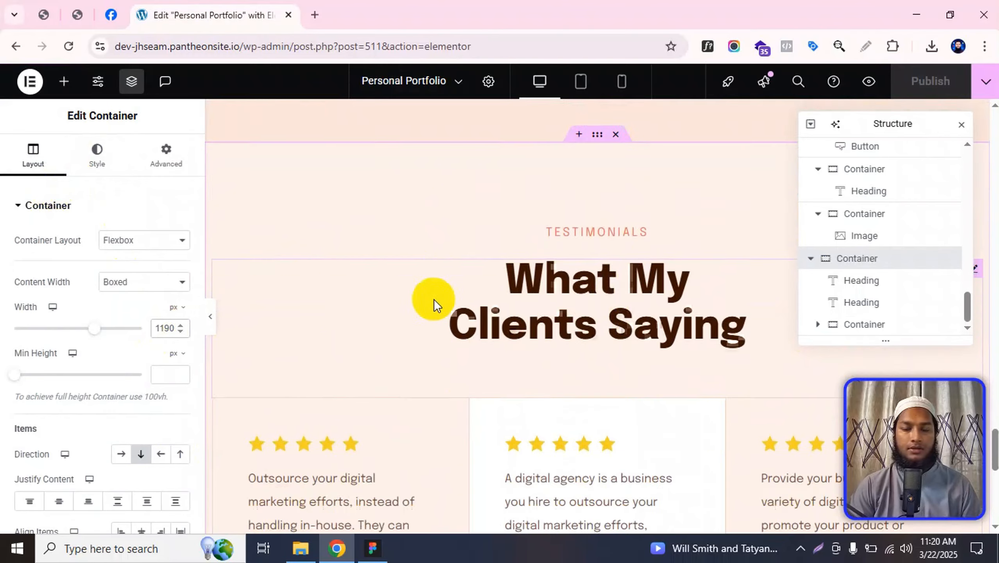
{"action": "key", "text": "alt+Tab"}
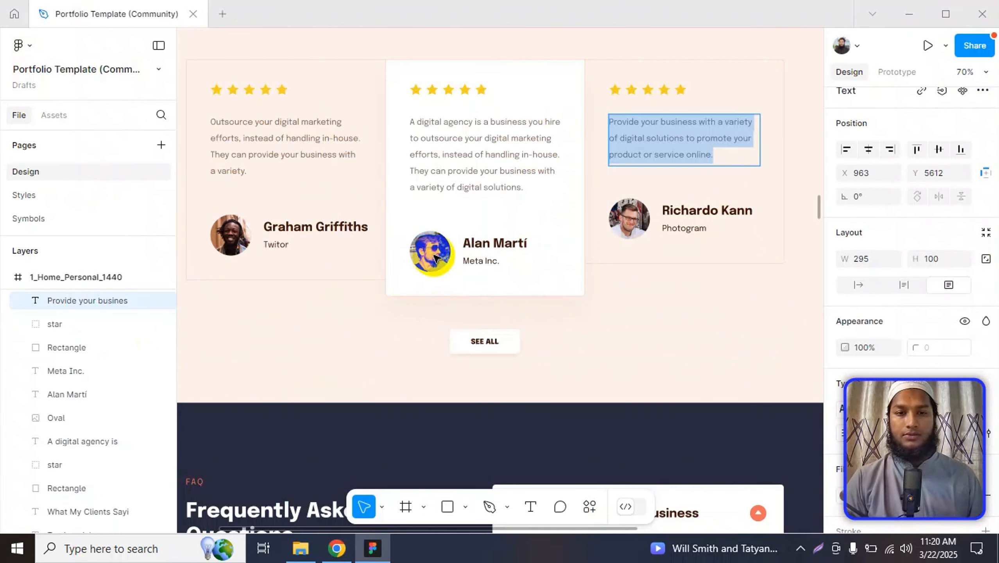
{"action": "scroll", "coordinate": [436, 257], "scroll_direction": "down", "scroll_amount": 1}
{"action": "key", "text": "alt+Tab"}
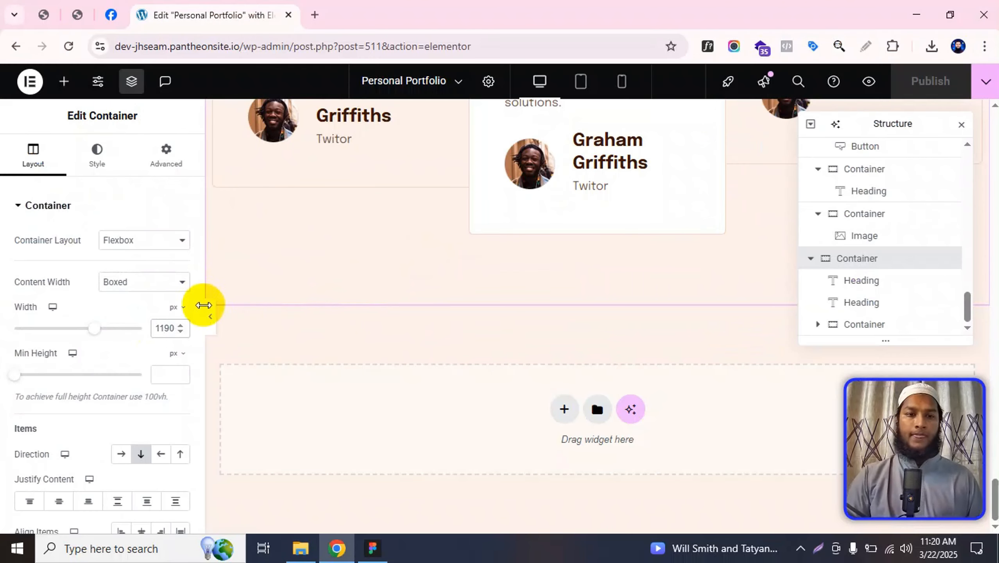
{"action": "left_click", "coordinate": [210, 315]}
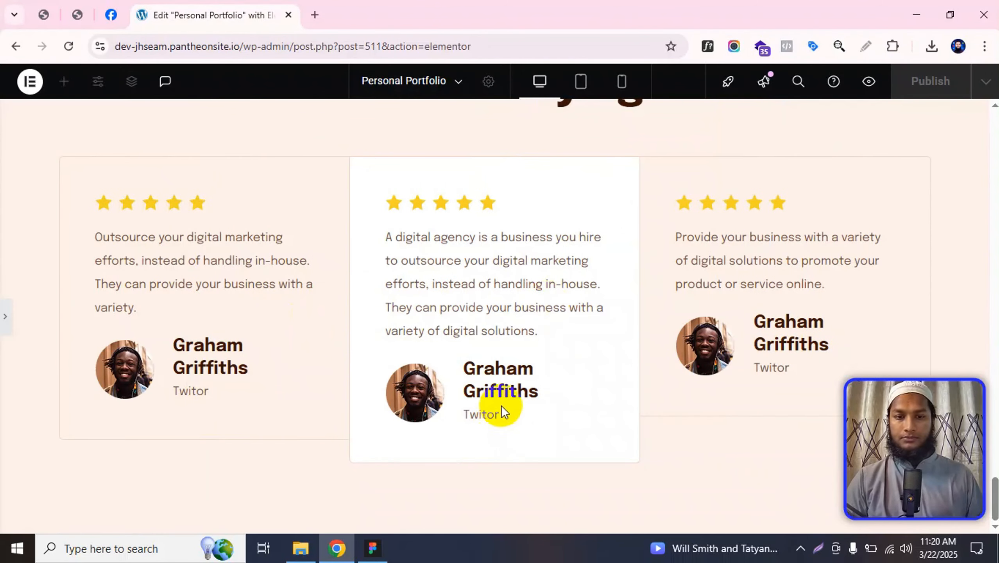
{"action": "left_click", "coordinate": [3, 327]}
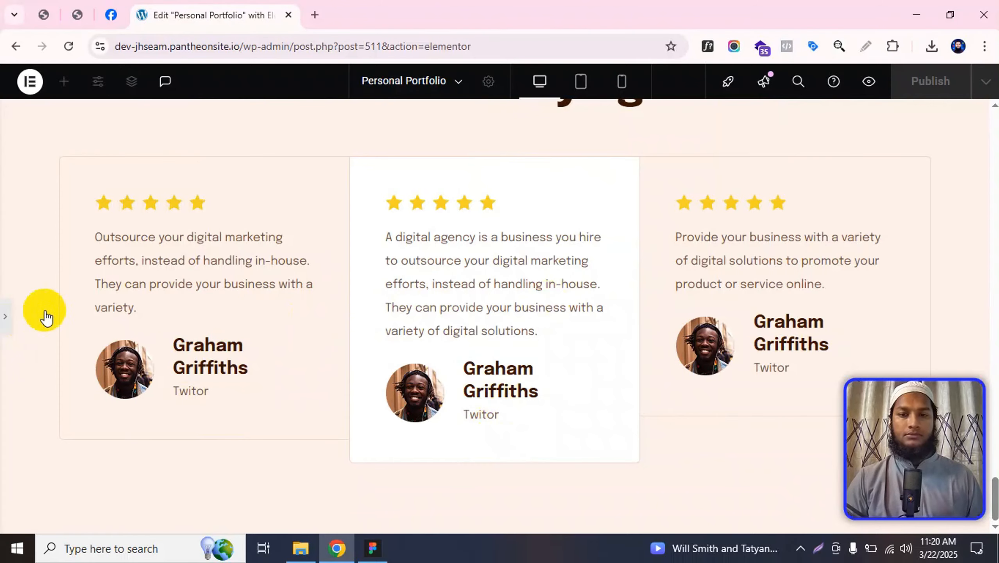
- Check the first testimonial card's width in its container layout settings
{"action": "scroll", "coordinate": [262, 216], "scroll_direction": "up", "scroll_amount": 2}
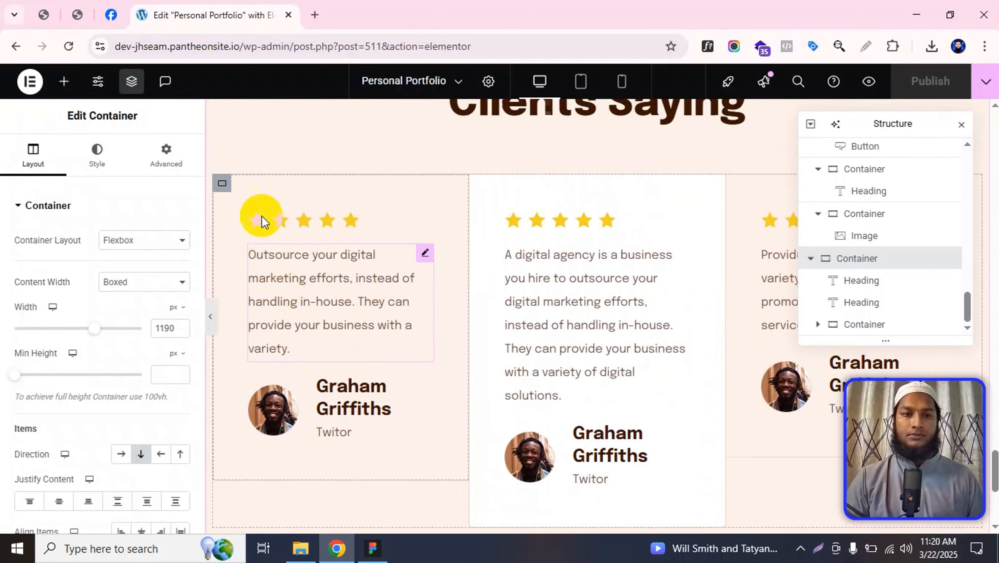
{"action": "left_click", "coordinate": [222, 184]}
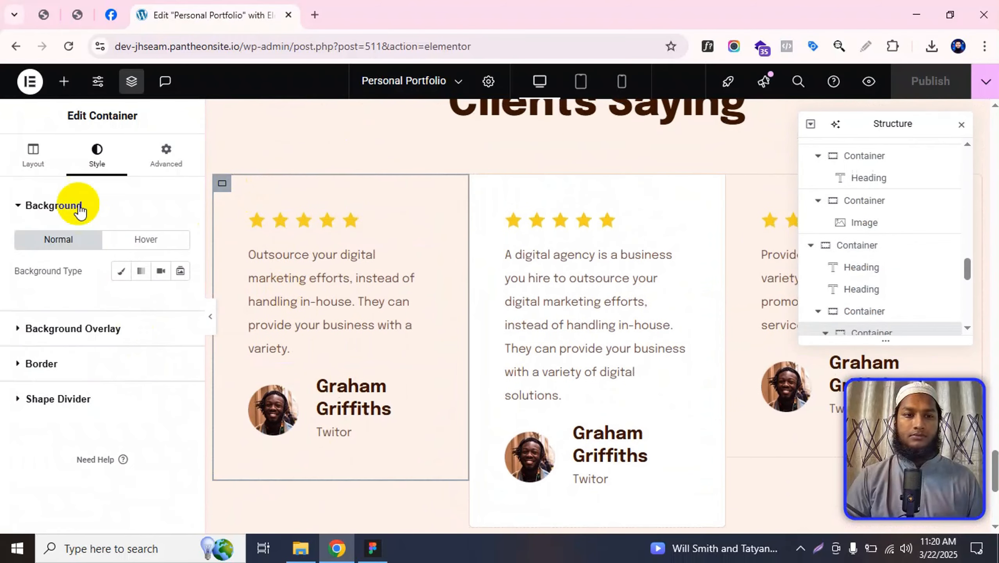
{"action": "left_click", "coordinate": [50, 174]}
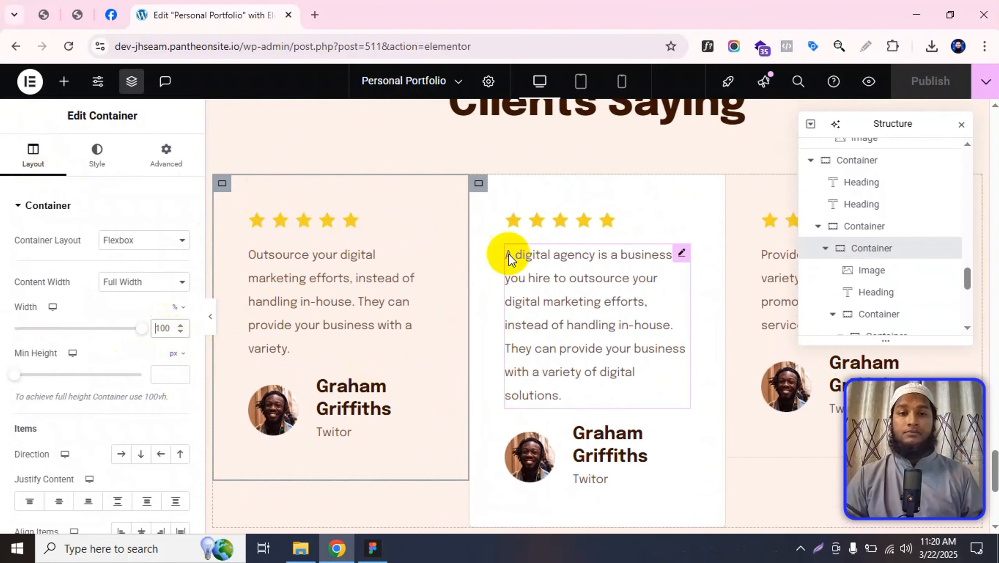
{"action": "scroll", "coordinate": [509, 251], "scroll_direction": "up", "scroll_amount": 5}
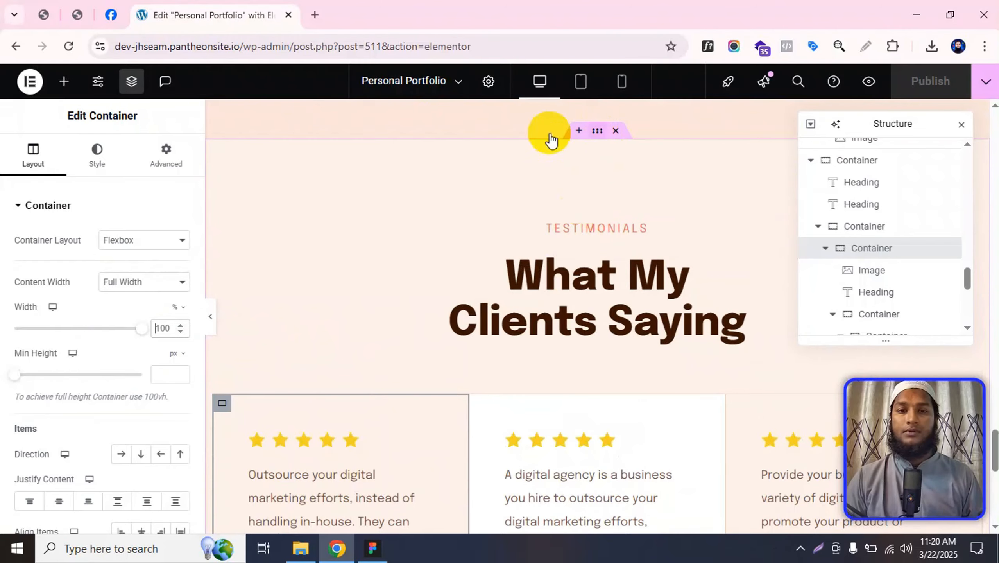
- Set the testimonials section container's boxed width to 1202 px and preview the cards at full page width
{"action": "left_click", "coordinate": [547, 139]}
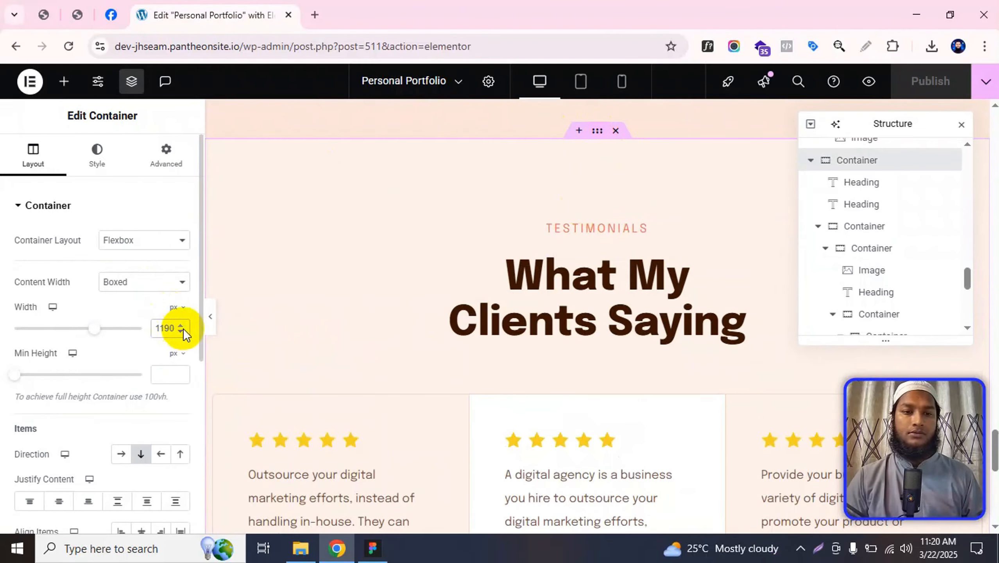
{"action": "left_click", "coordinate": [180, 321]}
{"action": "key", "text": "Up"}
{"action": "key", "text": "Up"}
{"action": "key", "text": "Up"}
{"action": "key", "text": "Up"}
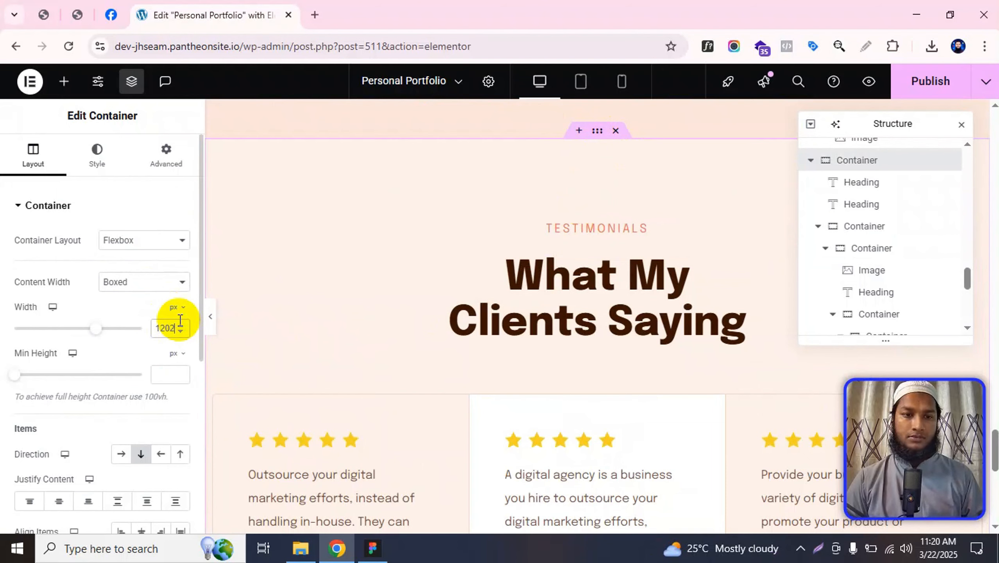
{"action": "left_click", "coordinate": [211, 316]}
{"action": "scroll", "coordinate": [388, 344], "scroll_direction": "down", "scroll_amount": 2}
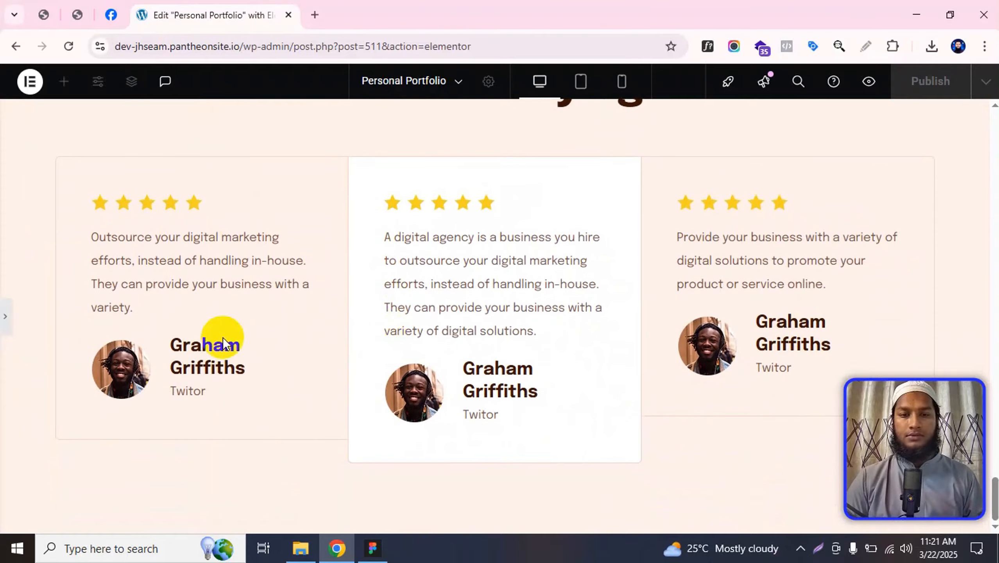
- Compare the client name's layout in the first testimonial card with the Figma design
{"action": "left_click", "coordinate": [9, 319]}
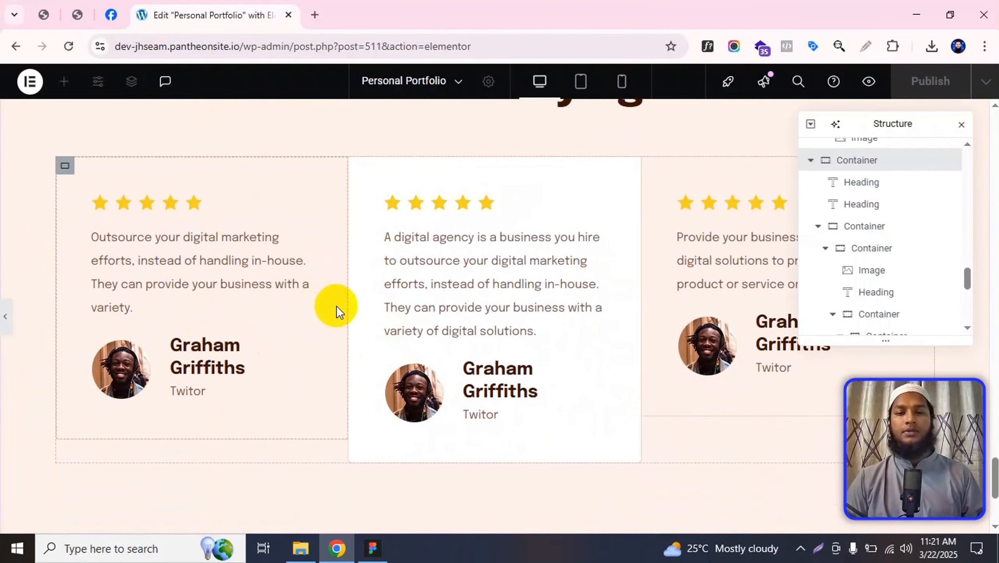
{"action": "key", "text": "alt+Tab"}
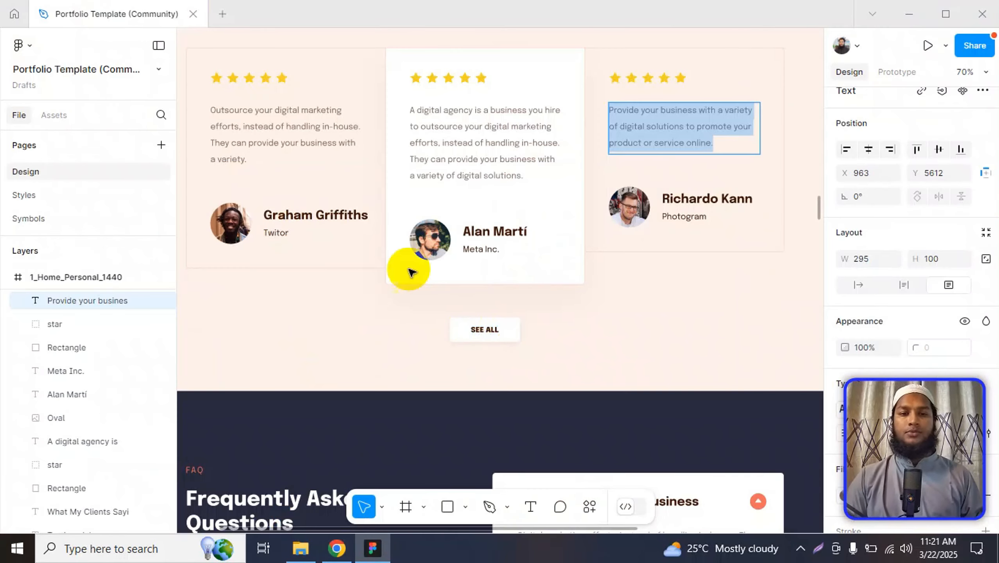
{"action": "left_click", "coordinate": [382, 218]}
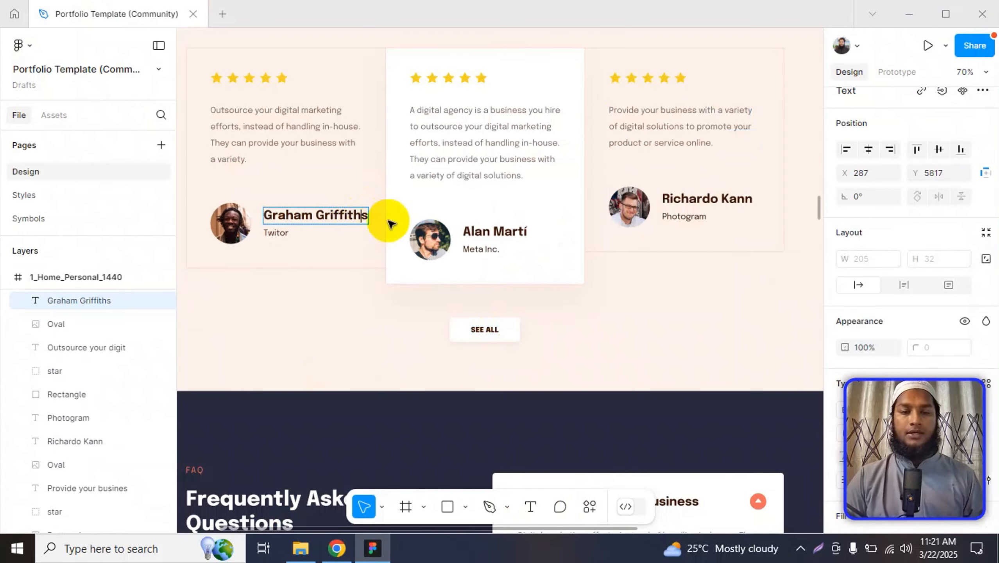
{"action": "key", "text": "alt+Tab"}
{"action": "scroll", "coordinate": [452, 230], "scroll_direction": "down", "scroll_amount": 4}
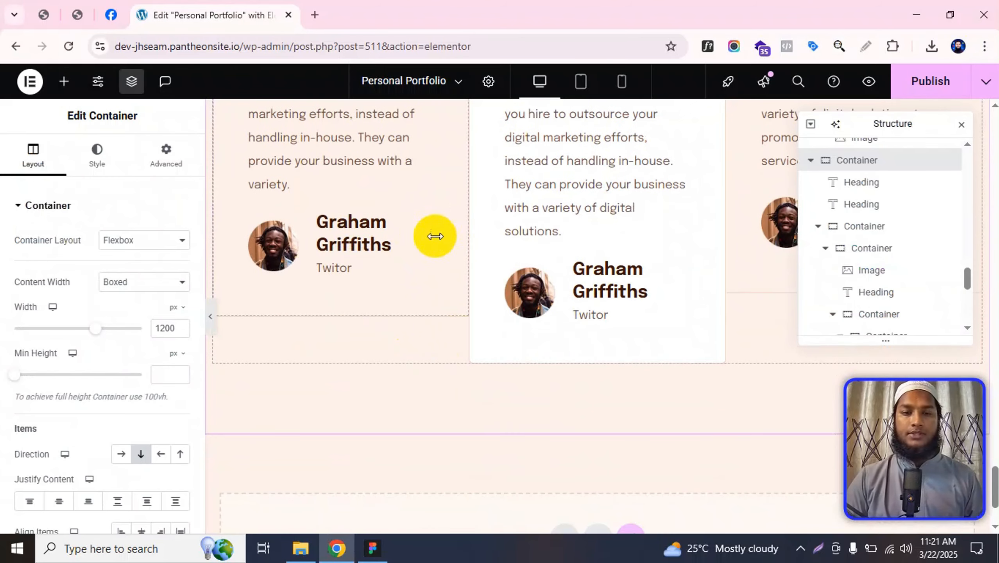
{"action": "scroll", "coordinate": [372, 227], "scroll_direction": "up", "scroll_amount": 2}
{"action": "scroll", "coordinate": [353, 240], "scroll_direction": "up", "scroll_amount": 2}
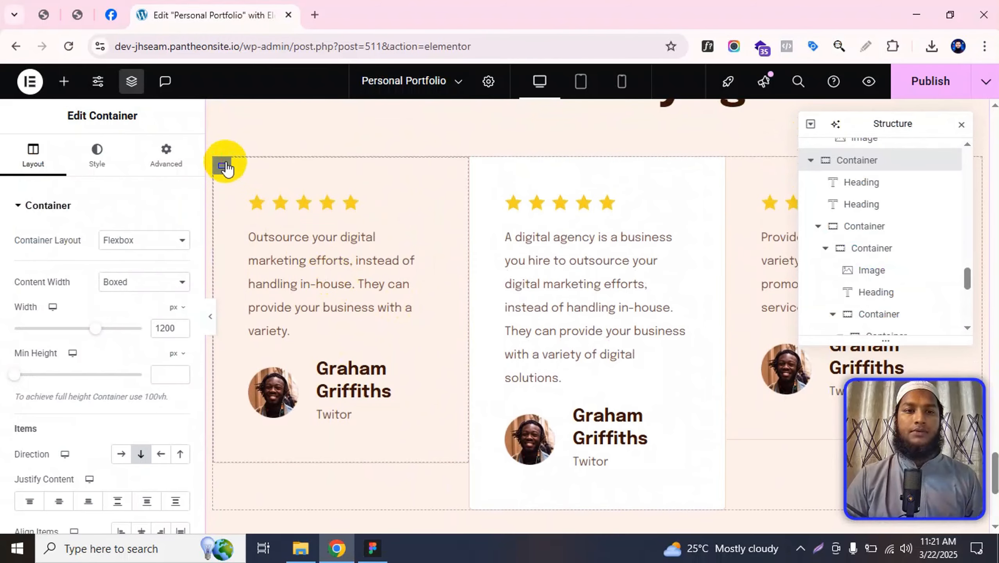
- Check the client name's spacing in Figma and set the first testimonial card container's padding to 34 px on all sides
{"action": "left_click", "coordinate": [226, 168]}
{"action": "left_click", "coordinate": [157, 160]}
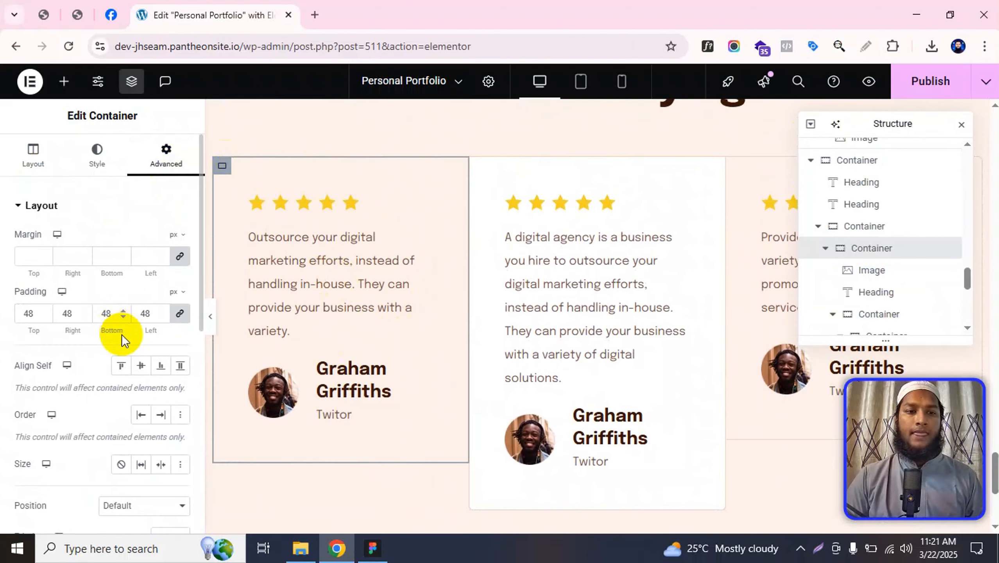
{"action": "double_click", "coordinate": [144, 313]}
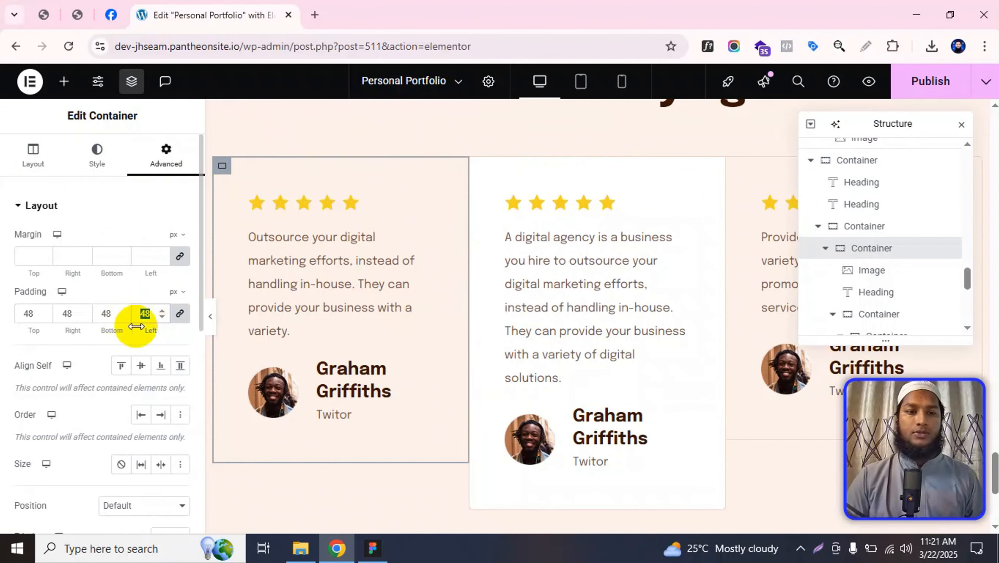
{"action": "key", "text": "alt+Tab"}
{"action": "left_click", "coordinate": [358, 231]}
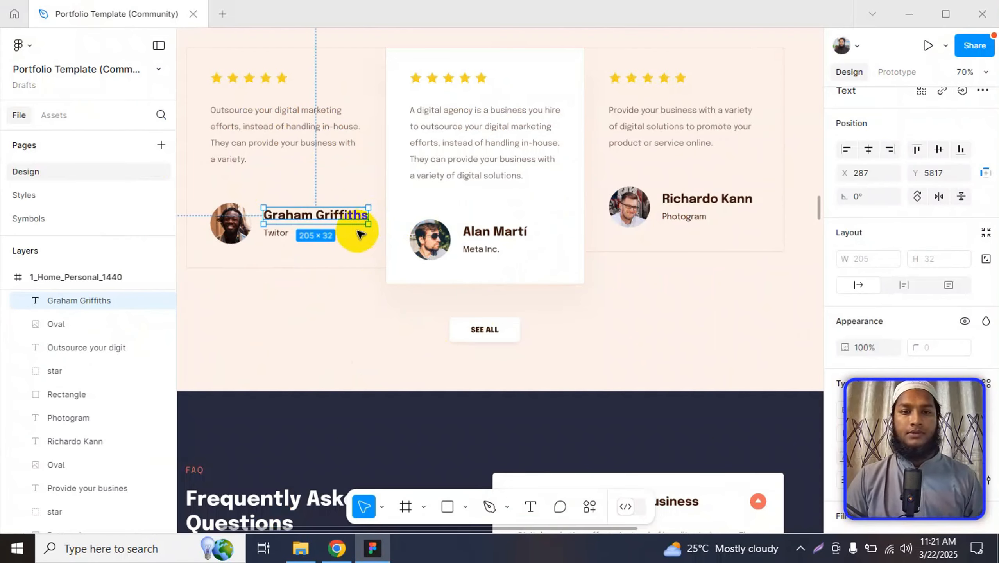
{"action": "key", "text": "alt+Tab"}
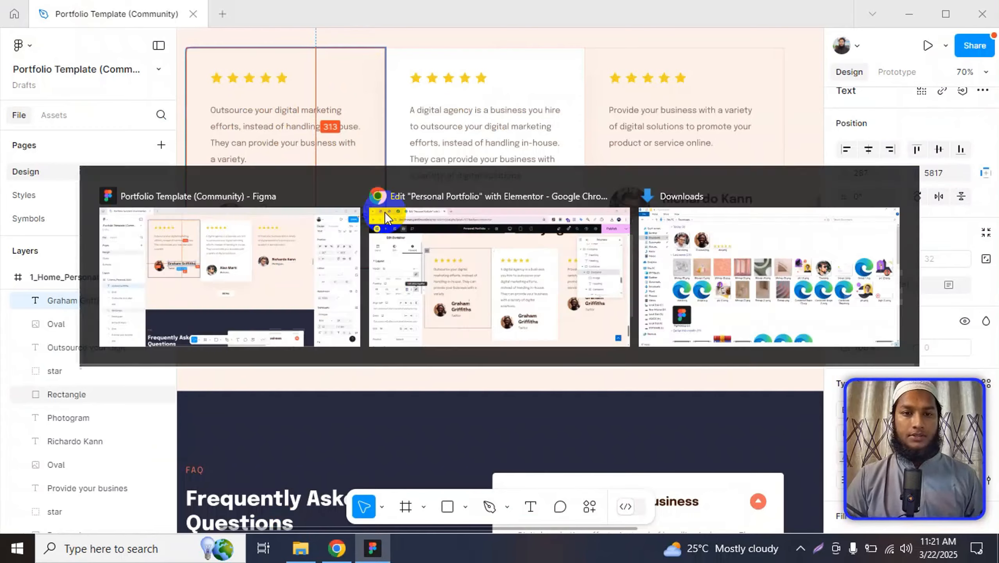
{"action": "left_click", "coordinate": [385, 212]}
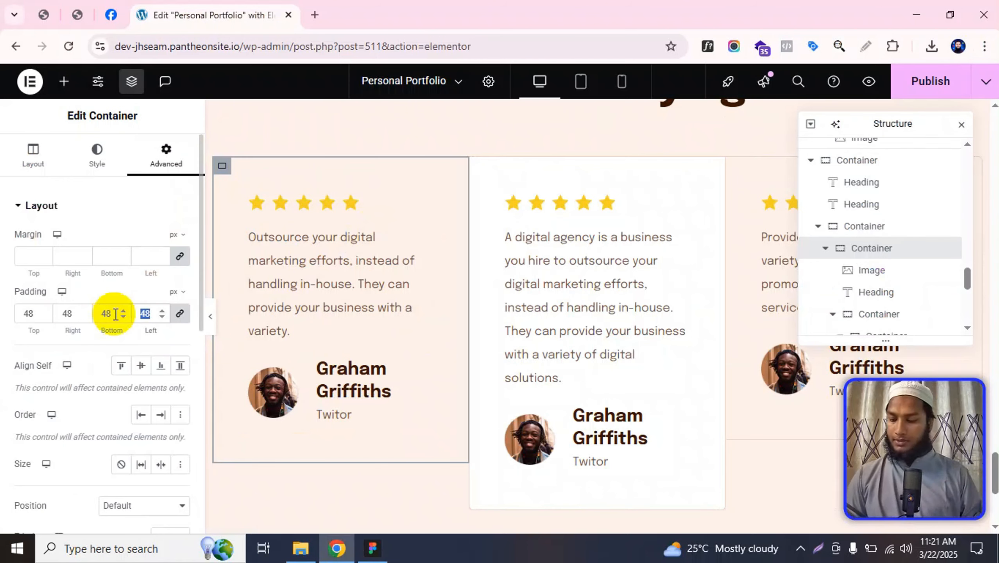
{"action": "type", "text": "34"}
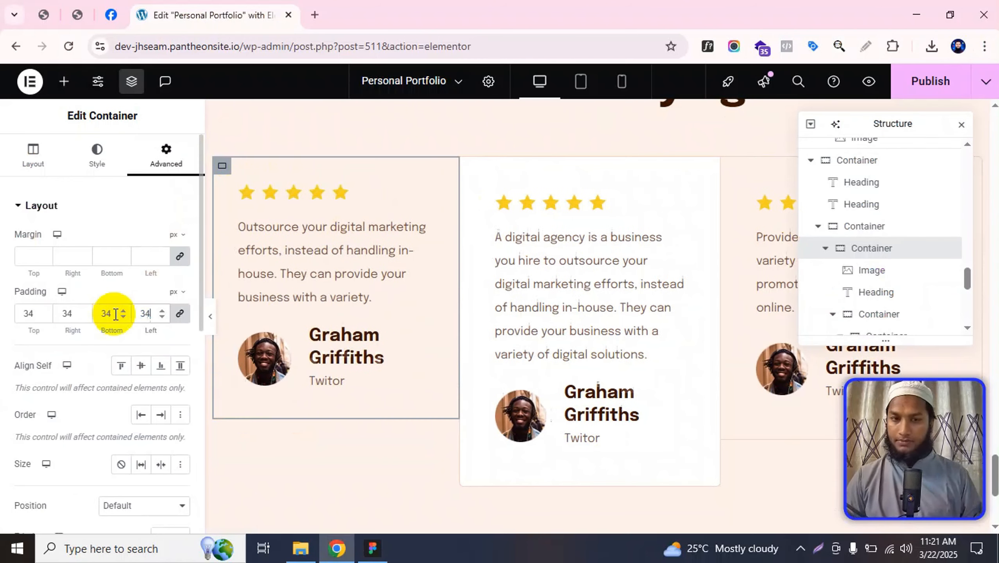
- Measure in Figma the distances from the first card's review text to the card's edges and compare them with the Elementor card
{"action": "left_click", "coordinate": [275, 185]}
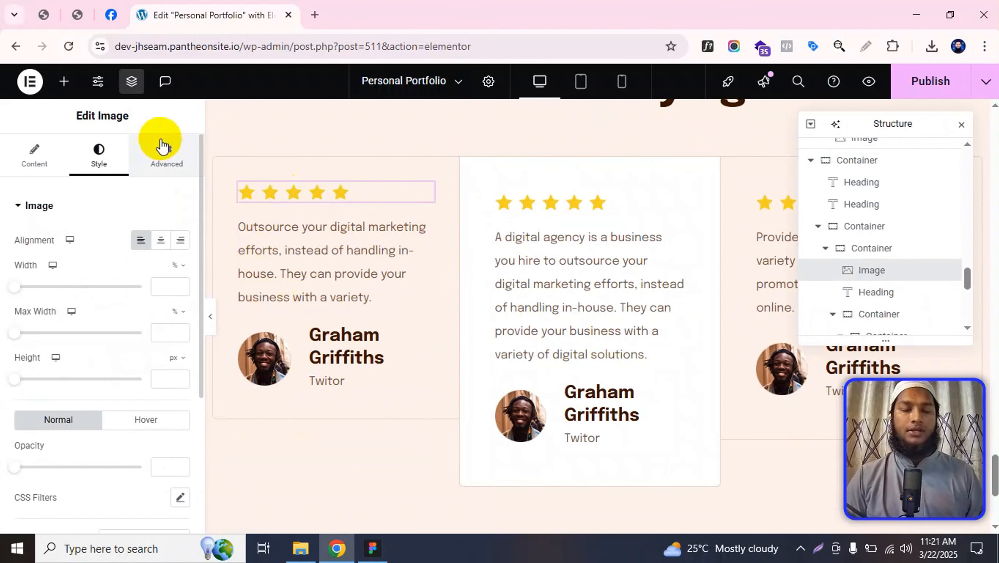
{"action": "key", "text": "alt+Tab"}
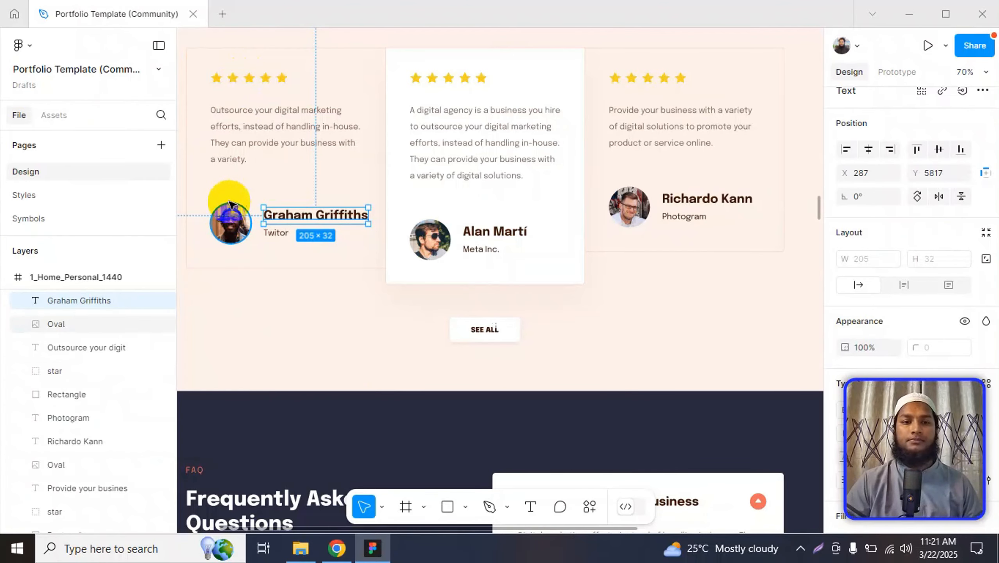
{"action": "scroll", "coordinate": [306, 152], "scroll_direction": "up", "scroll_amount": 1}
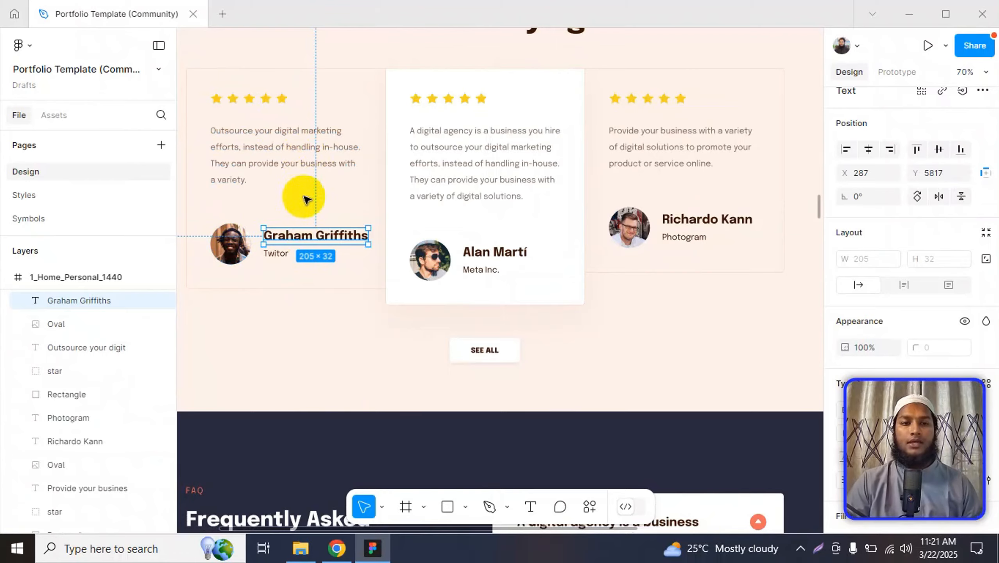
{"action": "key", "text": "alt+Tab"}
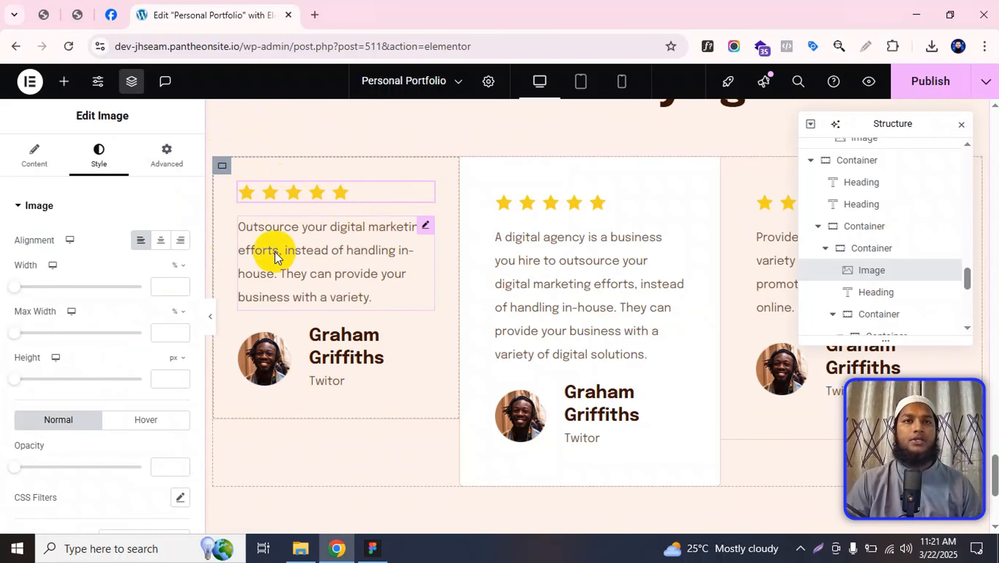
{"action": "key", "text": "alt+Tab"}
{"action": "left_click", "coordinate": [263, 127]}
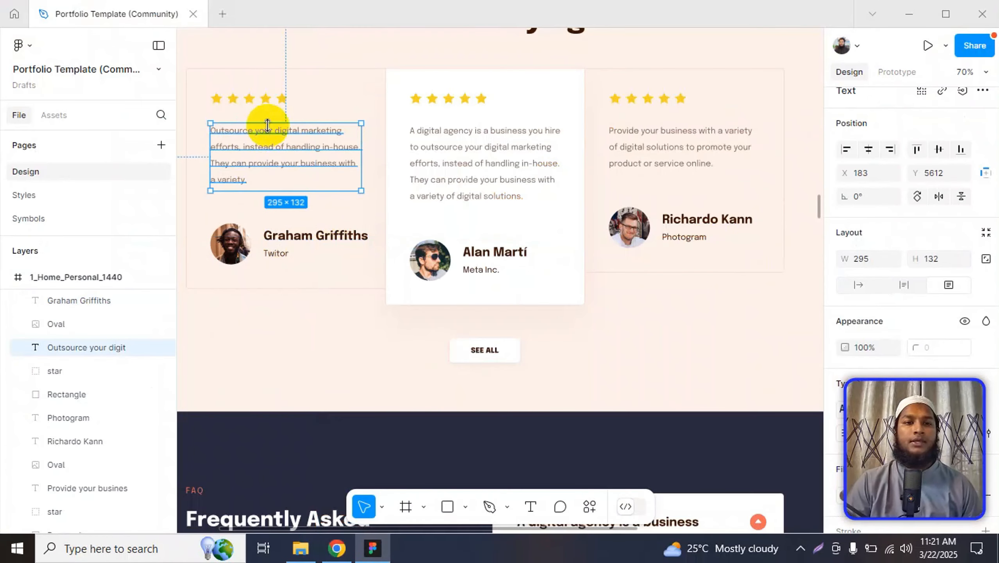
{"action": "key", "text": "alt"}
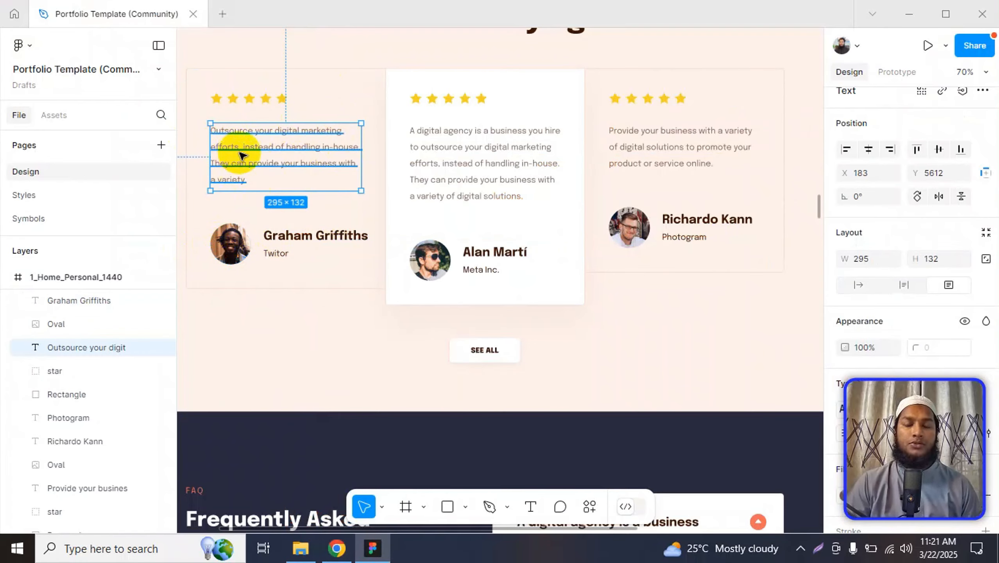
{"action": "key", "text": "alt"}
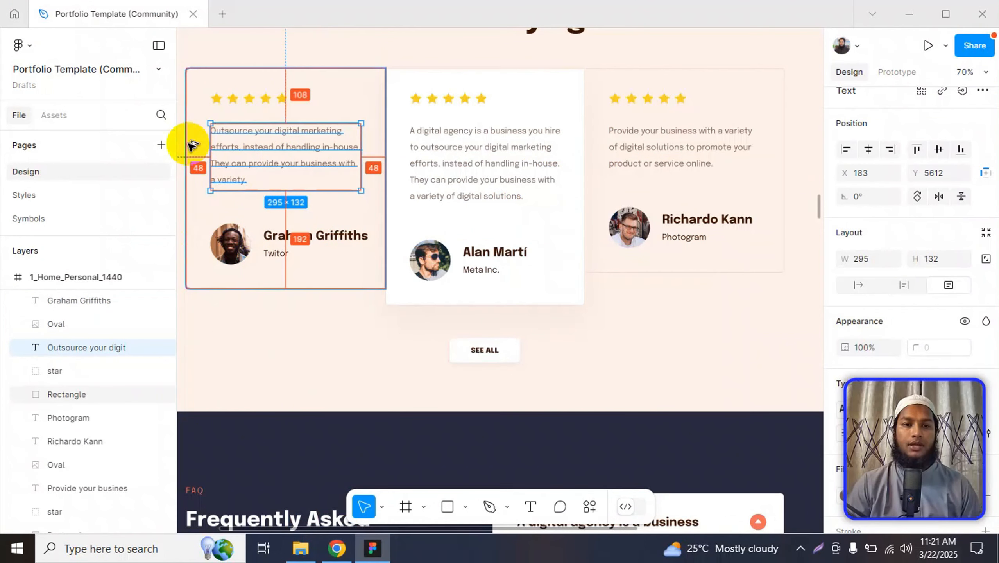
{"action": "key", "text": "alt+Tab"}
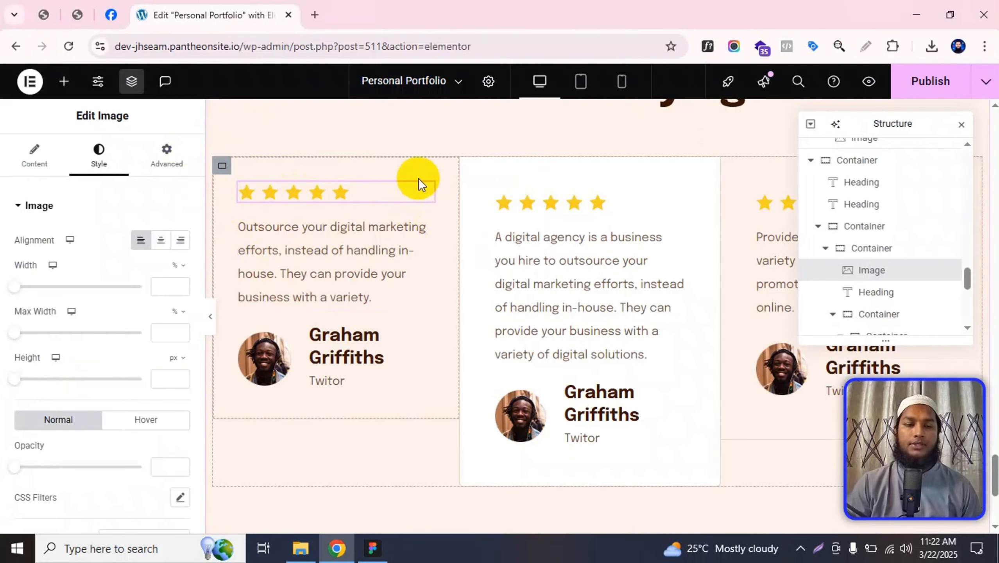
- Add a container at the start of the first testimonial card and move the star image and review text into it
{"action": "left_click", "coordinate": [191, 176]}
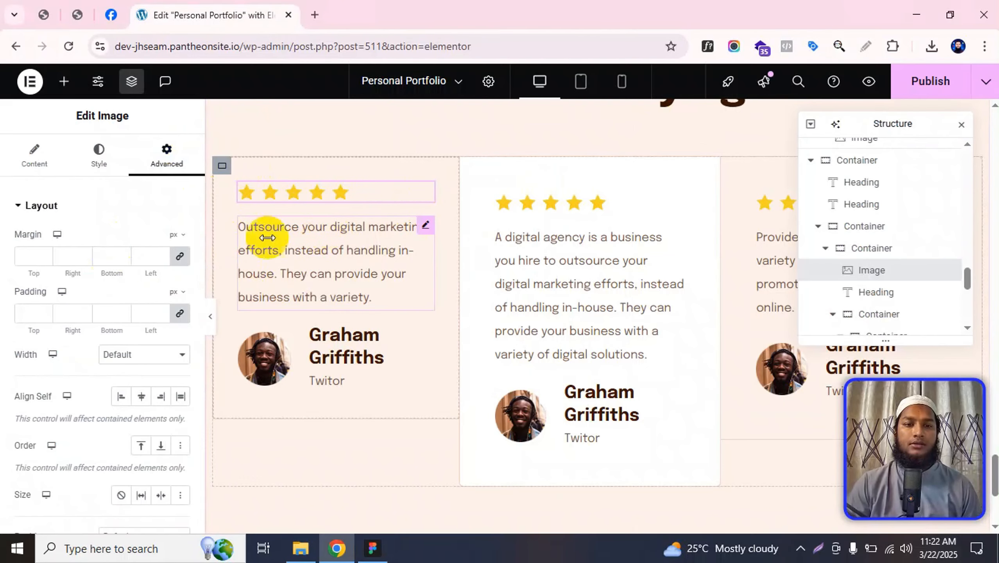
{"action": "left_click", "coordinate": [64, 83]}
{"action": "left_click_drag", "start_coordinate": [49, 292], "coordinate": [271, 236]}
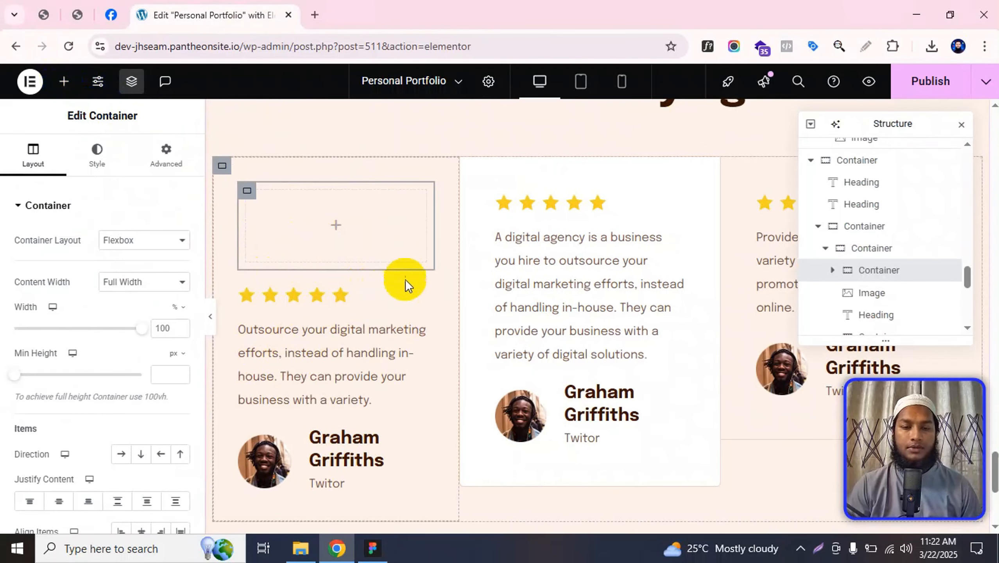
{"action": "left_click_drag", "start_coordinate": [421, 296], "coordinate": [245, 196]}
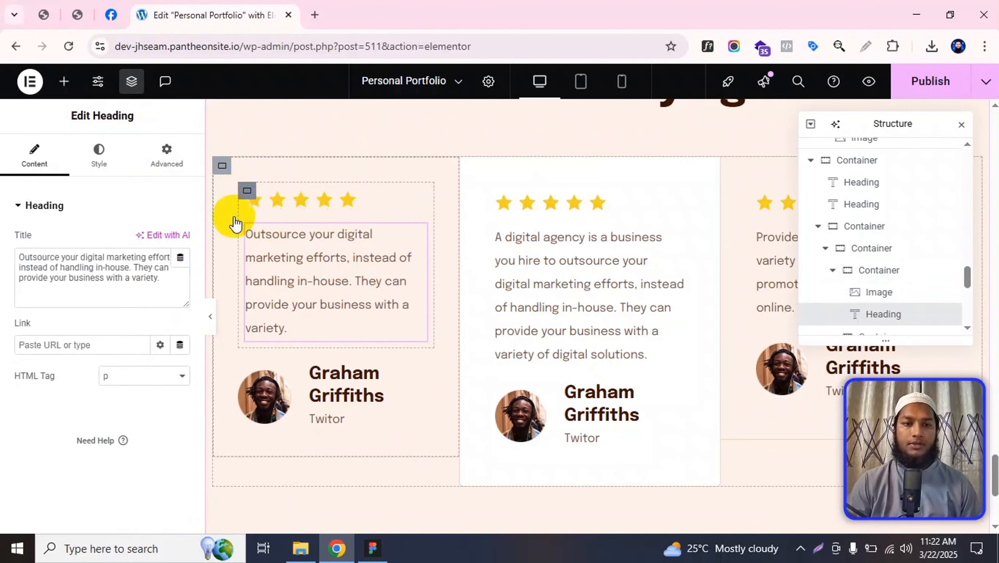
- Set the padding of the container around the stars and review text to 12 px, with 0 at the bottom
{"action": "left_click", "coordinate": [237, 223]}
{"action": "left_click", "coordinate": [152, 170]}
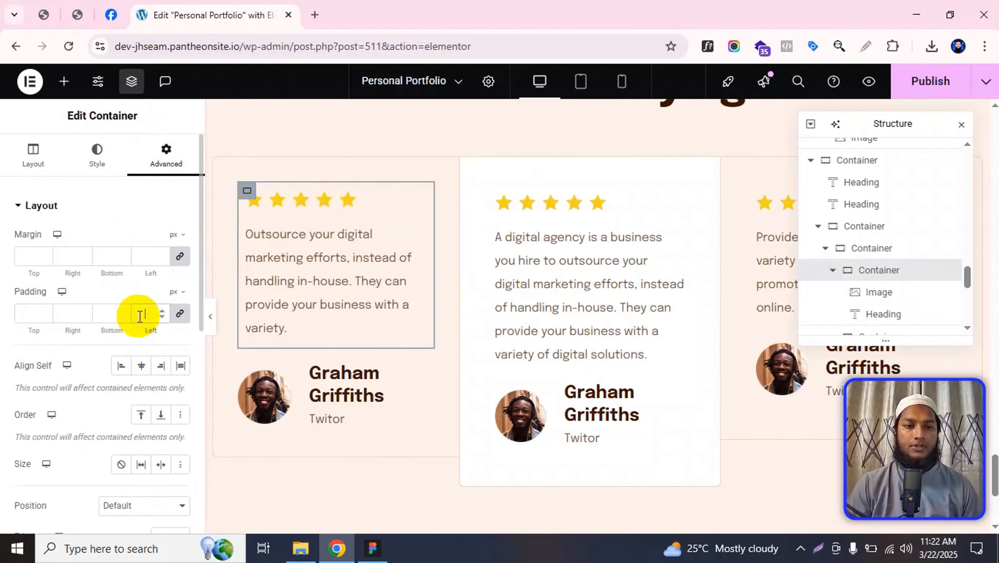
{"action": "left_click", "coordinate": [142, 315]}
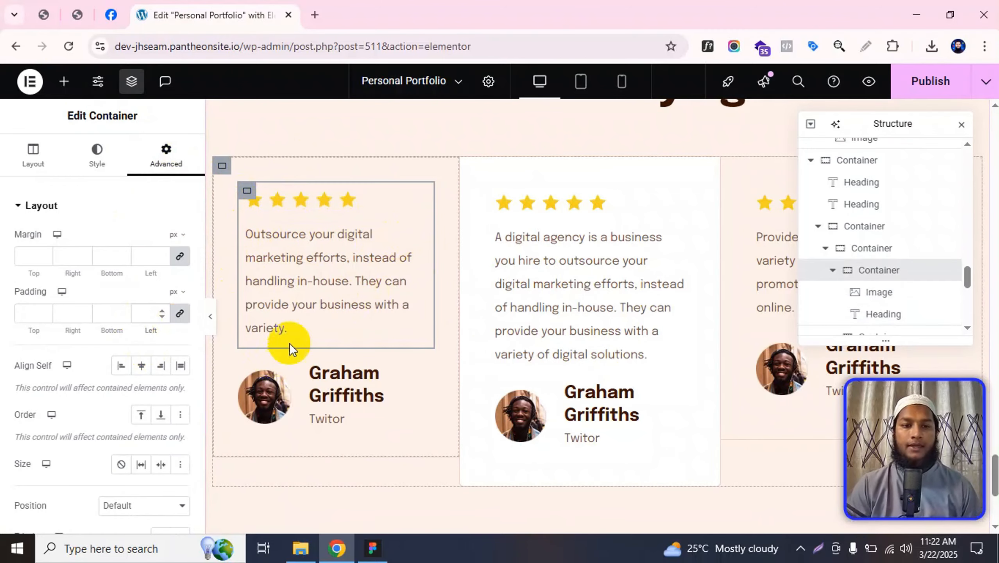
{"action": "left_click", "coordinate": [180, 314]}
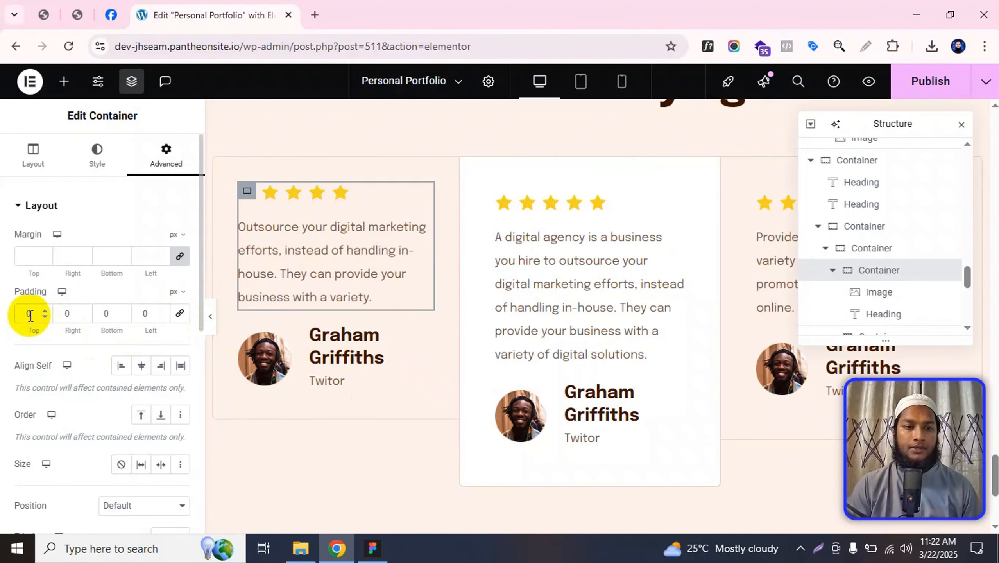
{"action": "left_click", "coordinate": [179, 314]}
{"action": "left_click", "coordinate": [153, 310]}
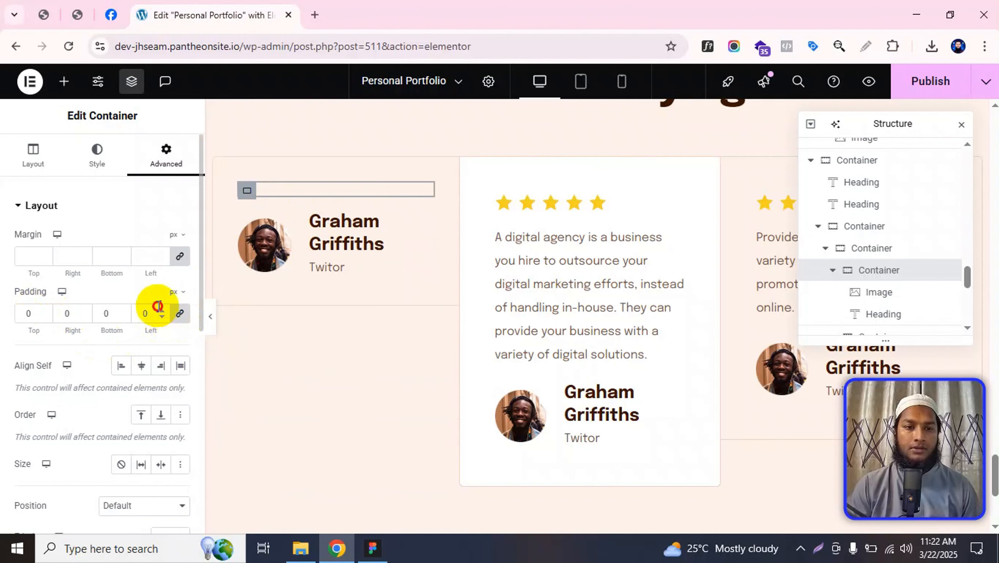
{"action": "type", "text": "12"}
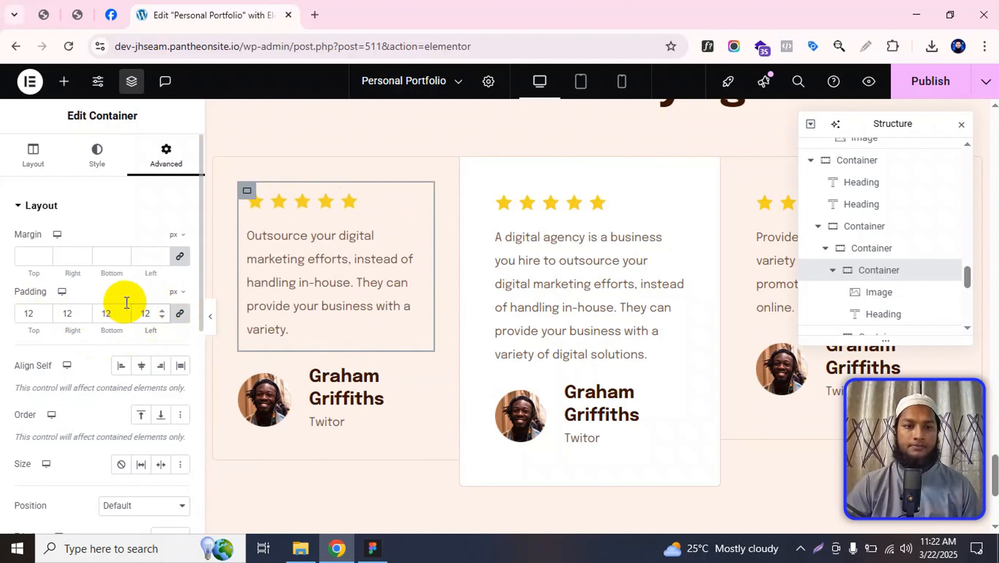
{"action": "double_click", "coordinate": [106, 312]}
{"action": "type", "text": "0"}
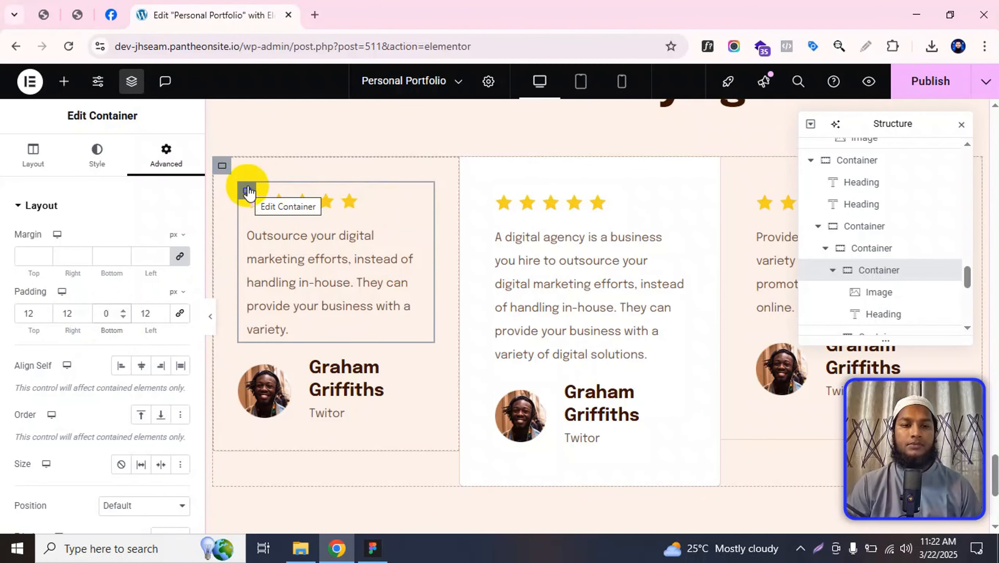
- Measure the client name's spacing in Figma and set the stars-and-text container's padding to 14 px, with 0 at the bottom
{"action": "key", "text": "alt+Tab"}
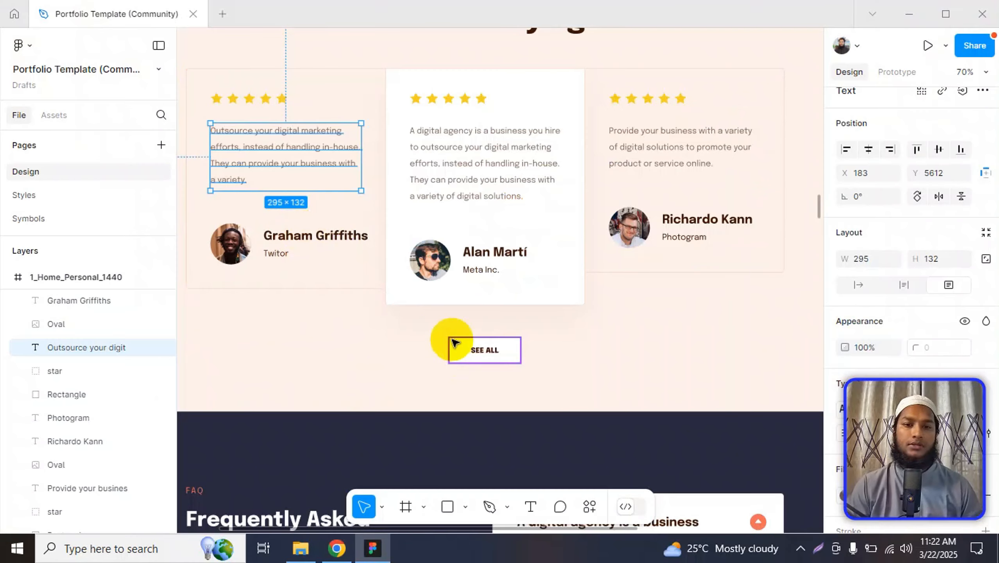
{"action": "left_click", "coordinate": [351, 238]}
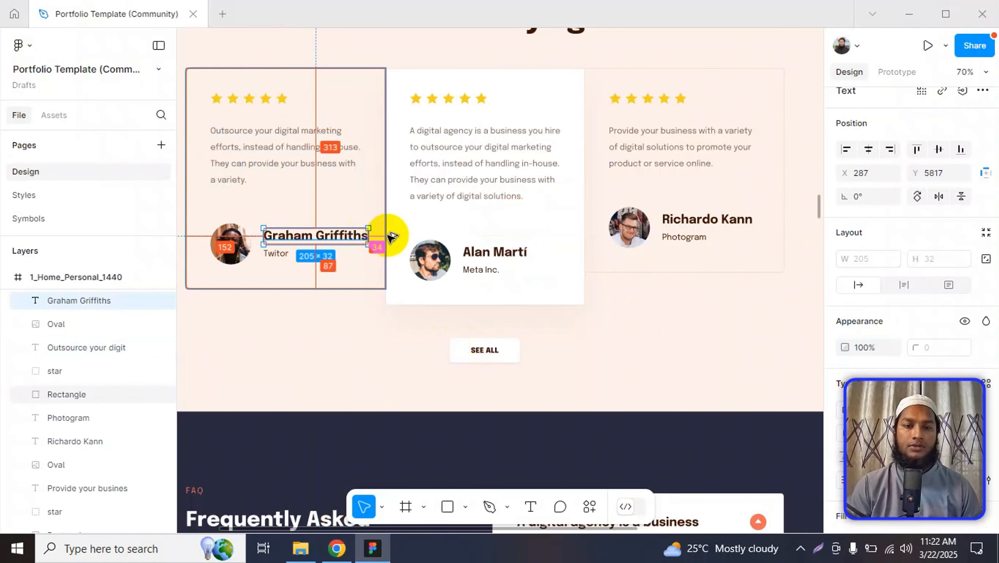
{"action": "key", "text": "alt+Tab"}
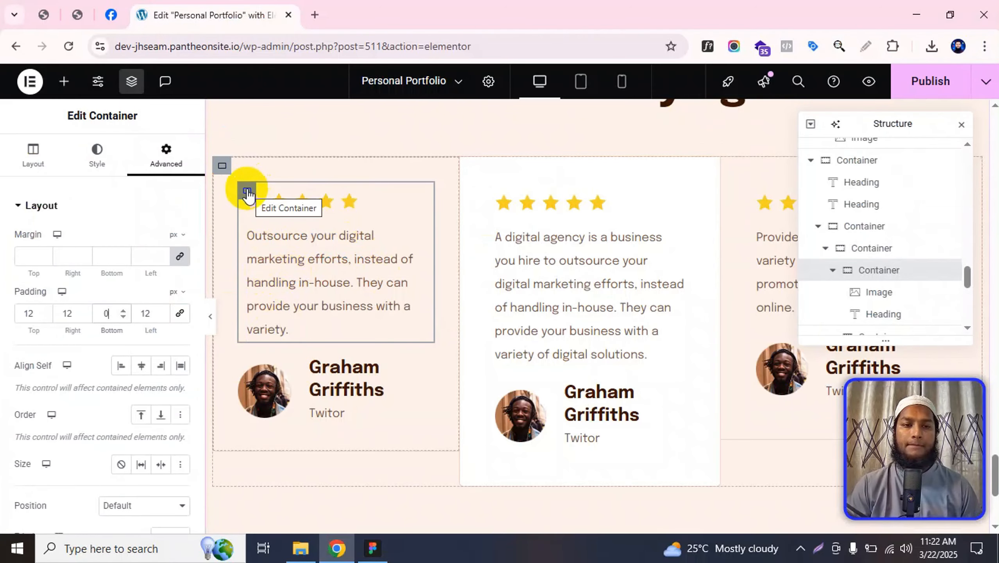
{"action": "left_click", "coordinate": [72, 311]}
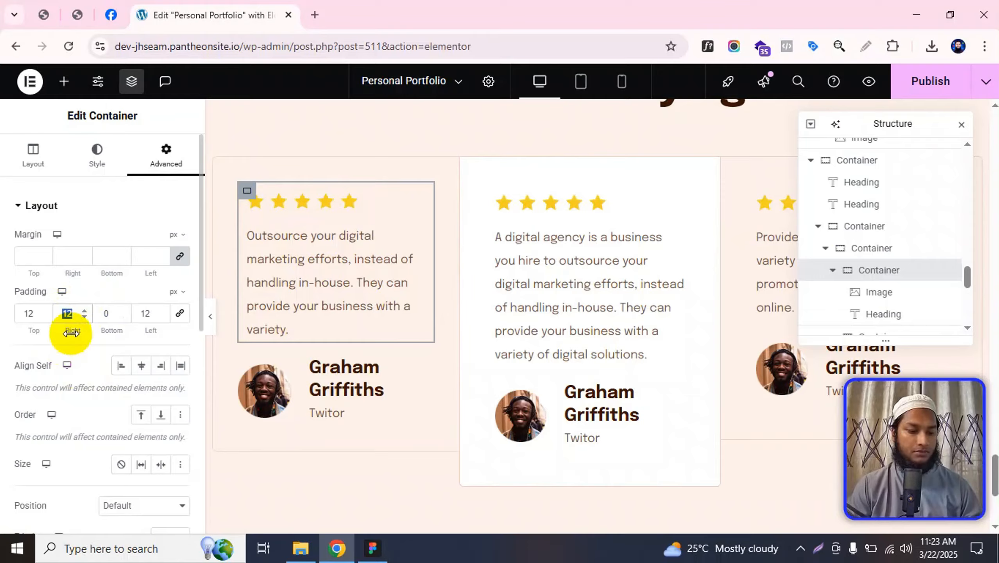
{"action": "left_click", "coordinate": [180, 313]}
{"action": "left_click_drag", "start_coordinate": [154, 313], "coordinate": [140, 313]}
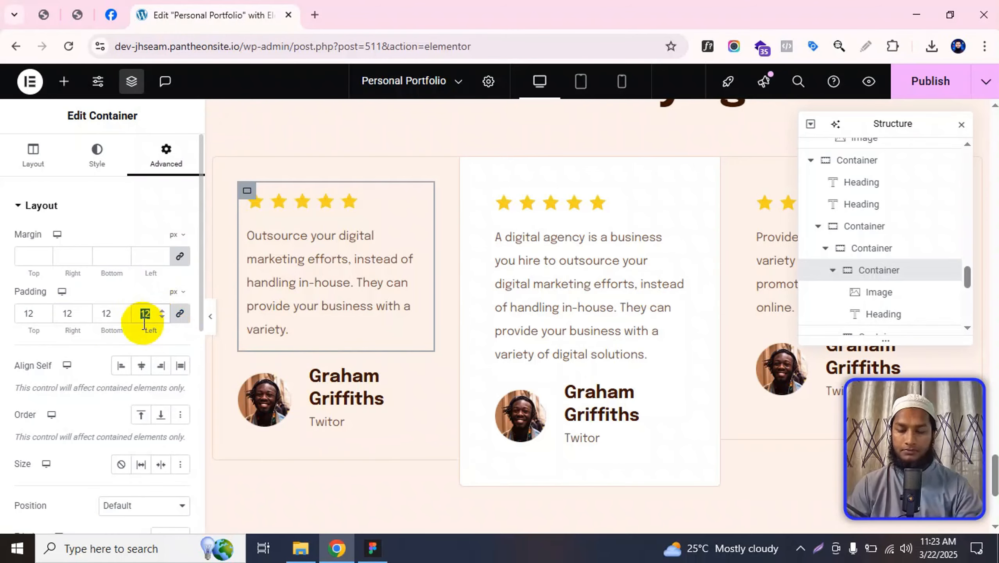
{"action": "type", "text": "14"}
{"action": "left_click", "coordinate": [180, 313]}
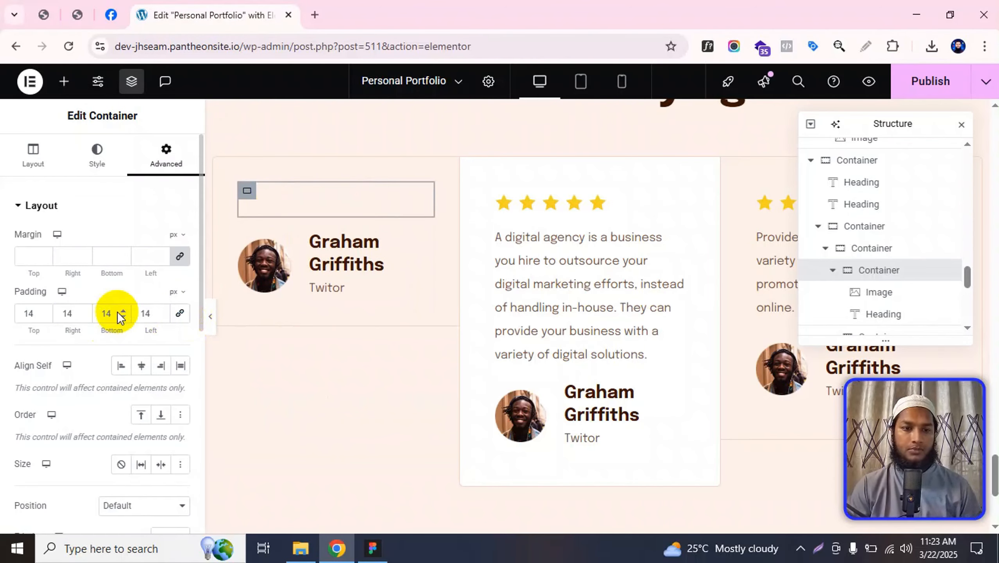
{"action": "left_click_drag", "start_coordinate": [117, 312], "coordinate": [88, 314]}
{"action": "type", "text": "0"}
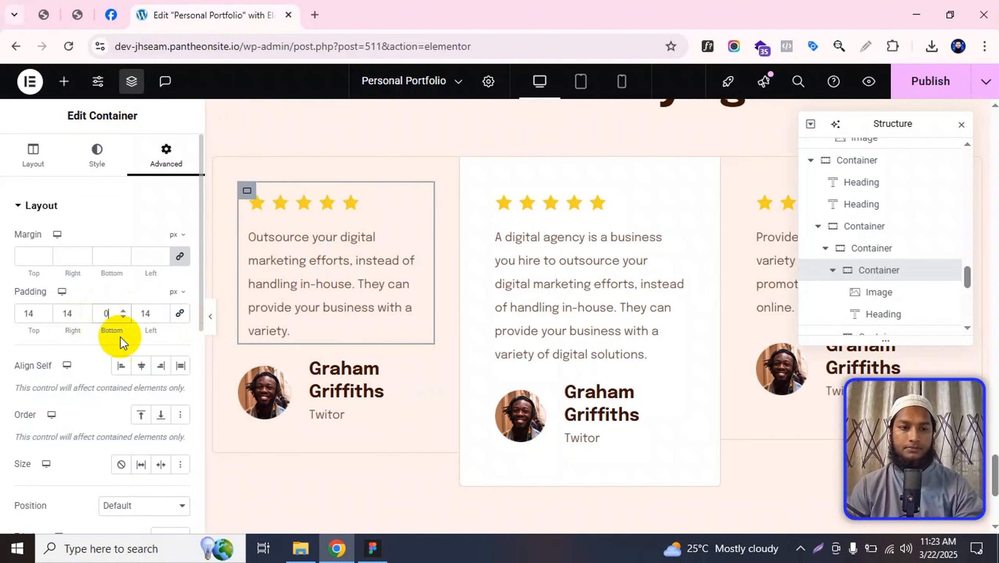
- Set the padding of the first card's avatar-and-name container to 14 px at the bottom and left, and preview the page full width
{"action": "scroll", "coordinate": [351, 287], "scroll_direction": "down", "scroll_amount": 2}
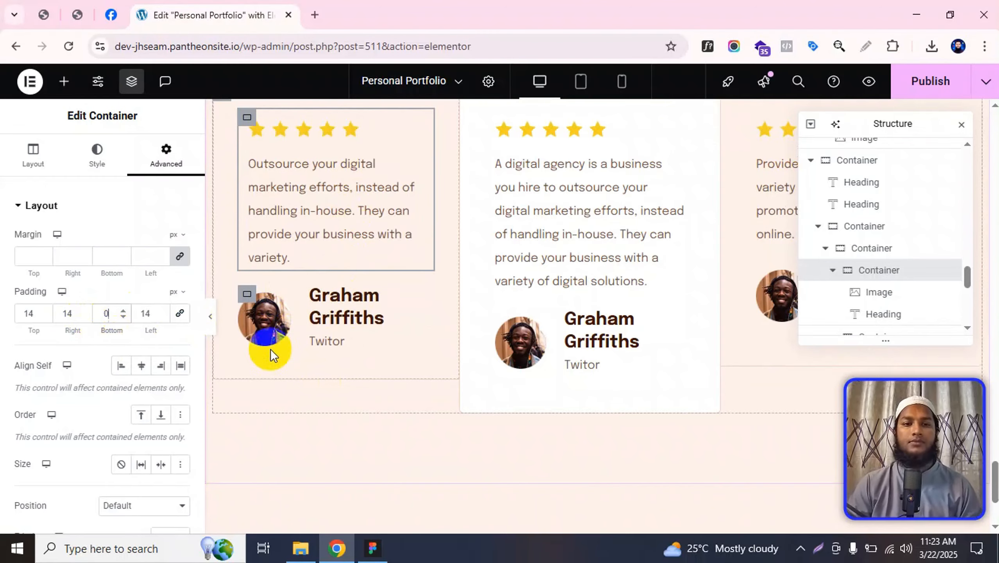
{"action": "left_click", "coordinate": [247, 293]}
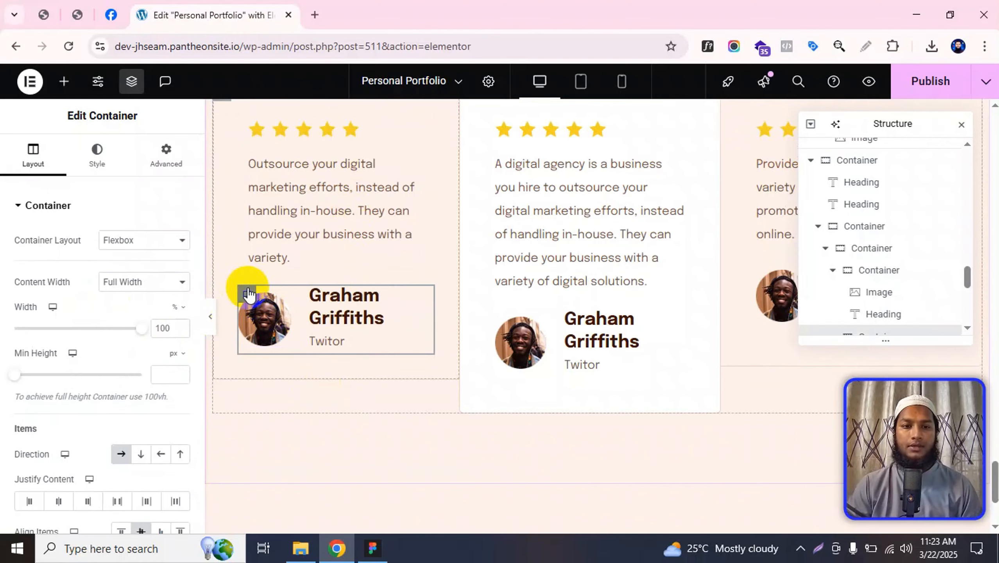
{"action": "left_click", "coordinate": [163, 156]}
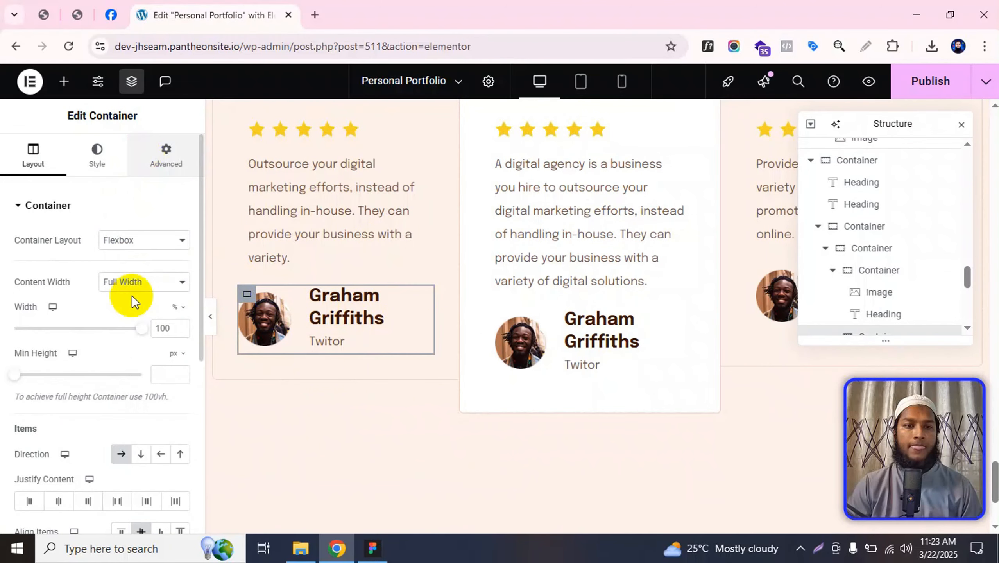
{"action": "double_click", "coordinate": [146, 313]}
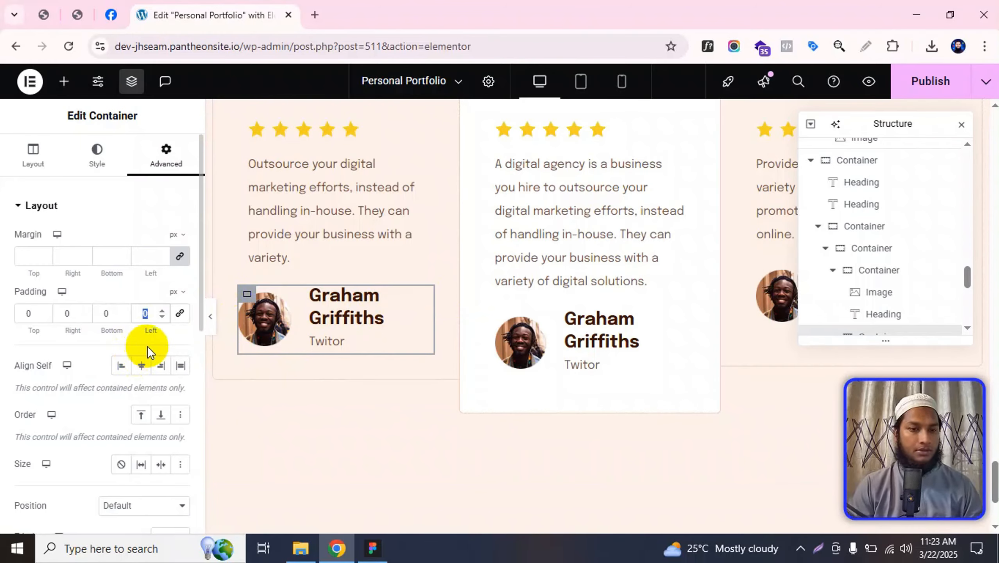
{"action": "type", "text": "14"}
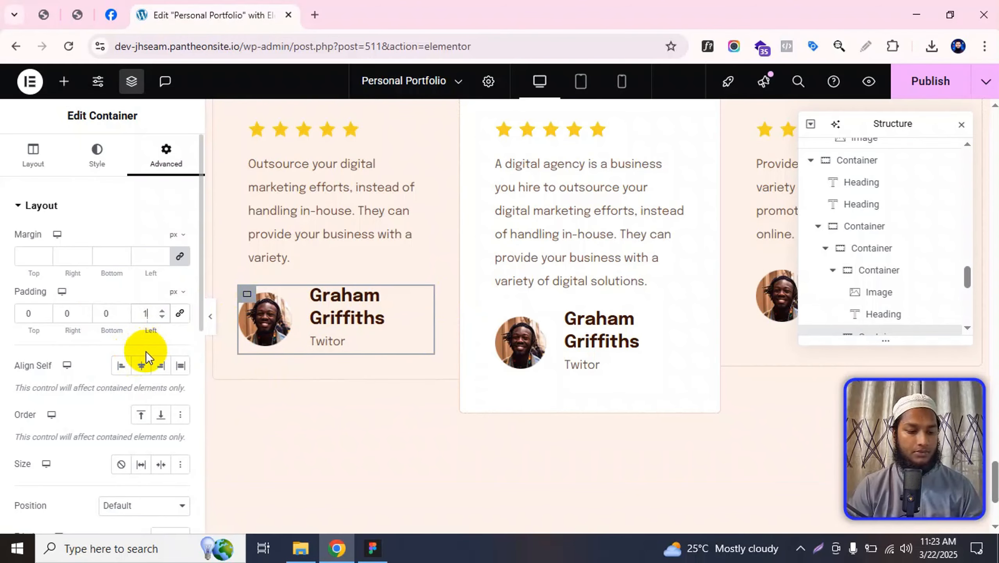
{"action": "double_click", "coordinate": [117, 309]}
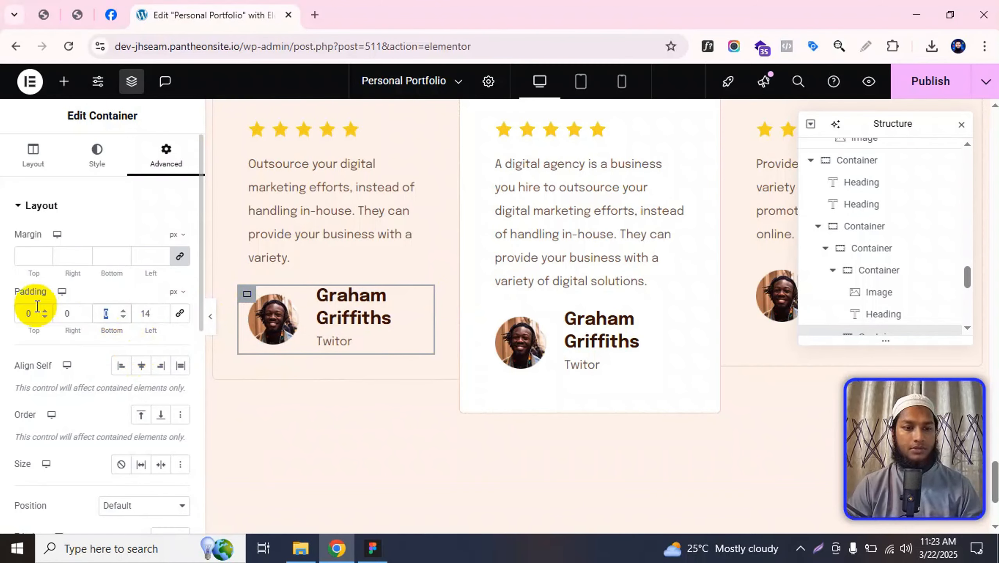
{"action": "type", "text": "14"}
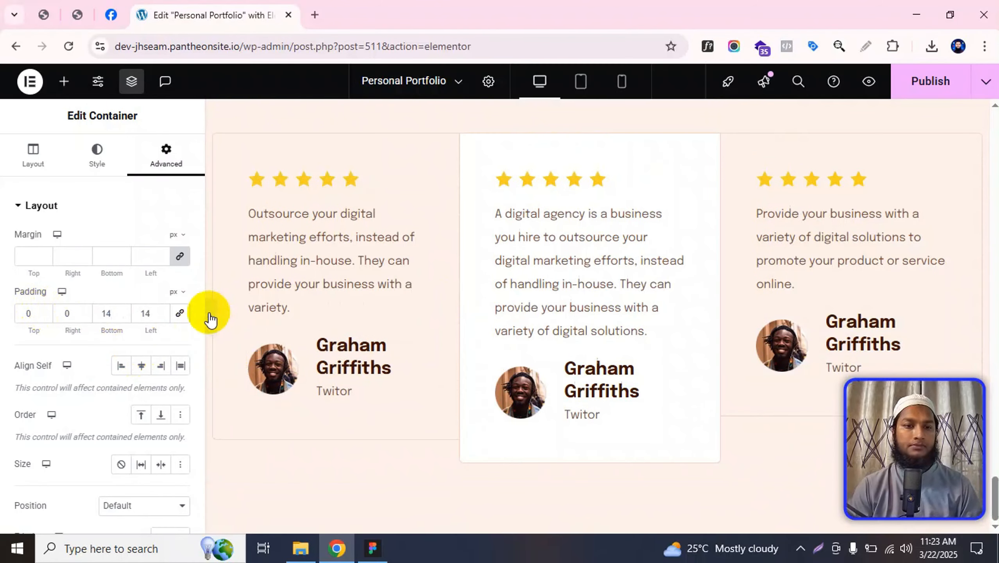
{"action": "left_click", "coordinate": [210, 316]}
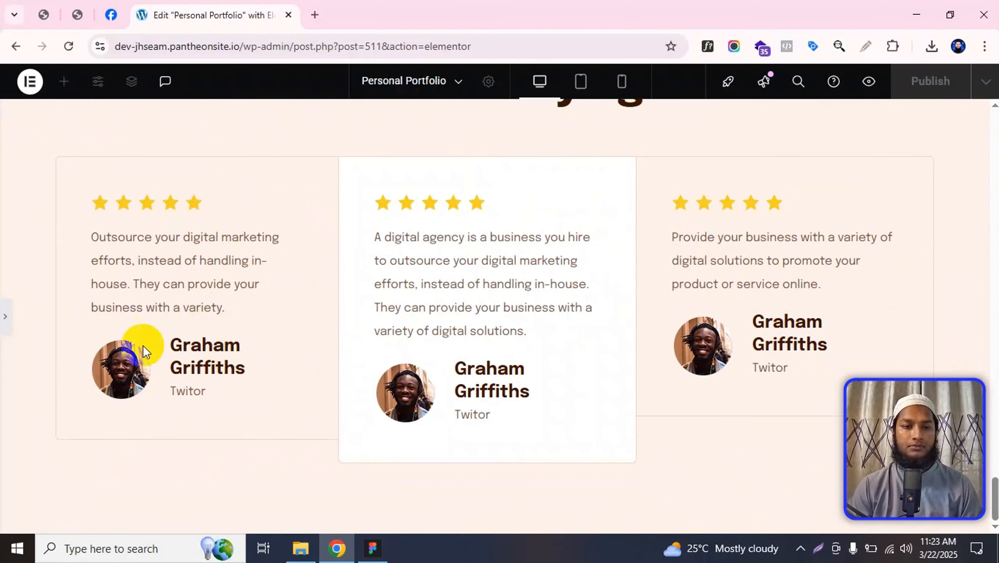
{"action": "left_click", "coordinate": [4, 316]}
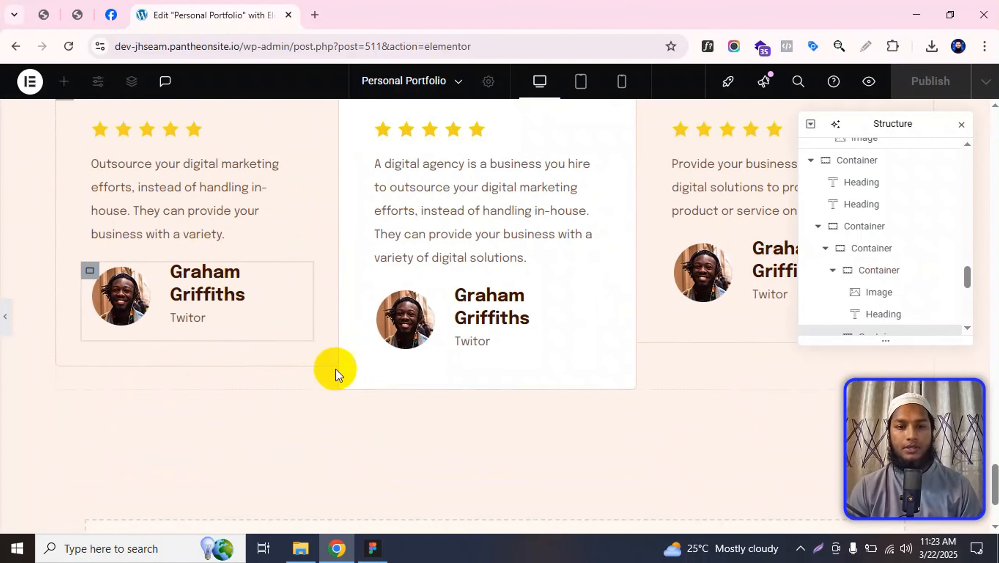
- Switch to Figma and check the size and placement of the first card's avatar and job title against the Elementor card
{"action": "left_click", "coordinate": [327, 309]}
{"action": "key", "text": "alt+Tab"}
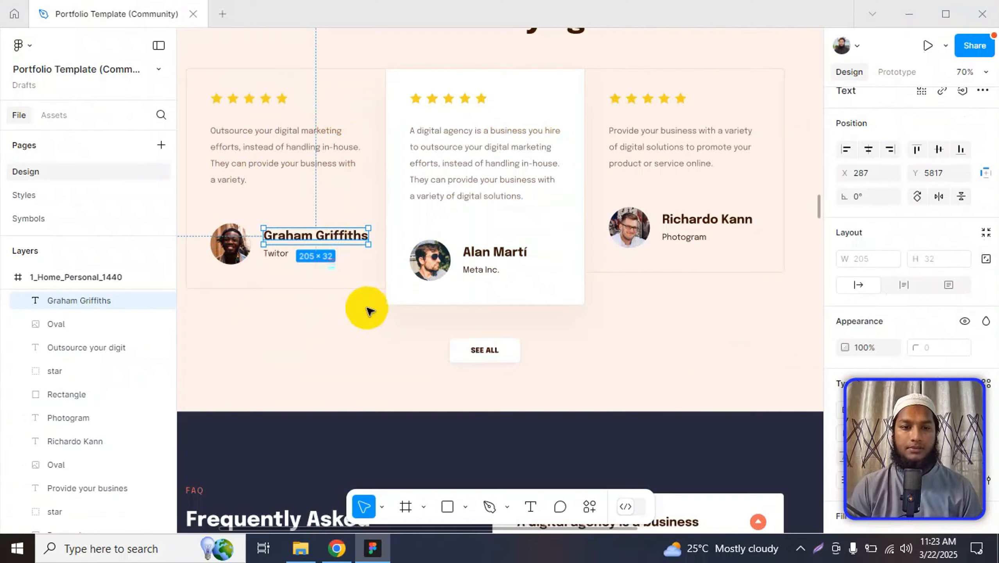
{"action": "left_click", "coordinate": [232, 243]}
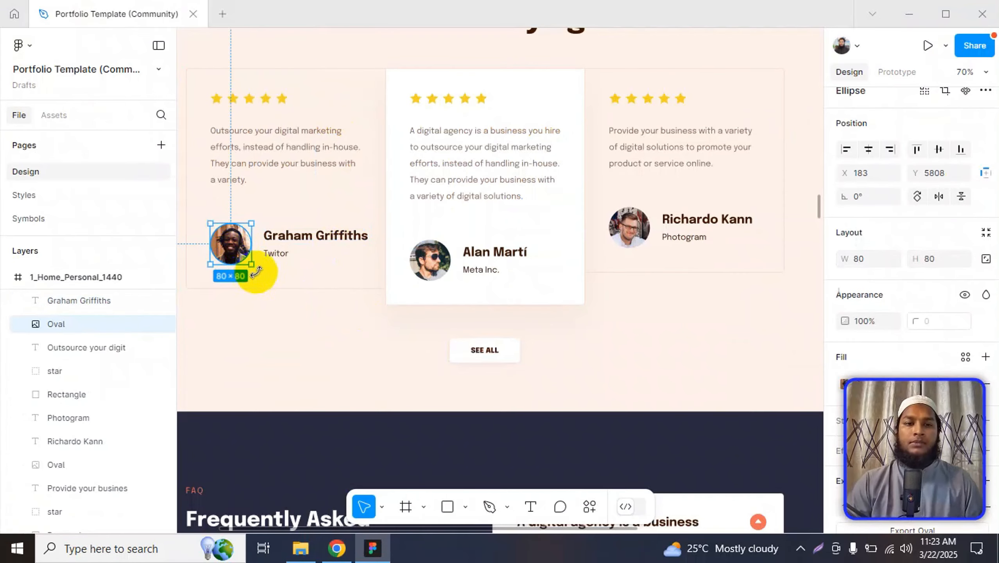
{"action": "left_click", "coordinate": [268, 253]}
{"action": "key", "text": "alt+Tab"}
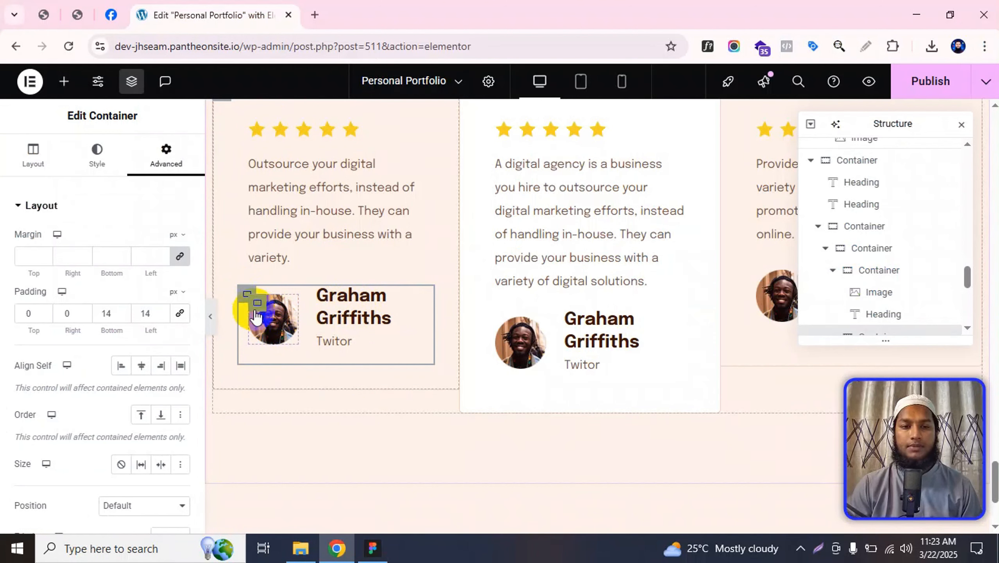
- Set the width of the first card's avatar container to 27%
{"action": "left_click", "coordinate": [259, 303]}
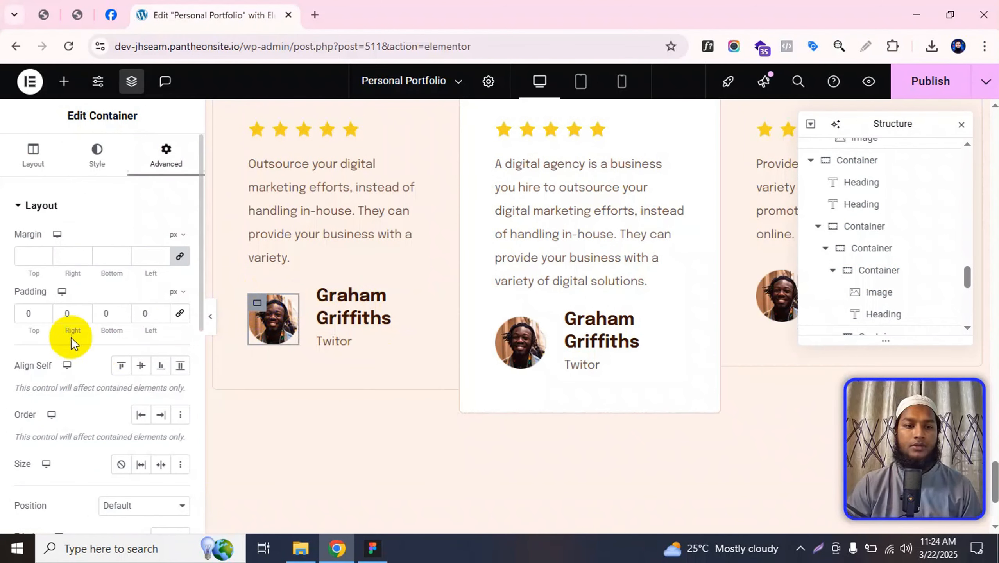
{"action": "left_click", "coordinate": [167, 331]}
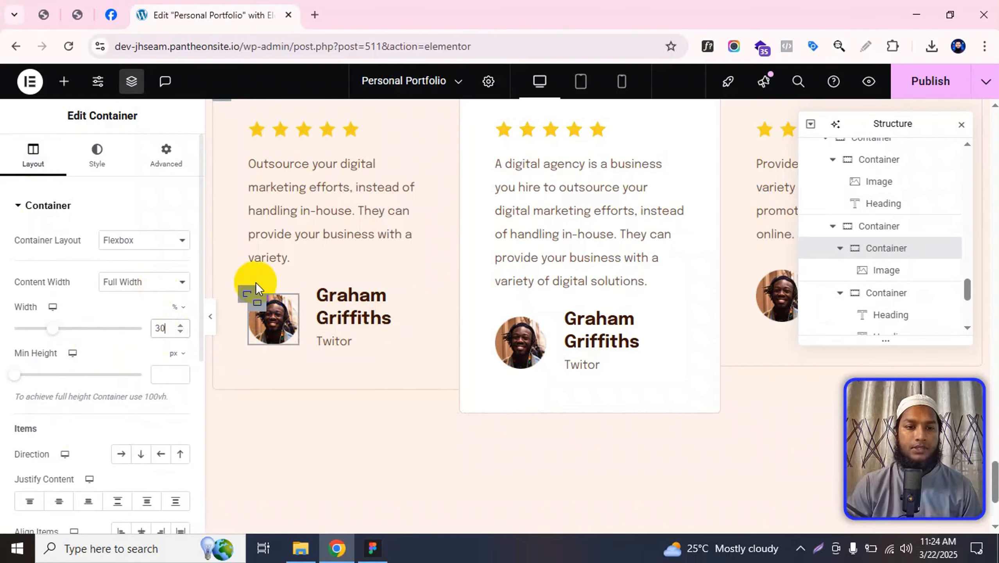
{"action": "key", "text": "Down"}
{"action": "key", "text": "Down"}
{"action": "key", "text": "Down"}
{"action": "key", "text": "Down"}
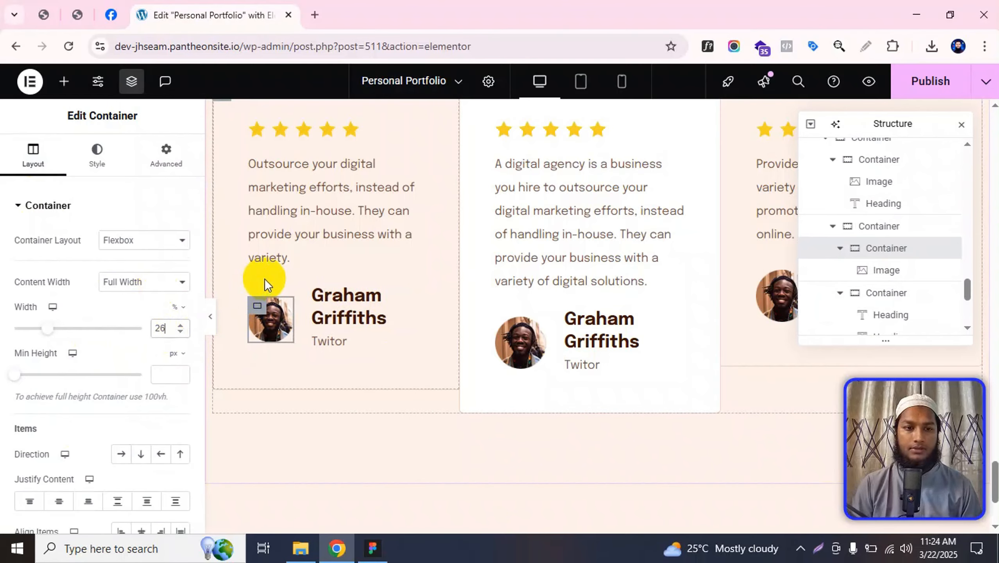
{"action": "key", "text": "Up"}
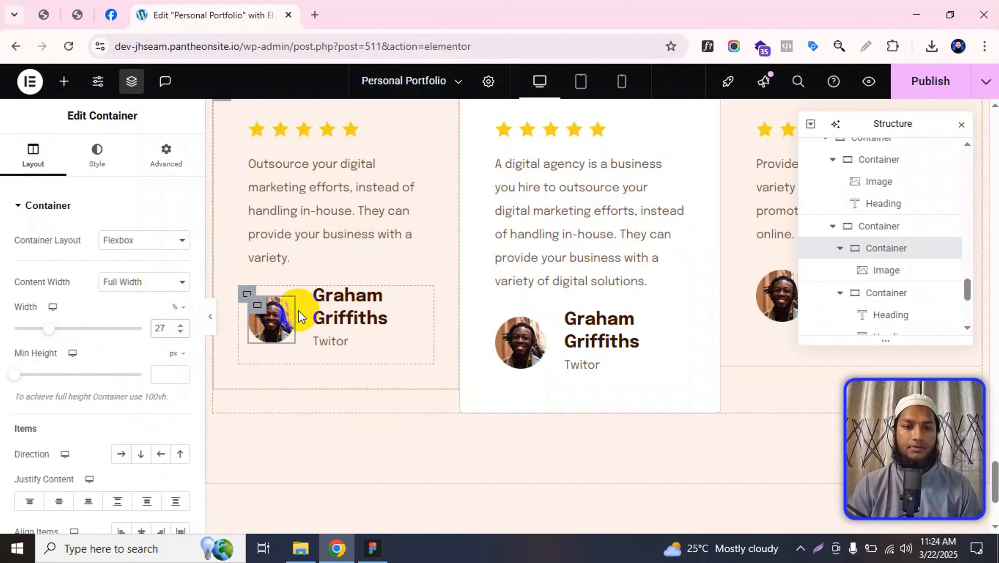
- Set the width of the container holding the first card's client name and job title to 73% and preview the page
{"action": "left_click", "coordinate": [322, 294]}
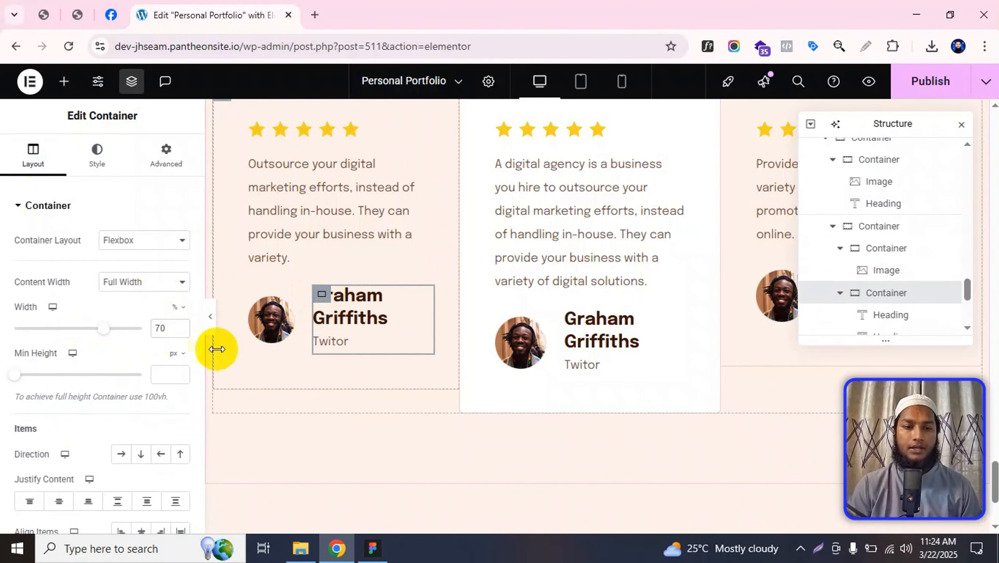
{"action": "left_click", "coordinate": [163, 328]}
{"action": "key", "text": "Up"}
{"action": "key", "text": "Up"}
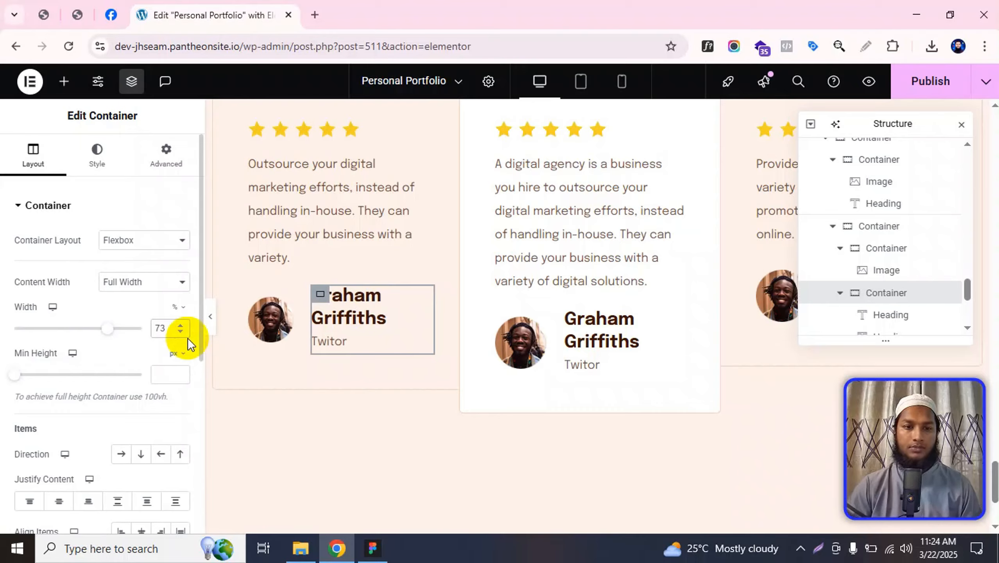
{"action": "left_click", "coordinate": [208, 316]}
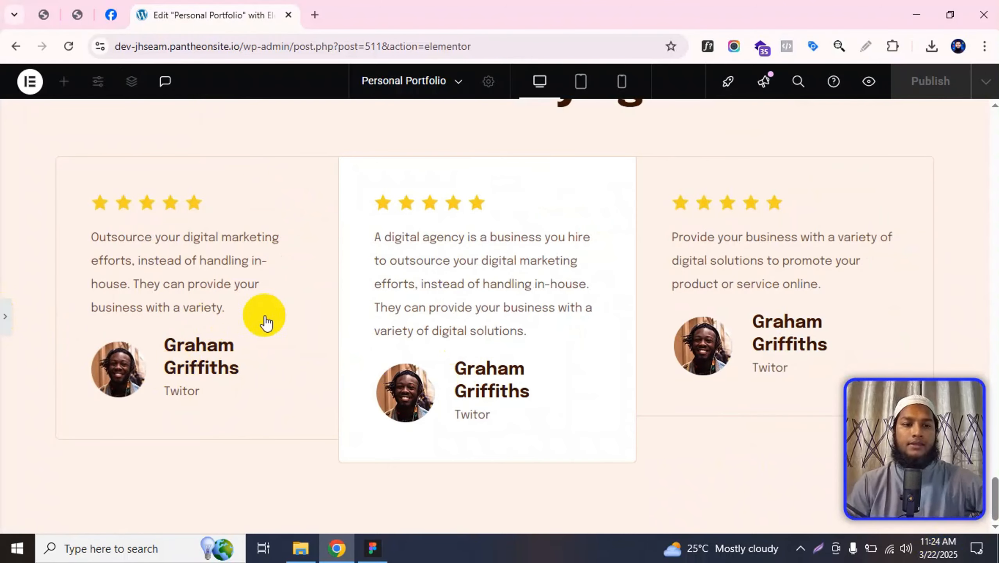
- Measure in Figma the overall width of the testimonial card row and inspect the first client name's text properties
{"action": "key", "text": "alt+Tab"}
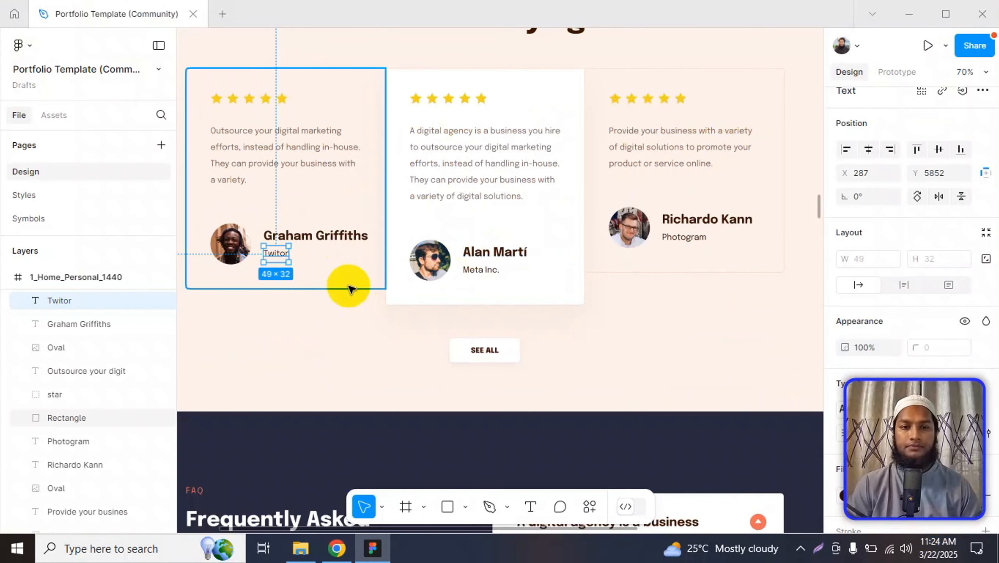
{"action": "left_click", "coordinate": [345, 284]}
{"action": "left_click", "coordinate": [788, 262], "text": "shift"}
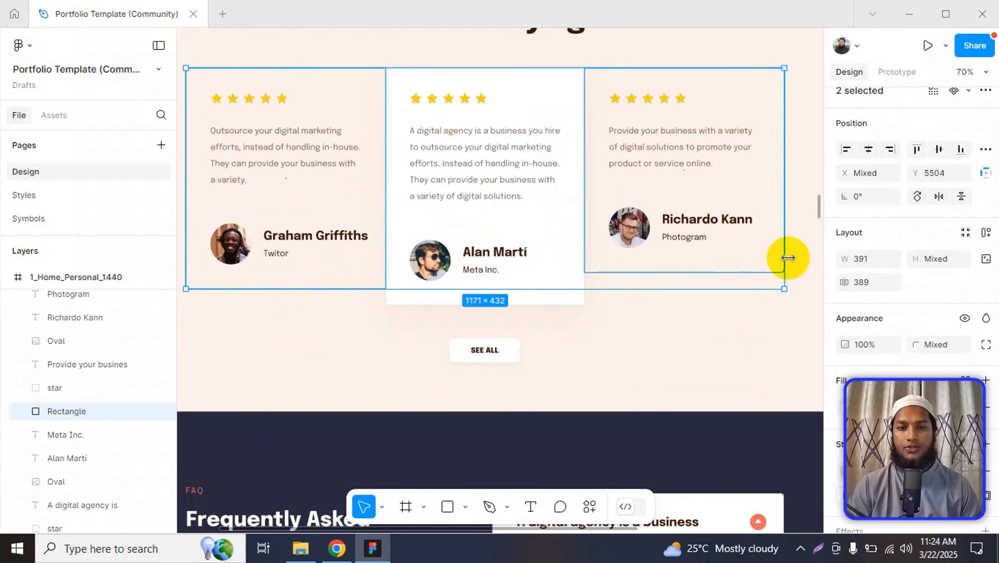
{"action": "key", "text": "alt+Tab"}
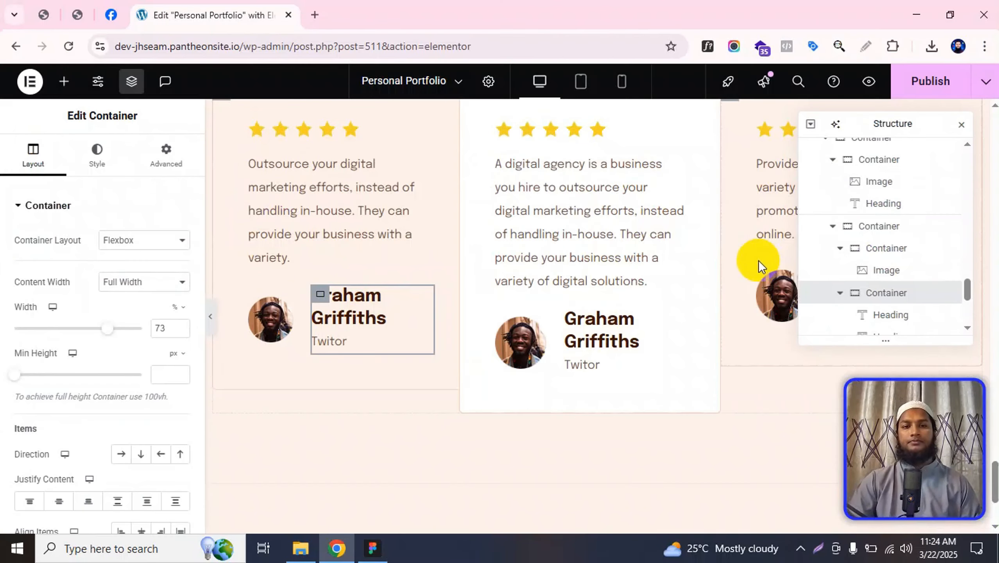
{"action": "key", "text": "alt+Tab"}
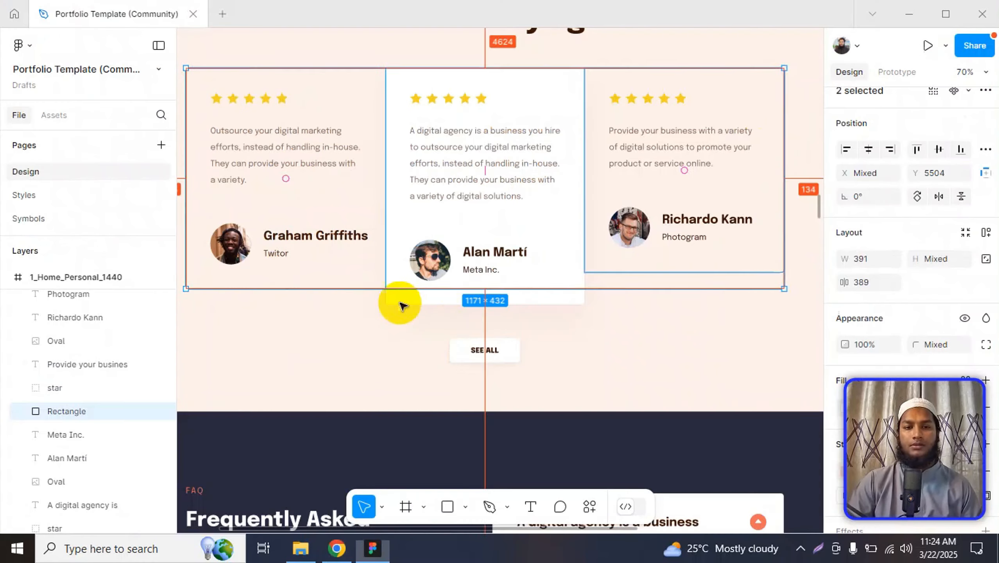
{"action": "left_click", "coordinate": [317, 237]}
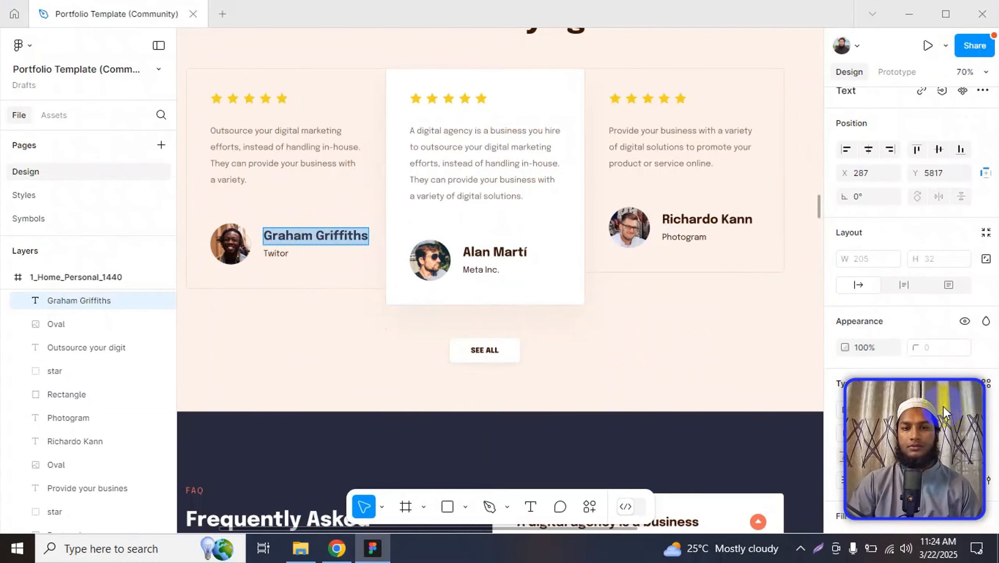
{"action": "left_click_drag", "start_coordinate": [924, 413], "coordinate": [673, 417]}
{"action": "key", "text": "alt+Tab"}
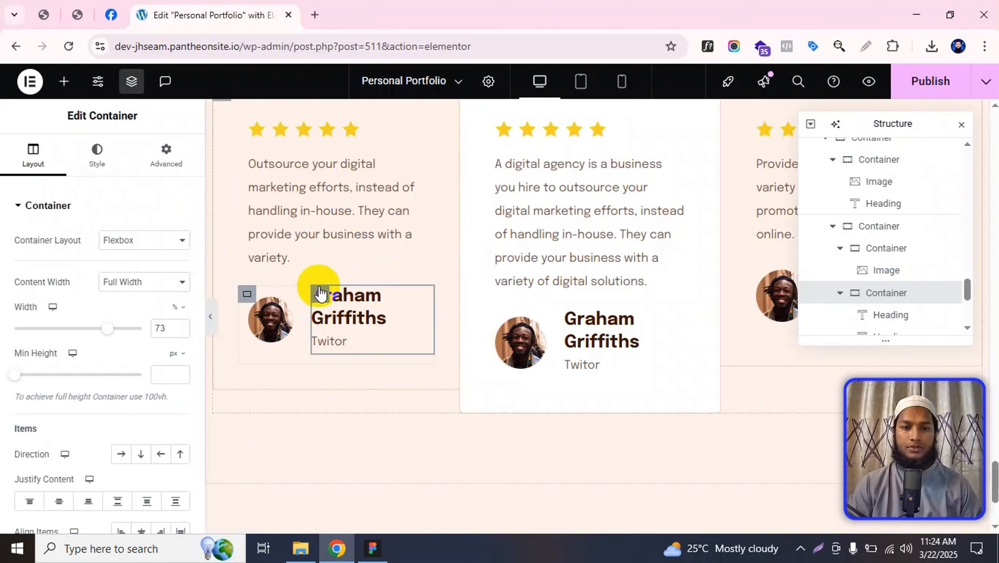
- Review the style and content settings of the first card's client name heading in Elementor
{"action": "left_click", "coordinate": [408, 309]}
{"action": "left_click", "coordinate": [79, 157]}
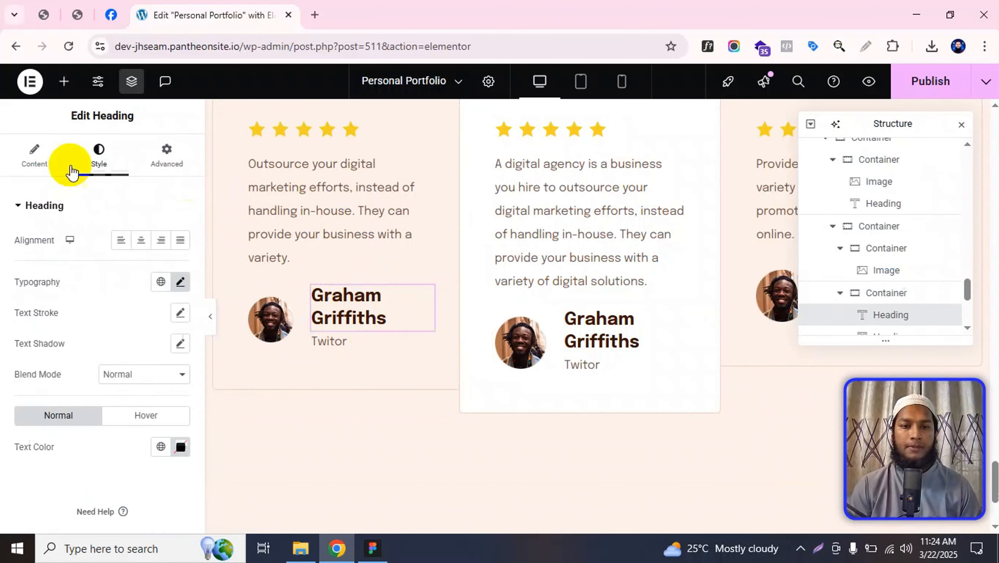
{"action": "left_click", "coordinate": [180, 281]}
{"action": "left_click", "coordinate": [180, 282]}
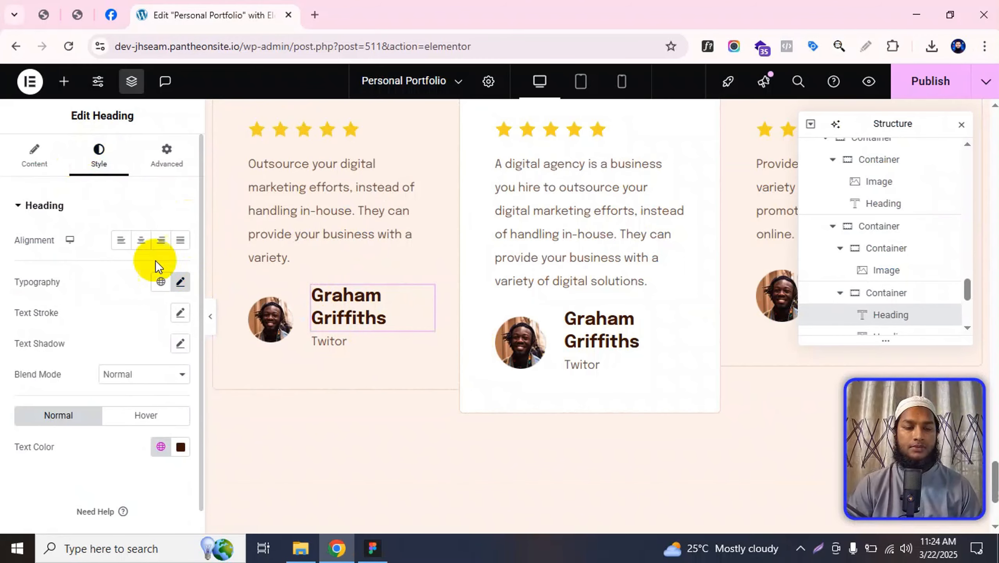
{"action": "left_click", "coordinate": [28, 163]}
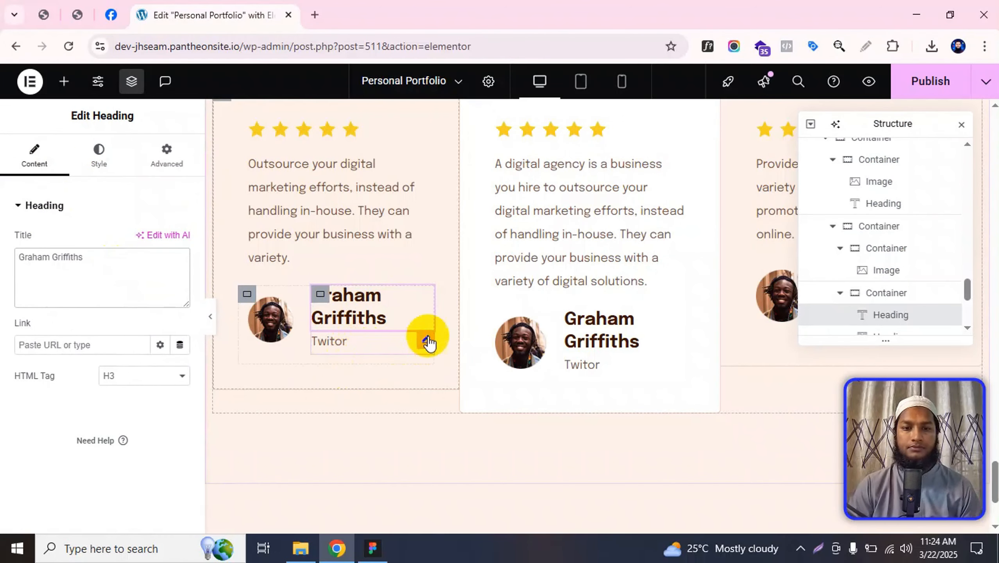
- Check the first testimonial card container's padding in Elementor and compare the card with the Figma design
{"action": "scroll", "coordinate": [430, 292], "scroll_direction": "up", "scroll_amount": 3}
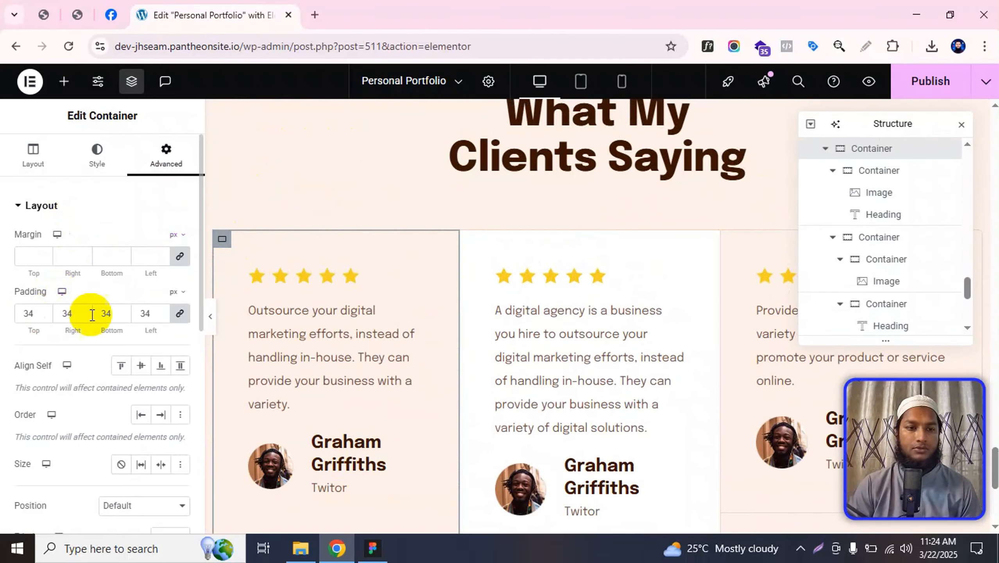
{"action": "key", "text": "alt+Tab"}
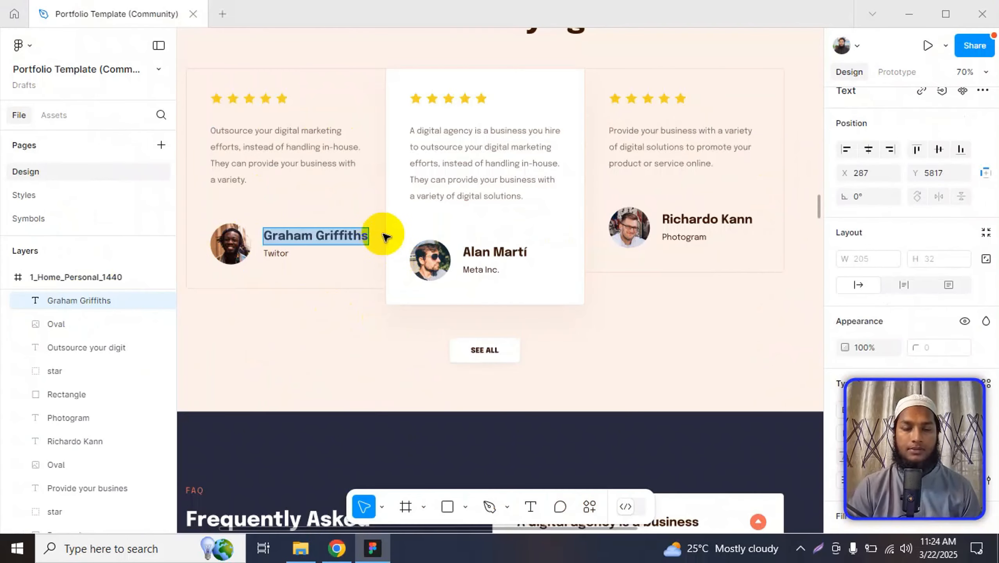
{"action": "key", "text": "alt+Tab"}
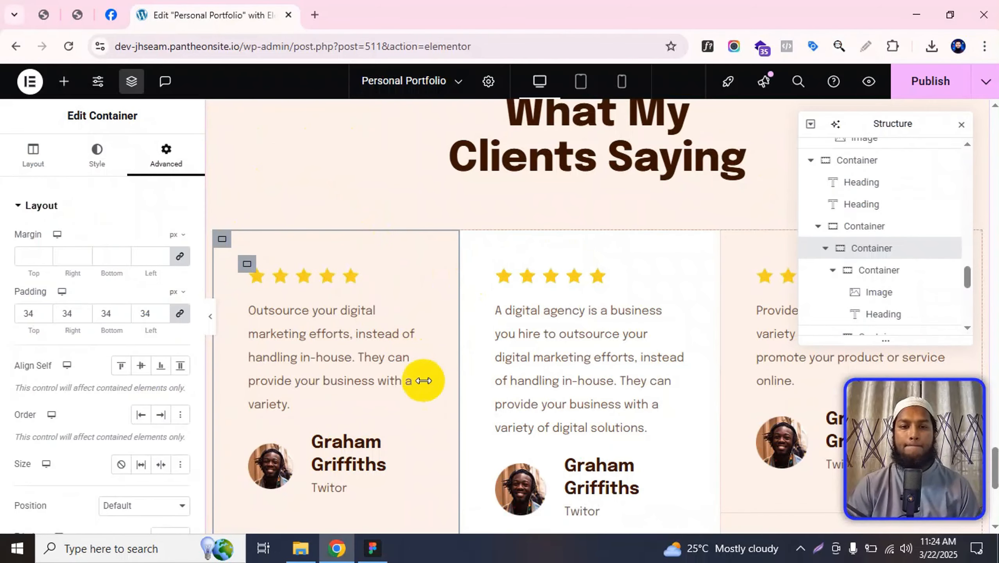
{"action": "scroll", "coordinate": [408, 374], "scroll_direction": "down", "scroll_amount": 3}
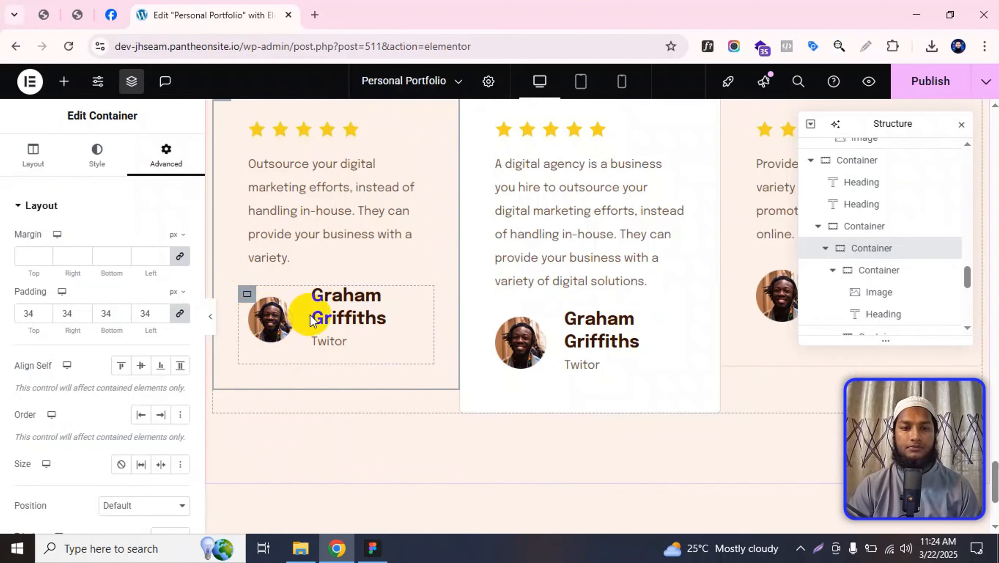
- Measure in Figma the gap between the first card's avatar and the client name
{"action": "key", "text": "alt+Tab"}
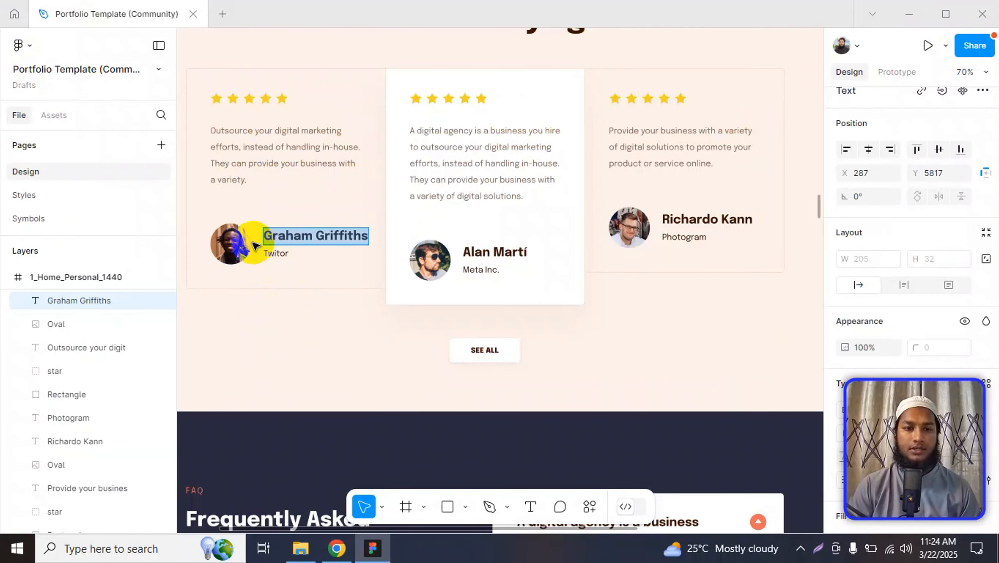
{"action": "double_click", "coordinate": [230, 241]}
{"action": "scroll", "coordinate": [241, 247], "scroll_direction": "up", "scroll_amount": 3}
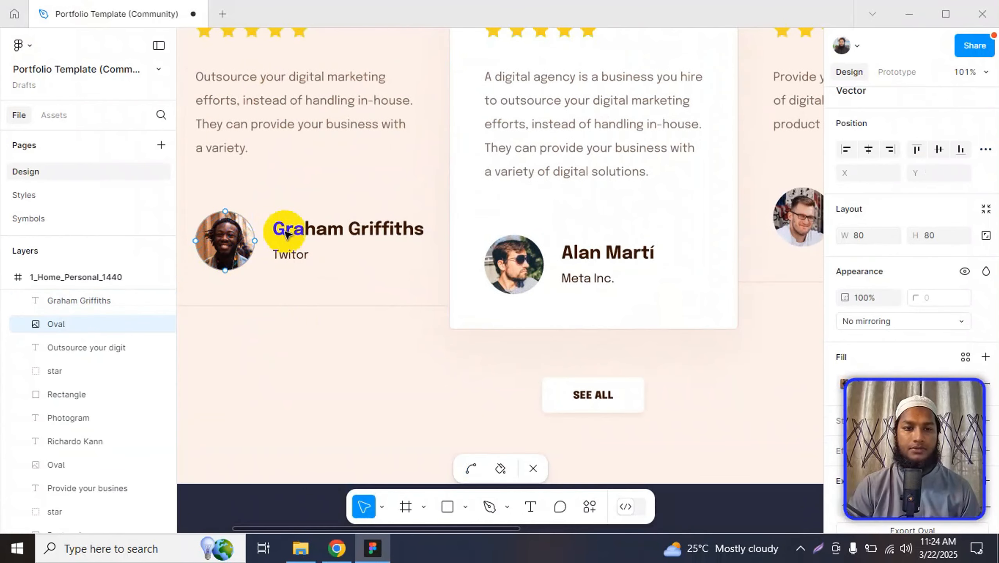
{"action": "key", "text": "Escape"}
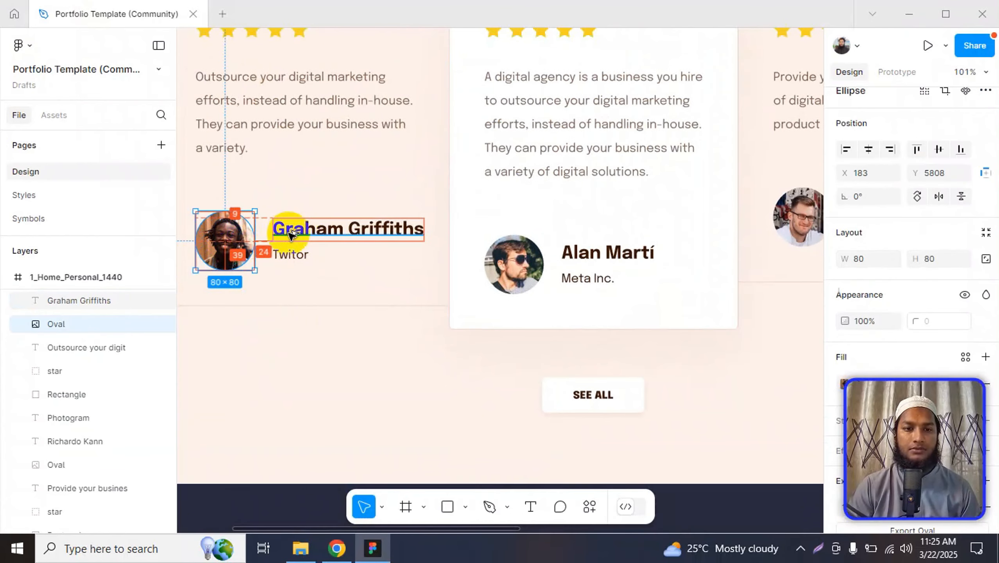
- Check the flex gaps of the first card's avatar-and-name container in Elementor and publish the page
{"action": "key", "text": "alt+Tab"}
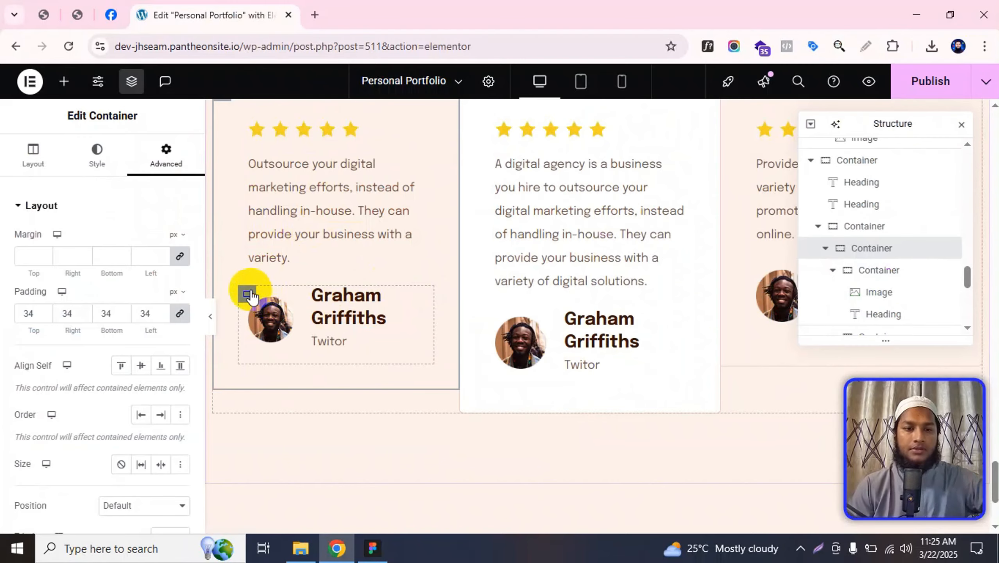
{"action": "left_click", "coordinate": [248, 294]}
{"action": "left_click", "coordinate": [33, 155]}
{"action": "scroll", "coordinate": [97, 379], "scroll_direction": "down", "scroll_amount": 6}
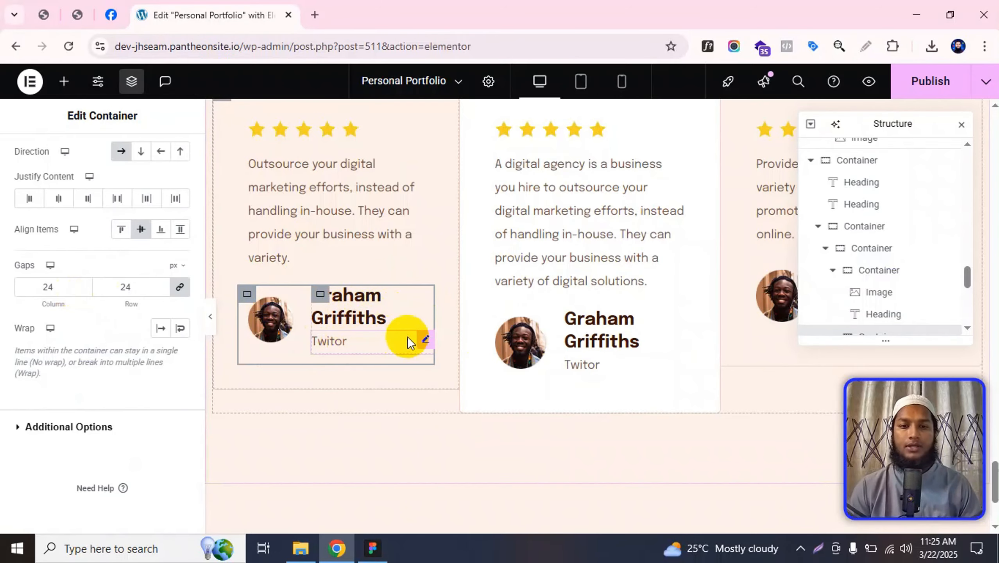
{"action": "scroll", "coordinate": [418, 335], "scroll_direction": "up", "scroll_amount": 3}
{"action": "scroll", "coordinate": [410, 355], "scroll_direction": "down", "scroll_amount": 5}
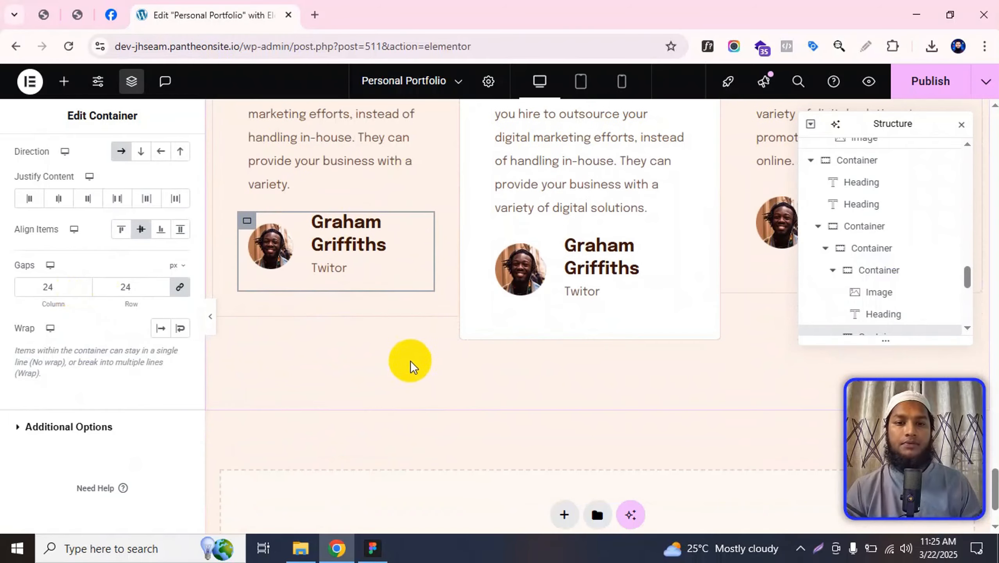
{"action": "scroll", "coordinate": [408, 278], "scroll_direction": "up", "scroll_amount": 5}
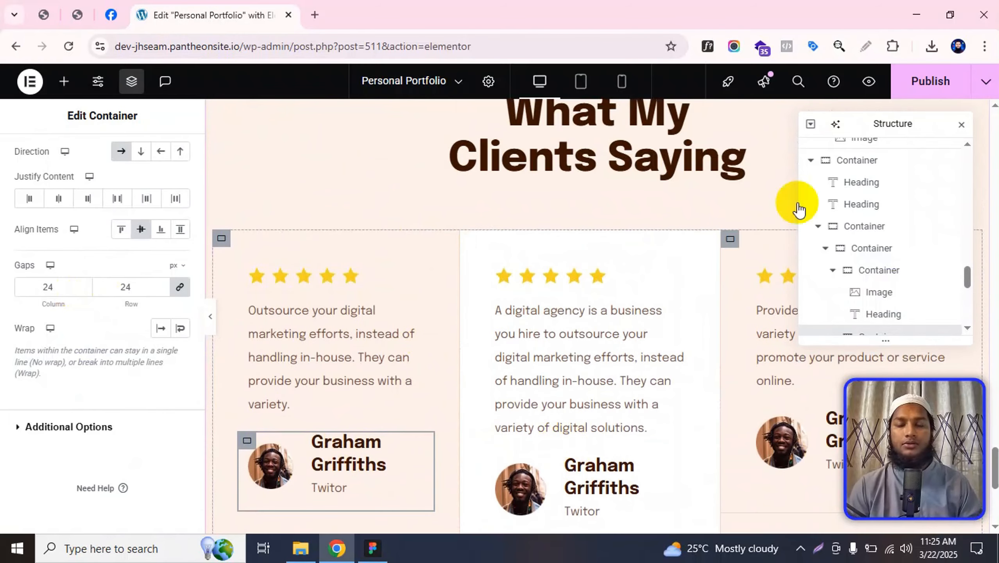
{"action": "left_click", "coordinate": [927, 82]}
- Compare the testimonial cards in the Figma design with the cards on the Elementor canvas
{"action": "key", "text": "alt+Tab"}
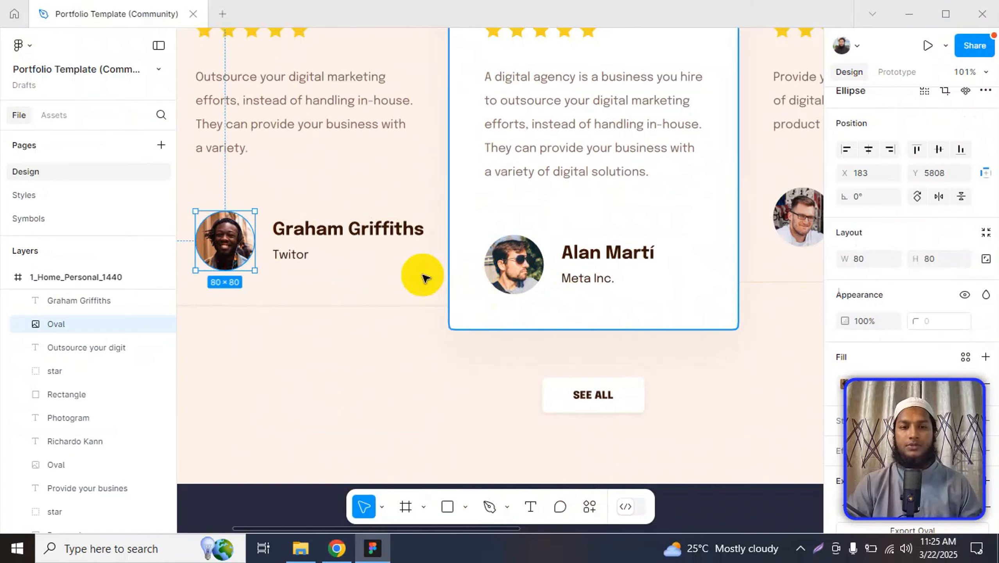
{"action": "scroll", "coordinate": [392, 230], "scroll_direction": "up", "scroll_amount": 3}
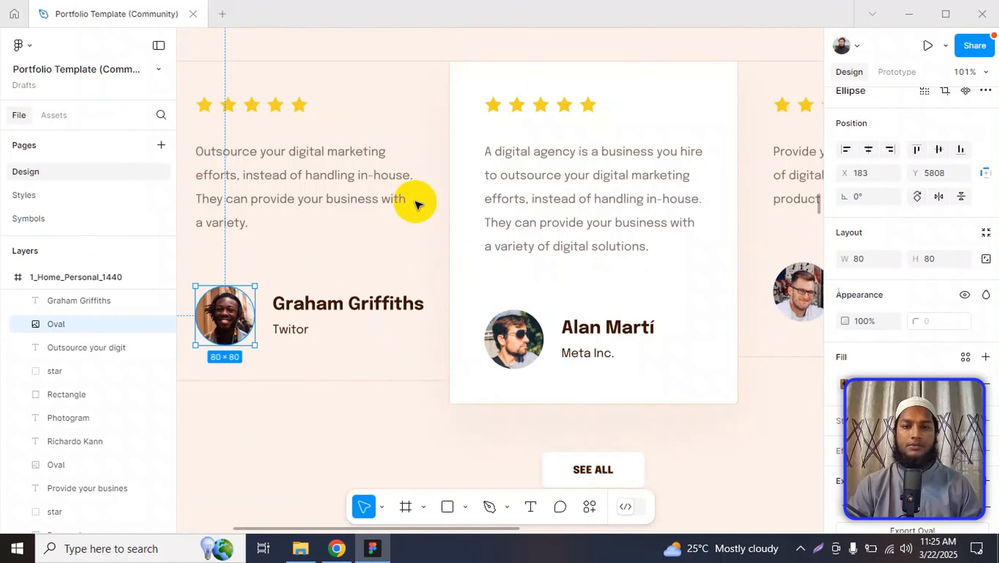
{"action": "key", "text": "alt+Tab"}
{"action": "scroll", "coordinate": [461, 286], "scroll_direction": "down", "scroll_amount": 2}
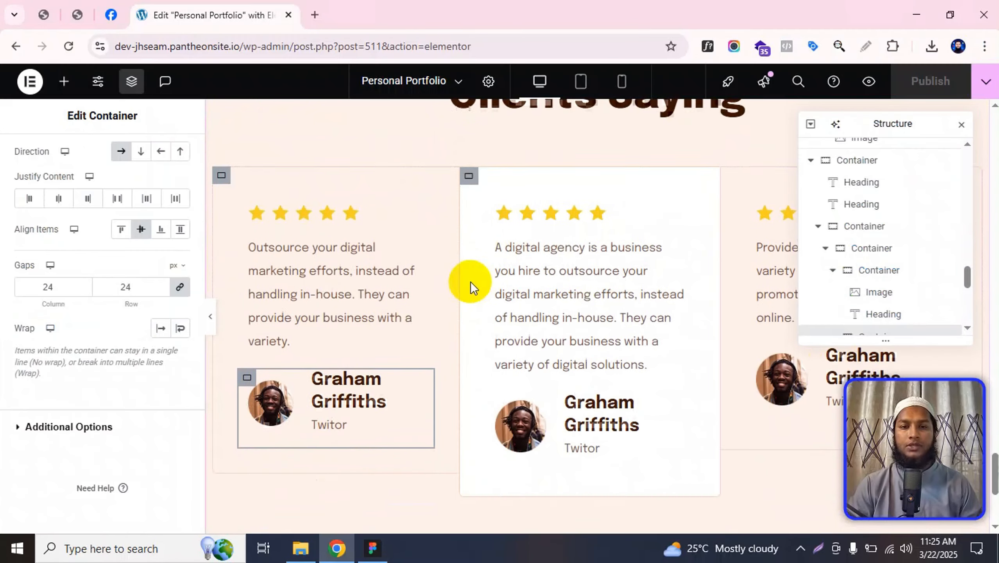
{"action": "scroll", "coordinate": [355, 237], "scroll_direction": "up", "scroll_amount": 5}
{"action": "scroll", "coordinate": [339, 272], "scroll_direction": "down", "scroll_amount": 5}
{"action": "scroll", "coordinate": [448, 228], "scroll_direction": "up", "scroll_amount": 1}
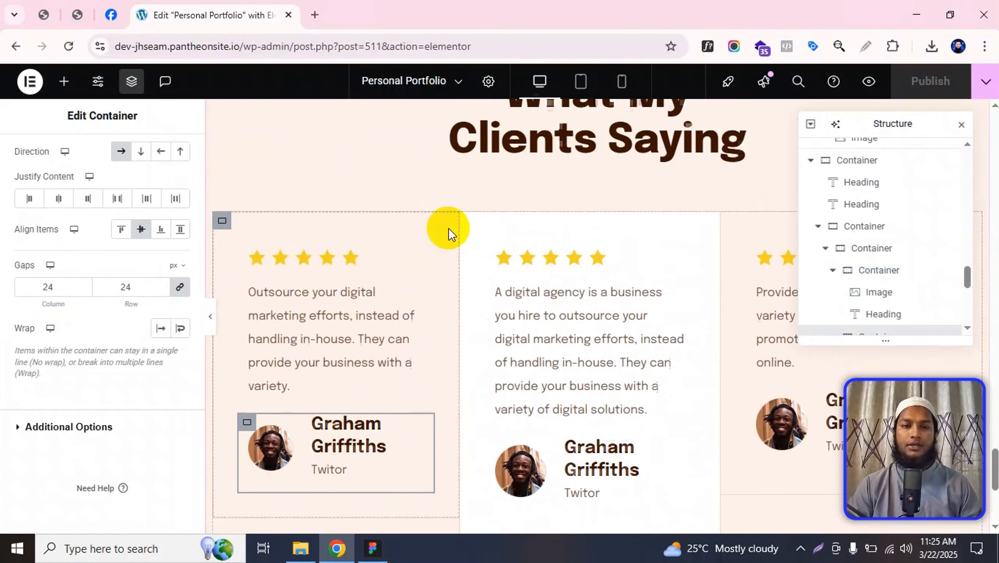
- Set the testimonials section's outer container to a boxed width of 1190 px
{"action": "scroll", "coordinate": [448, 228], "scroll_direction": "up", "scroll_amount": 4}
{"action": "left_click", "coordinate": [599, 114]}
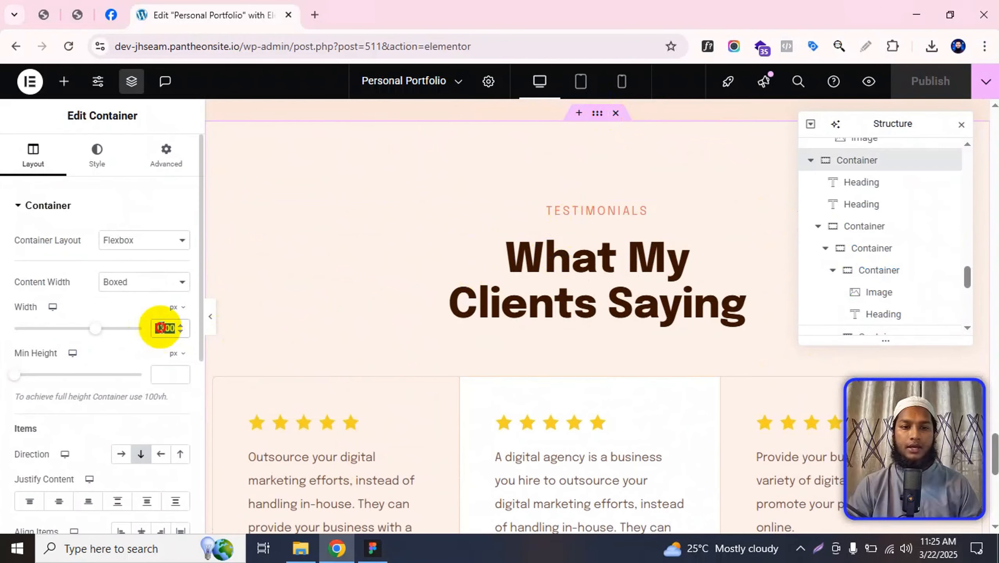
{"action": "type", "text": "1190"}
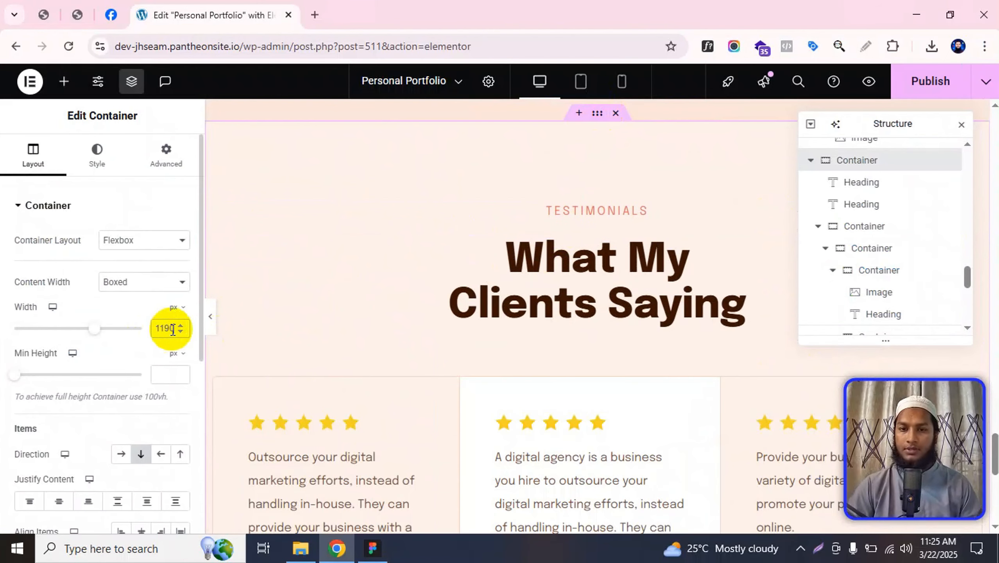
- Change the content width of the container holding the three testimonial cards to Boxed
{"action": "left_click", "coordinate": [874, 249]}
{"action": "left_click", "coordinate": [868, 231]}
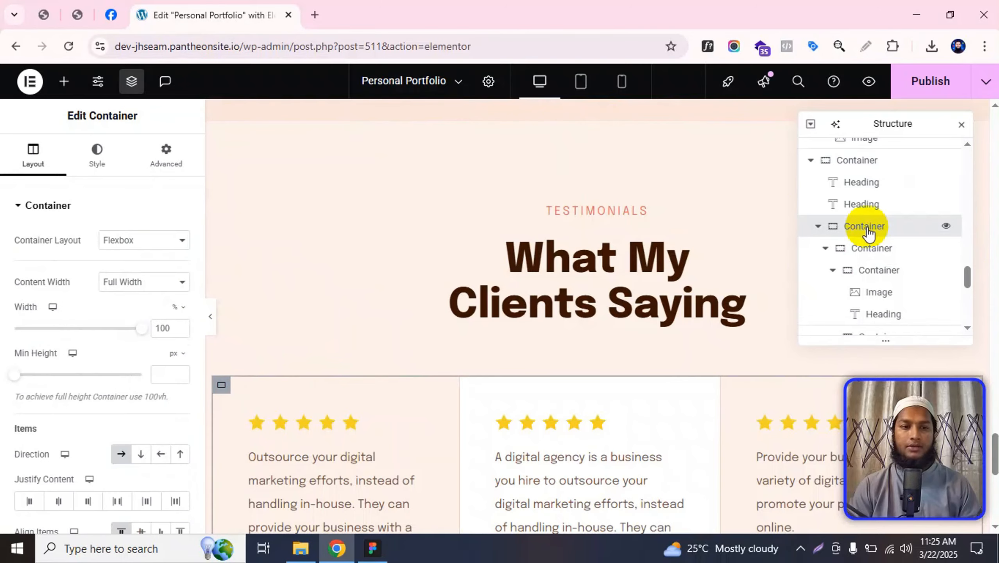
{"action": "scroll", "coordinate": [464, 373], "scroll_direction": "down", "scroll_amount": 2}
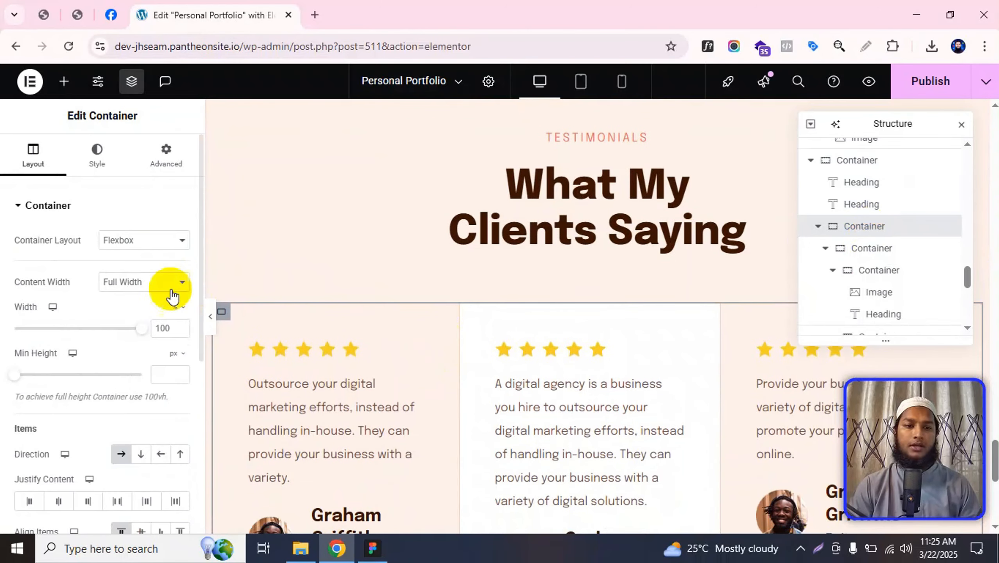
{"action": "left_click", "coordinate": [140, 283]}
{"action": "left_click", "coordinate": [142, 285]}
{"action": "left_click", "coordinate": [140, 286]}
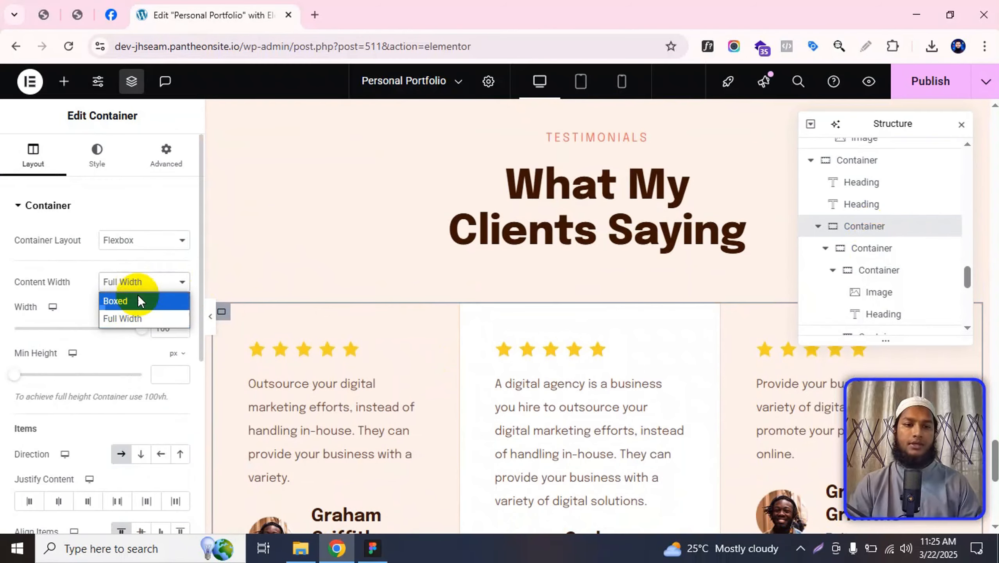
{"action": "left_click", "coordinate": [138, 299]}
{"action": "left_click", "coordinate": [143, 283]}
{"action": "left_click", "coordinate": [131, 298]}
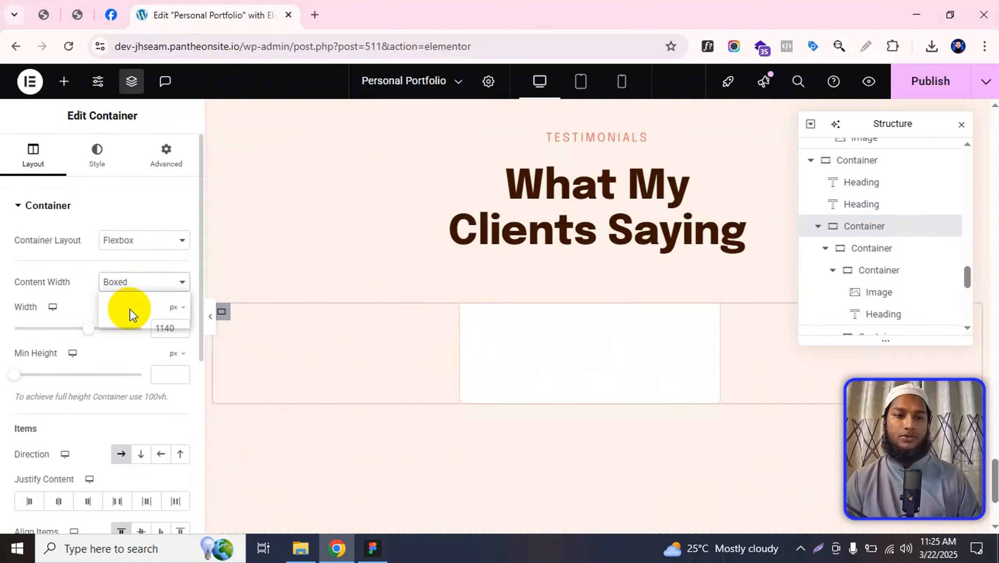
- Check the card row container's margin and padding and publish the page
{"action": "left_click", "coordinate": [148, 288]}
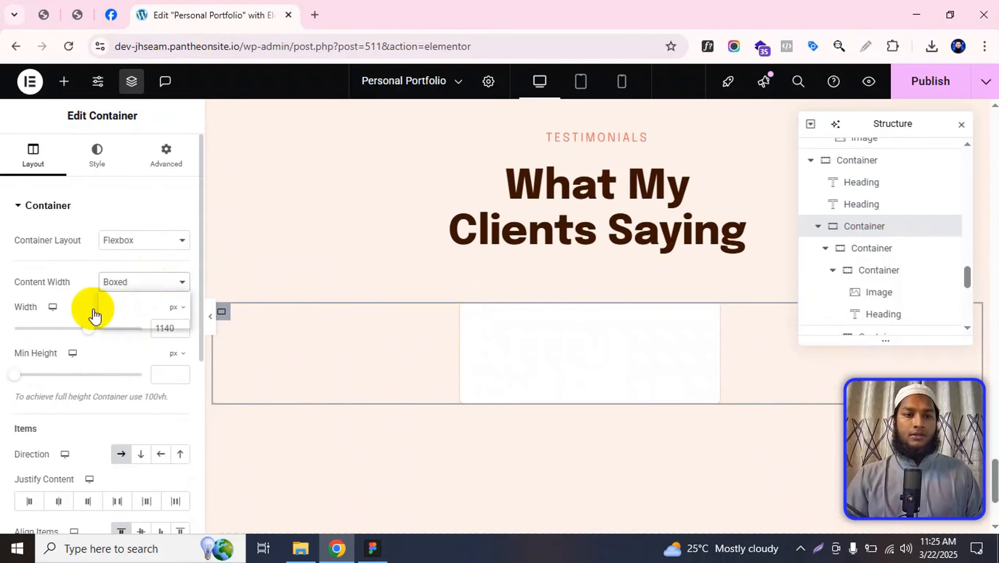
{"action": "left_click", "coordinate": [81, 302]}
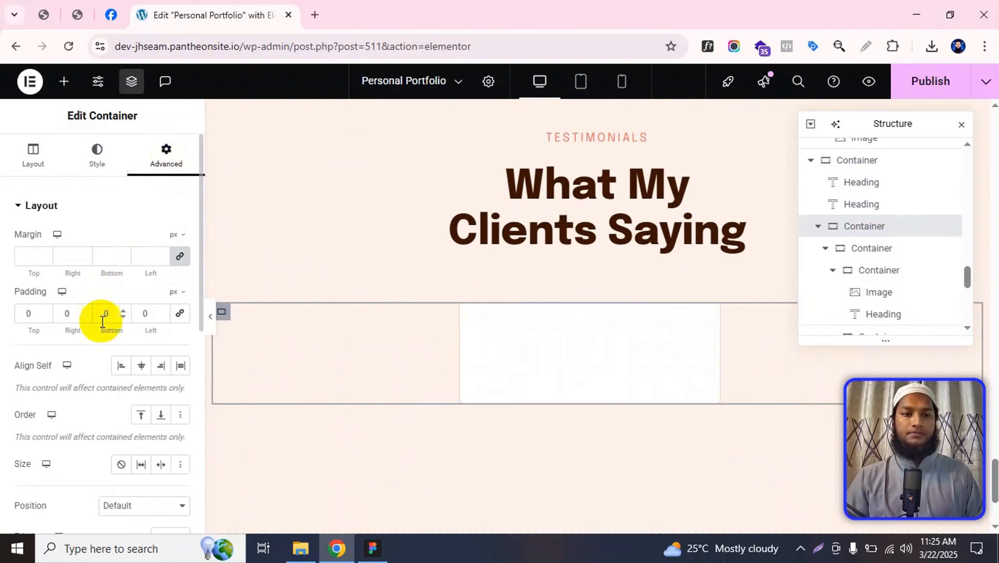
{"action": "scroll", "coordinate": [451, 276], "scroll_direction": "down", "scroll_amount": 3}
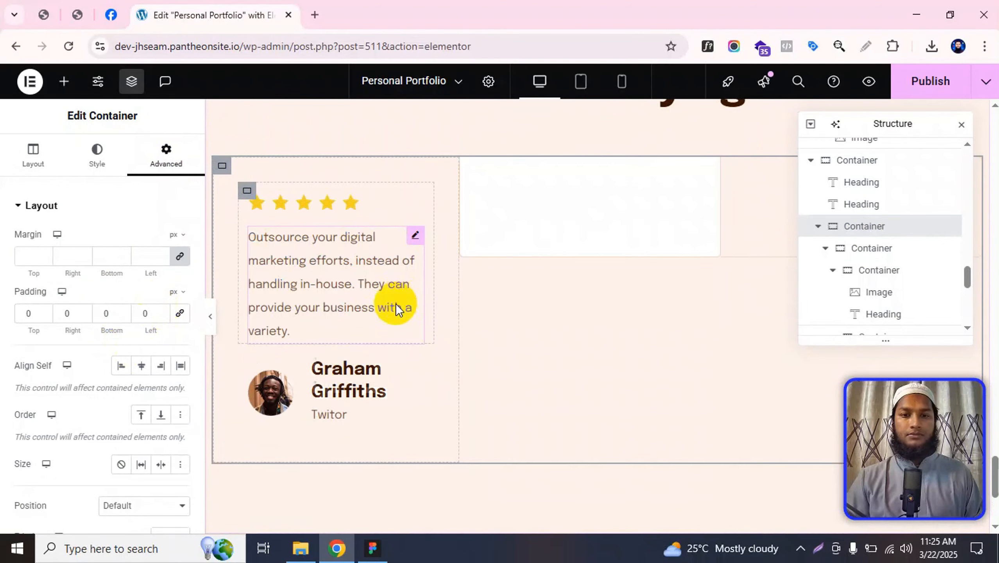
{"action": "left_click", "coordinate": [31, 151]}
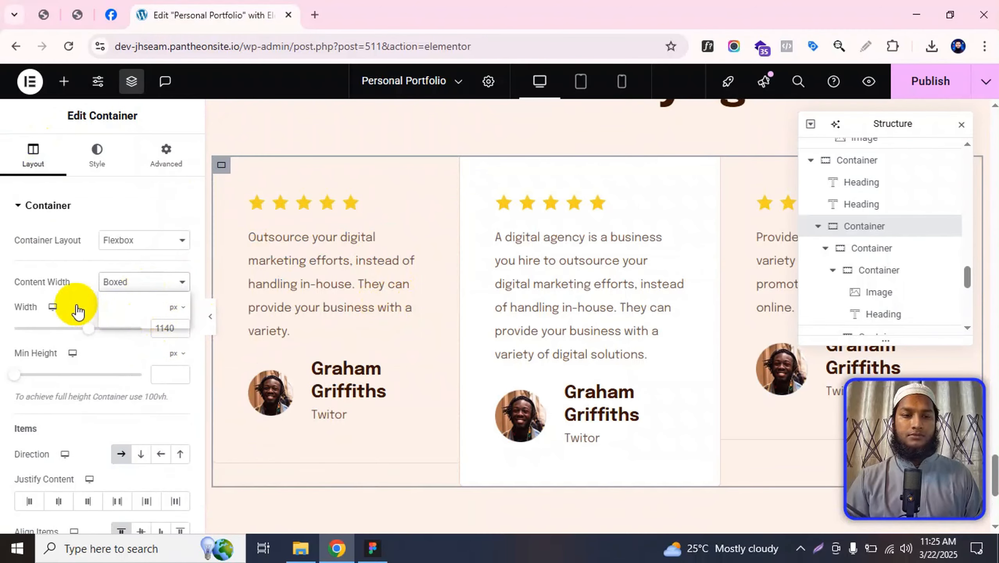
{"action": "left_click", "coordinate": [931, 81]}
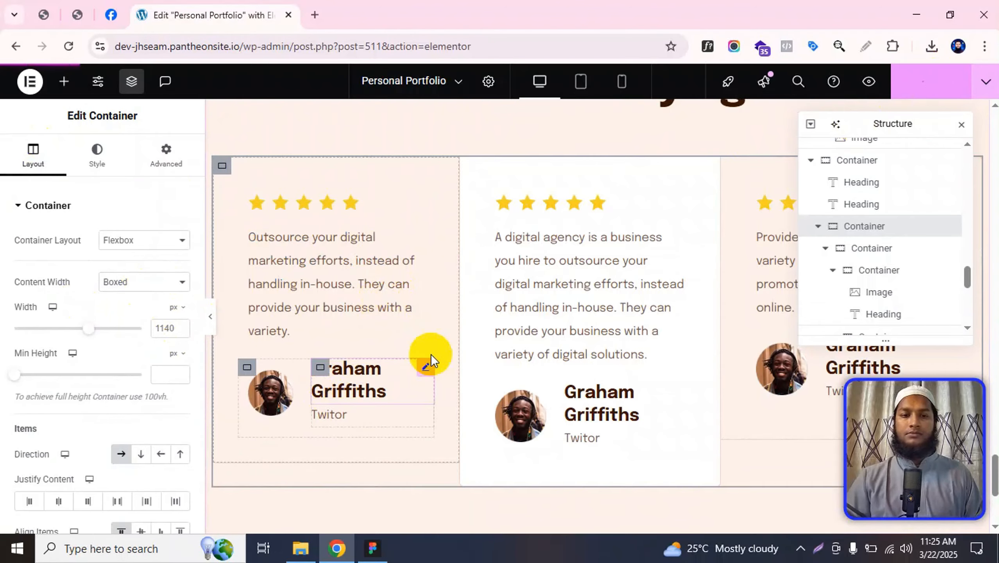
- Preview the published page in a new browser tab and view its testimonials section
{"action": "scroll", "coordinate": [434, 359], "scroll_direction": "down", "scroll_amount": 2}
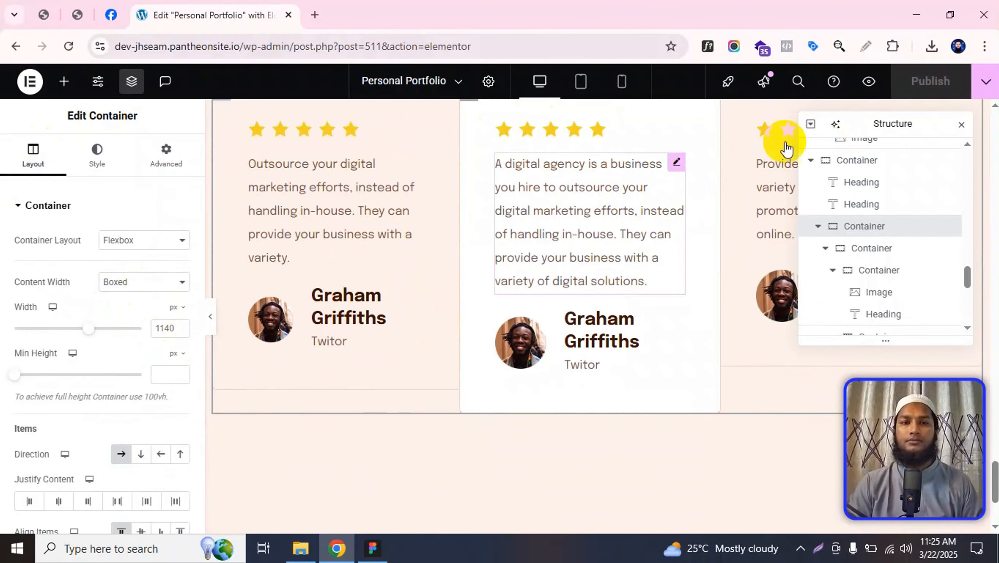
{"action": "left_click", "coordinate": [868, 82]}
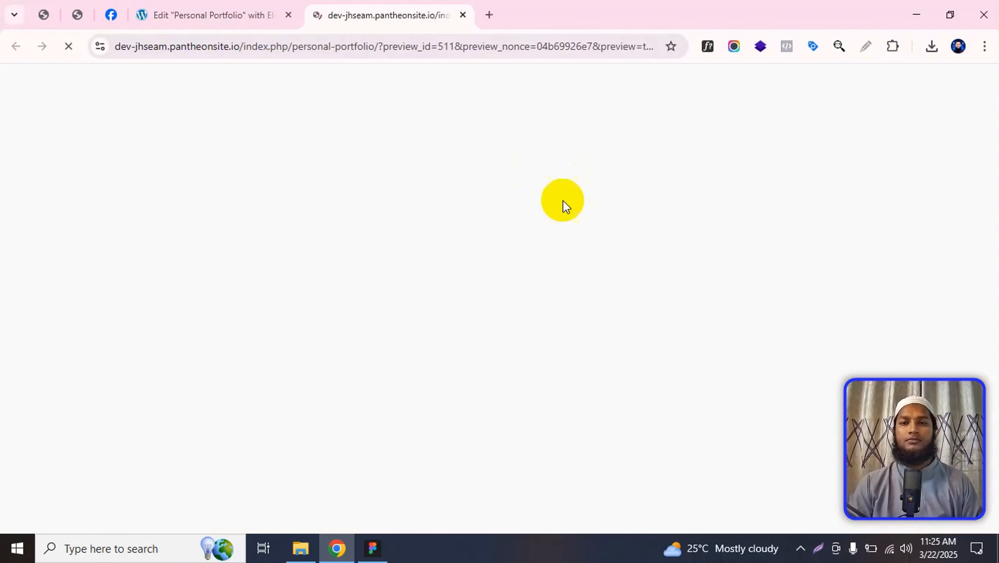
{"action": "scroll", "coordinate": [563, 212], "scroll_direction": "down", "scroll_amount": 10}
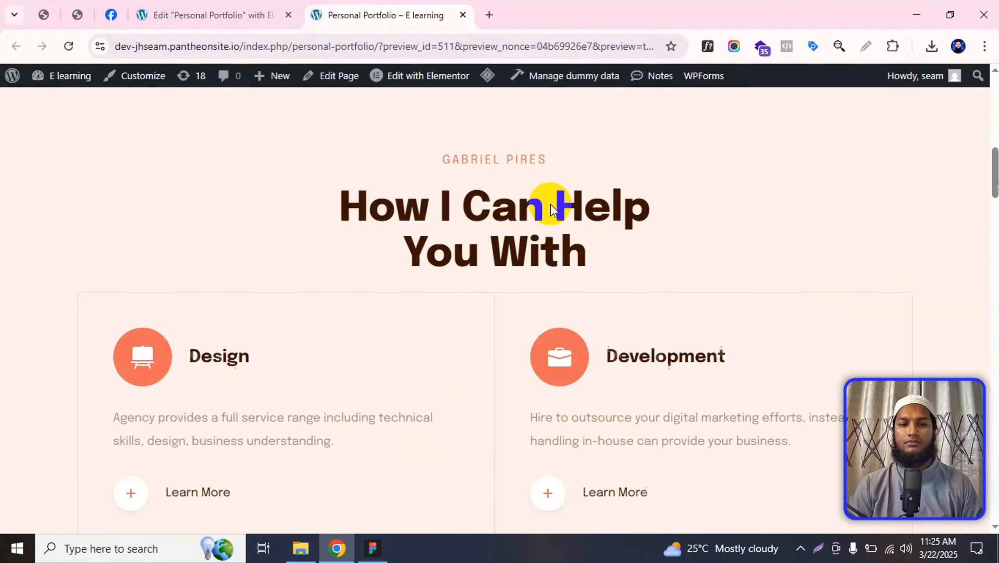
{"action": "scroll", "coordinate": [555, 189], "scroll_direction": "down", "scroll_amount": 15}
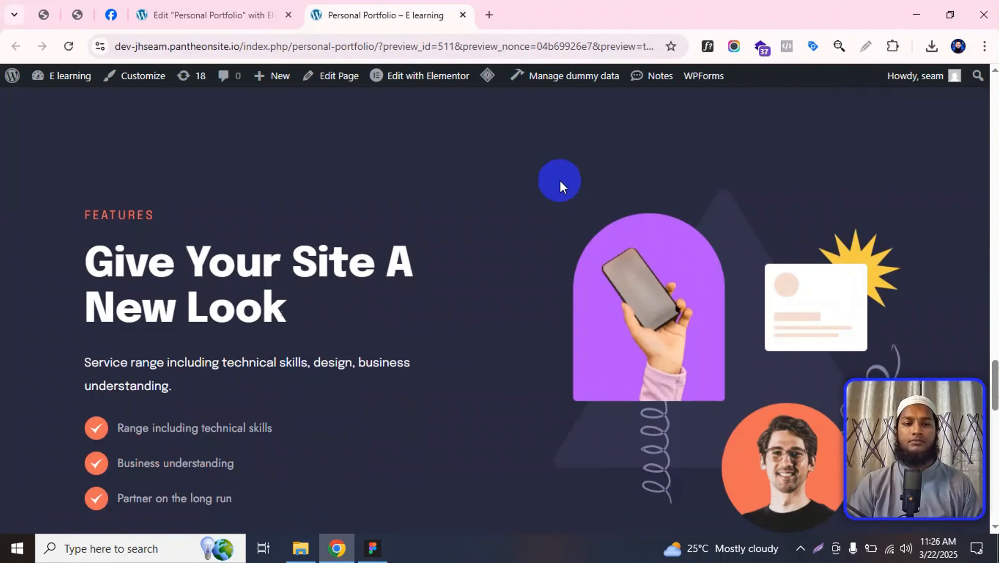
{"action": "scroll", "coordinate": [563, 182], "scroll_direction": "down", "scroll_amount": 12}
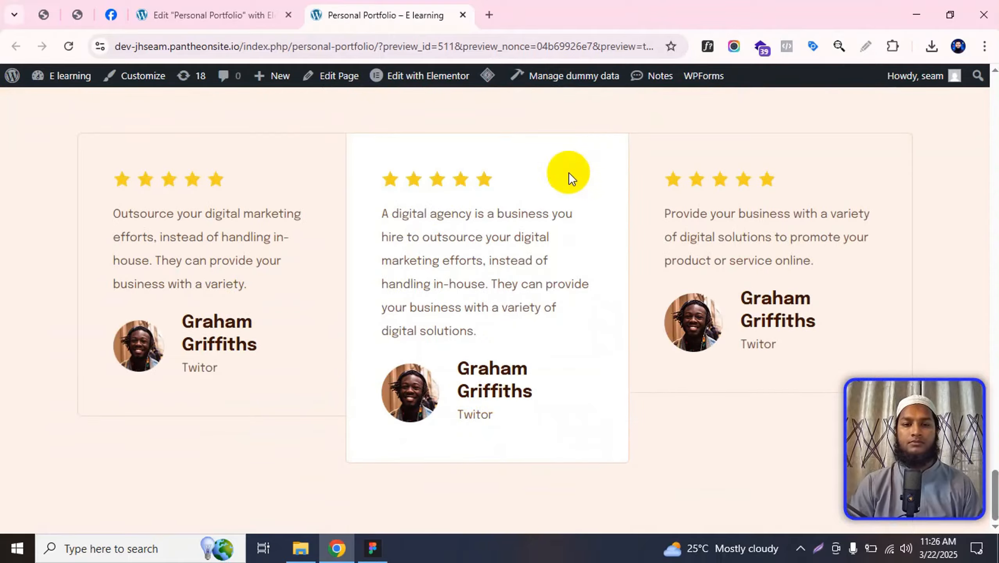
- Inspect the first card's client name heading and its parent containers with the browser's developer tools
{"action": "right_click", "coordinate": [233, 327]}
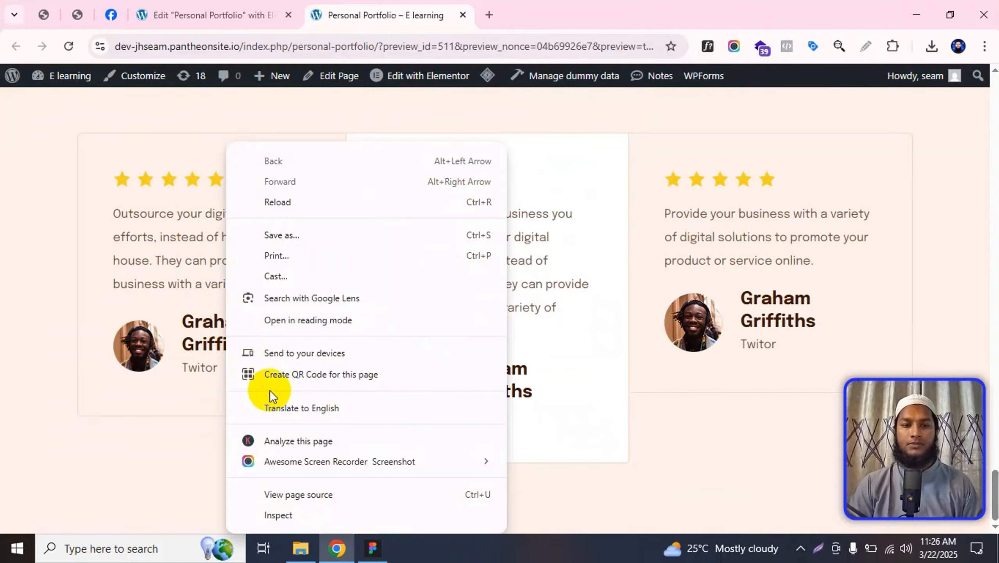
{"action": "left_click", "coordinate": [306, 512]}
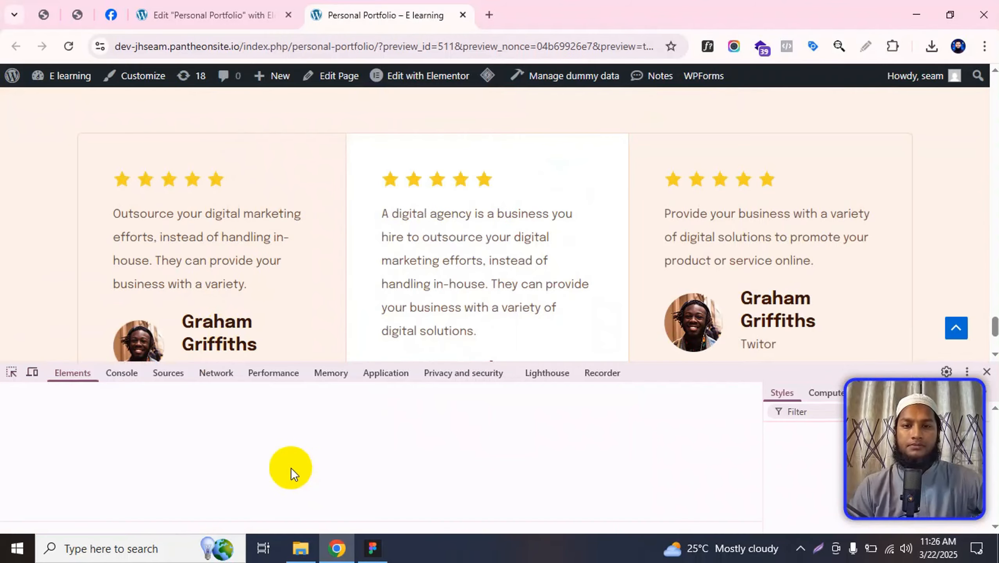
{"action": "left_click_drag", "start_coordinate": [736, 367], "coordinate": [724, 438]}
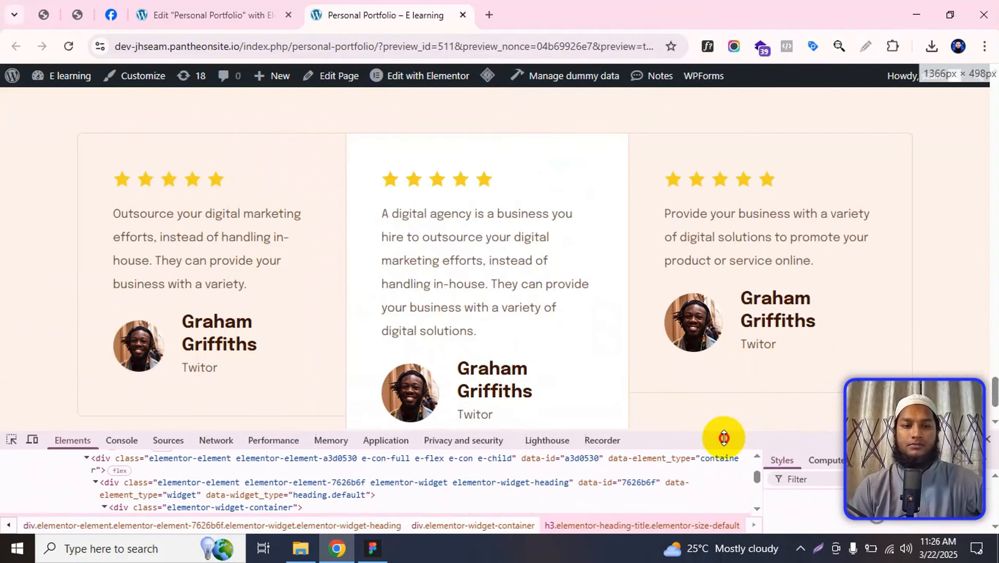
{"action": "left_click", "coordinate": [15, 439]}
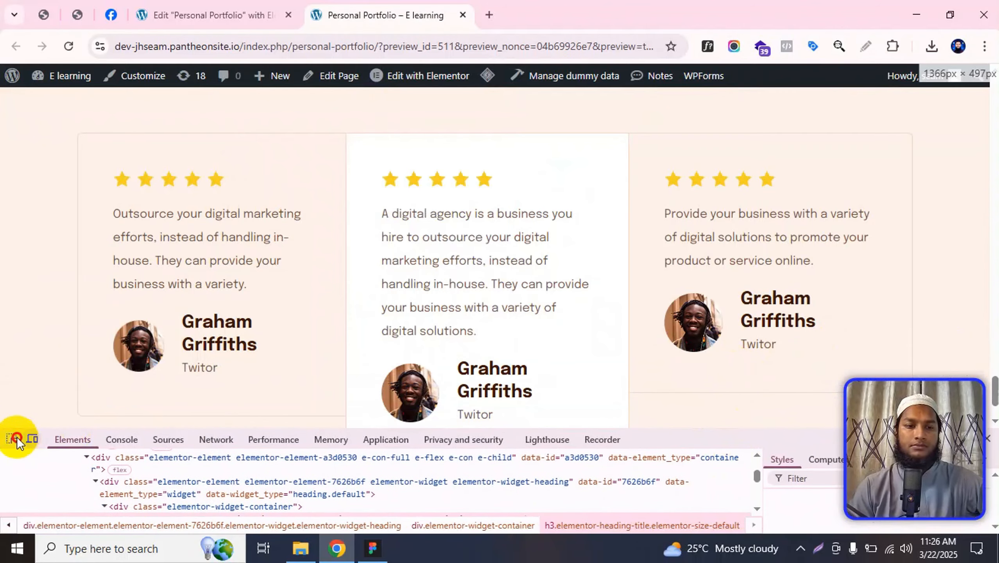
{"action": "left_click", "coordinate": [233, 328]}
{"action": "left_click_drag", "start_coordinate": [708, 439], "coordinate": [711, 382]}
{"action": "scroll", "coordinate": [665, 290], "scroll_direction": "down", "scroll_amount": 3}
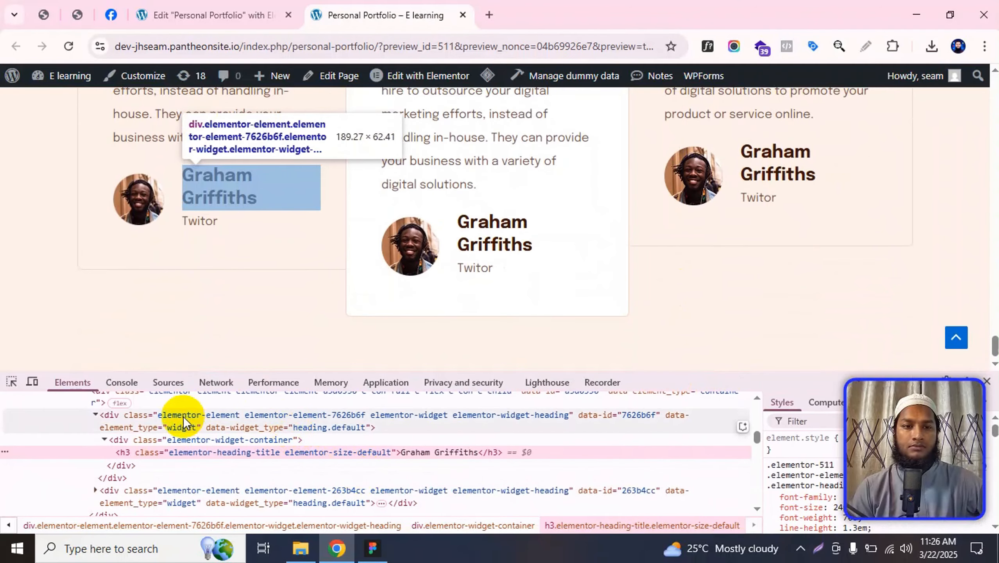
{"action": "scroll", "coordinate": [183, 416], "scroll_direction": "up", "scroll_amount": 2}
- Check the size and typography of the first card's client name text in Figma
{"action": "key", "text": "alt+Tab"}
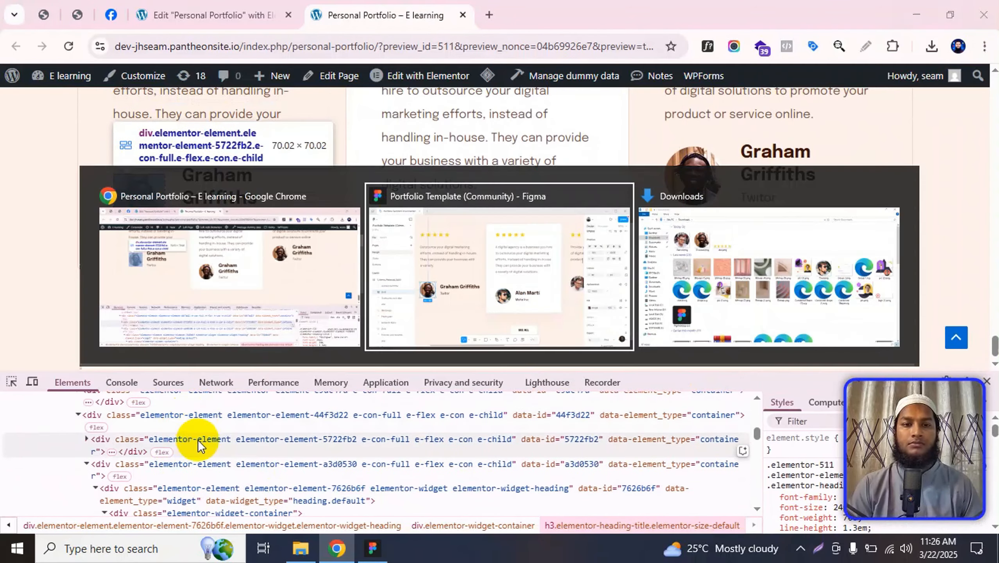
{"action": "double_click", "coordinate": [346, 299]}
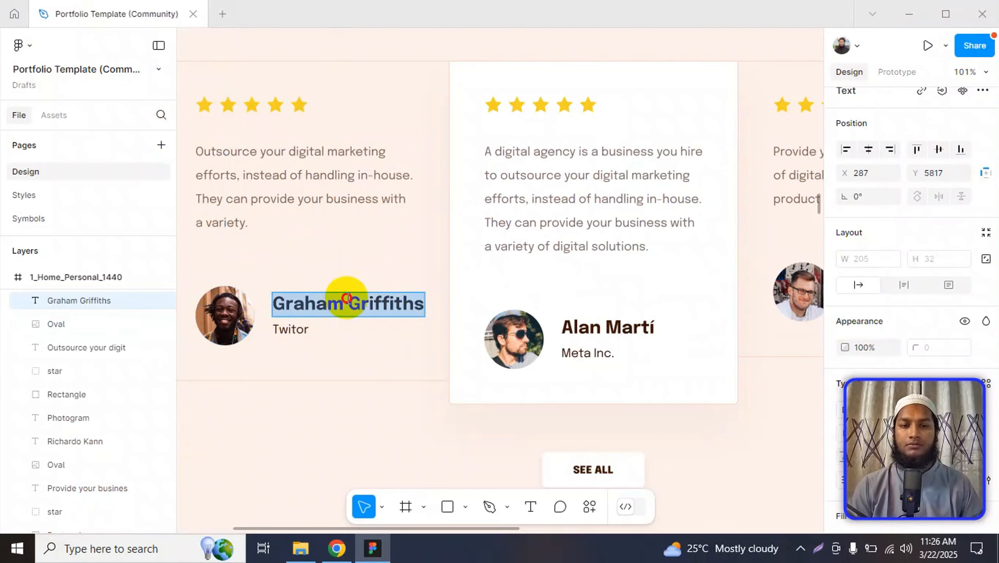
{"action": "scroll", "coordinate": [959, 303], "scroll_direction": "down", "scroll_amount": 4}
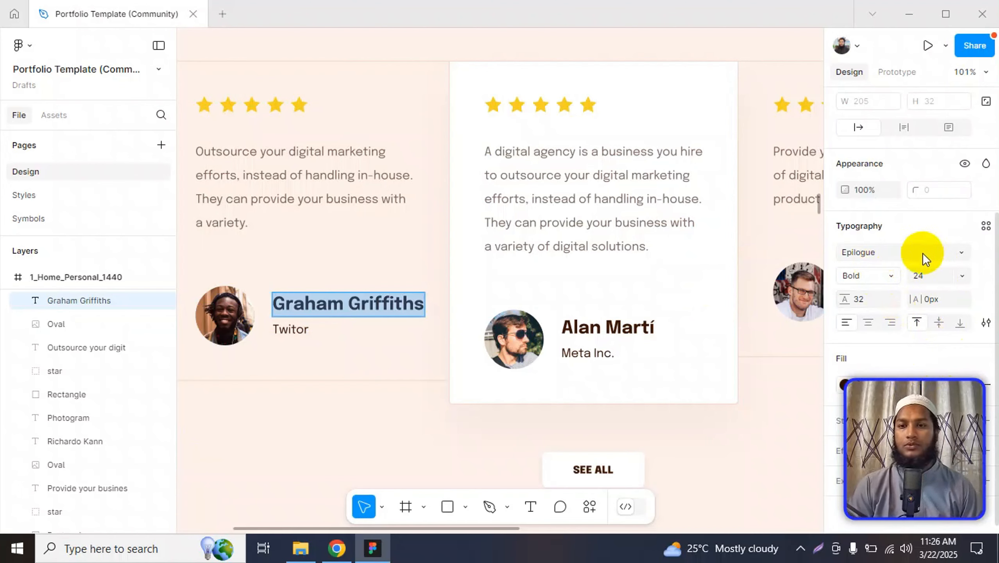
- Select the first card's avatar image in the Elementor editor and check the matching avatar's size in Figma
{"action": "key", "text": "alt+Tab"}
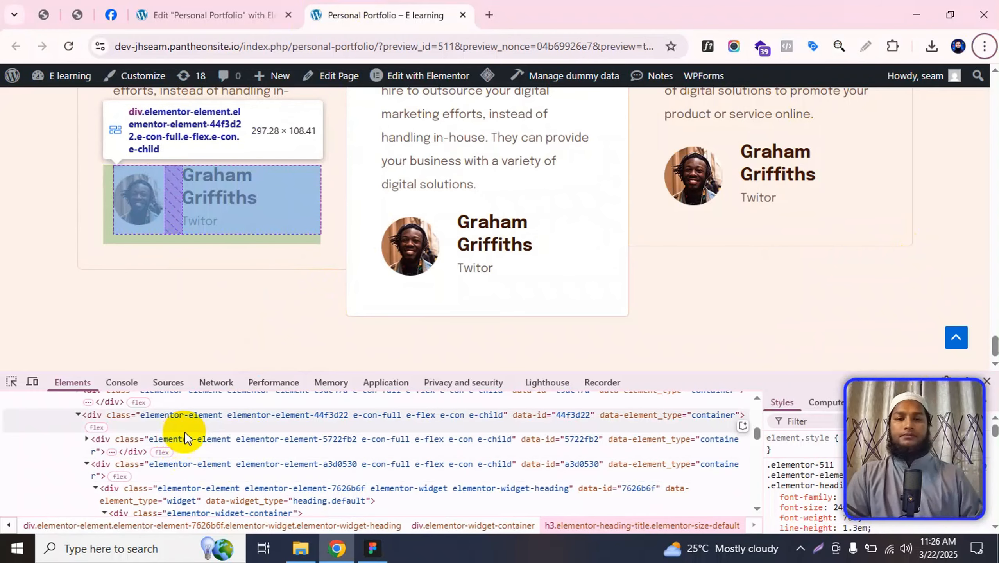
{"action": "left_click", "coordinate": [180, 11]}
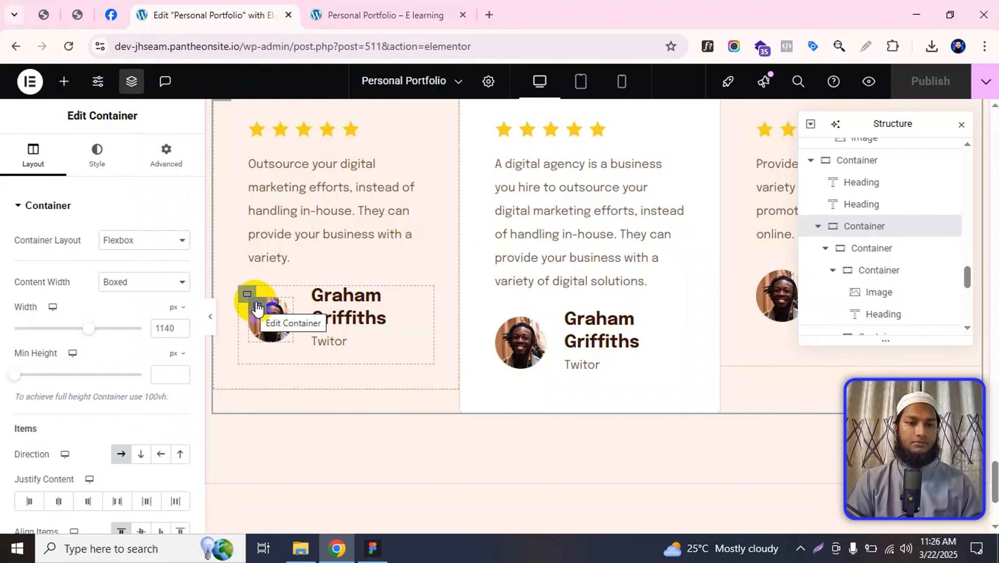
{"action": "key", "text": "alt+Tab"}
{"action": "key", "text": "alt+Tab"}
{"action": "left_click", "coordinate": [271, 321]}
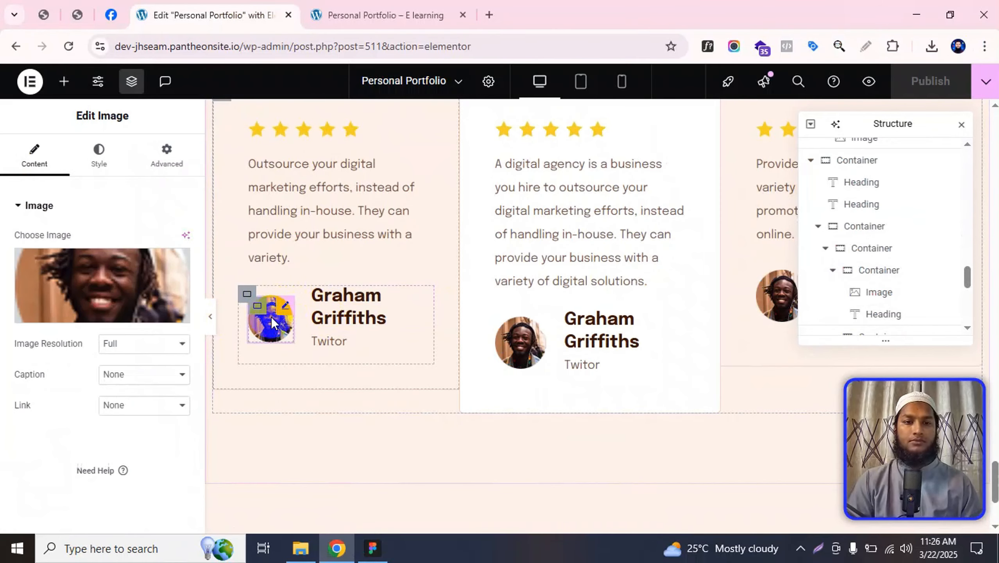
{"action": "key", "text": "alt+Tab"}
{"action": "left_click", "coordinate": [209, 312]}
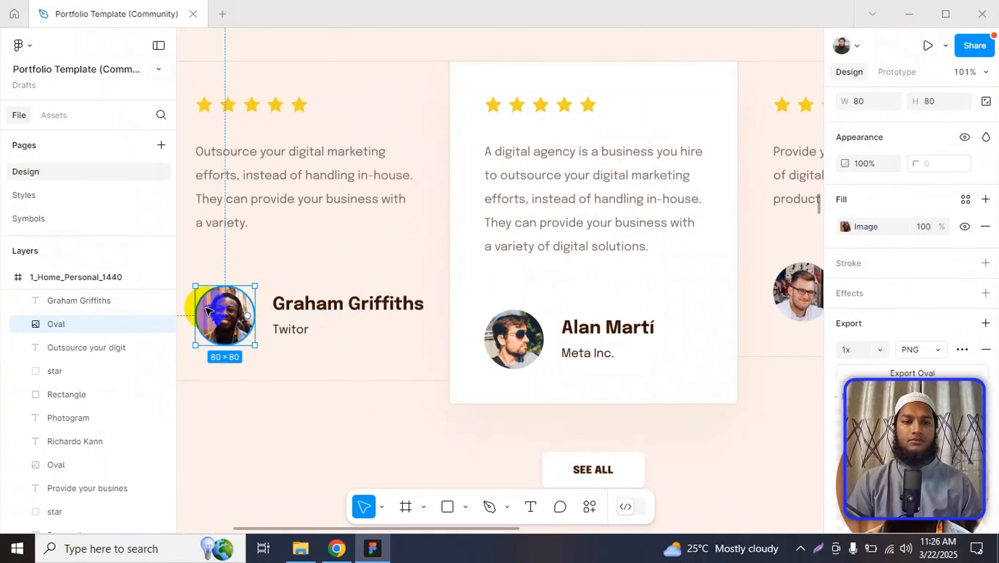
{"action": "key", "text": "alt+Tab"}
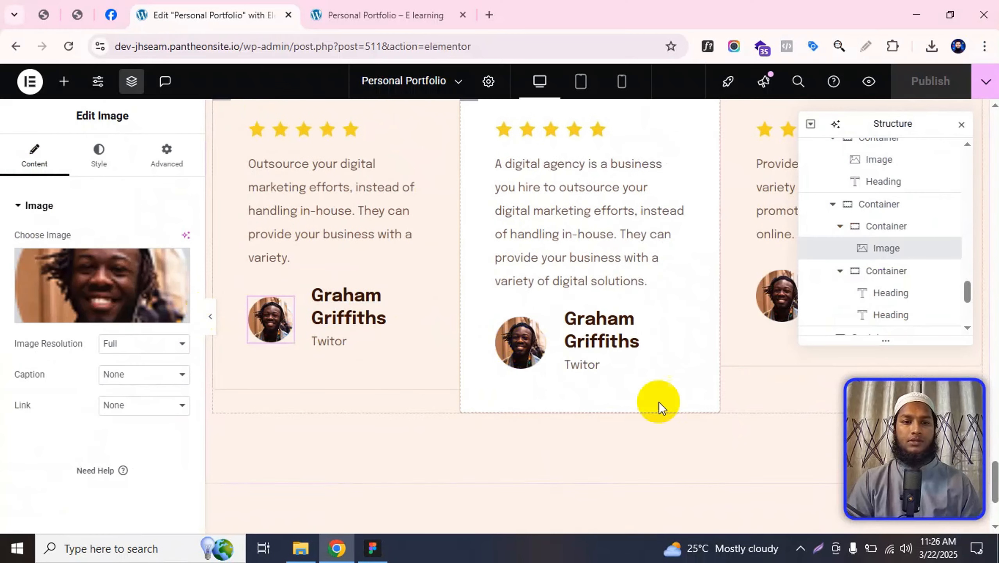
- Measure the first card's avatar width with the screen capture tool in both the Elementor editor and the page preview
{"action": "left_click", "coordinate": [820, 548]}
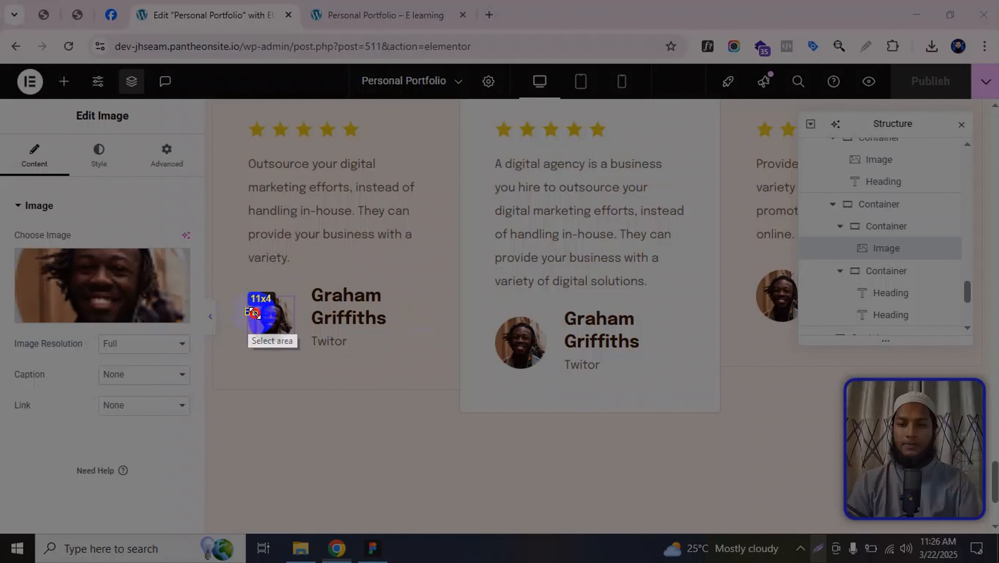
{"action": "left_click_drag", "start_coordinate": [247, 310], "coordinate": [296, 323]}
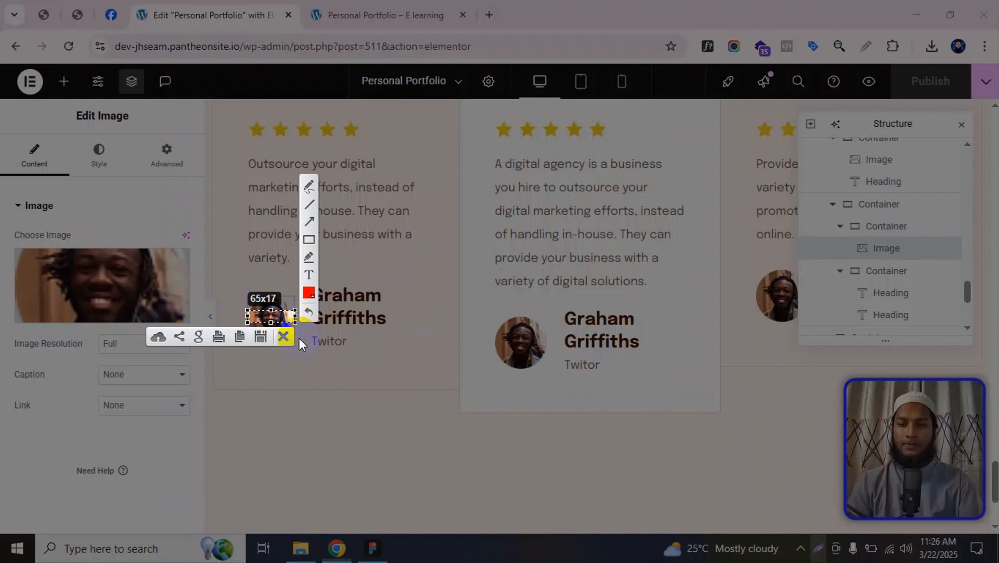
{"action": "left_click", "coordinate": [284, 336]}
{"action": "left_click", "coordinate": [409, 14]}
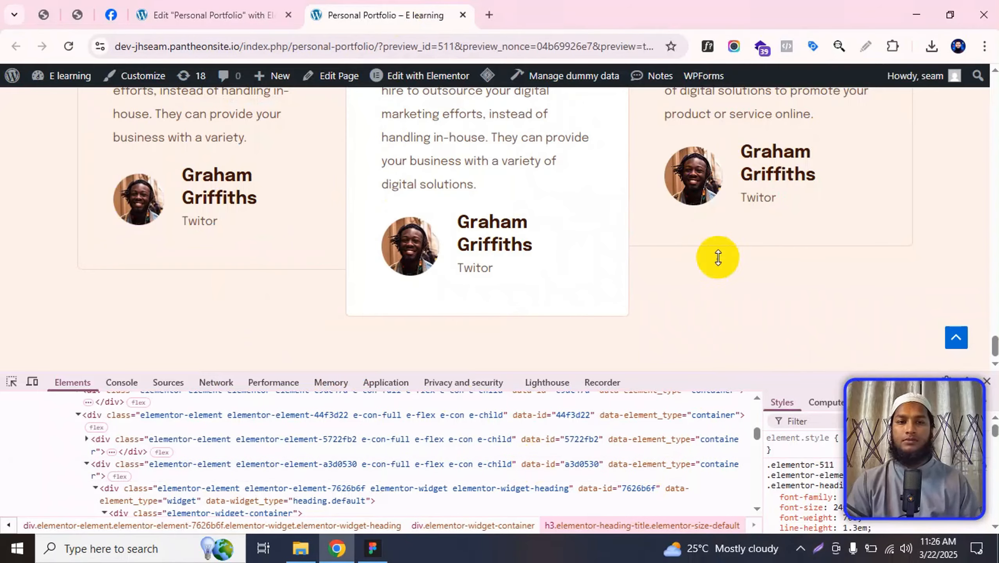
{"action": "left_click", "coordinate": [819, 546]}
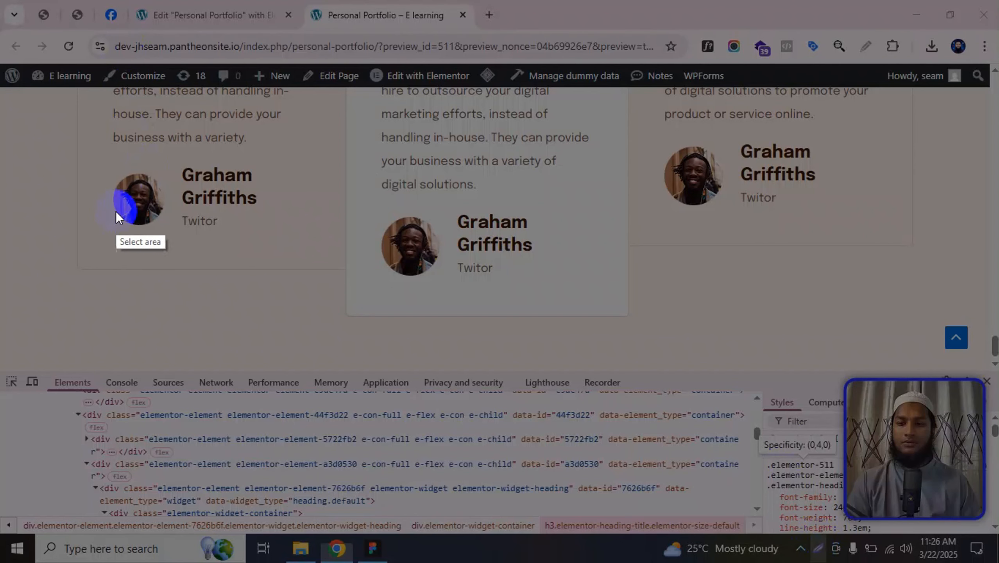
{"action": "left_click_drag", "start_coordinate": [113, 194], "coordinate": [167, 201]}
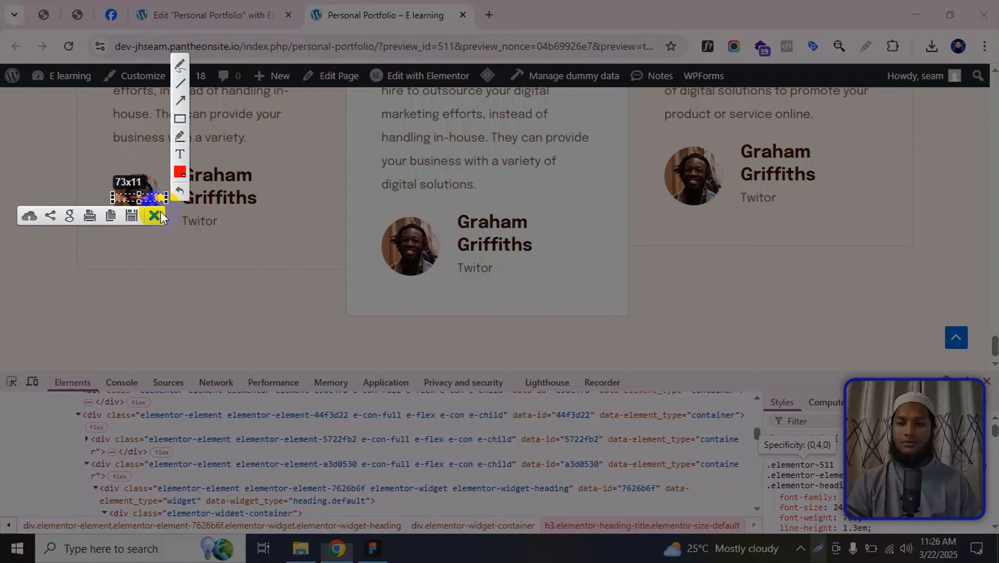
{"action": "left_click", "coordinate": [160, 212]}
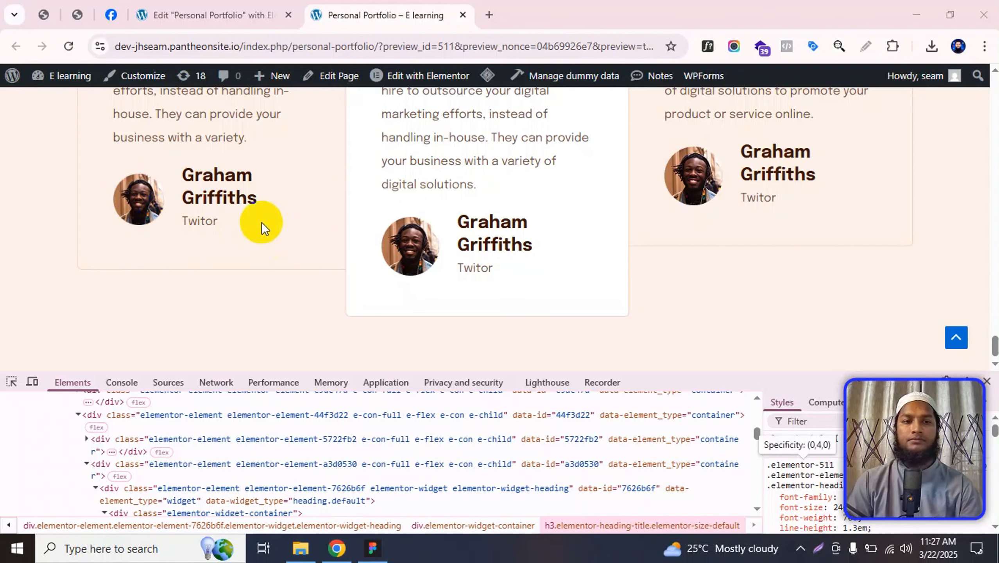
- Set the column and row gaps of the first card's avatar and name container to 20 px and preview the cards
{"action": "left_click", "coordinate": [237, 15]}
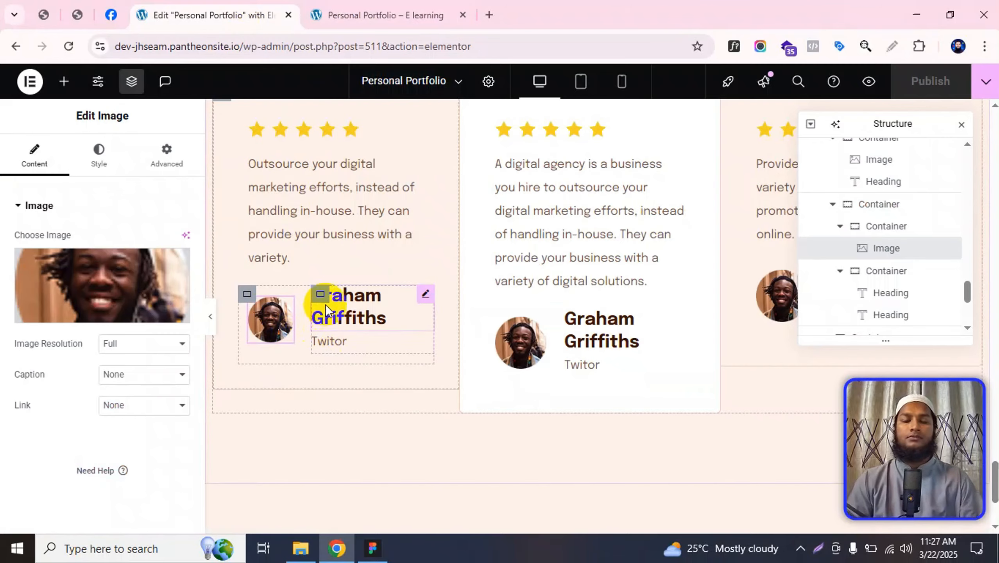
{"action": "left_click", "coordinate": [247, 295]}
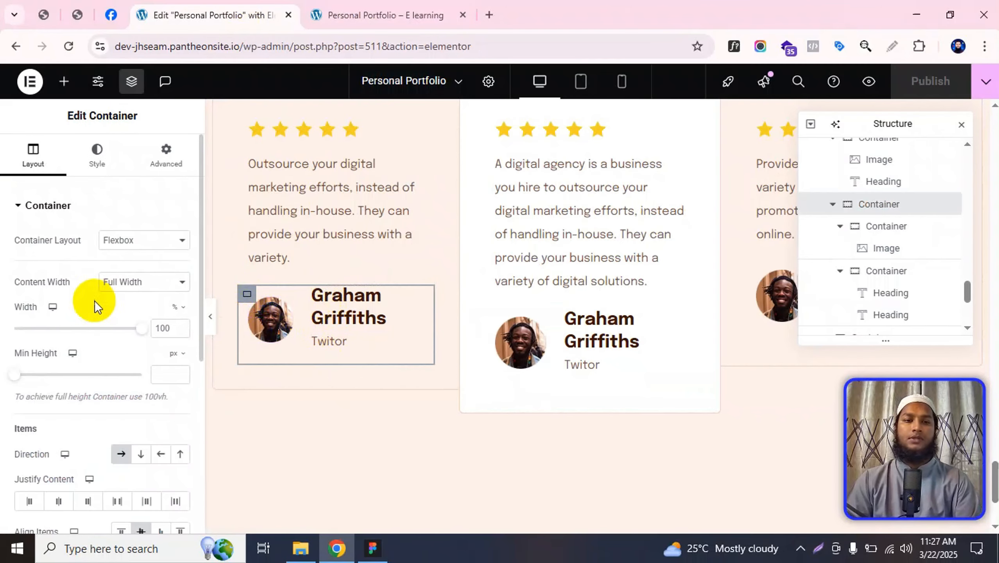
{"action": "scroll", "coordinate": [68, 436], "scroll_direction": "down", "scroll_amount": 6}
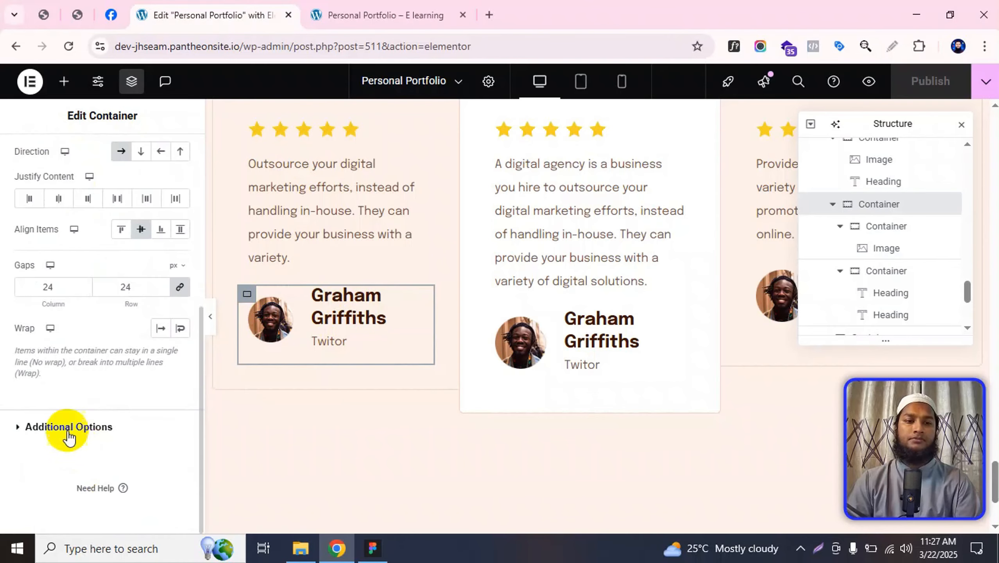
{"action": "key", "text": "Down"}
{"action": "key", "text": "Down"}
{"action": "key", "text": "Down"}
{"action": "key", "text": "Down"}
{"action": "key", "text": "Down"}
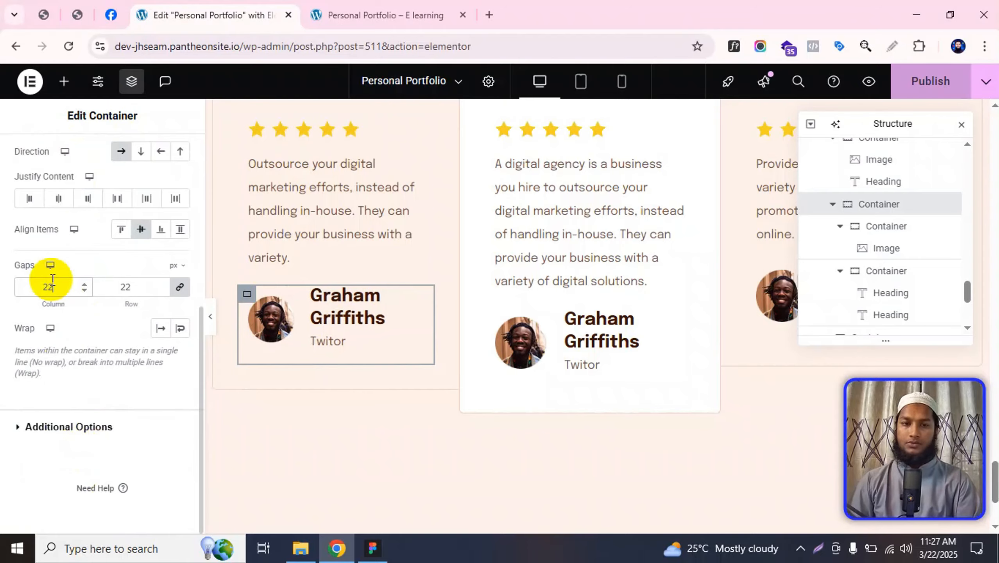
{"action": "key", "text": "Up"}
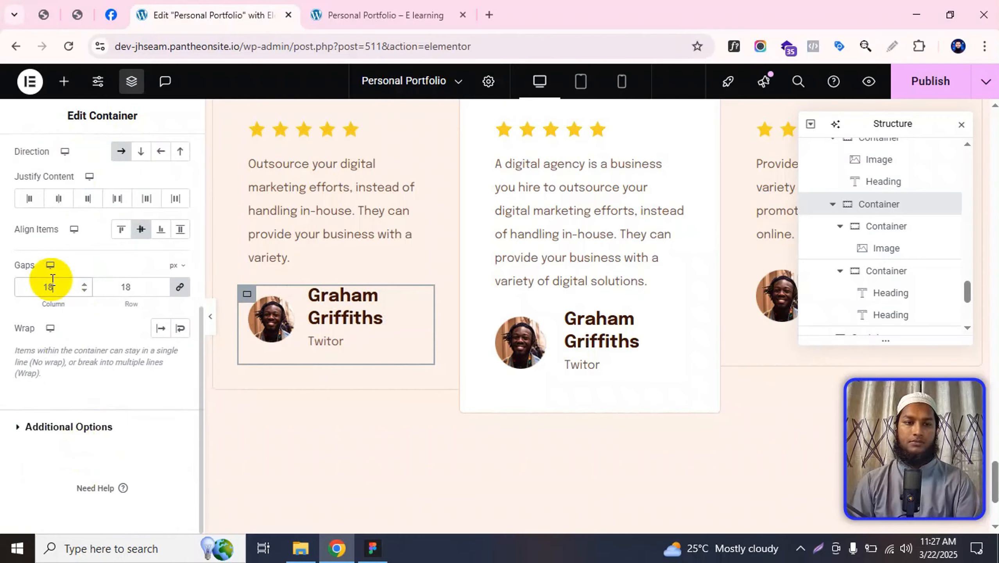
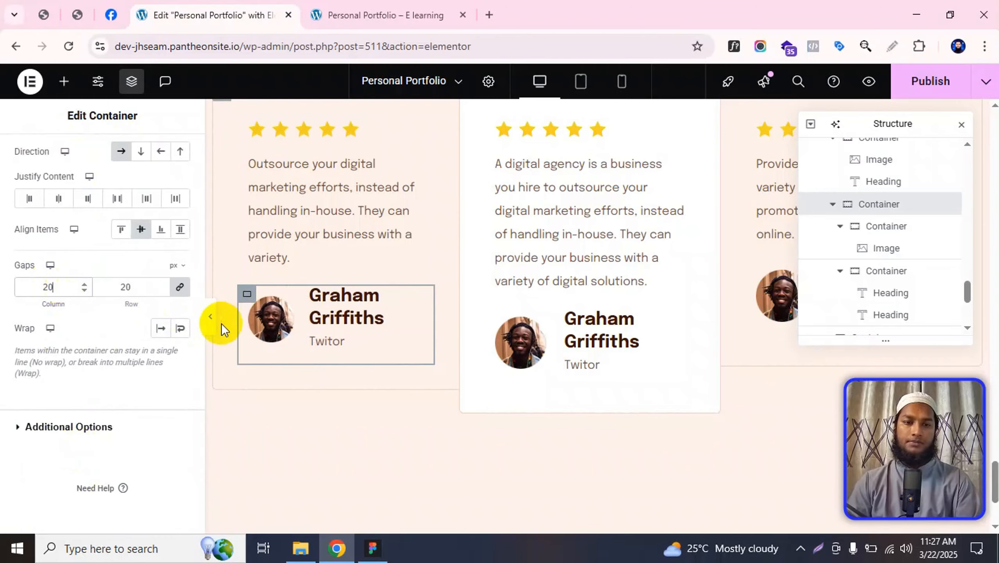
{"action": "left_click", "coordinate": [211, 318]}
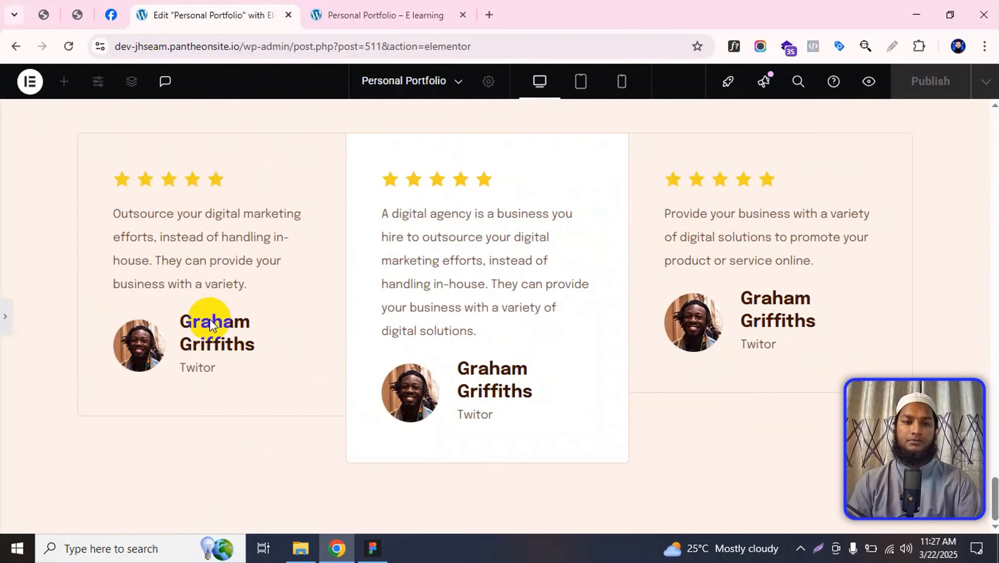
{"action": "left_click", "coordinate": [1, 310]}
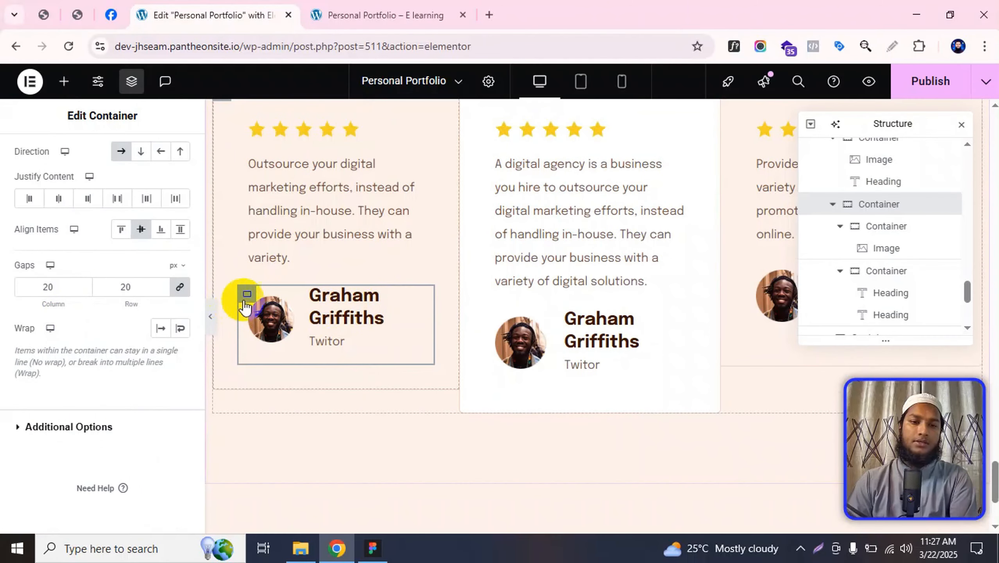
- Check the first card container's margin and padding in Elementor and compare the card with the Figma design
{"action": "scroll", "coordinate": [168, 172], "scroll_direction": "up", "scroll_amount": 5}
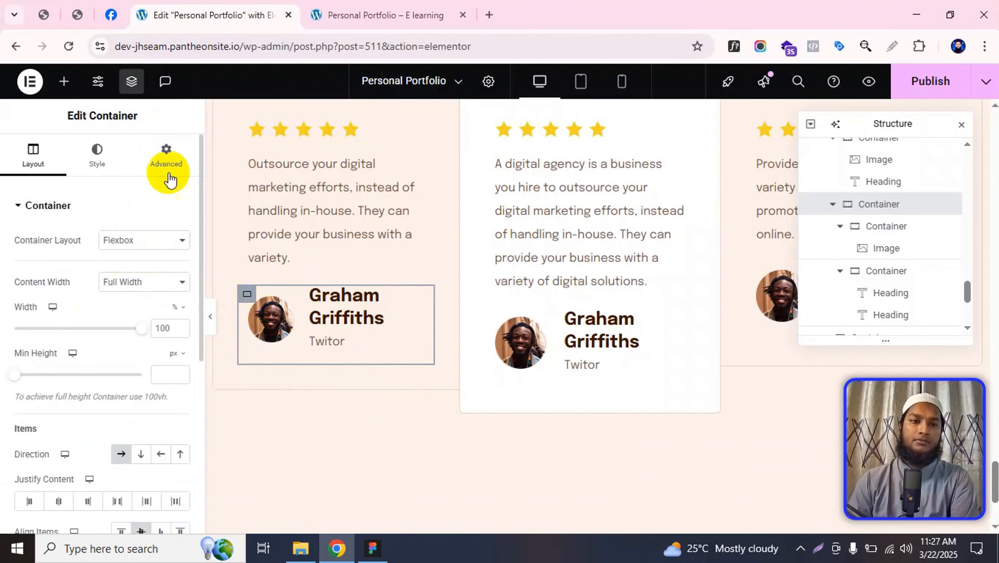
{"action": "scroll", "coordinate": [259, 272], "scroll_direction": "up", "scroll_amount": 3}
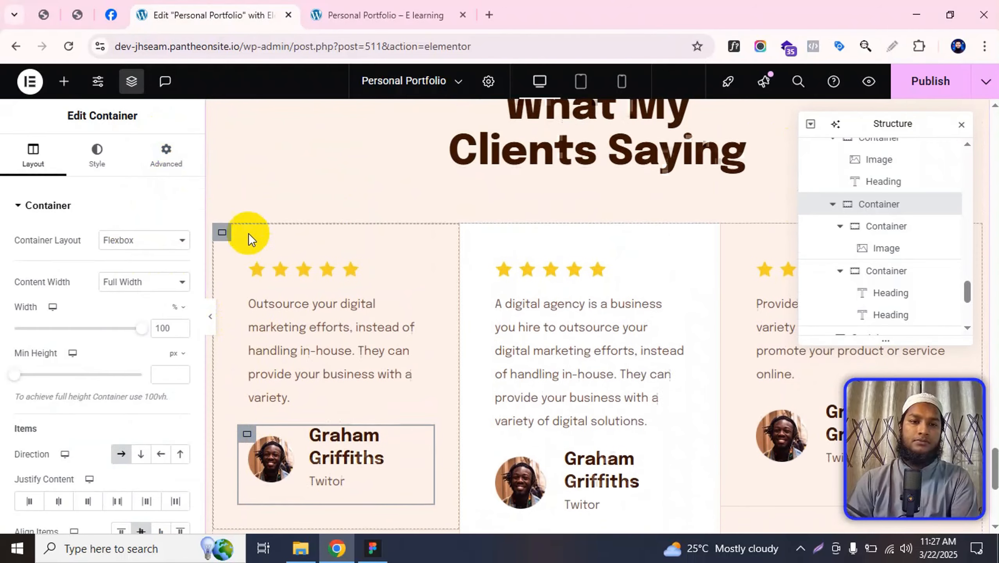
{"action": "left_click", "coordinate": [222, 240]}
{"action": "scroll", "coordinate": [279, 319], "scroll_direction": "down", "scroll_amount": 2}
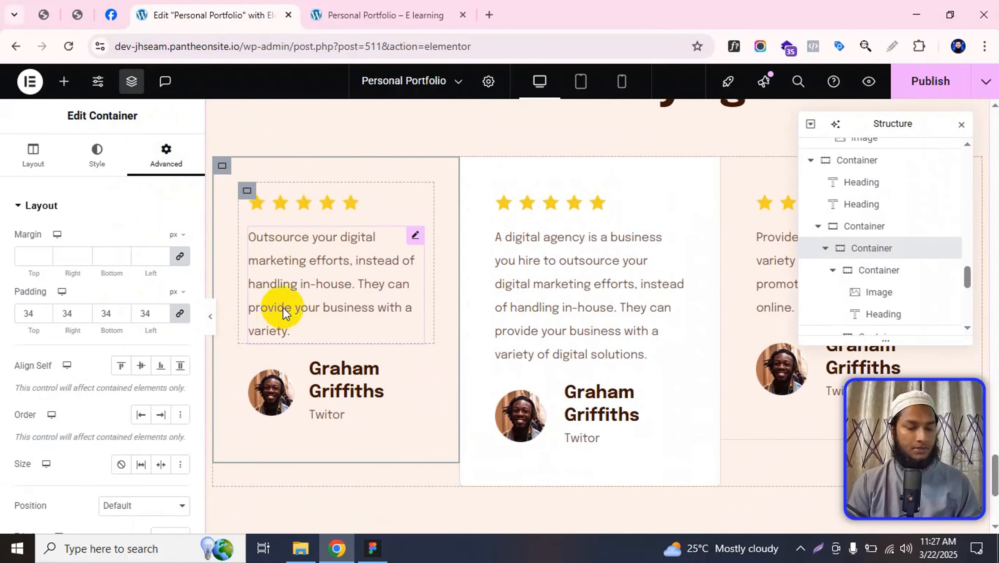
{"action": "key", "text": "alt+Tab"}
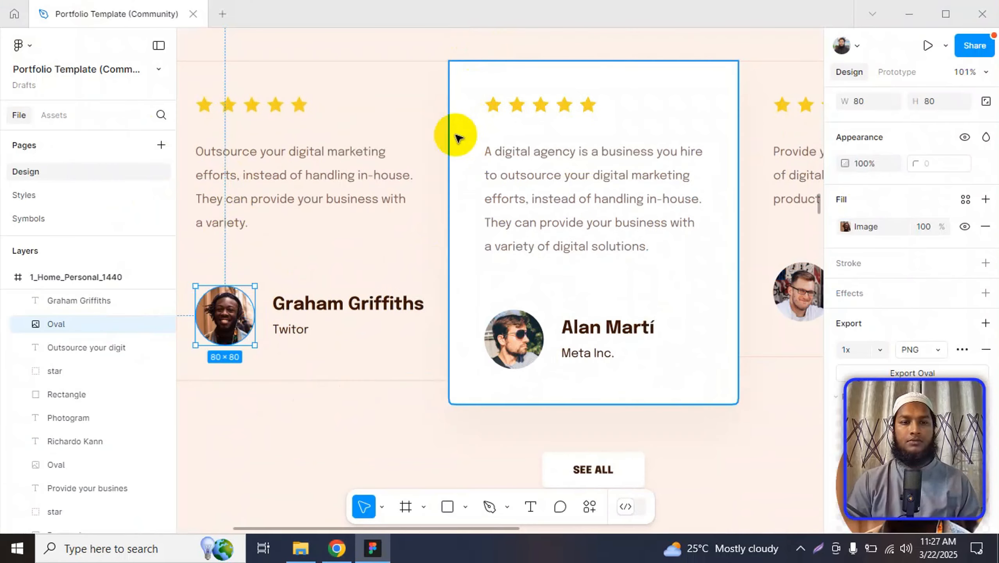
{"action": "key", "text": "alt+Tab"}
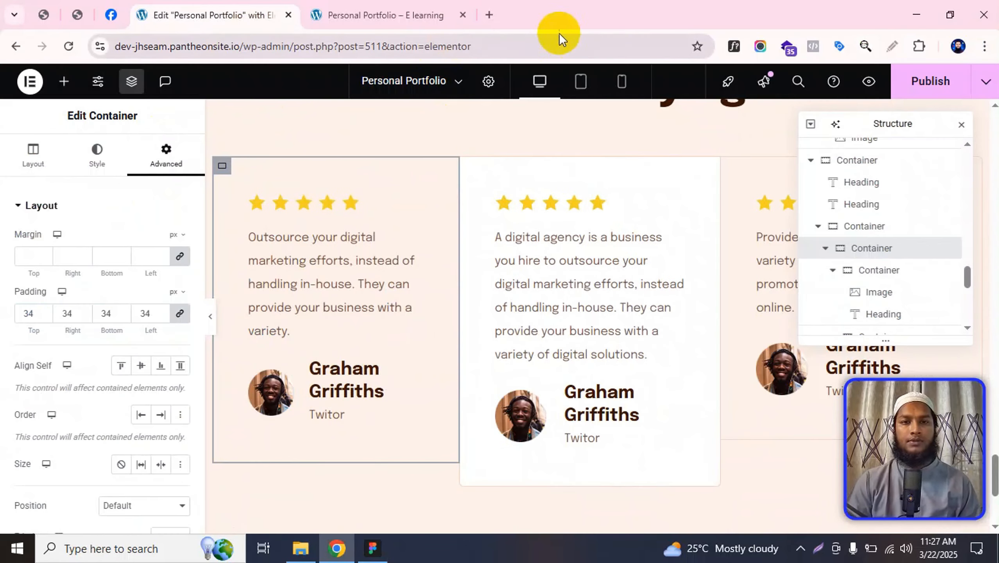
- Calculate 48-34 in the address bar of a new browser tab
{"action": "left_click", "coordinate": [497, 14]}
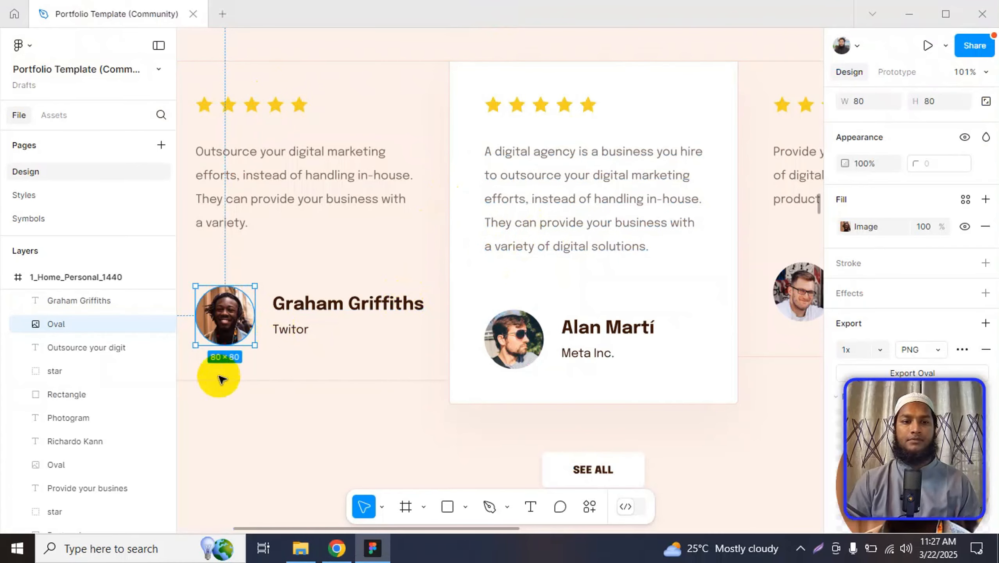
{"action": "key", "text": "alt"}
{"action": "key", "text": "alt+Tab"}
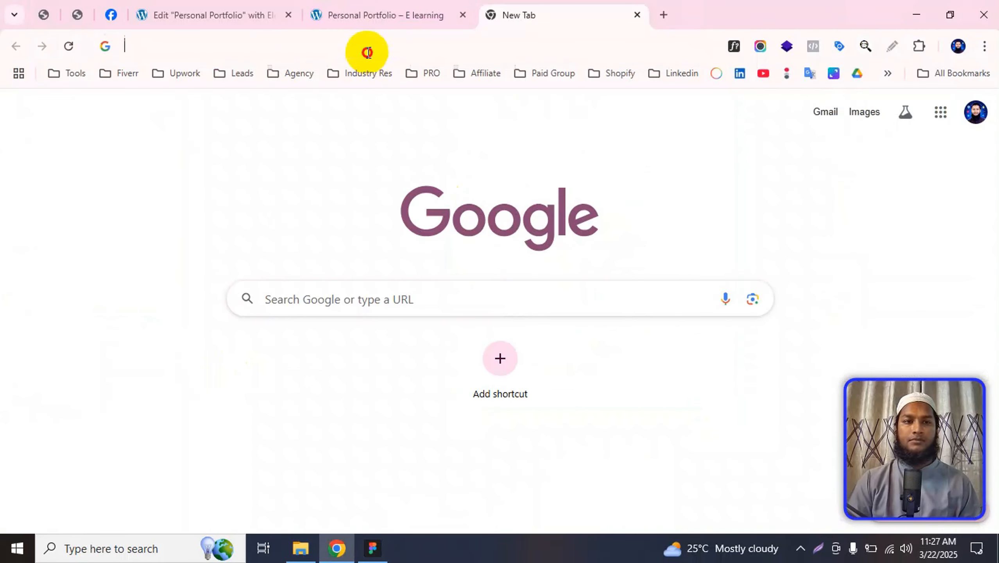
{"action": "left_click", "coordinate": [368, 48]}
{"action": "type", "text": "48"}
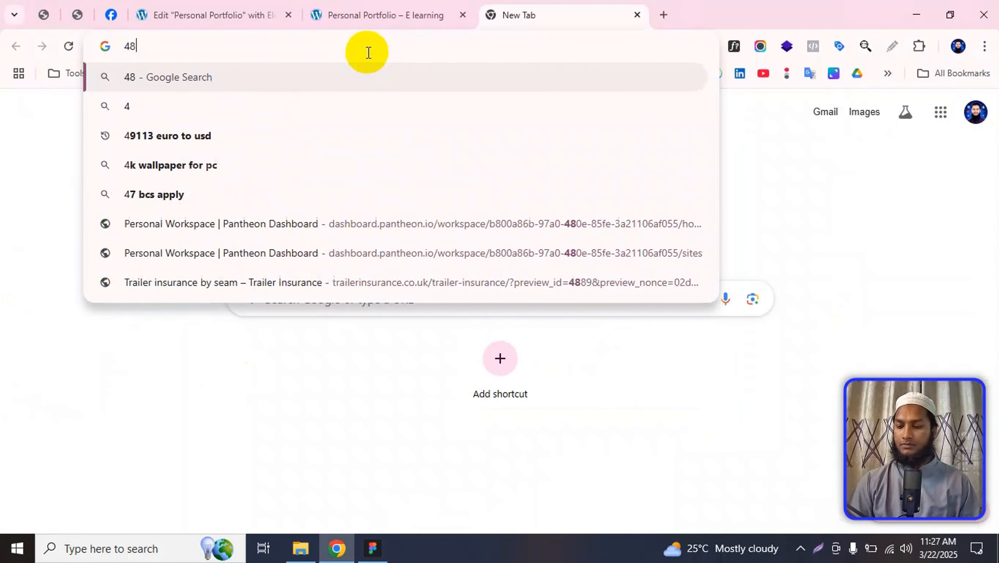
{"action": "type", "text": "/"}
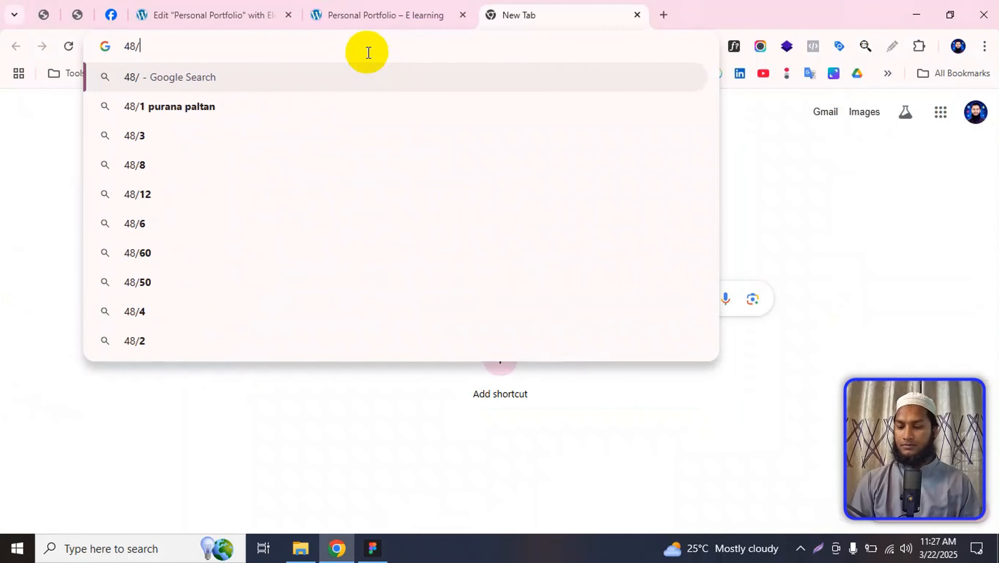
{"action": "type", "text": "34"}
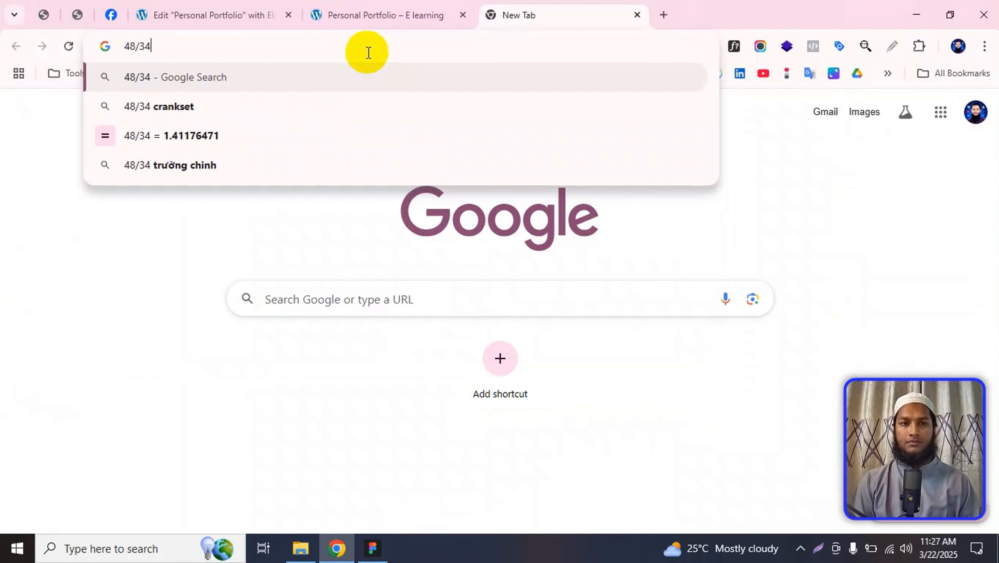
{"action": "key", "text": "BackSpace"}
{"action": "key", "text": "BackSpace"}
{"action": "key", "text": "BackSpace"}
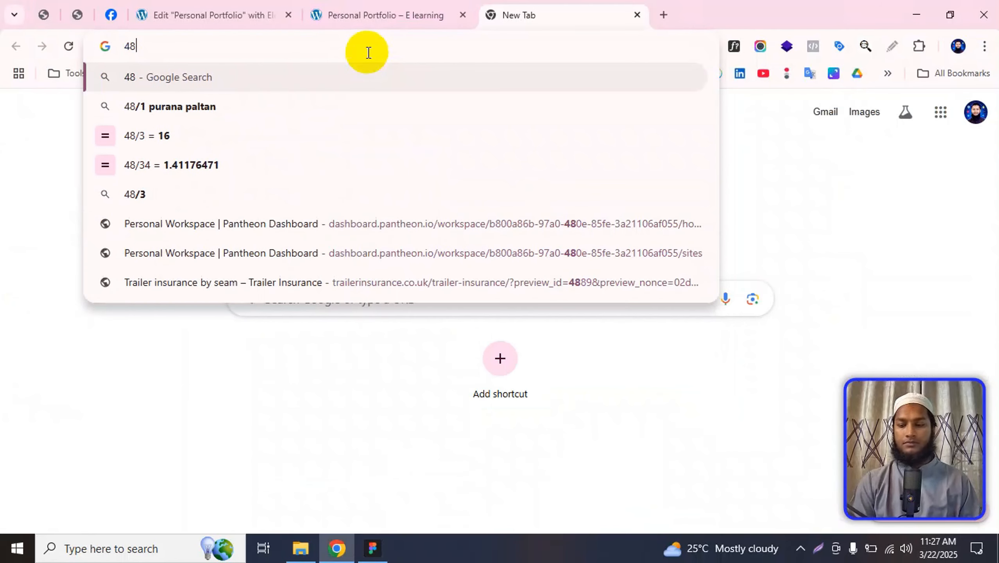
{"action": "type", "text": "-"}
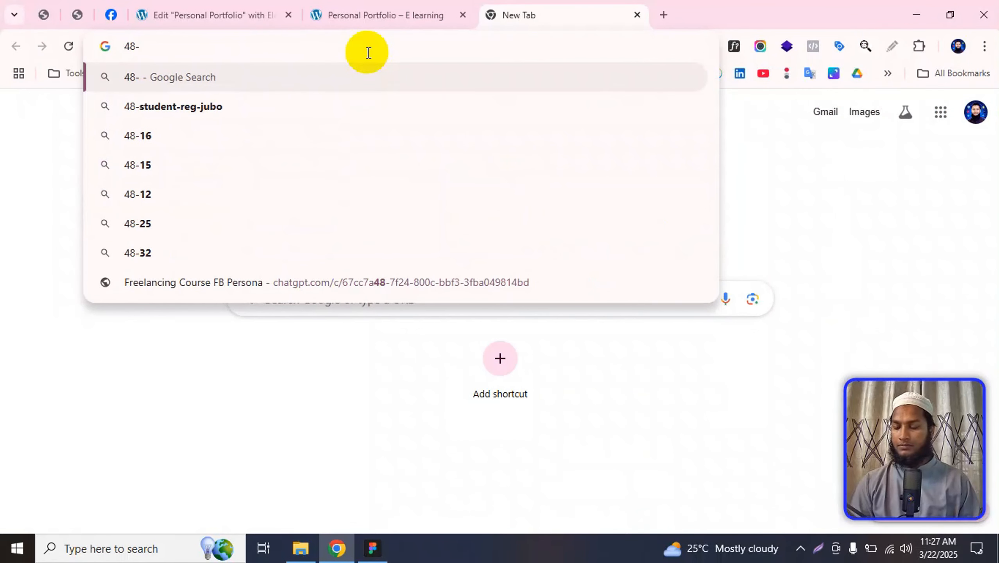
{"action": "type", "text": "34"}
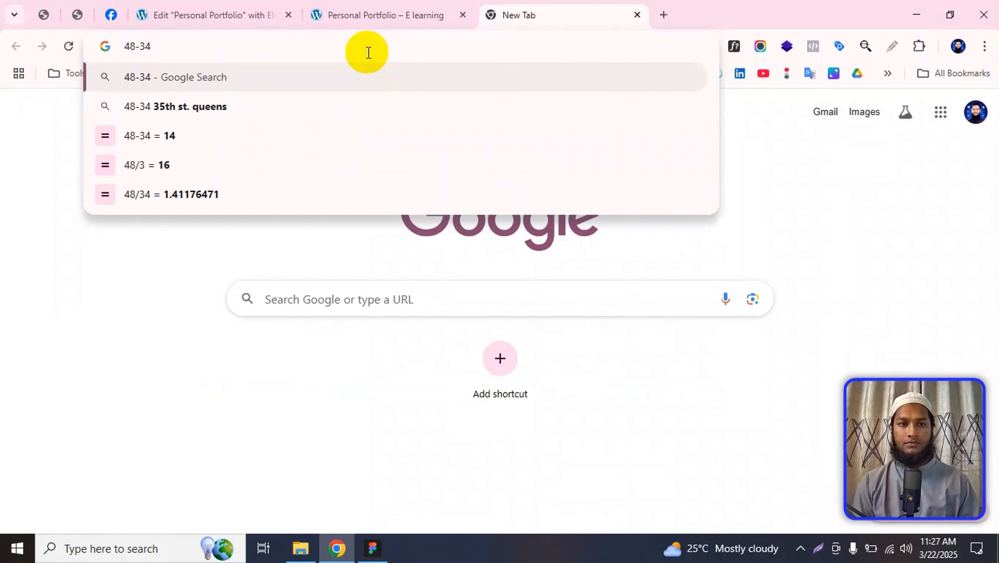
{"action": "key", "text": "Down"}
{"action": "key", "text": "Down"}
{"action": "key", "text": "Down"}
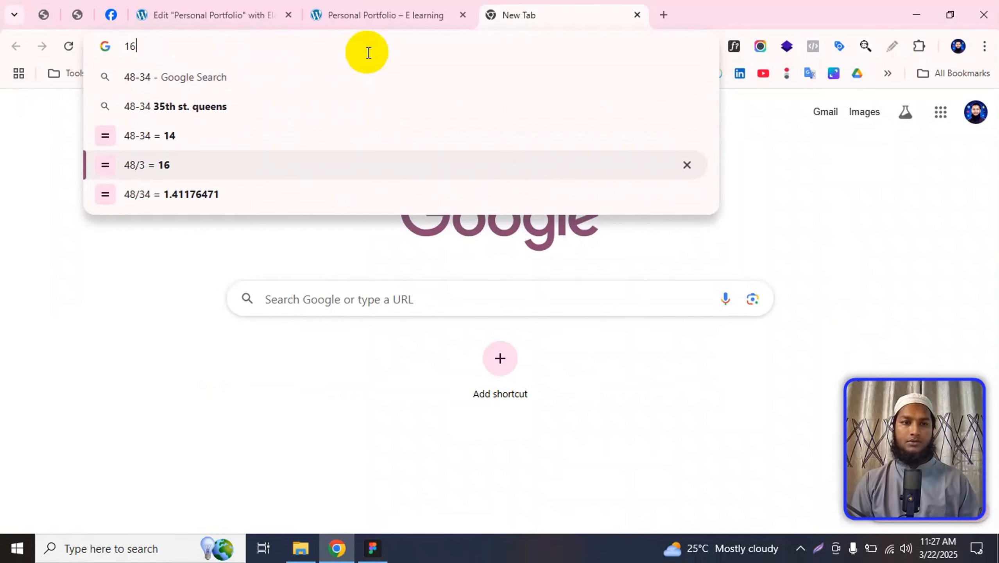
{"action": "key", "text": "Up"}
- Switch to Figma and review the testimonial cards' spacing and layout, including the first card's avatar
{"action": "key", "text": "alt+Tab"}
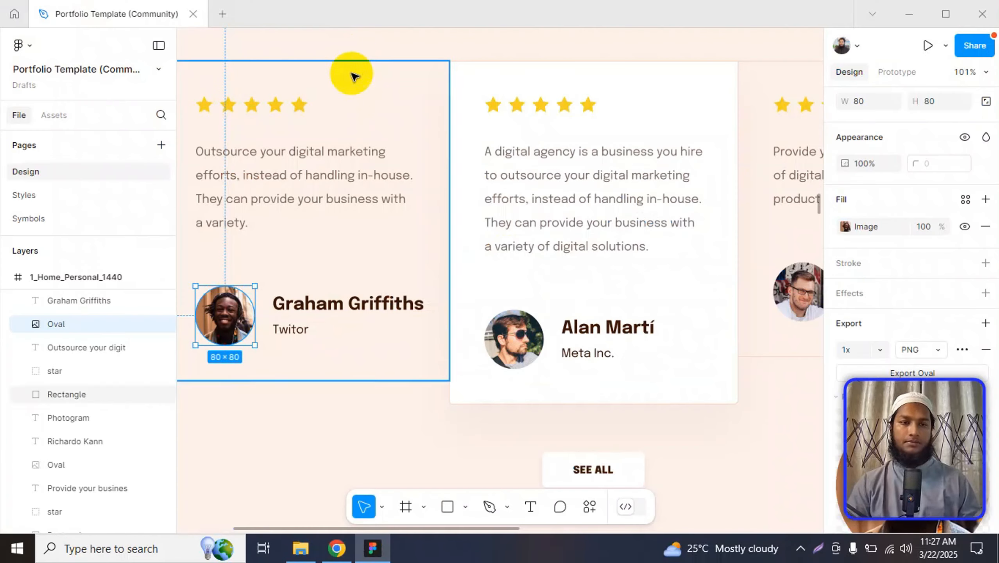
{"action": "scroll", "coordinate": [261, 172], "scroll_direction": "up", "scroll_amount": 1}
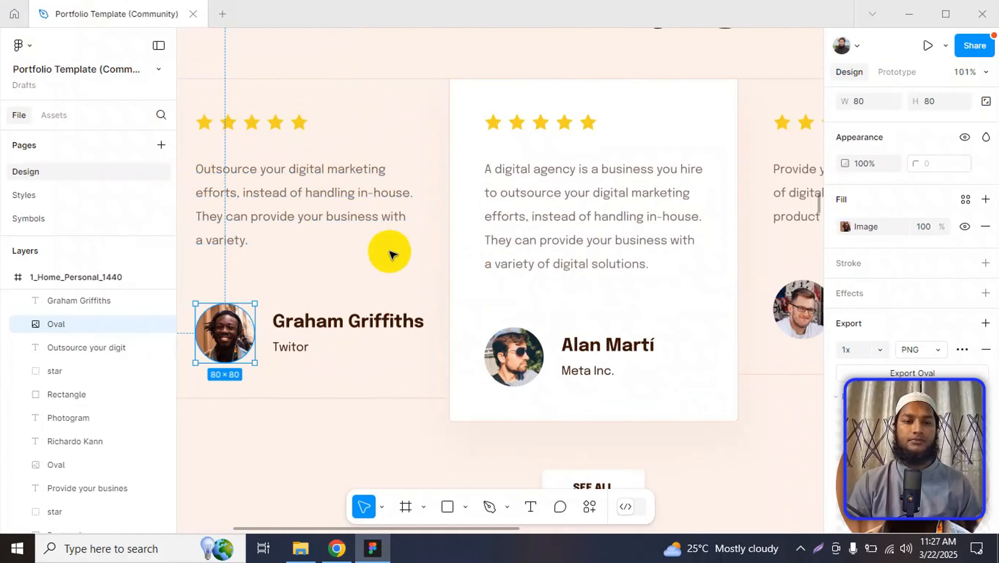
{"action": "scroll", "coordinate": [496, 194], "scroll_direction": "down", "scroll_amount": 2}
{"action": "key", "text": "alt+Tab"}
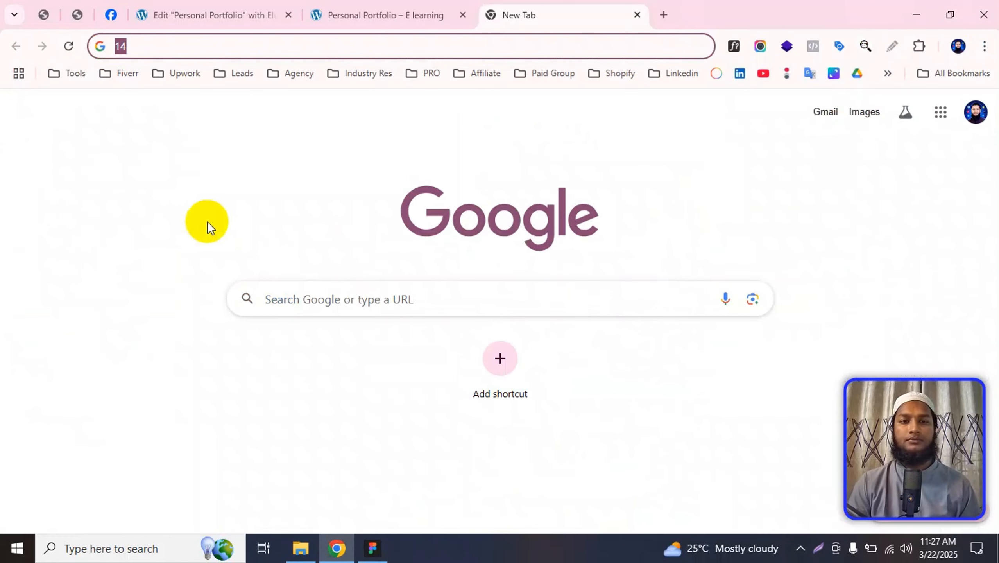
{"action": "key", "text": "alt+Tab"}
{"action": "key", "text": "alt+Tab"}
- Measure the overall width of the three testimonial cards in the page preview with the screen capture tool
{"action": "left_click", "coordinate": [397, 15]}
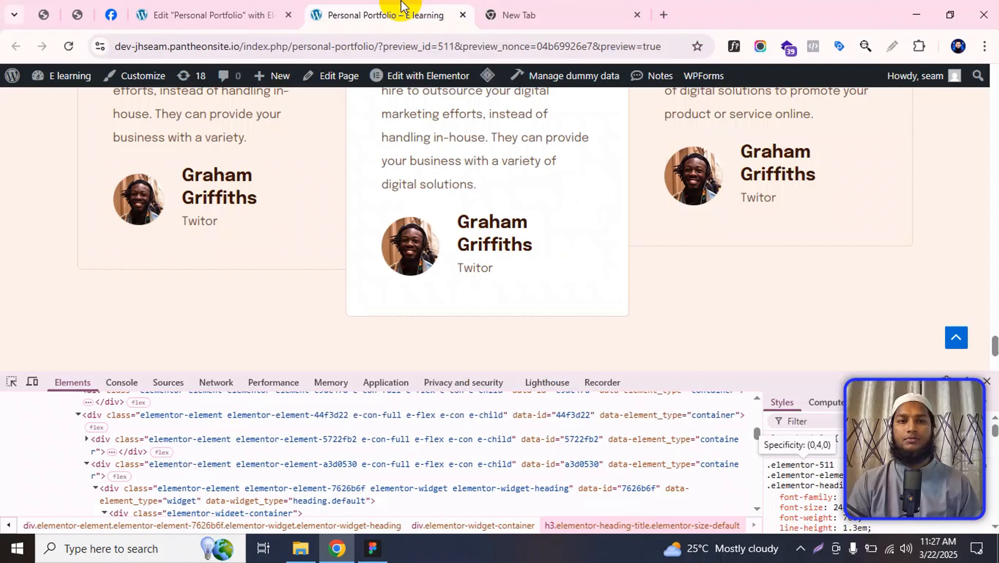
{"action": "left_click", "coordinate": [819, 546]}
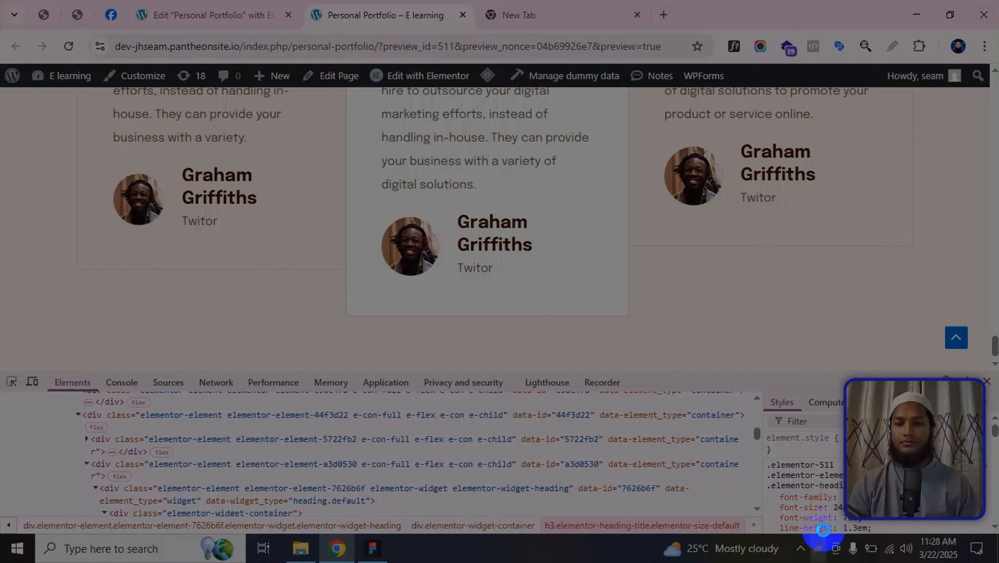
{"action": "left_click_drag", "start_coordinate": [77, 154], "coordinate": [913, 196]}
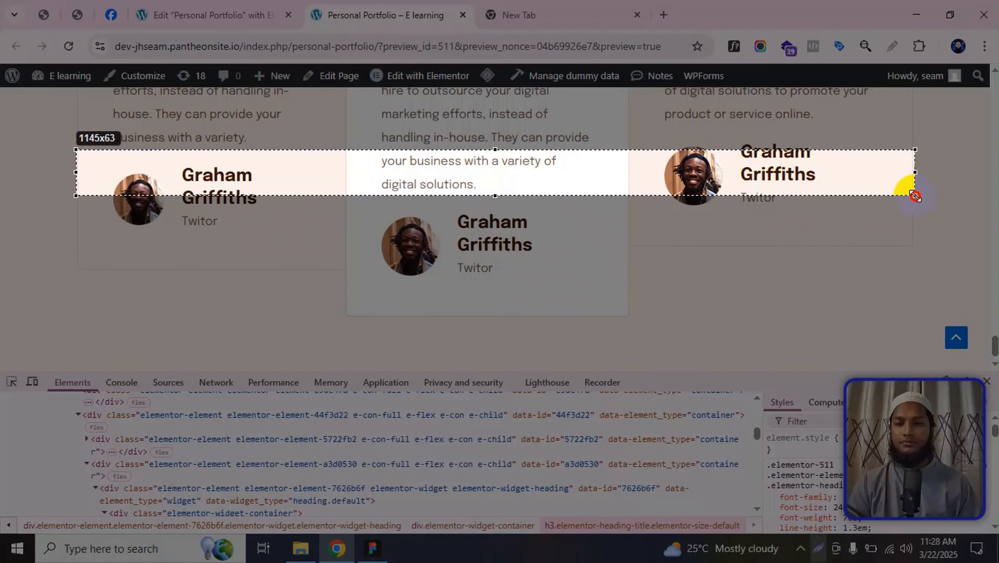
{"action": "left_click_drag", "start_coordinate": [916, 195], "coordinate": [913, 191]}
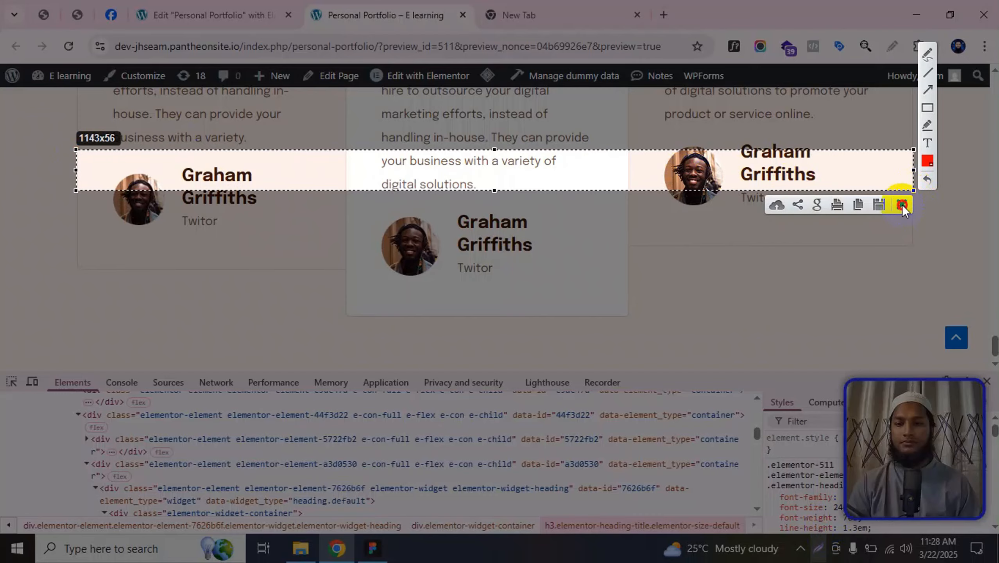
{"action": "left_click", "coordinate": [903, 204]}
- Check the layout width of the container holding the testimonial cards and the first card container's padding in the Elementor editor
{"action": "left_click", "coordinate": [236, 6]}
{"action": "scroll", "coordinate": [538, 303], "scroll_direction": "up", "scroll_amount": 4}
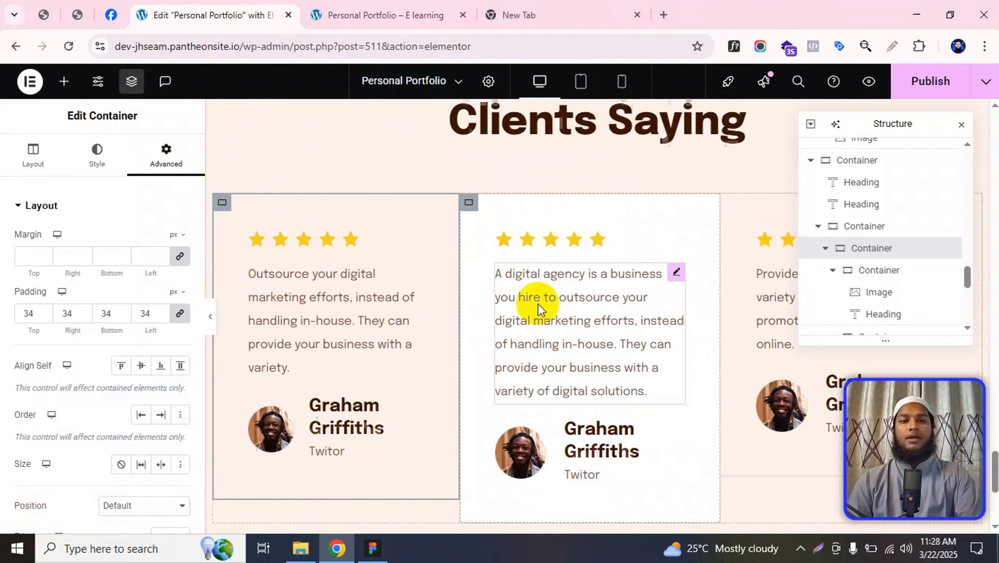
{"action": "scroll", "coordinate": [587, 199], "scroll_direction": "up", "scroll_amount": 2}
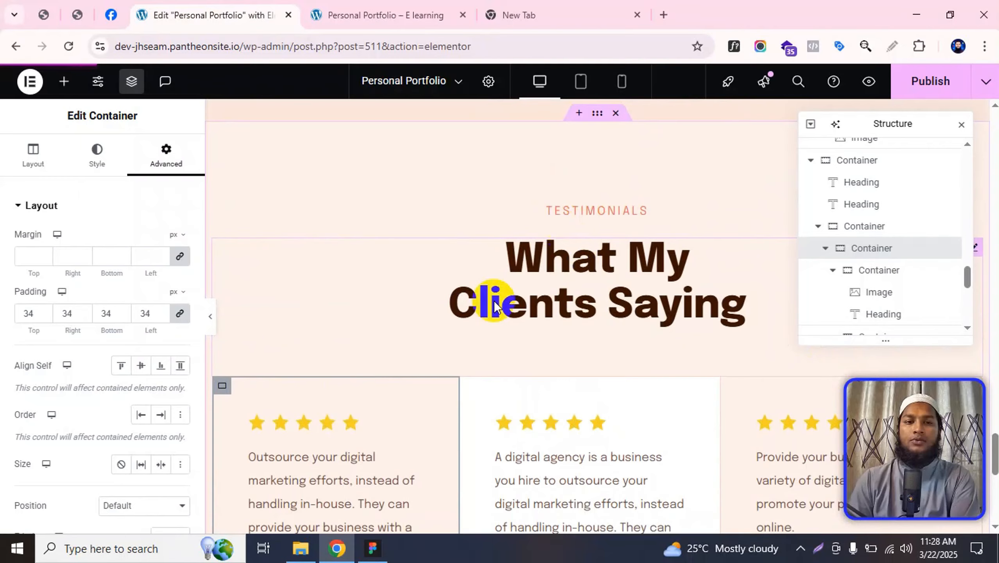
{"action": "left_click", "coordinate": [861, 230]}
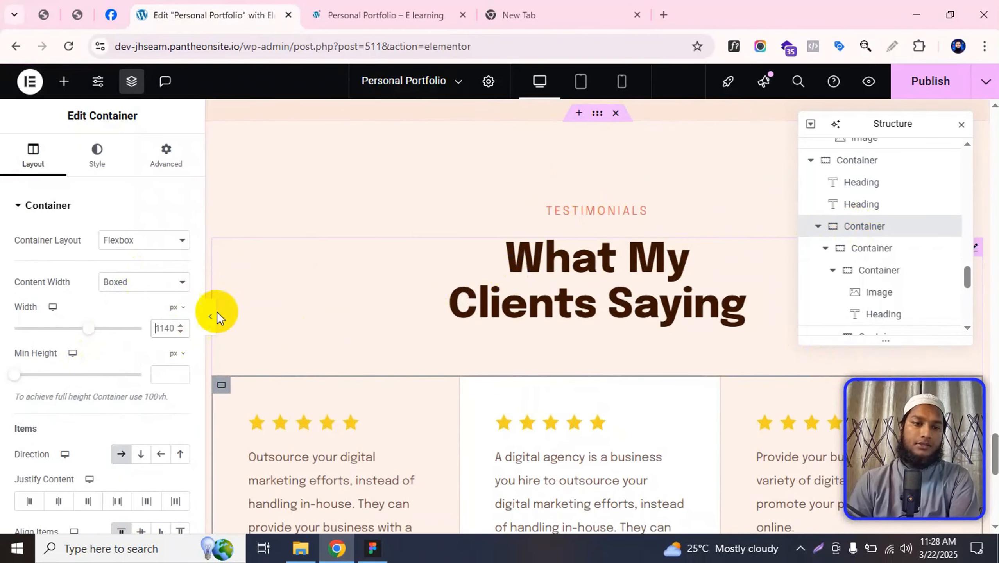
{"action": "scroll", "coordinate": [596, 289], "scroll_direction": "down", "scroll_amount": 1}
{"action": "scroll", "coordinate": [596, 285], "scroll_direction": "down", "scroll_amount": 1}
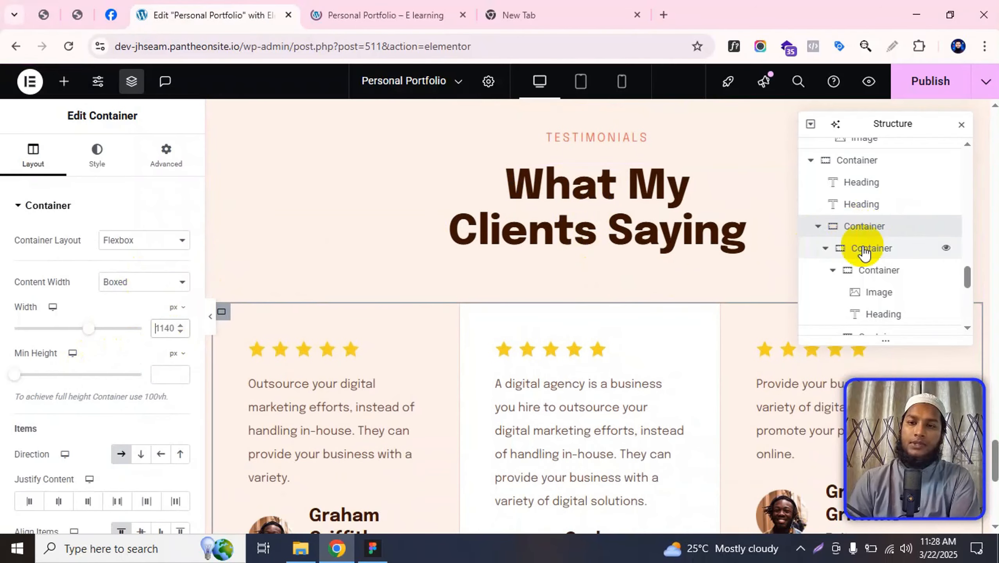
{"action": "left_click", "coordinate": [857, 254]}
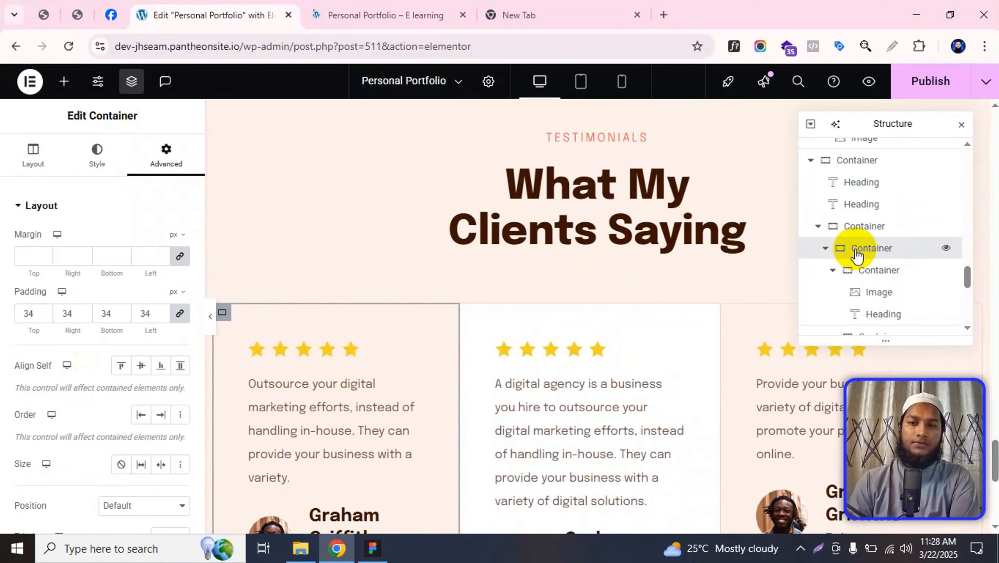
- Change the content width of the container holding the three testimonial cards from Boxed to Full Width and publish the page
{"action": "left_click", "coordinate": [855, 231]}
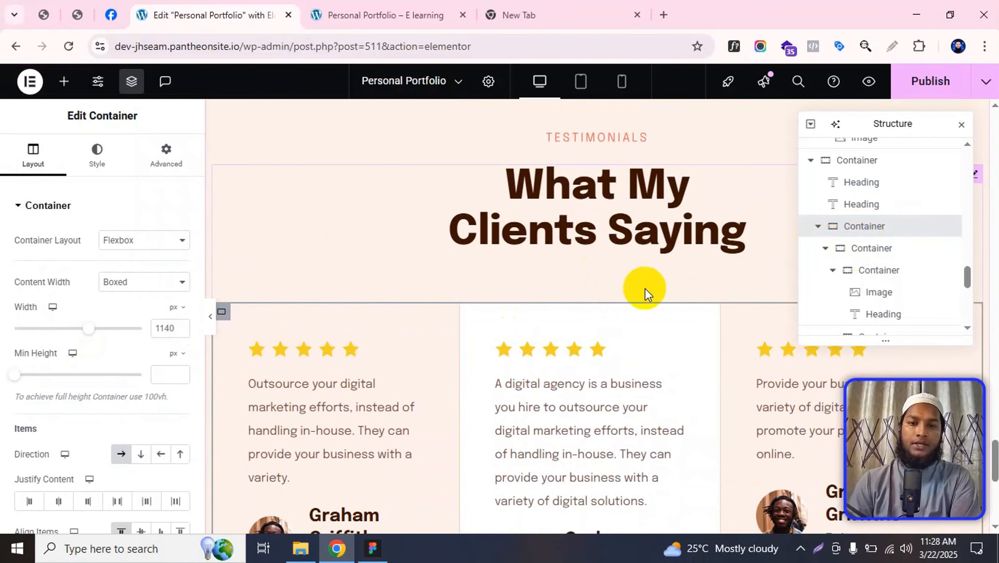
{"action": "left_click", "coordinate": [146, 284]}
{"action": "left_click", "coordinate": [218, 337]}
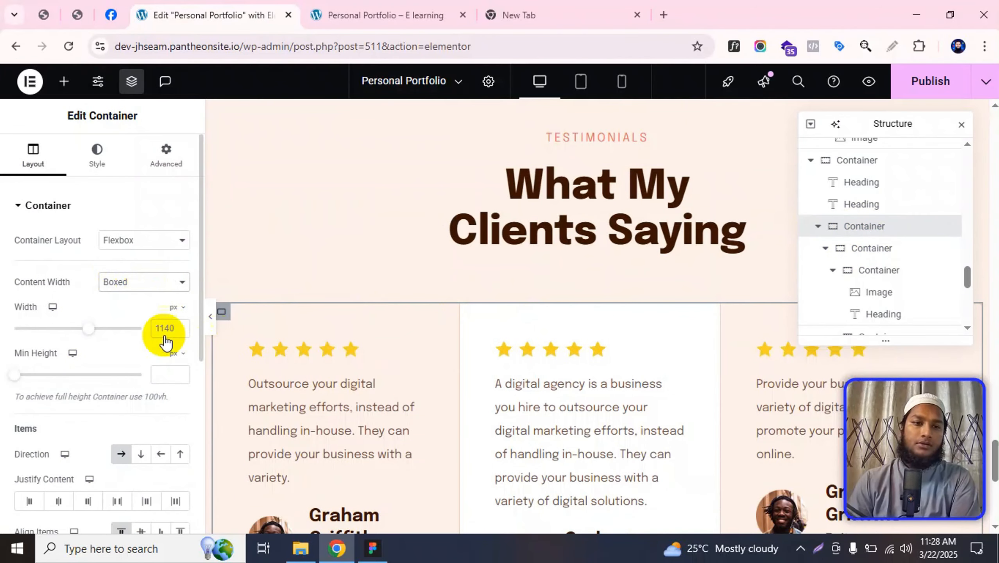
{"action": "left_click", "coordinate": [134, 282]}
{"action": "left_click", "coordinate": [131, 303]}
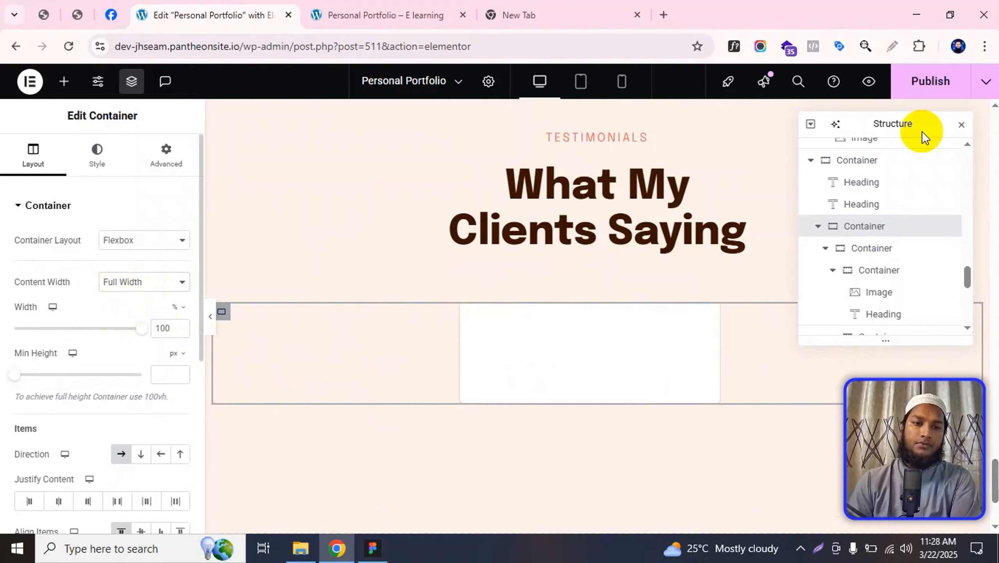
{"action": "left_click", "coordinate": [930, 82]}
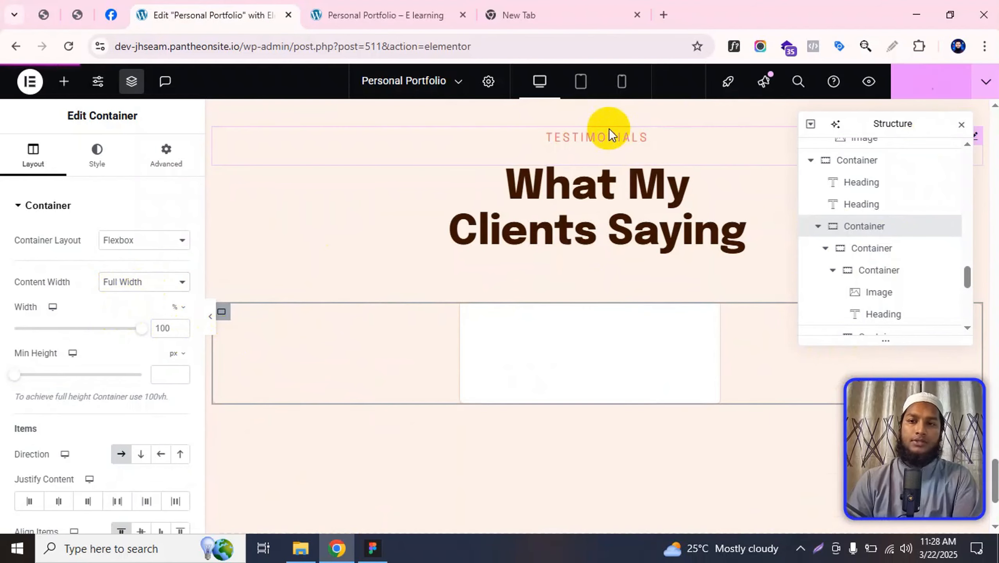
- Reload the page preview and check the testimonial cards' layout
{"action": "left_click", "coordinate": [446, 6]}
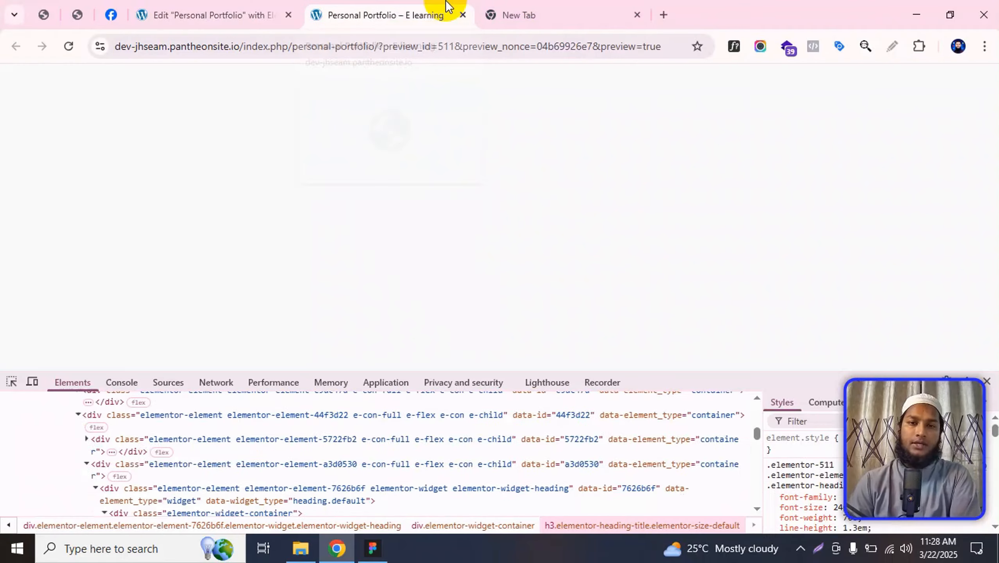
{"action": "left_click", "coordinate": [239, 11]}
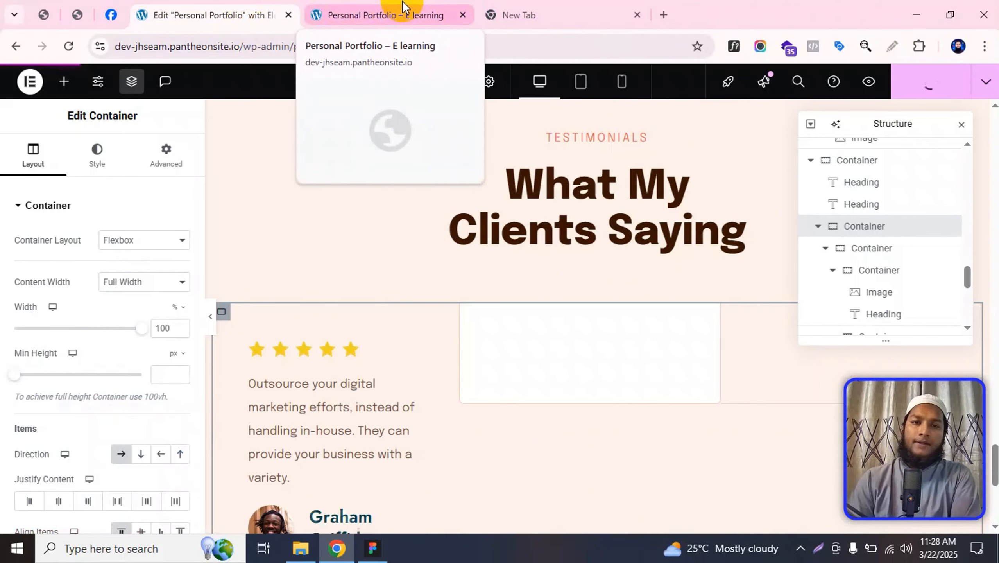
{"action": "left_click", "coordinate": [403, 8]}
{"action": "left_click", "coordinate": [69, 48]}
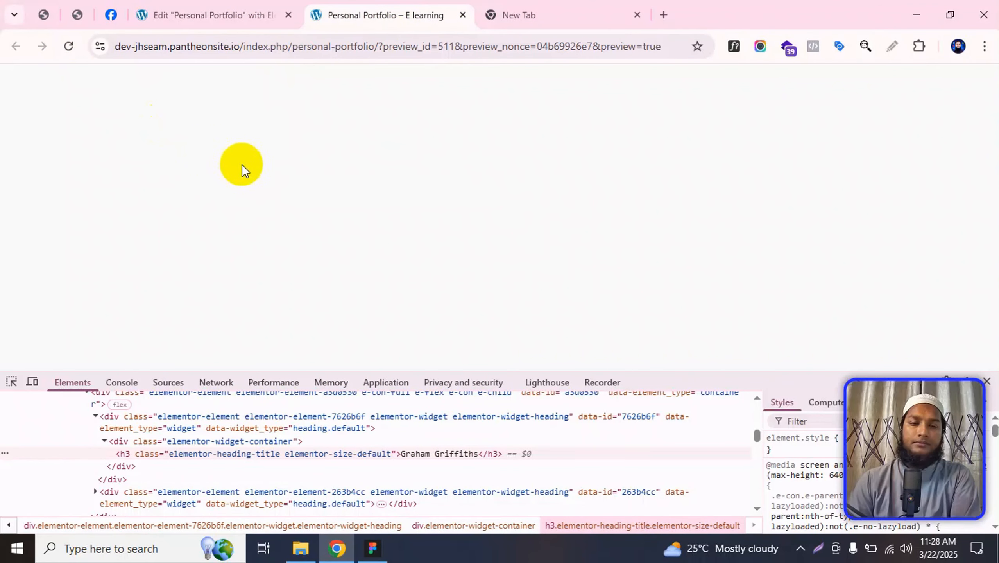
{"action": "scroll", "coordinate": [314, 163], "scroll_direction": "down", "scroll_amount": 10}
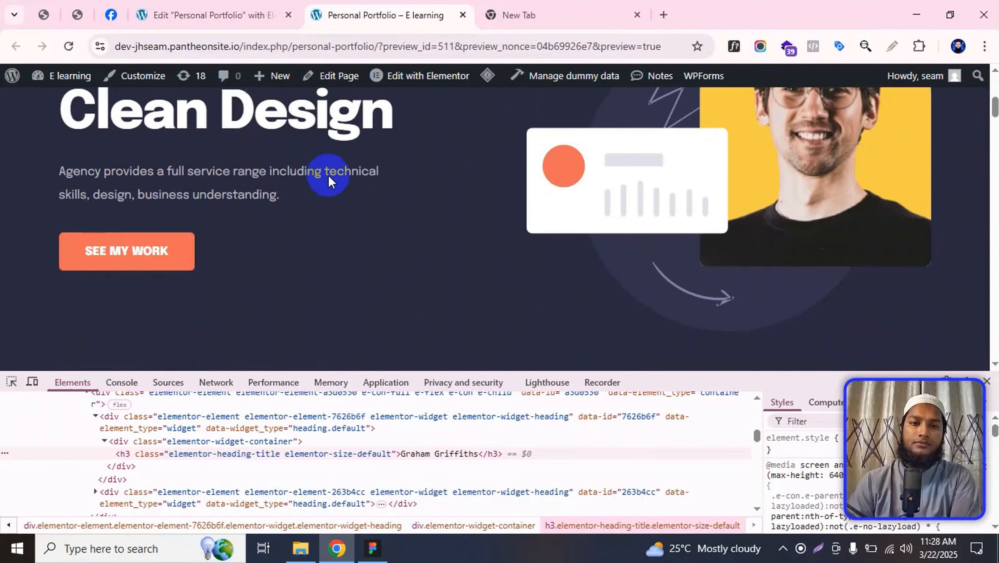
{"action": "scroll", "coordinate": [328, 179], "scroll_direction": "down", "scroll_amount": 15}
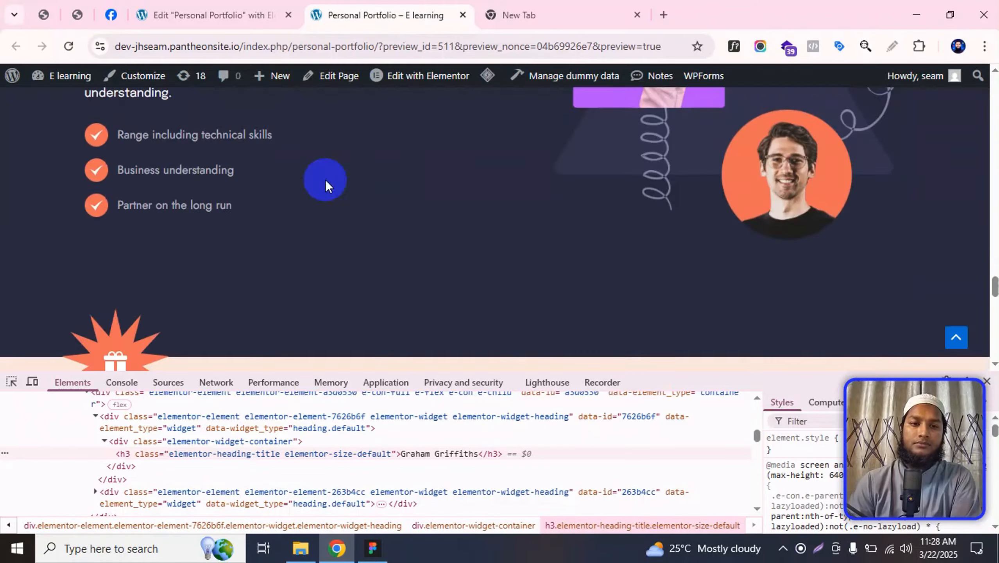
{"action": "scroll", "coordinate": [325, 182], "scroll_direction": "up", "scroll_amount": 2}
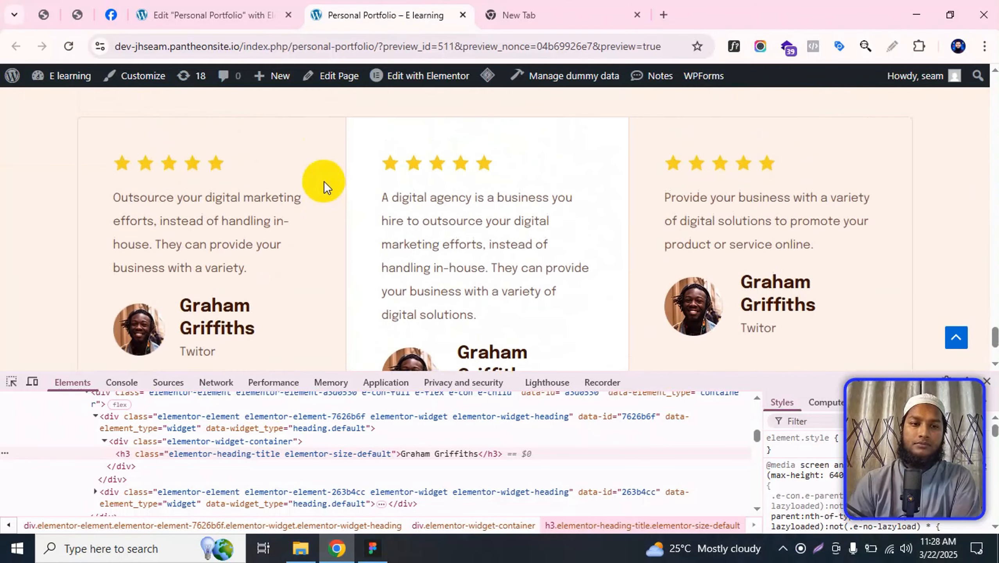
- Refresh the preview again and measure across the three testimonial cards with the screen capture tool
{"action": "key", "text": "ctrl+r"}
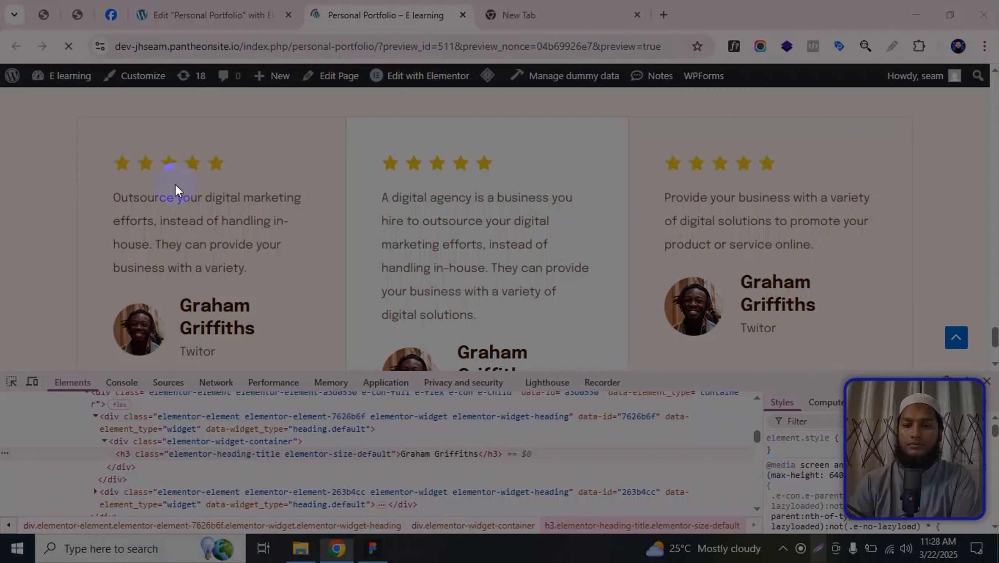
{"action": "left_click_drag", "start_coordinate": [79, 156], "coordinate": [914, 204]}
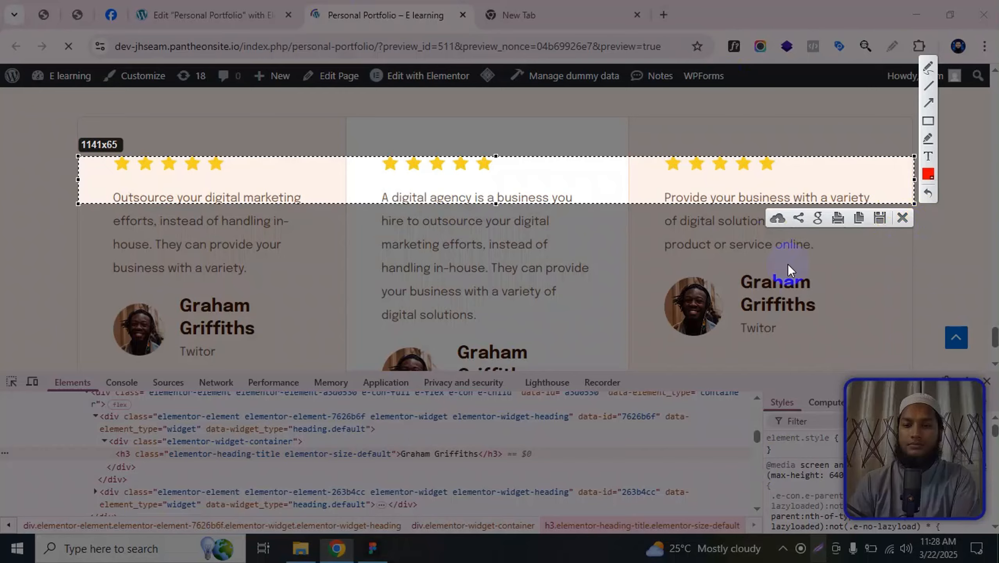
{"action": "left_click", "coordinate": [902, 218]}
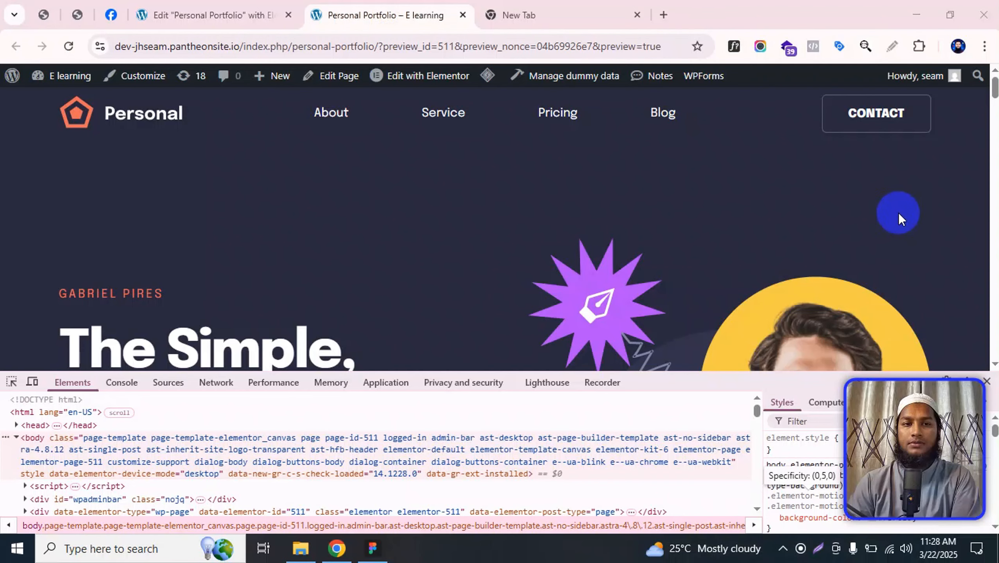
- Measure the testimonial card row's full width in the refreshed preview and inspect the cards' avatars and names
{"action": "scroll", "coordinate": [581, 268], "scroll_direction": "down", "scroll_amount": 20}
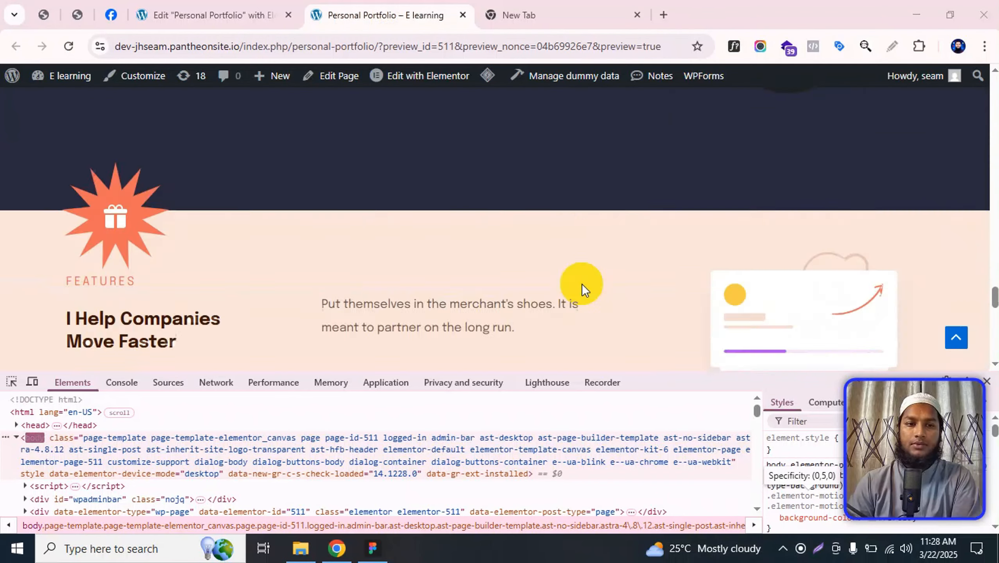
{"action": "scroll", "coordinate": [589, 290], "scroll_direction": "down", "scroll_amount": 4}
{"action": "scroll", "coordinate": [612, 294], "scroll_direction": "up", "scroll_amount": 3}
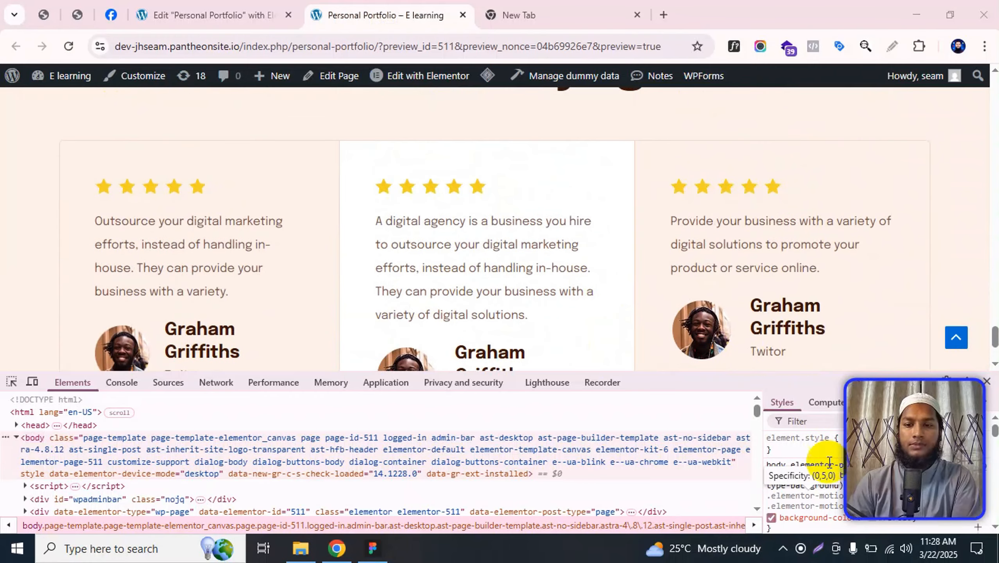
{"action": "left_click", "coordinate": [824, 544]}
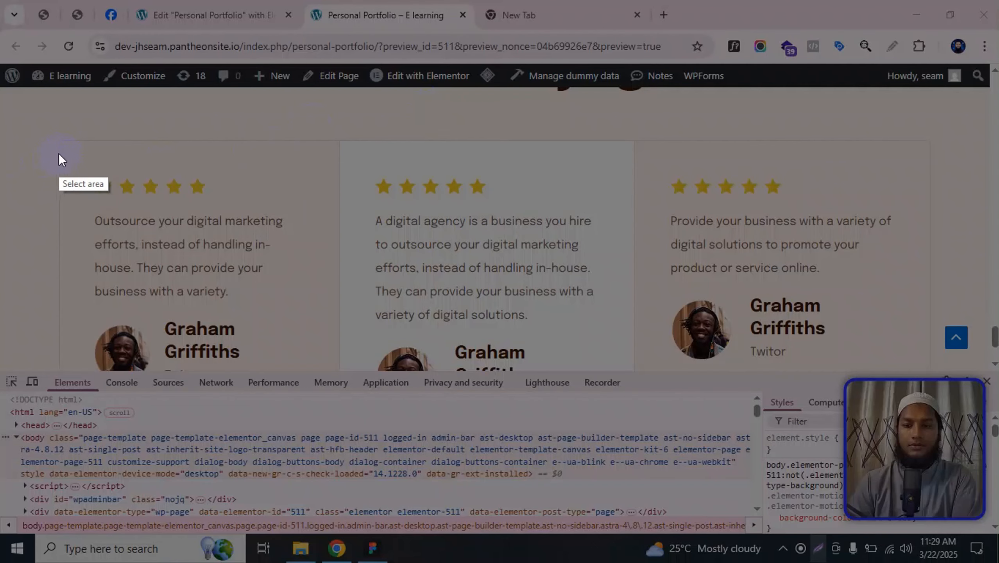
{"action": "mouse_move", "coordinate": [58, 153]}
{"action": "left_mouse_down"}
{"action": "mouse_move", "coordinate": [754, 158]}
{"action": "mouse_move", "coordinate": [931, 188]}
{"action": "left_mouse_up"}
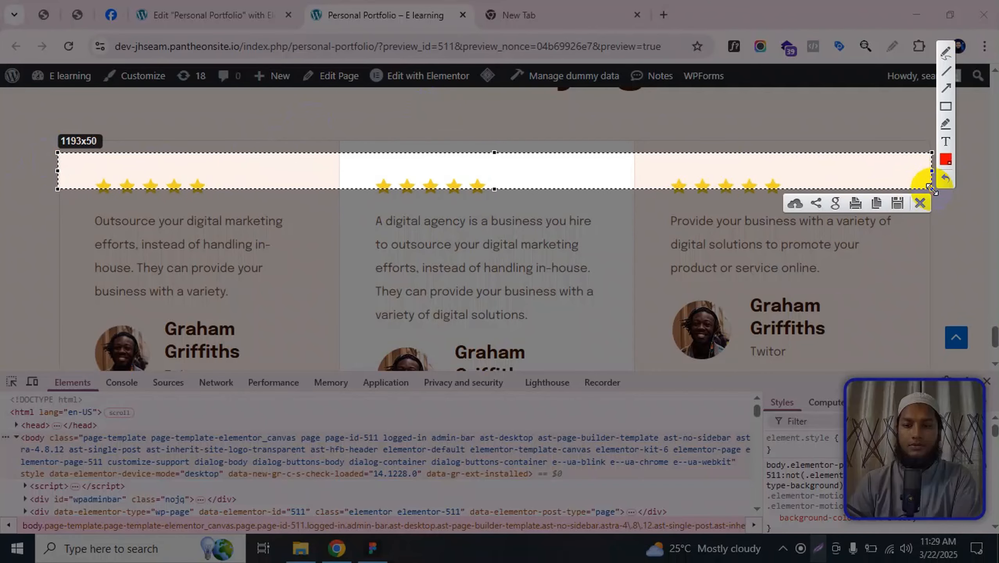
{"action": "left_click", "coordinate": [916, 206]}
{"action": "scroll", "coordinate": [568, 212], "scroll_direction": "down", "scroll_amount": 3}
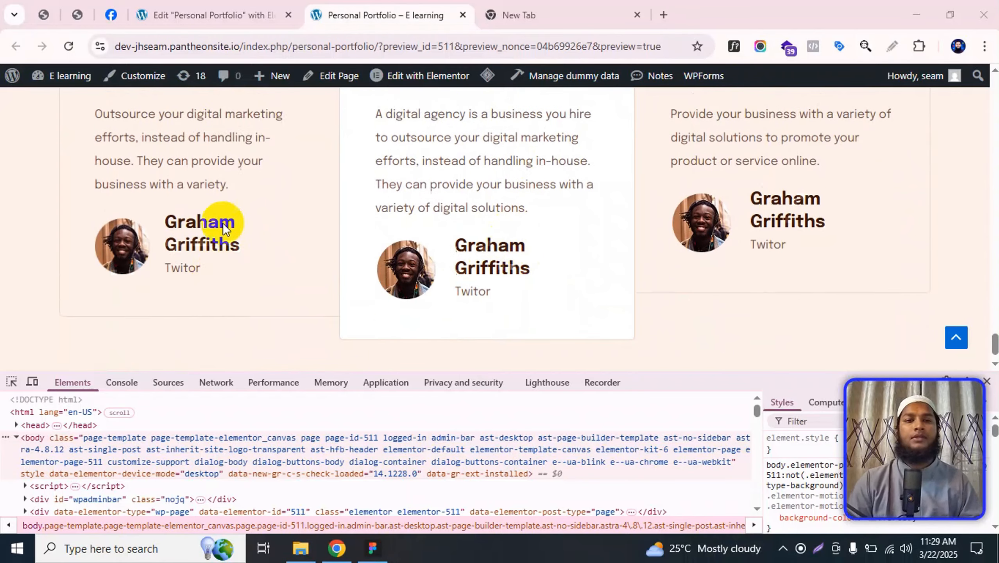
{"action": "scroll", "coordinate": [223, 228], "scroll_direction": "up", "scroll_amount": 3}
- Copy the avatar-and-name container from the first testimonial card into the middle card and delete the middle card's original one
{"action": "left_click", "coordinate": [259, 7]}
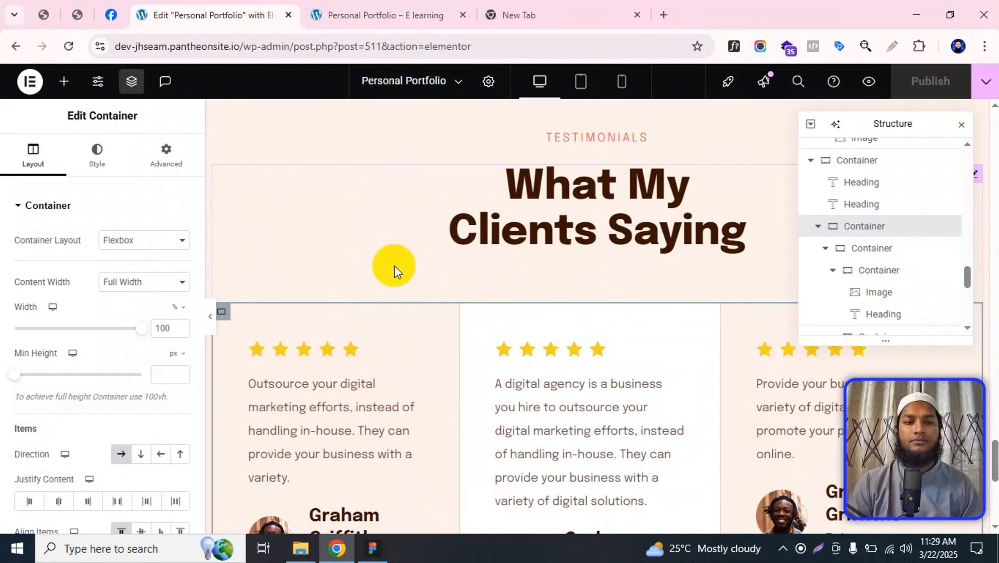
{"action": "scroll", "coordinate": [395, 265], "scroll_direction": "down", "scroll_amount": 7}
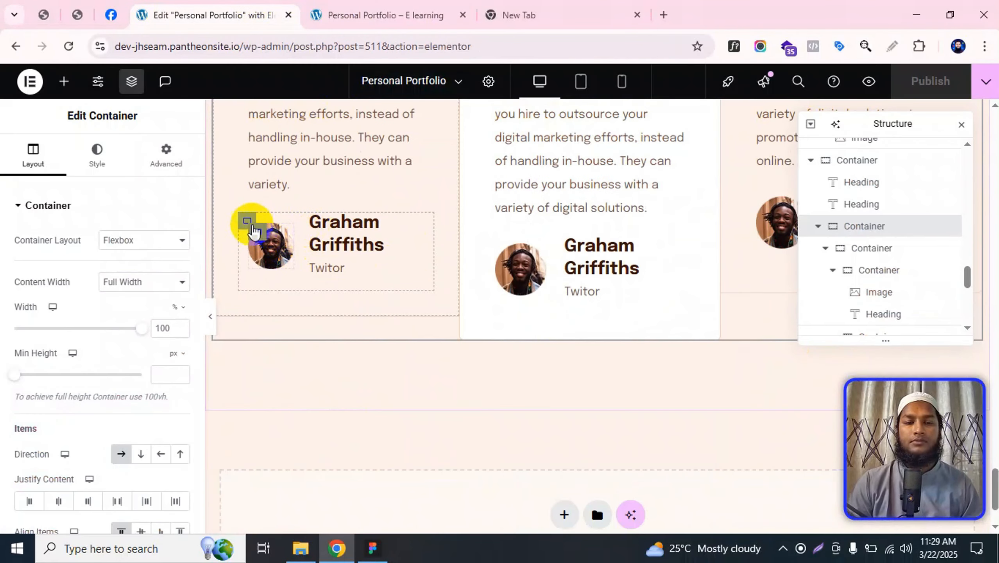
{"action": "left_click", "coordinate": [247, 223]}
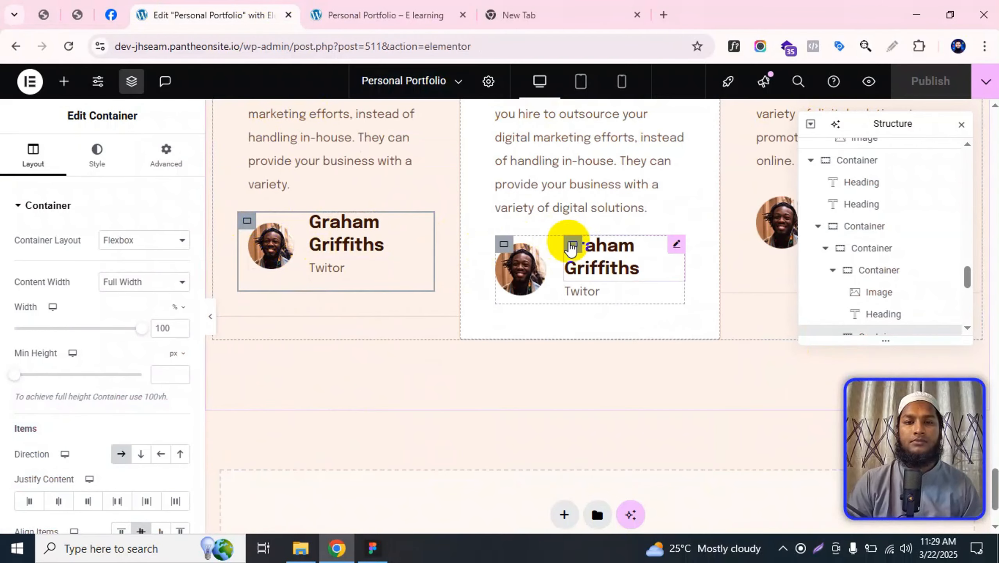
{"action": "right_click", "coordinate": [247, 223]}
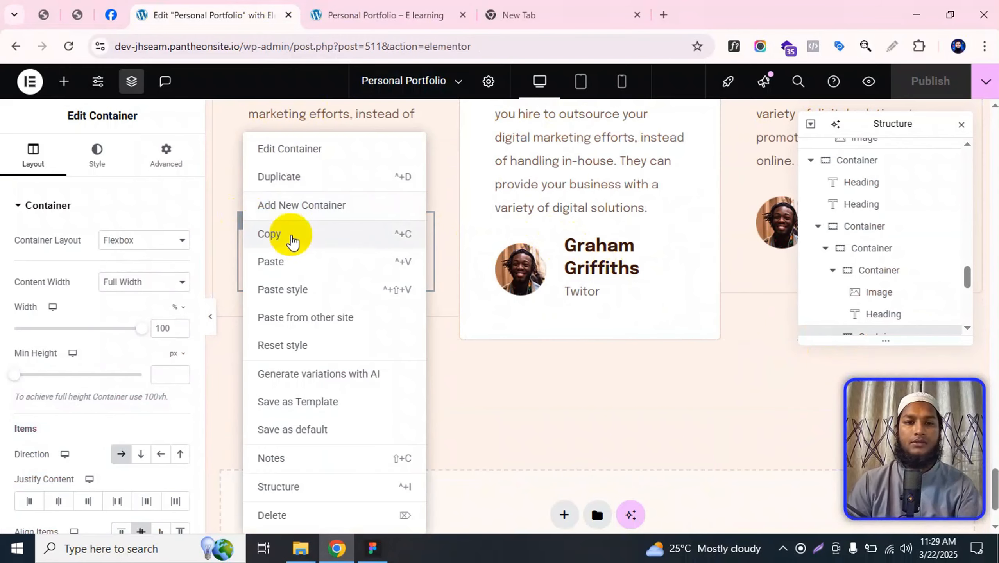
{"action": "left_click", "coordinate": [290, 235]}
{"action": "right_click", "coordinate": [618, 252]}
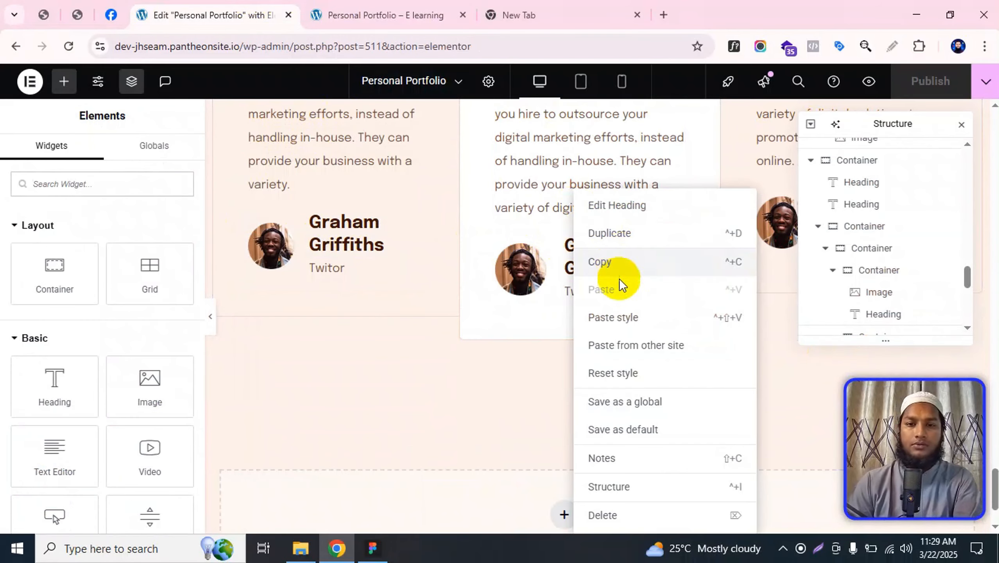
{"action": "right_click", "coordinate": [522, 227]}
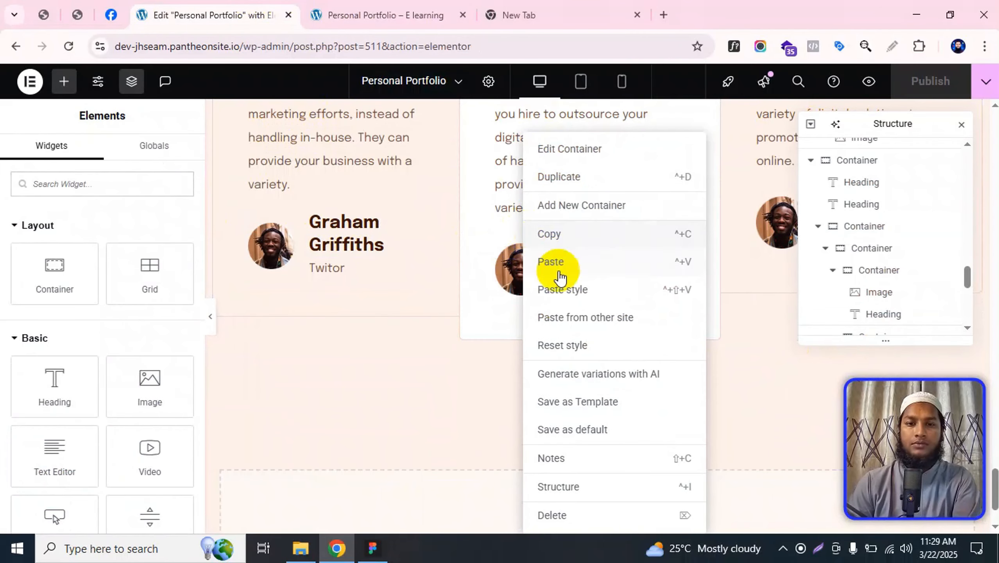
{"action": "left_click", "coordinate": [609, 270]}
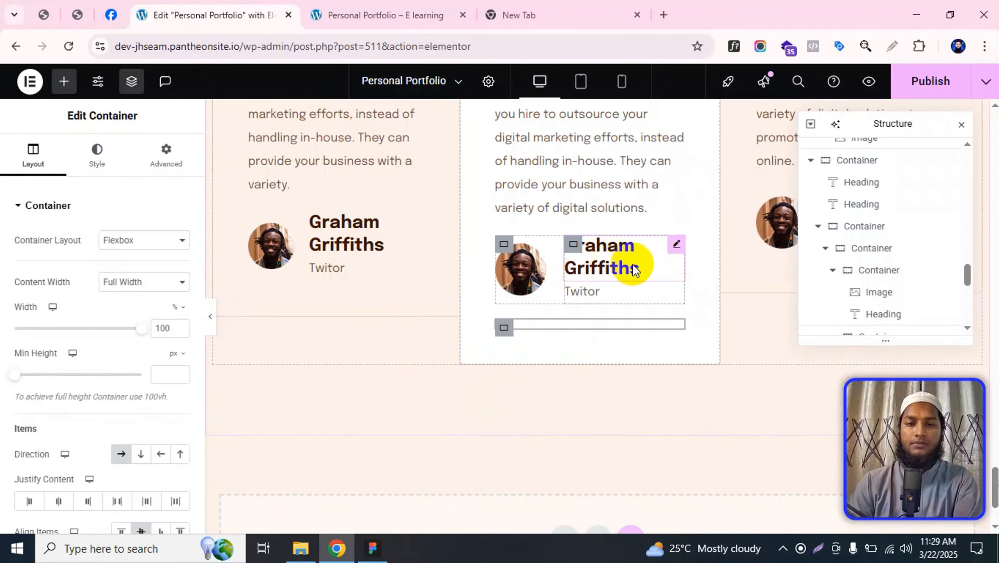
{"action": "left_click", "coordinate": [507, 238]}
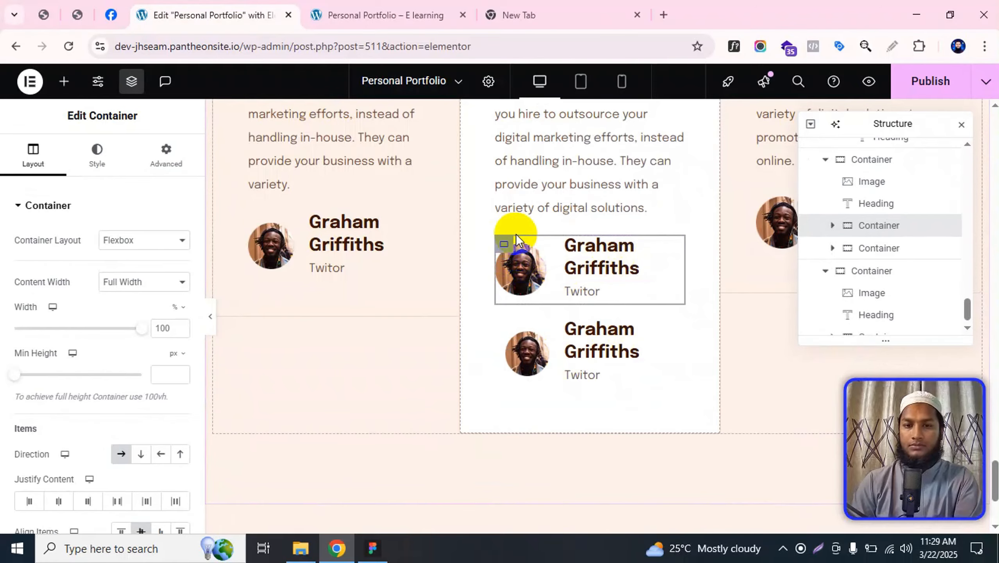
{"action": "key", "text": "Delete"}
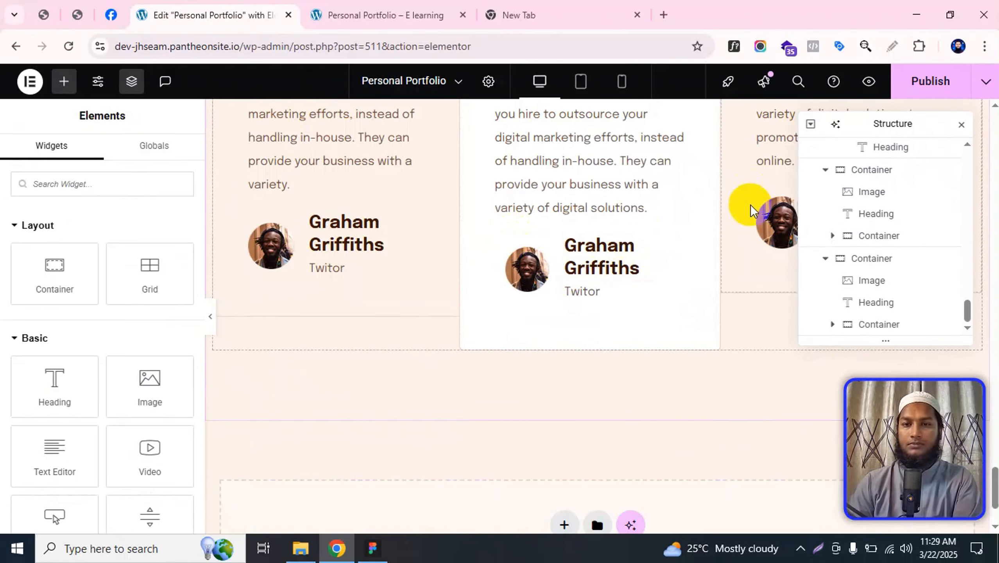
- Replace the third testimonial card's avatar-and-name container with the copied one and publish the page
{"action": "left_click", "coordinate": [761, 194]}
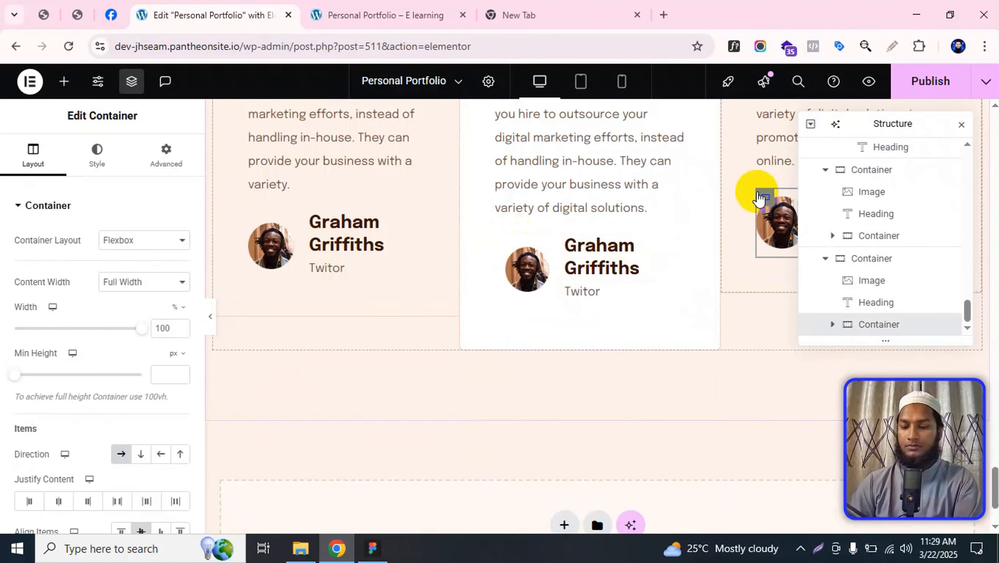
{"action": "key", "text": "Delete"}
{"action": "right_click", "coordinate": [773, 176]}
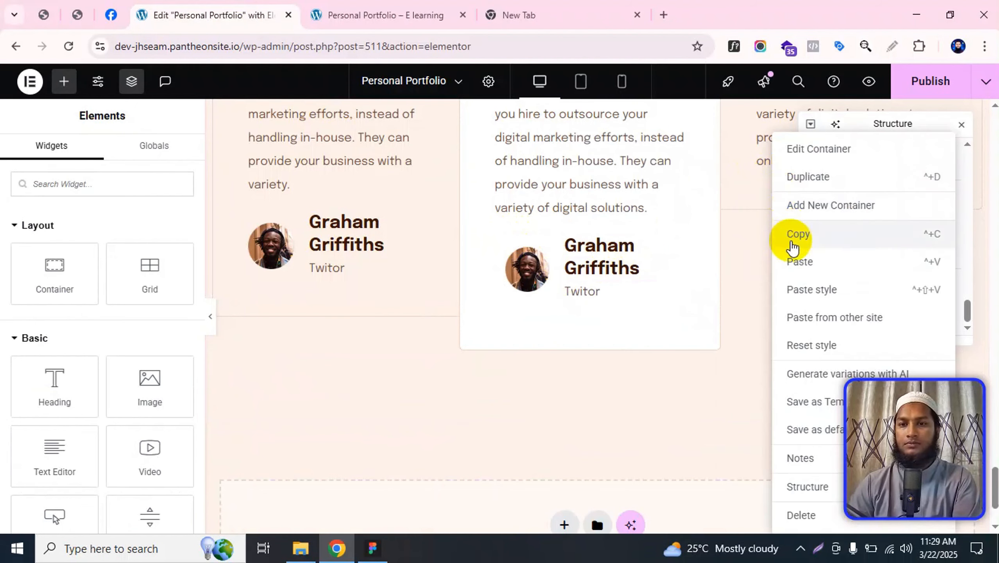
{"action": "left_click", "coordinate": [796, 259]}
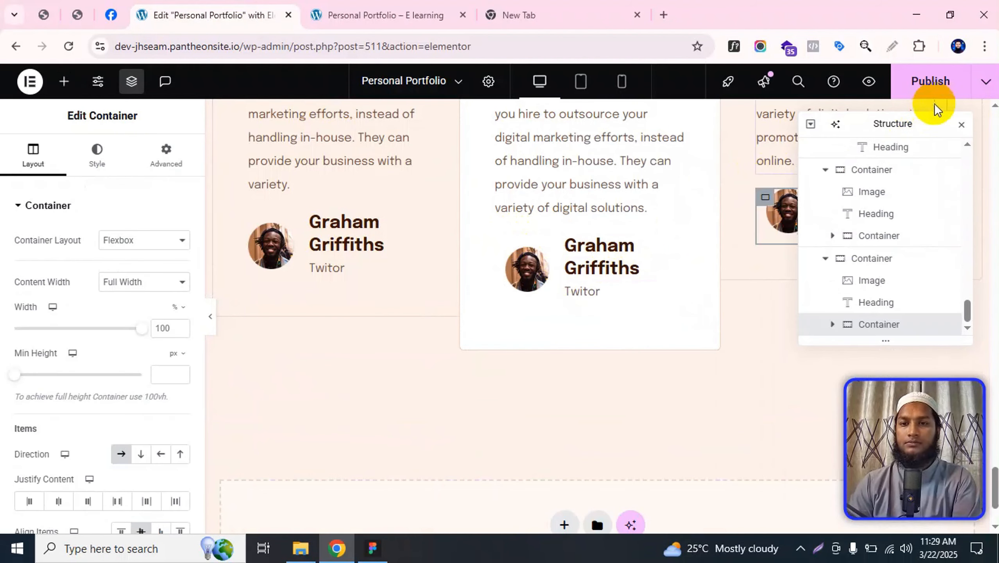
{"action": "left_click", "coordinate": [931, 81]}
- Check the testimonial cards in the refreshed page preview, with the developer tools pane made shorter
{"action": "scroll", "coordinate": [612, 285], "scroll_direction": "up", "scroll_amount": 2}
{"action": "scroll", "coordinate": [611, 285], "scroll_direction": "up", "scroll_amount": 2}
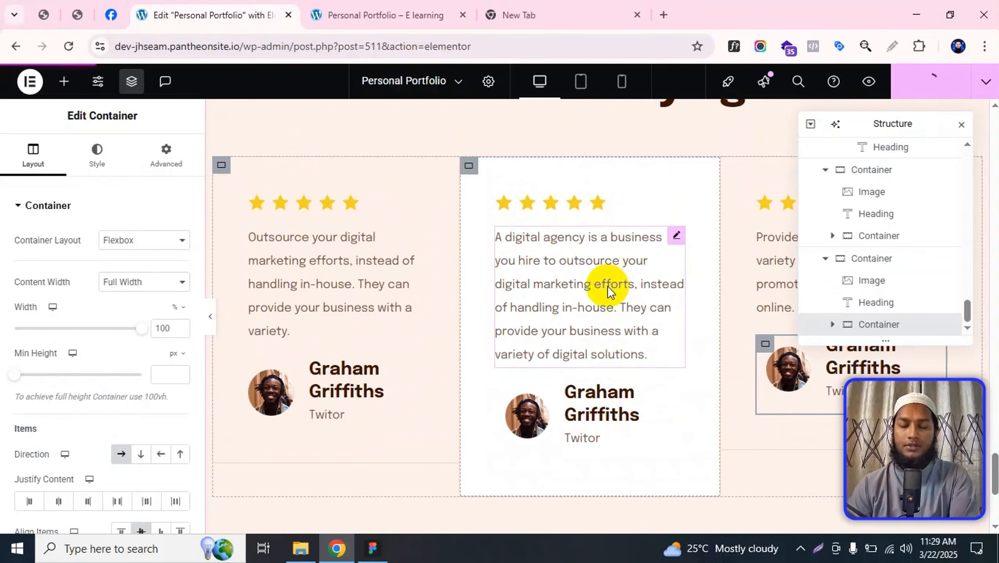
{"action": "left_click", "coordinate": [410, 15]}
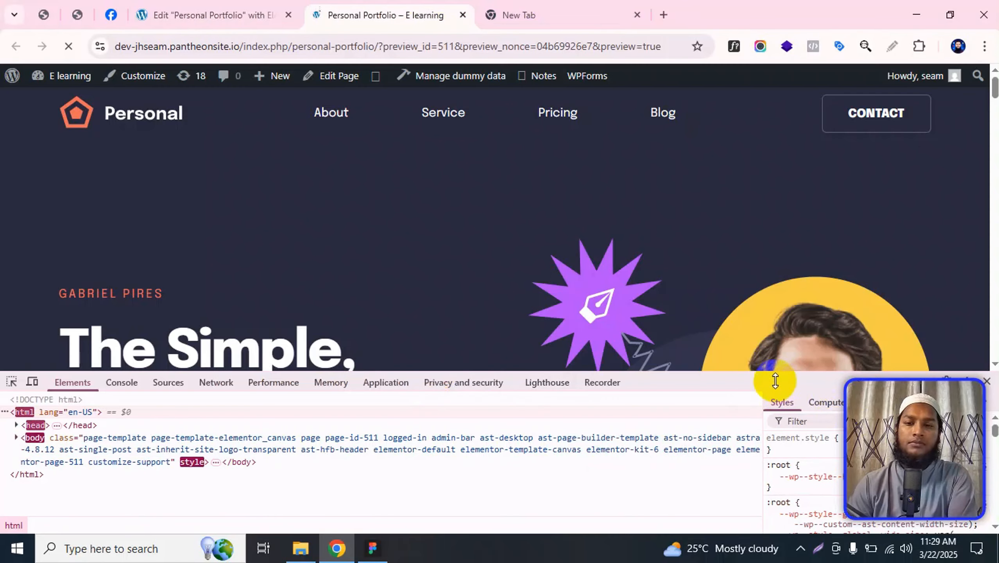
{"action": "left_click_drag", "start_coordinate": [774, 380], "coordinate": [771, 449]}
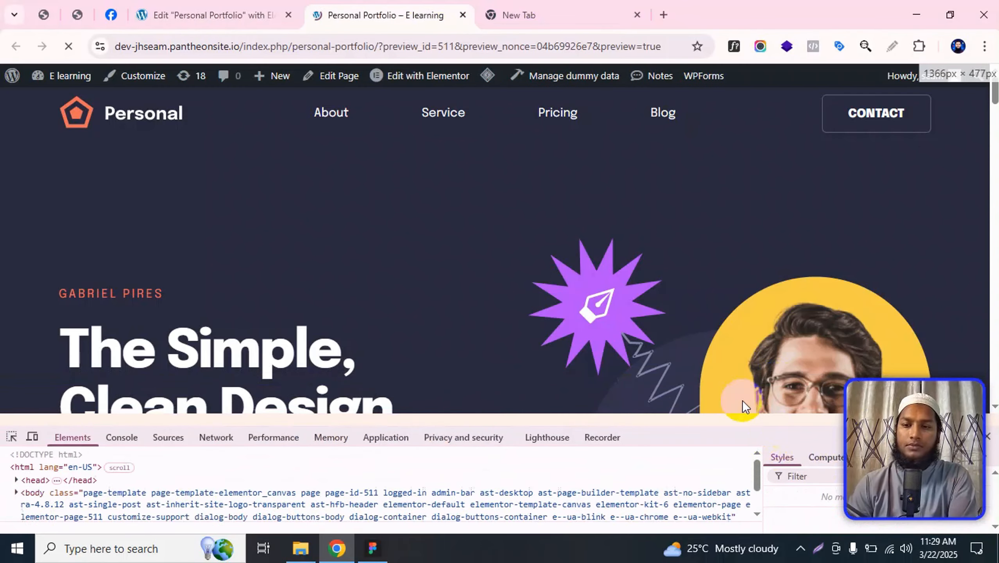
{"action": "scroll", "coordinate": [503, 254], "scroll_direction": "down", "scroll_amount": 10}
{"action": "scroll", "coordinate": [504, 263], "scroll_direction": "down", "scroll_amount": 15}
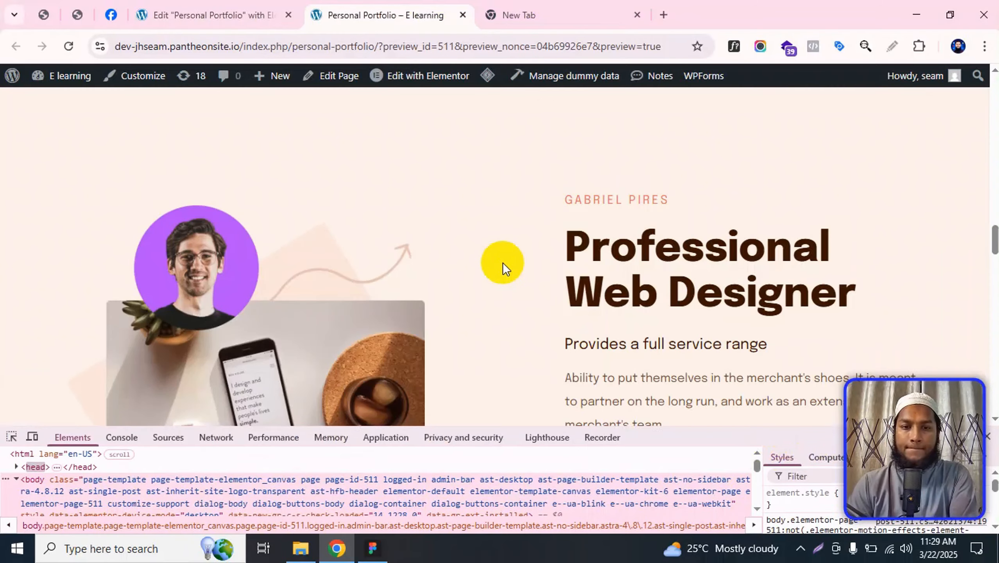
{"action": "scroll", "coordinate": [511, 277], "scroll_direction": "down", "scroll_amount": 6}
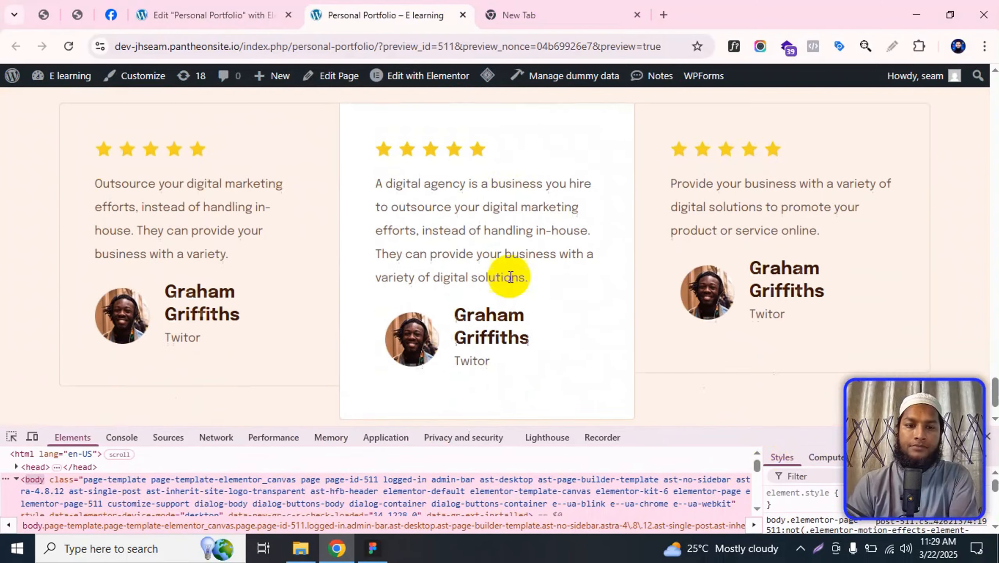
- Replace the client name heading in the middle testimonial card with the second client's name copied from the Figma design
{"action": "left_click", "coordinate": [256, 13]}
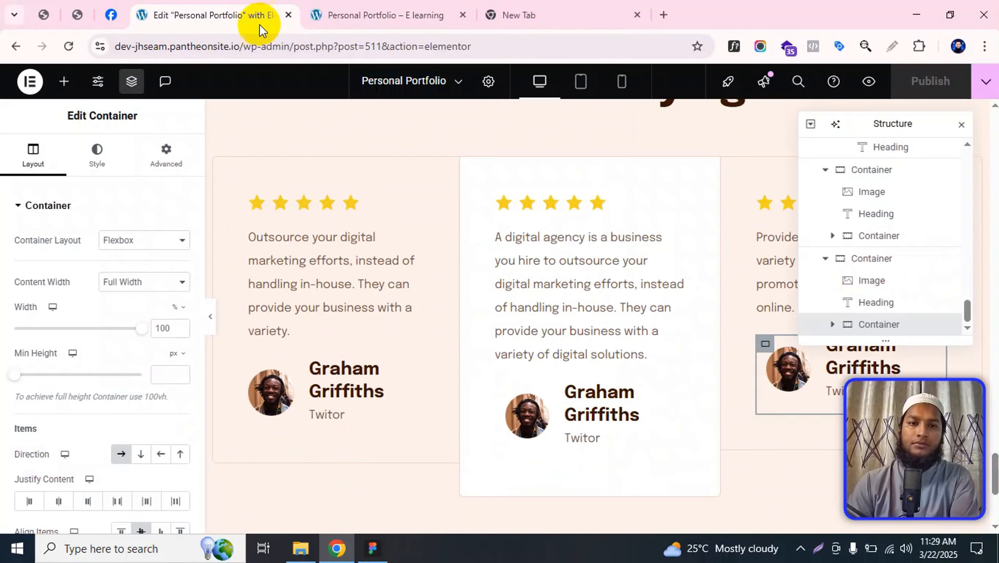
{"action": "key", "text": "alt+Tab"}
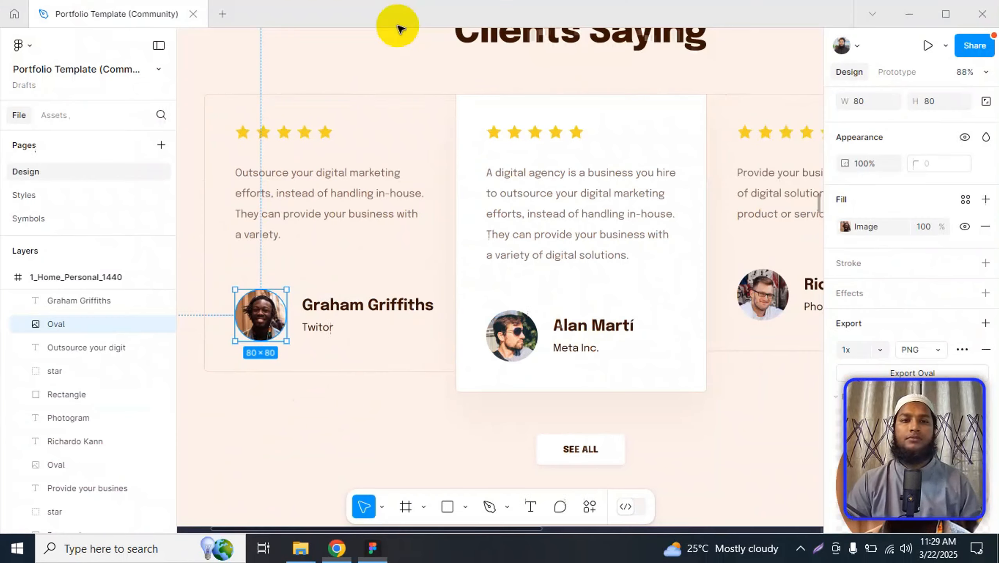
{"action": "left_click", "coordinate": [575, 347]}
{"action": "double_click", "coordinate": [590, 324]}
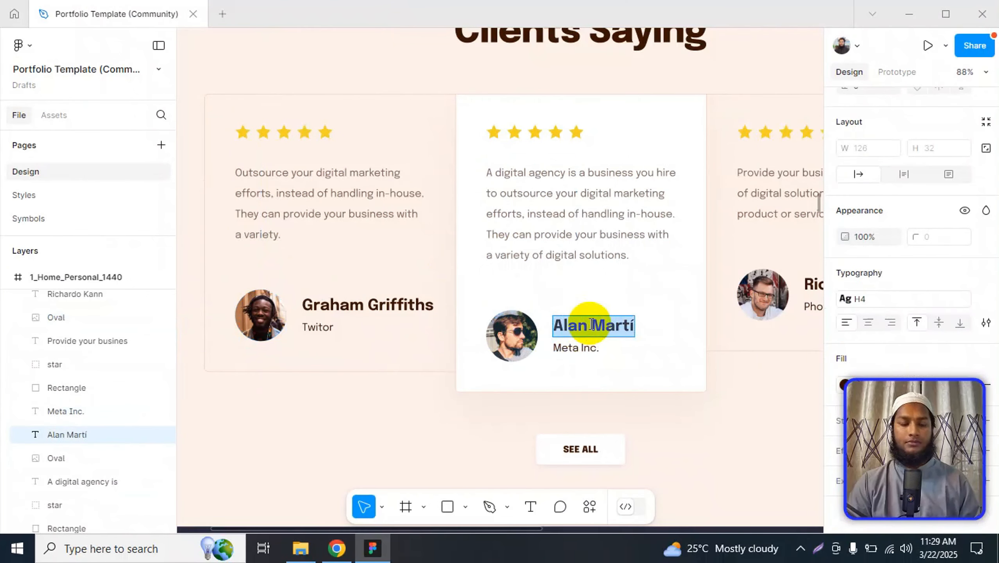
{"action": "key", "text": "alt+Tab"}
{"action": "left_click", "coordinate": [580, 385]}
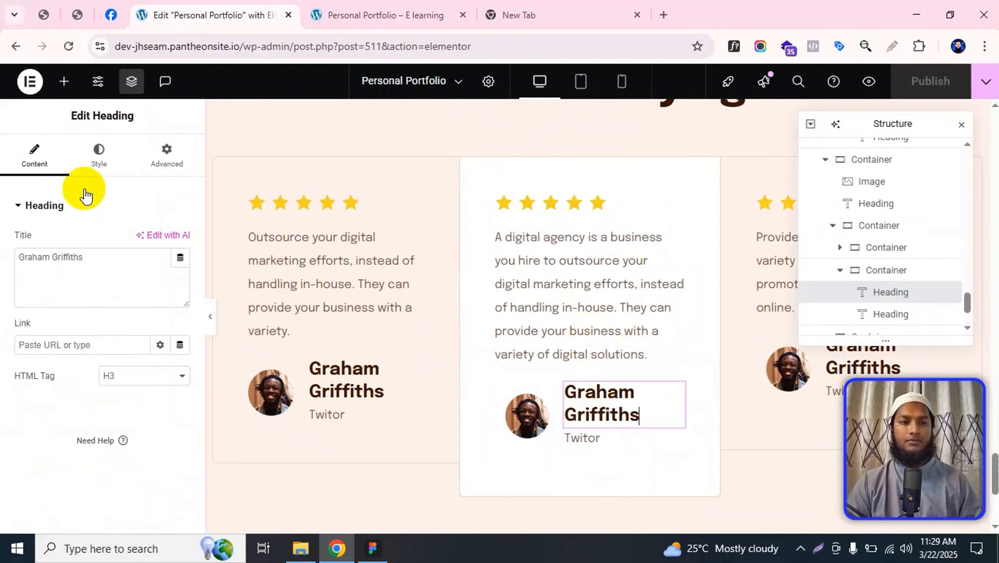
{"action": "left_click", "coordinate": [89, 255]}
- Replace the third testimonial card's client name heading with the third client's name from the Figma design and publish the page
{"action": "key", "text": "alt+Tab"}
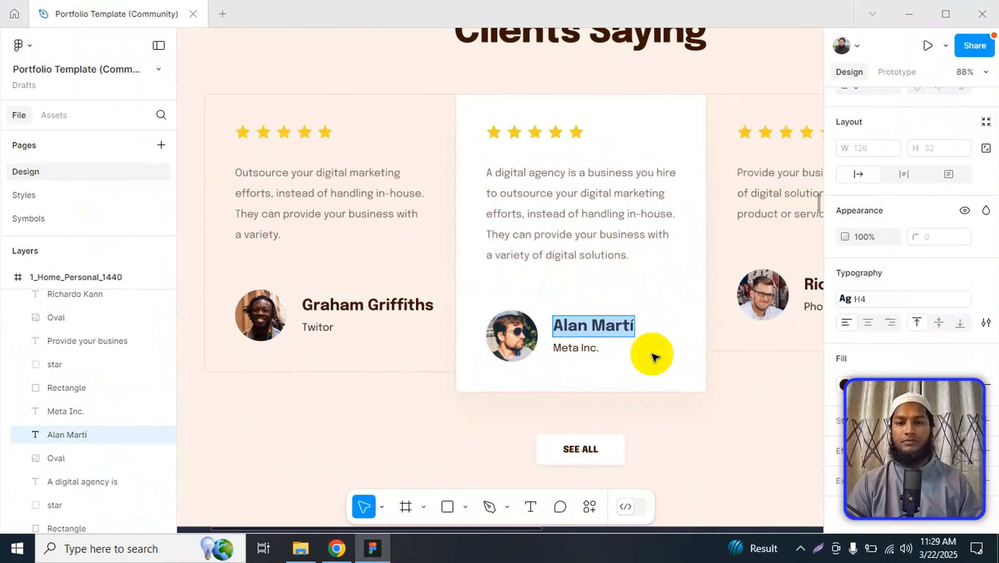
{"action": "double_click", "coordinate": [815, 284]}
{"action": "key", "text": "ctrl+c"}
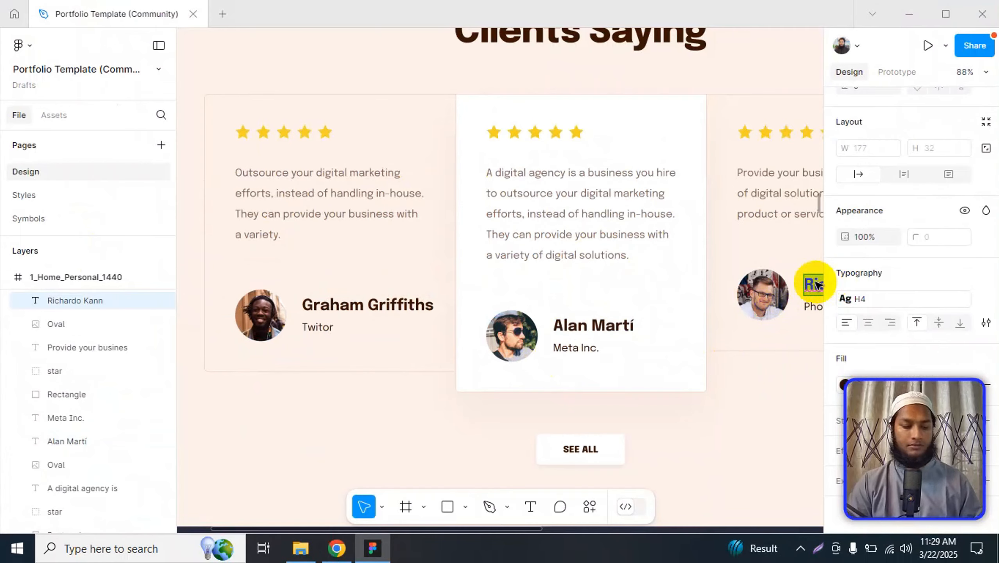
{"action": "key", "text": "alt+Tab"}
{"action": "left_click", "coordinate": [847, 365]}
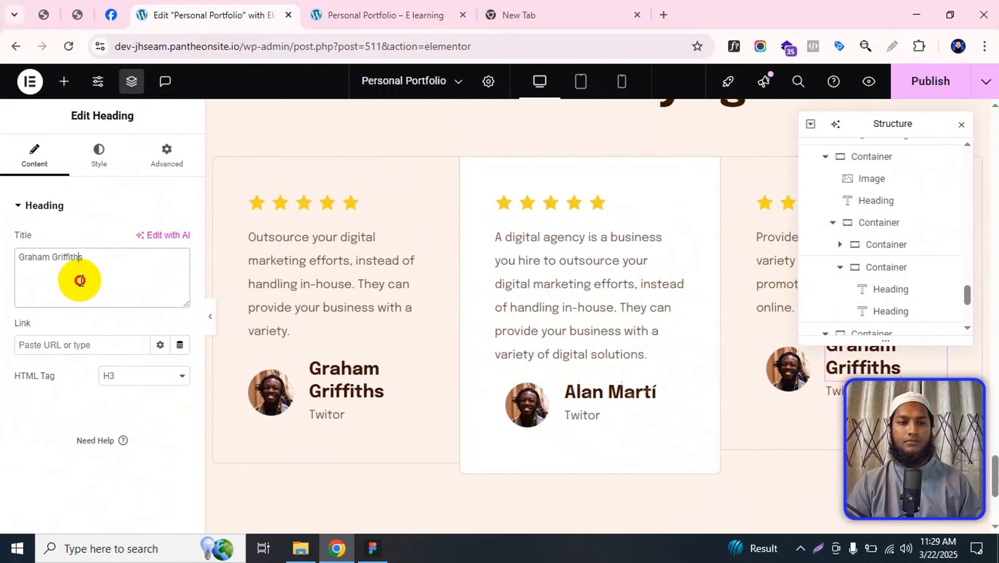
{"action": "left_click", "coordinate": [81, 280]}
{"action": "key", "text": "ctrl+a"}
{"action": "key", "text": "ctrl+v"}
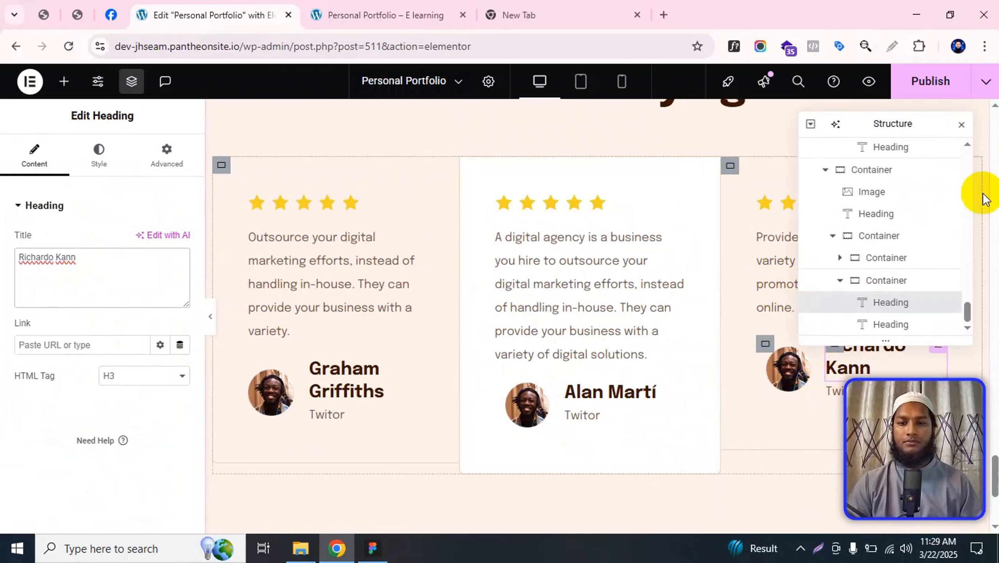
{"action": "left_click", "coordinate": [928, 80]}
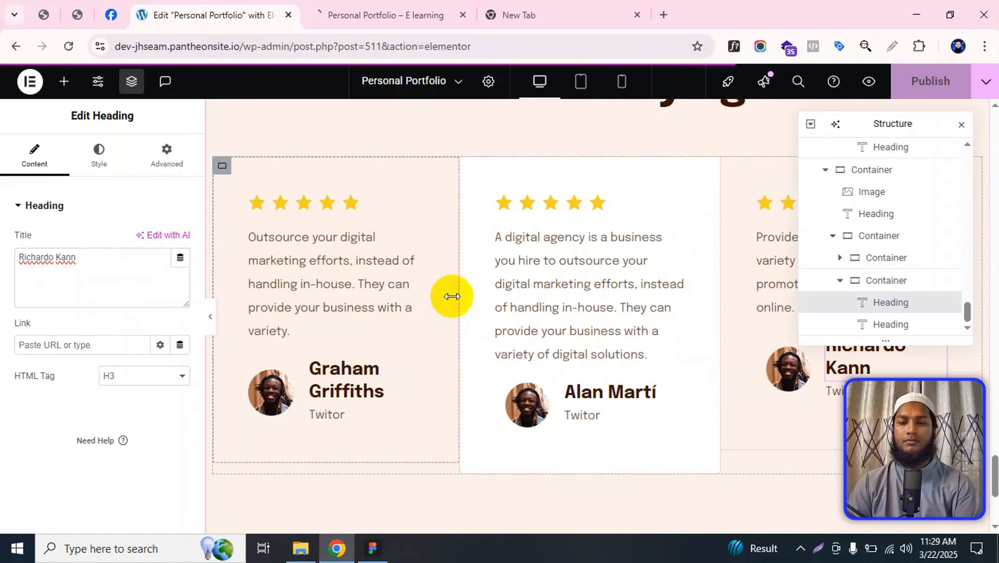
- Review the testimonials section in the page preview at 67% zoom and at normal size
{"action": "left_click", "coordinate": [380, 17]}
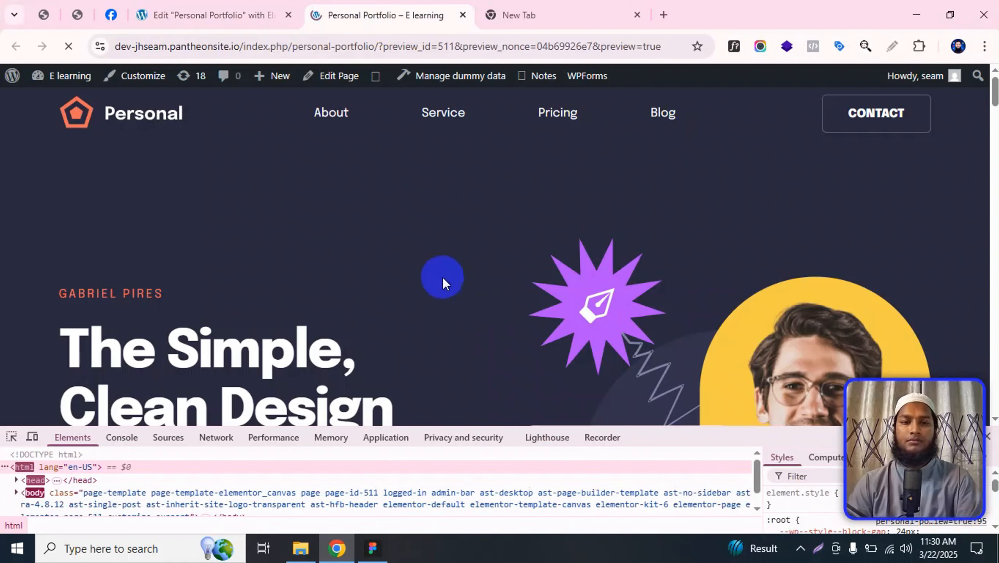
{"action": "scroll", "coordinate": [443, 280], "scroll_direction": "down", "scroll_amount": 15}
{"action": "scroll", "coordinate": [442, 294], "scroll_direction": "down", "scroll_amount": 12}
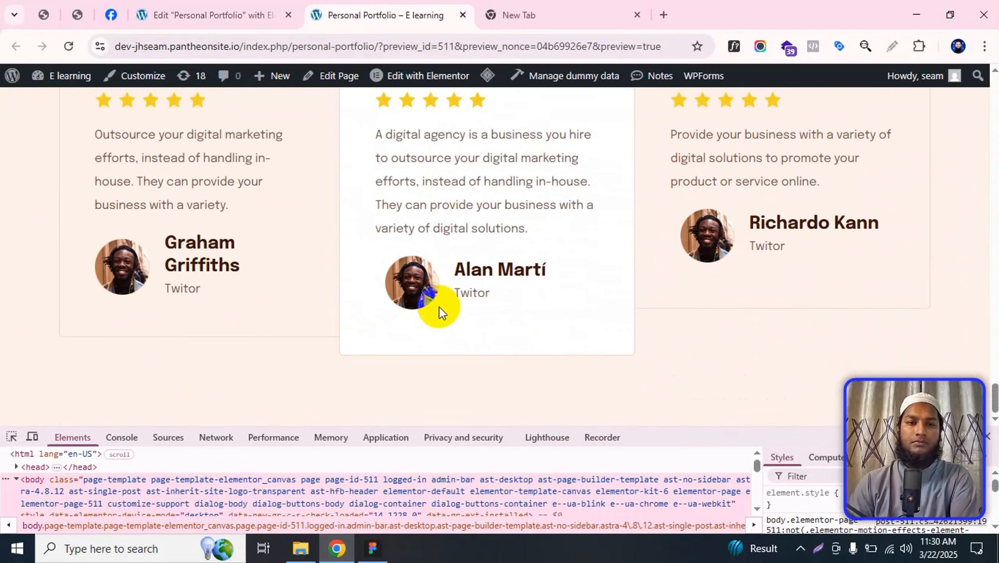
{"action": "key", "text": "ctrl+minus"}
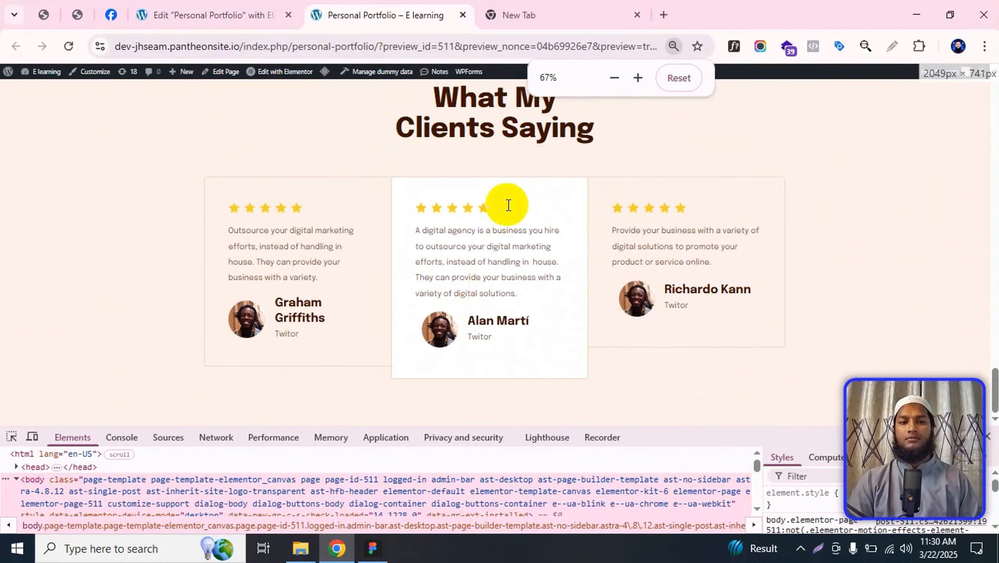
{"action": "left_click", "coordinate": [672, 78]}
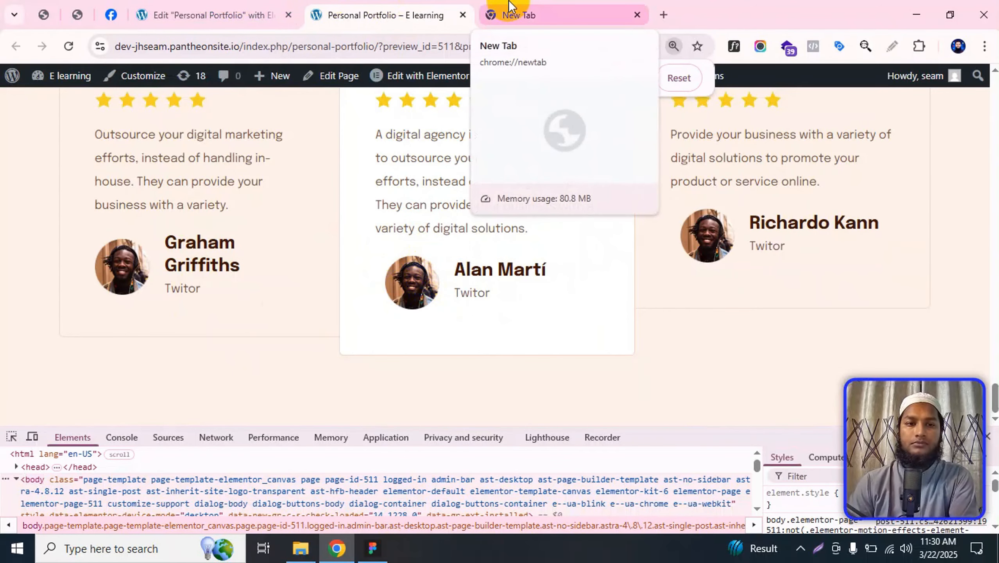
{"action": "scroll", "coordinate": [418, 311], "scroll_direction": "up", "scroll_amount": 3}
- Add a new container to the middle testimonial card in the editor and move its star rating and testimonial text inside
{"action": "left_click", "coordinate": [216, 6]}
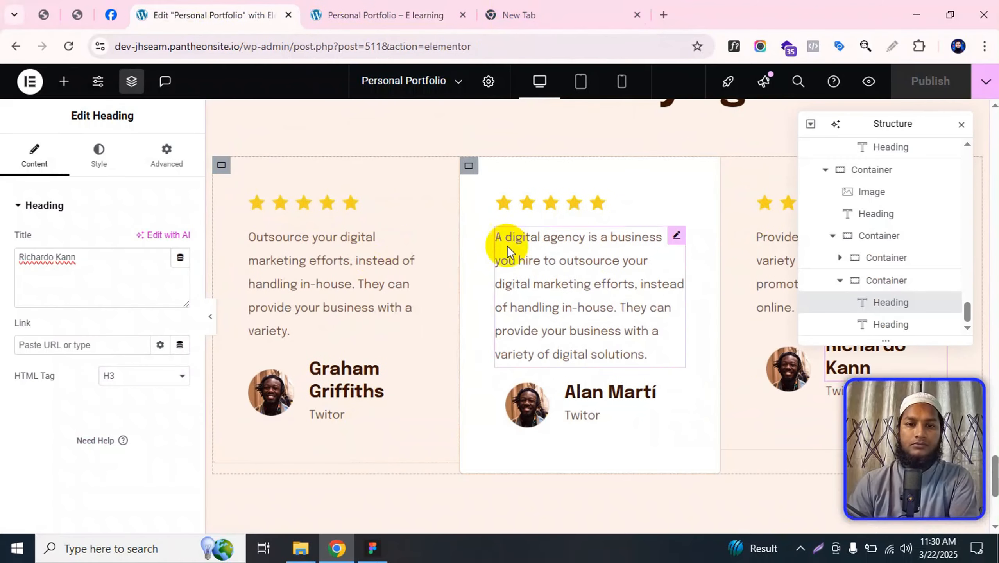
{"action": "right_click", "coordinate": [244, 193]}
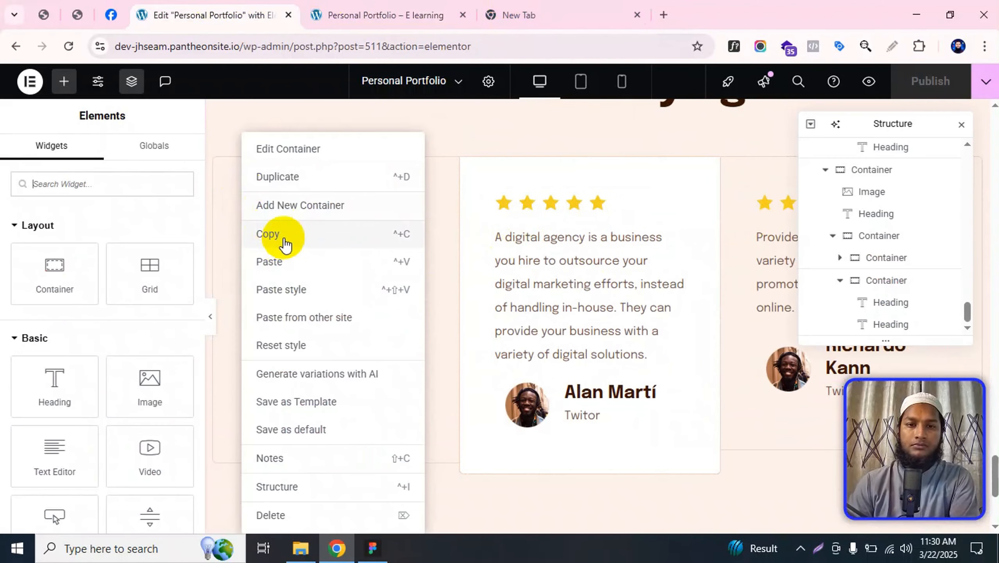
{"action": "left_click", "coordinate": [372, 233]}
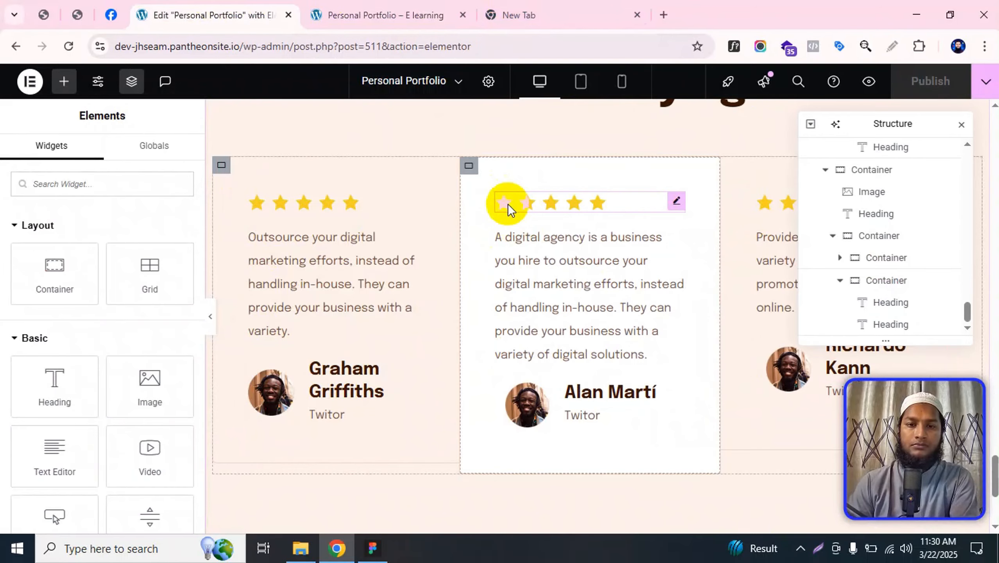
{"action": "left_click_drag", "start_coordinate": [74, 261], "coordinate": [581, 268]}
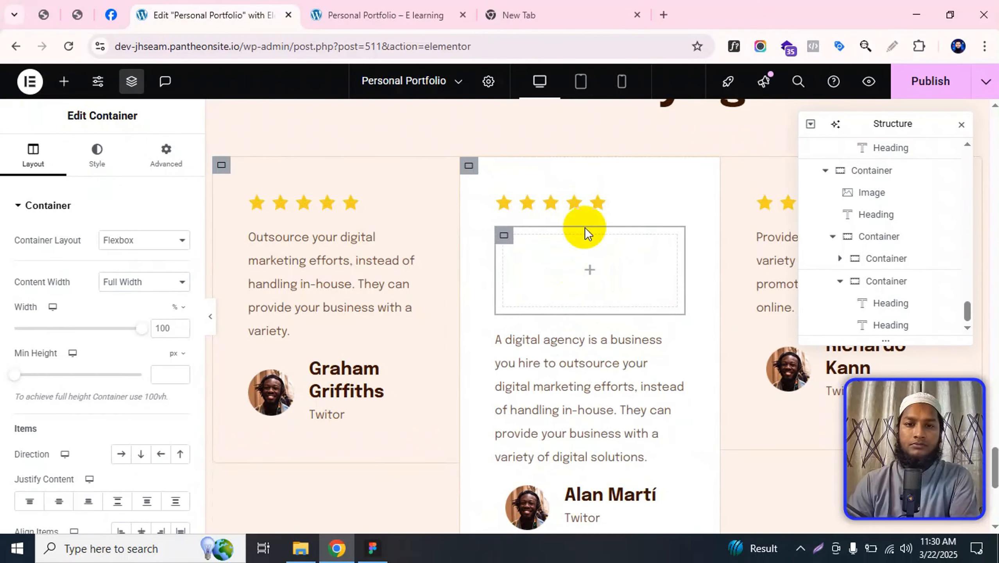
{"action": "left_click_drag", "start_coordinate": [591, 213], "coordinate": [616, 204]}
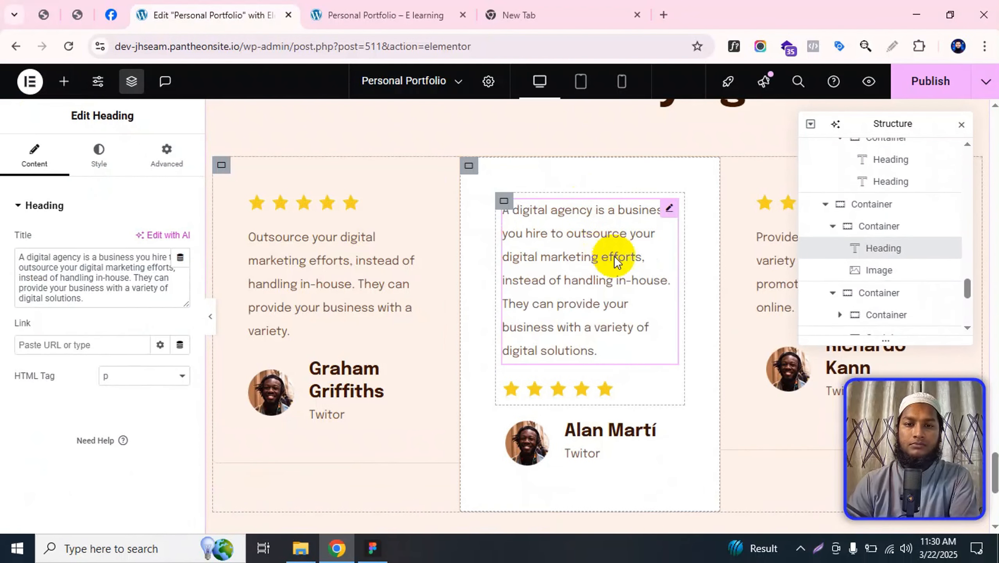
- Move the star rating above the testimonial text in the middle card and paste the copied container style onto their container
{"action": "left_click_drag", "start_coordinate": [640, 384], "coordinate": [627, 206]}
{"action": "right_click", "coordinate": [552, 308]}
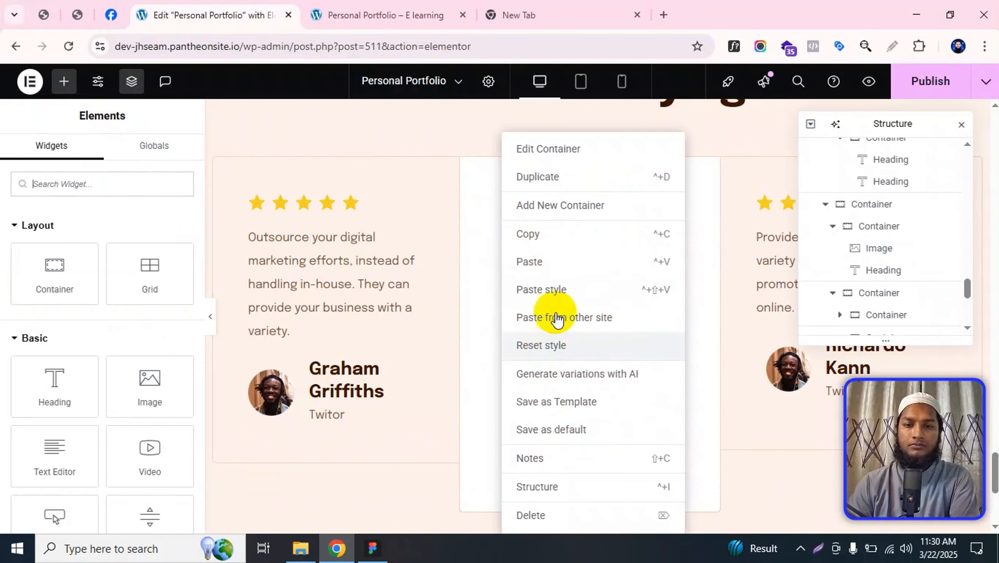
{"action": "left_click", "coordinate": [558, 294]}
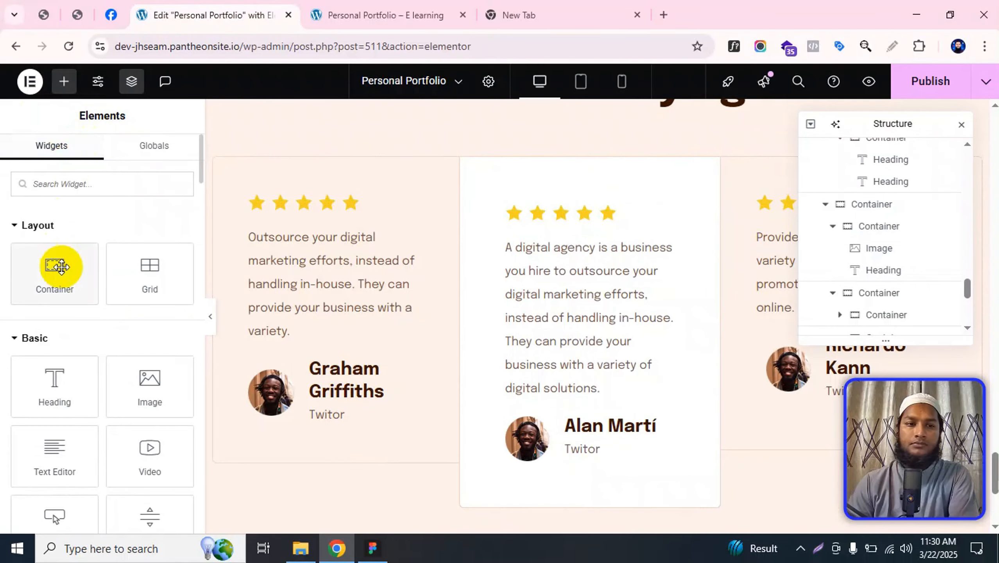
- Add a new container to the third testimonial card and put its star rating and testimonial text inside, stars first
{"action": "left_click_drag", "start_coordinate": [60, 263], "coordinate": [777, 215]}
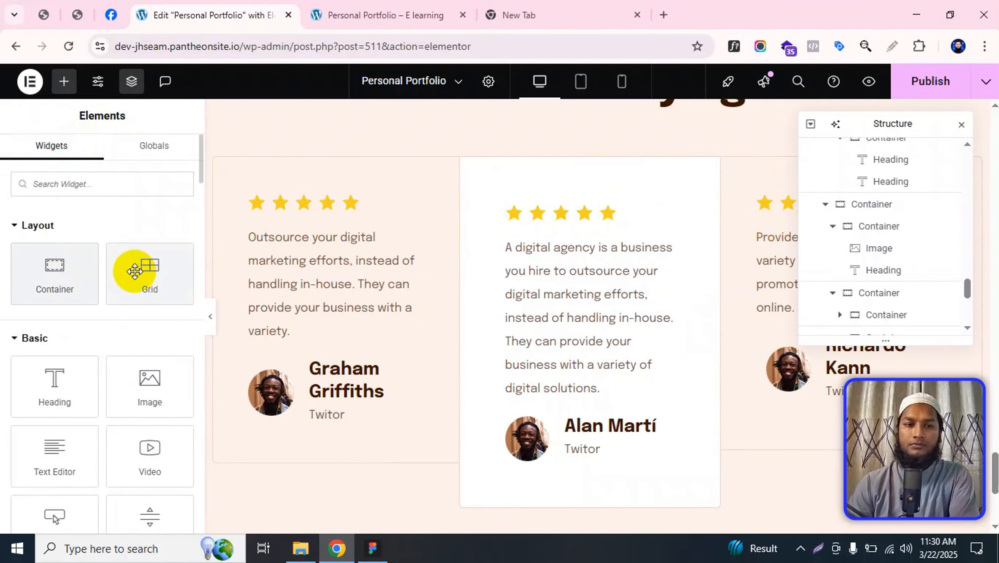
{"action": "left_click_drag", "start_coordinate": [63, 271], "coordinate": [774, 224]}
{"action": "left_click_drag", "start_coordinate": [880, 124], "coordinate": [417, 197]}
{"action": "left_click_drag", "start_coordinate": [877, 221], "coordinate": [854, 286]}
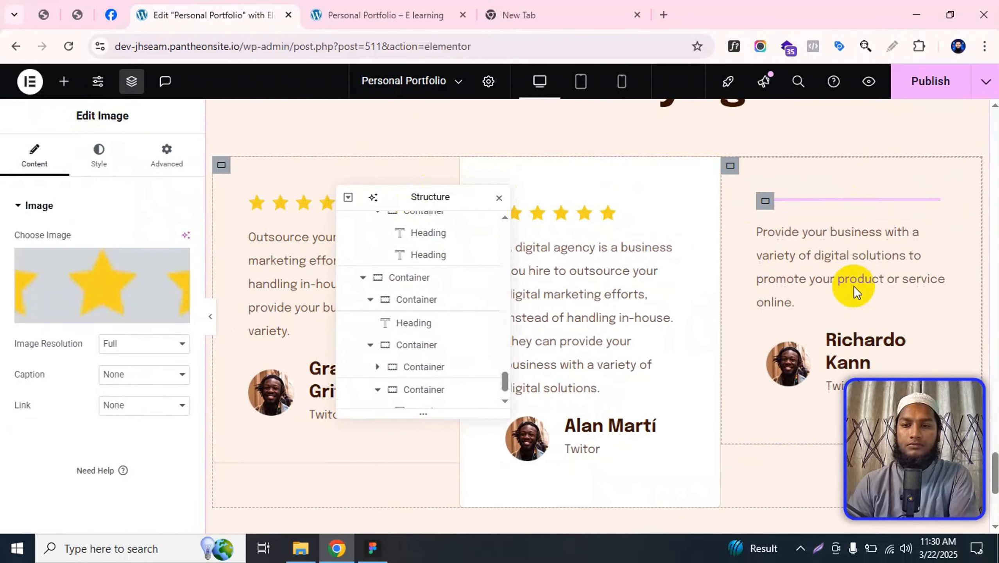
{"action": "left_click_drag", "start_coordinate": [936, 254], "coordinate": [771, 215]}
- Paste the copied container style onto the third card's new container and publish the page
{"action": "right_click", "coordinate": [767, 200]}
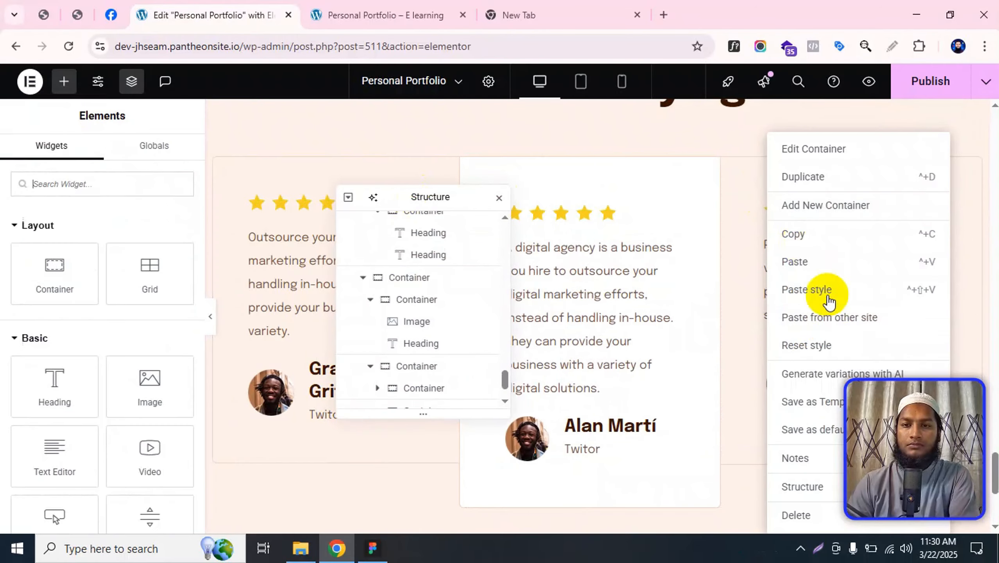
{"action": "left_click", "coordinate": [828, 290]}
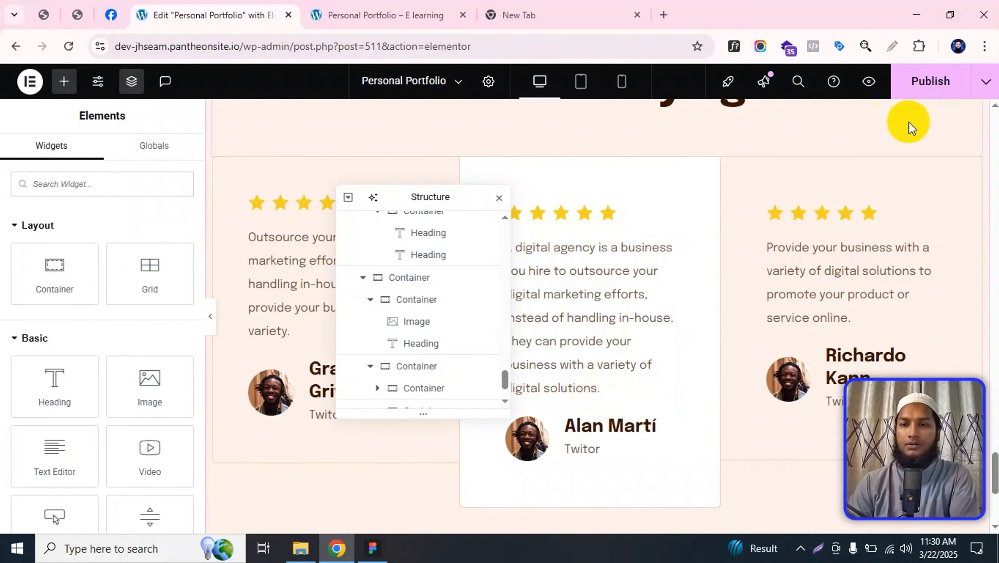
{"action": "left_click", "coordinate": [931, 81]}
{"action": "left_click_drag", "start_coordinate": [470, 193], "coordinate": [981, 194]}
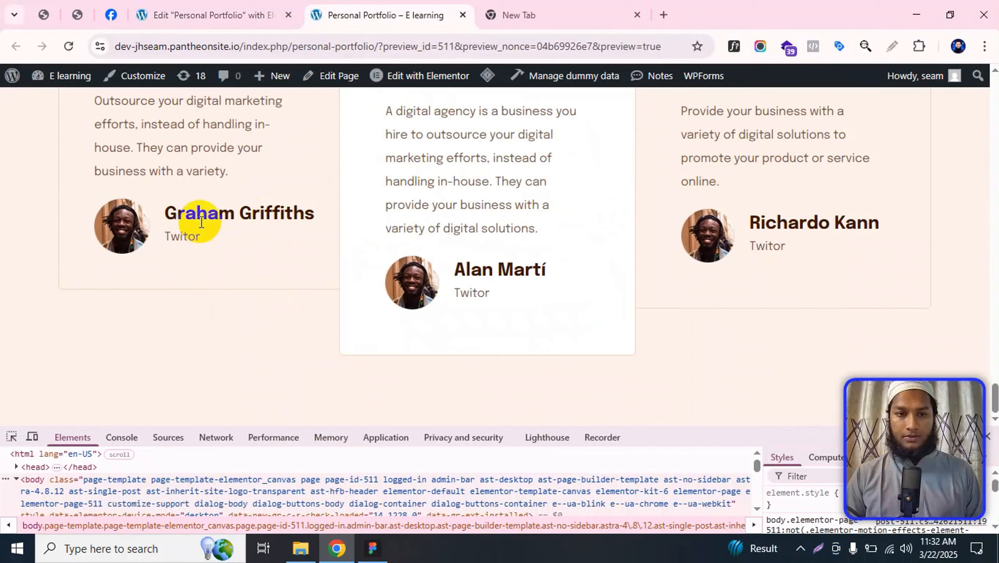
- Compare the testimonials preview with the Figma design and inspect the See All button below the cards
{"action": "scroll", "coordinate": [232, 230], "scroll_direction": "up", "scroll_amount": 3}
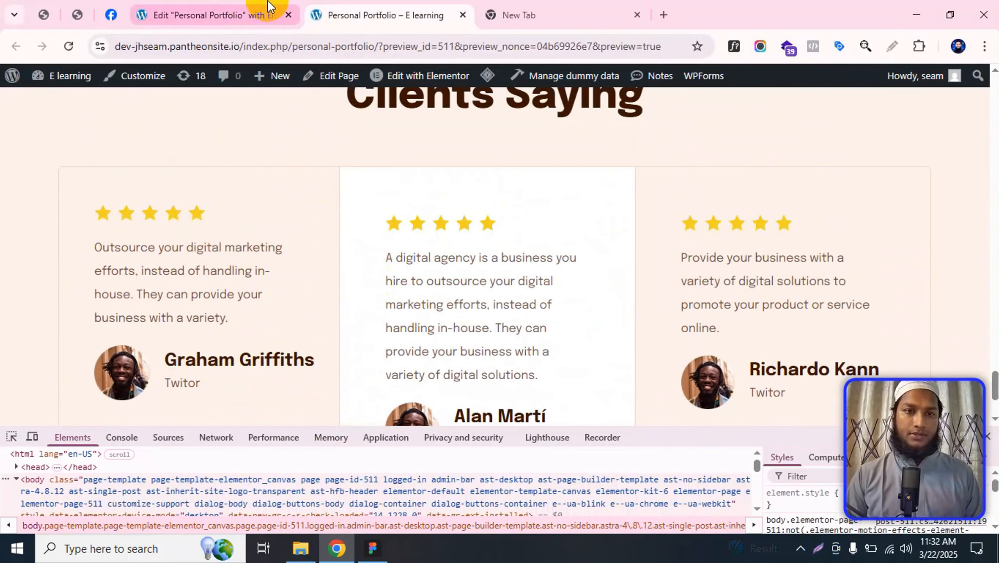
{"action": "key", "text": "alt+Tab"}
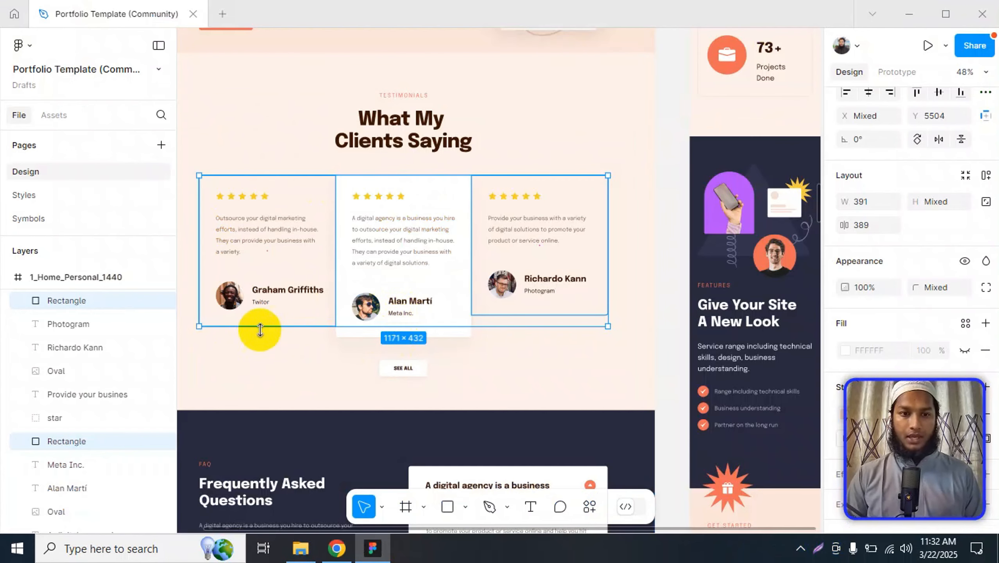
{"action": "scroll", "coordinate": [370, 272], "scroll_direction": "down", "scroll_amount": 6}
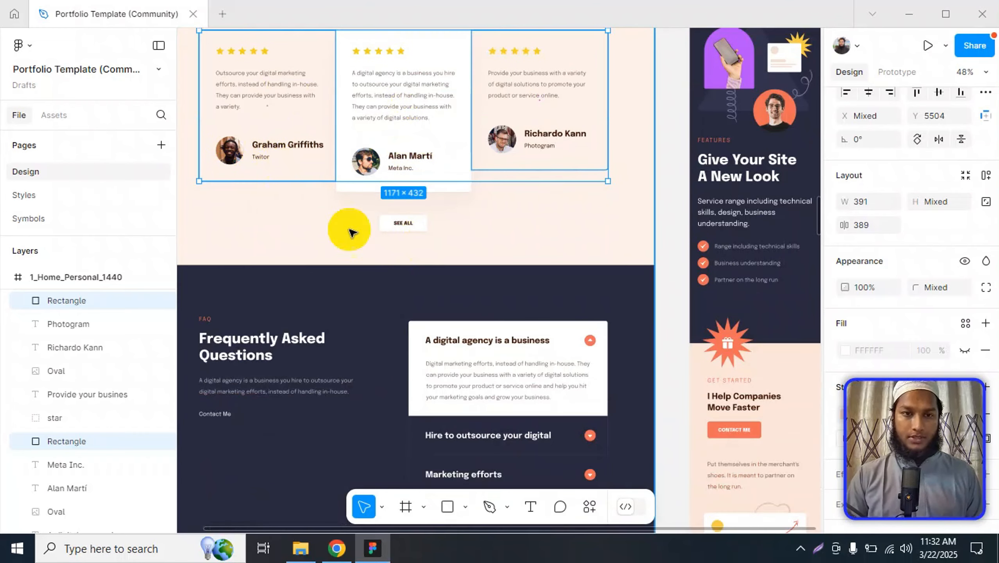
{"action": "left_click", "coordinate": [402, 147]}
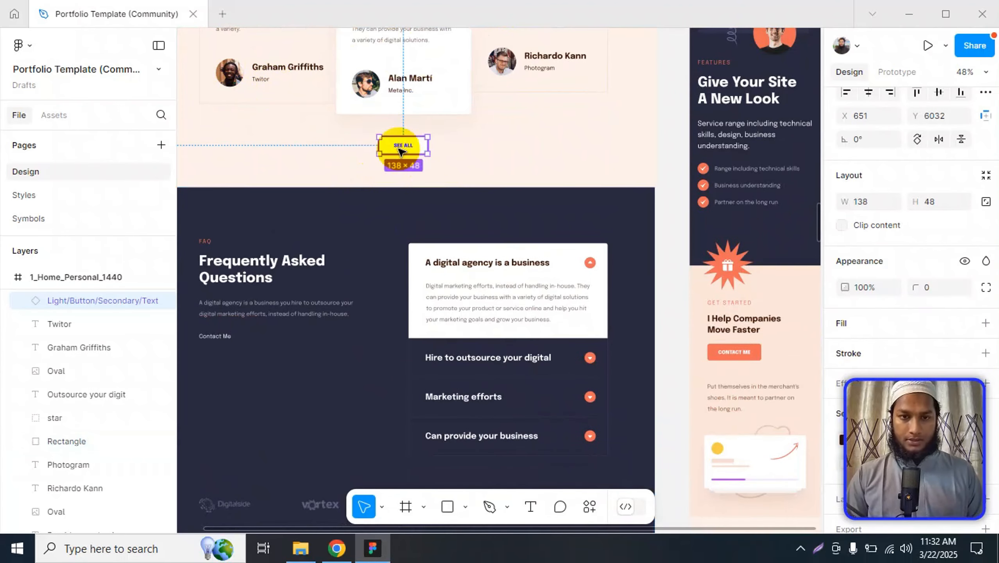
{"action": "key", "text": "alt+Tab"}
{"action": "scroll", "coordinate": [470, 275], "scroll_direction": "down", "scroll_amount": 1}
{"action": "scroll", "coordinate": [469, 275], "scroll_direction": "down", "scroll_amount": 3}
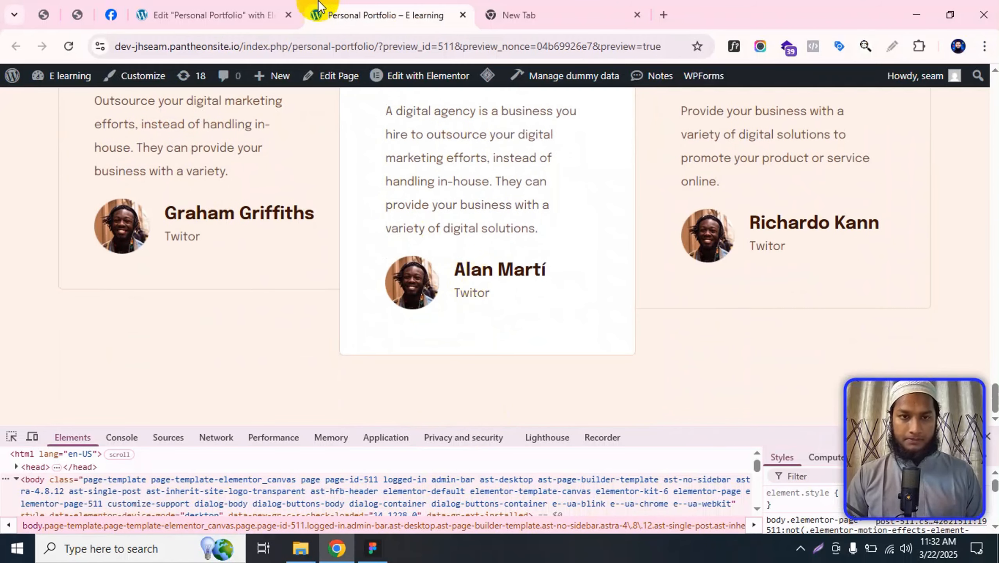
- Add an empty container in the editor beside the first testimonial card and copy it
{"action": "left_click", "coordinate": [253, 14]}
{"action": "scroll", "coordinate": [485, 219], "scroll_direction": "down", "scroll_amount": 10}
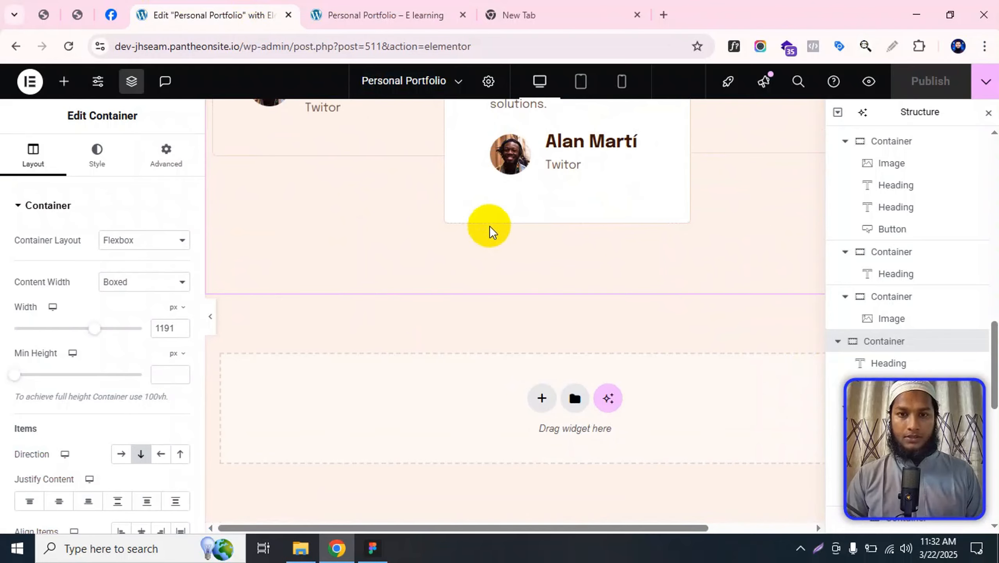
{"action": "scroll", "coordinate": [513, 256], "scroll_direction": "up", "scroll_amount": 4}
{"action": "scroll", "coordinate": [518, 361], "scroll_direction": "down", "scroll_amount": 4}
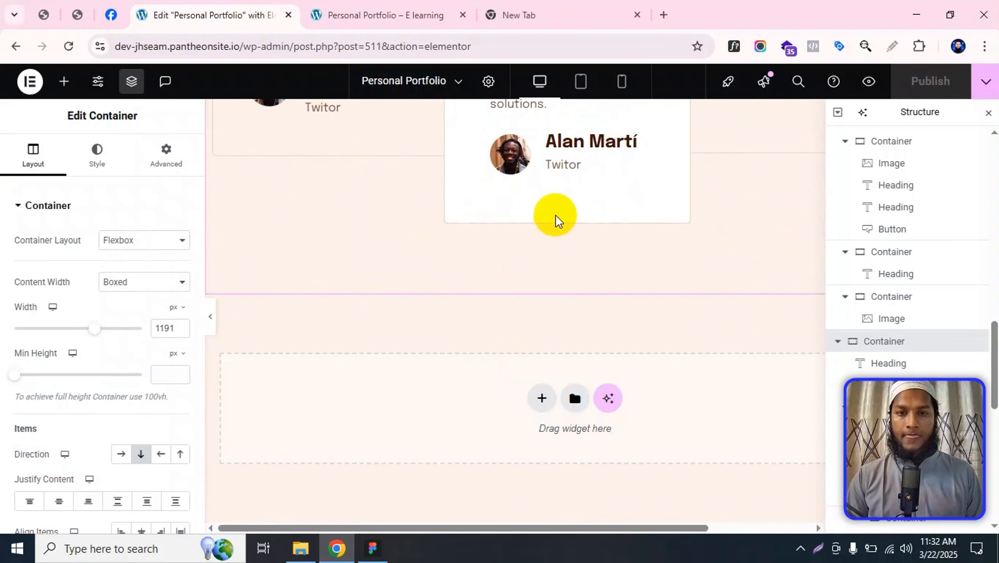
{"action": "left_click", "coordinate": [63, 81]}
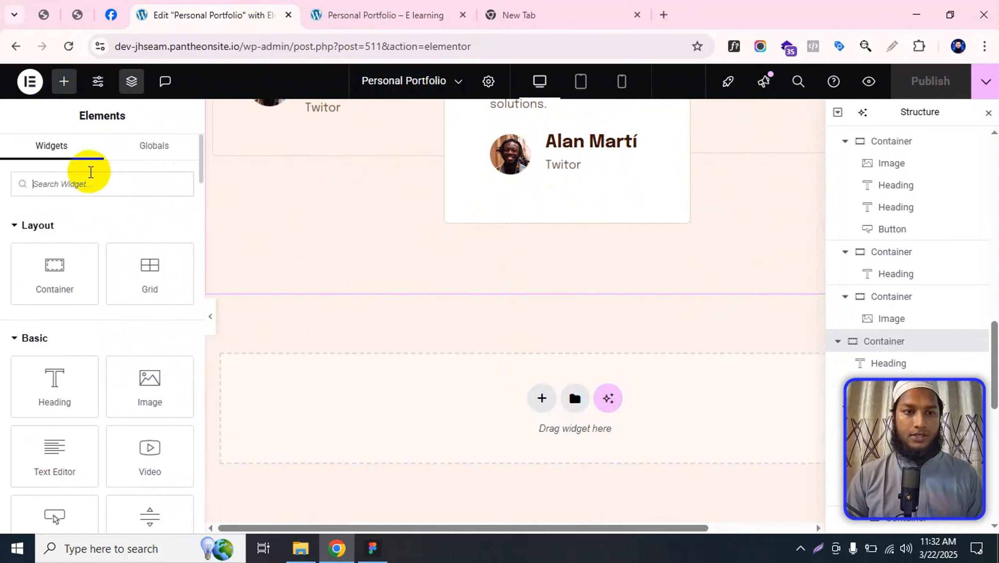
{"action": "left_click_drag", "start_coordinate": [94, 276], "coordinate": [274, 262]}
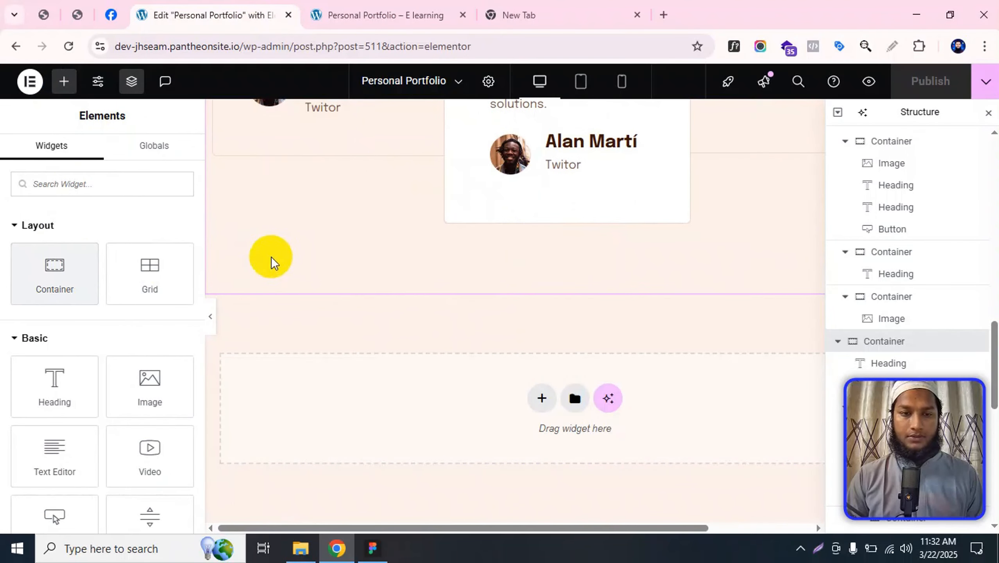
{"action": "left_click_drag", "start_coordinate": [64, 270], "coordinate": [357, 167]}
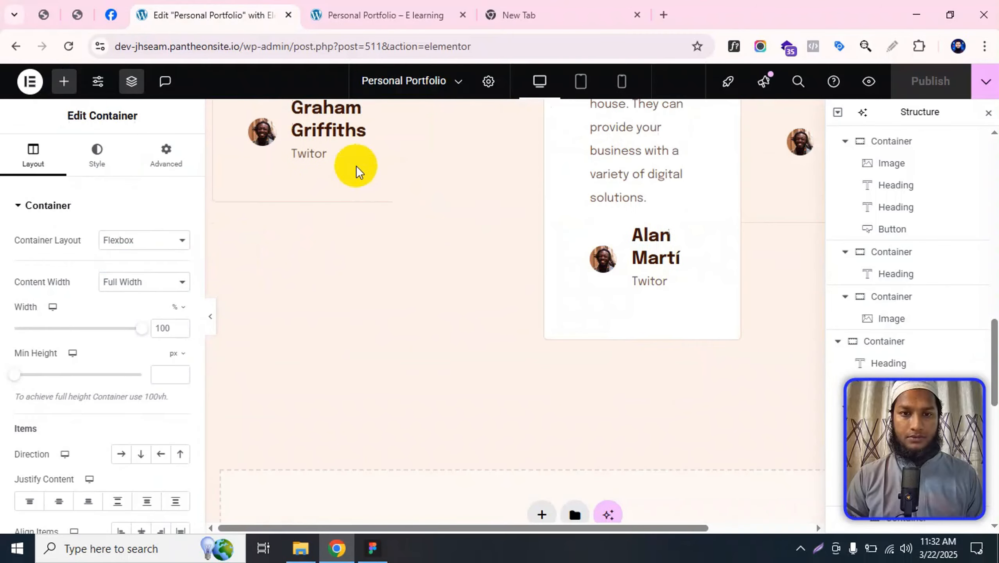
{"action": "right_click", "coordinate": [400, 158]}
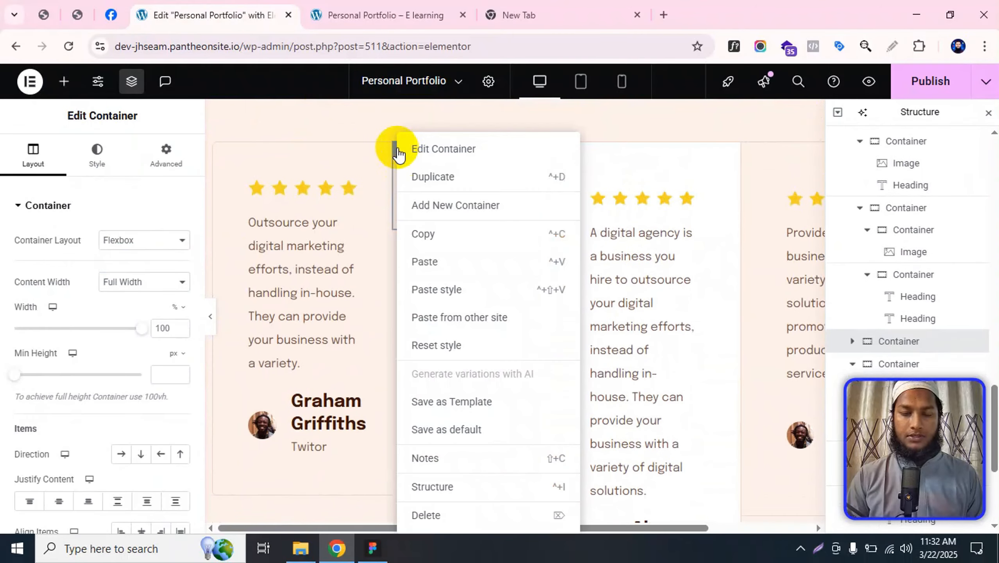
{"action": "left_click", "coordinate": [426, 231]}
- Paste the copied container below the testimonial cards and delete the misplaced empty one between the first two cards
{"action": "scroll", "coordinate": [641, 258], "scroll_direction": "down", "scroll_amount": 5}
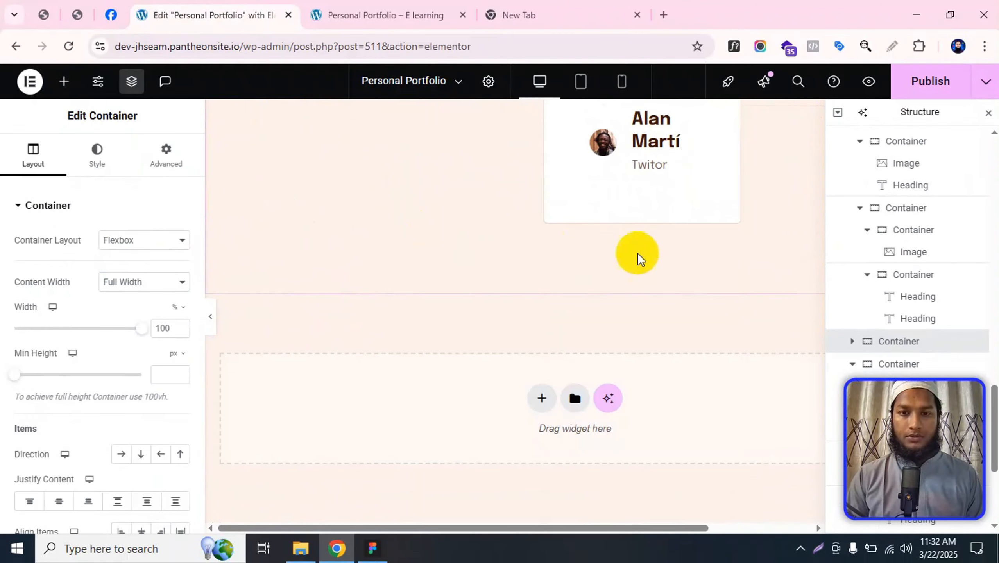
{"action": "right_click", "coordinate": [580, 242]}
{"action": "left_click", "coordinate": [615, 262]}
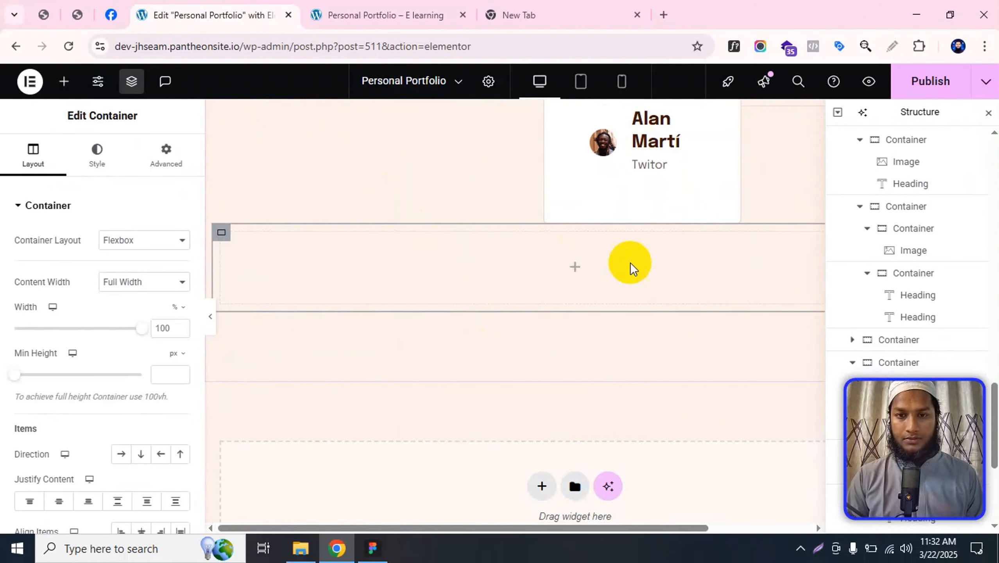
{"action": "scroll", "coordinate": [531, 263], "scroll_direction": "up", "scroll_amount": 10}
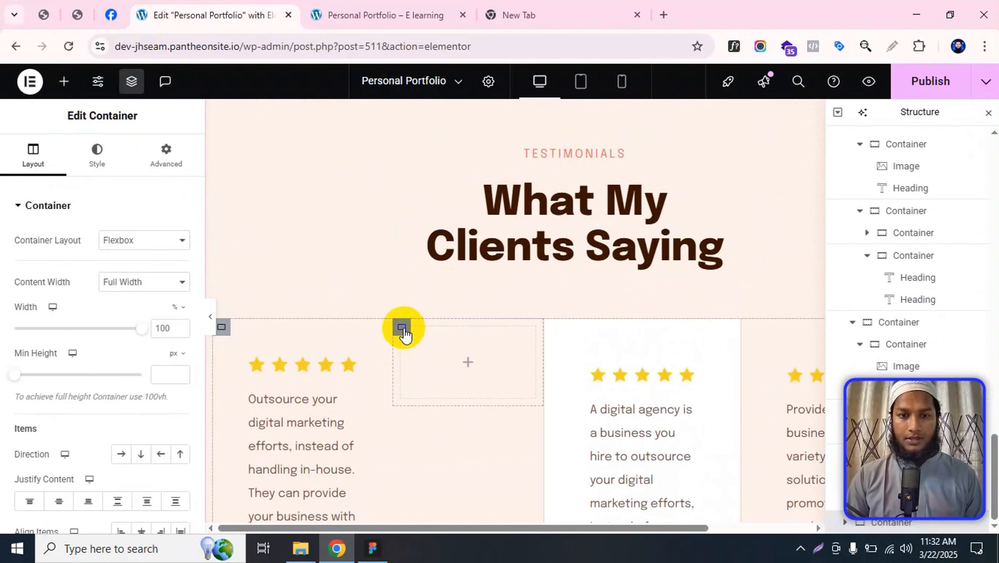
{"action": "left_click", "coordinate": [404, 328]}
{"action": "key", "text": "Delete"}
- Set the padding of the new container below the testimonial cards to 0
{"action": "scroll", "coordinate": [456, 271], "scroll_direction": "down", "scroll_amount": 7}
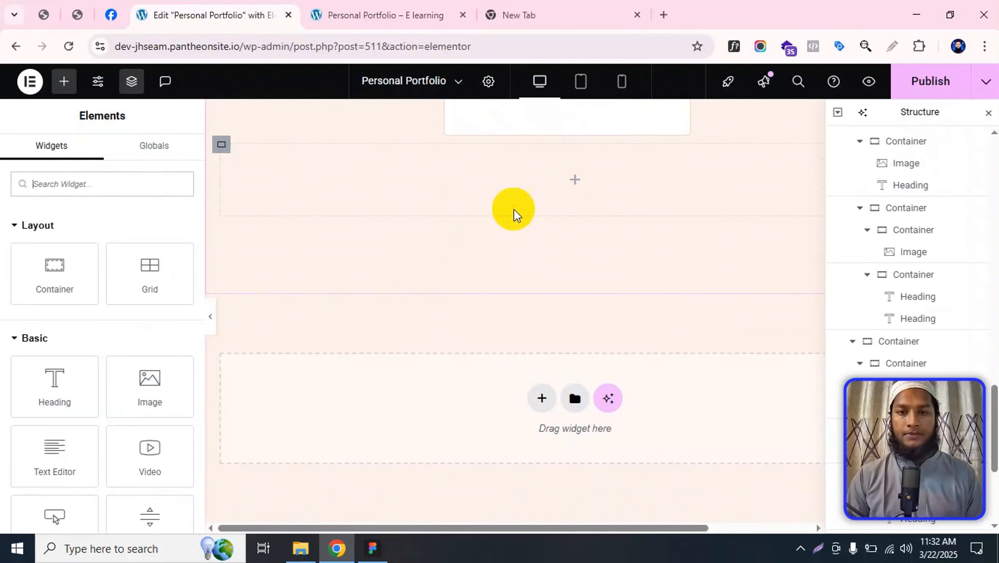
{"action": "left_click", "coordinate": [224, 148]}
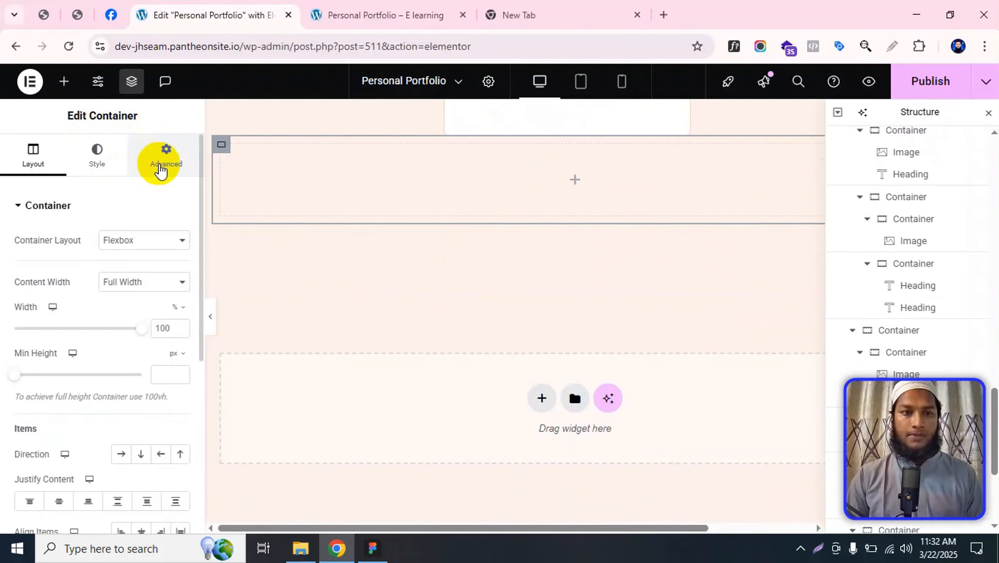
{"action": "left_click", "coordinate": [164, 159]}
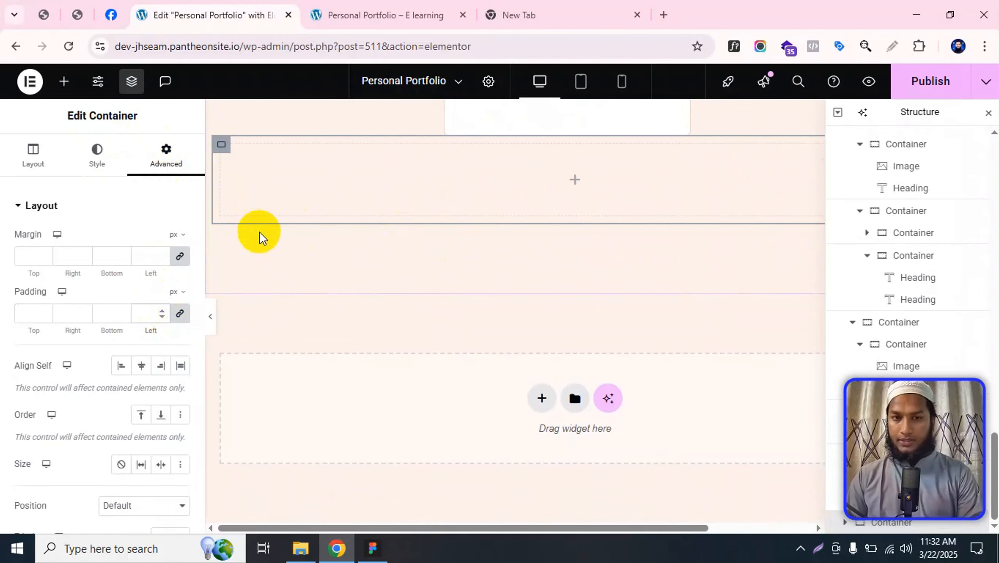
{"action": "type", "text": "0"}
{"action": "left_click", "coordinate": [571, 190]}
- Copy the See My Work button from the web design section and paste it into the new container below the testimonials
{"action": "scroll", "coordinate": [485, 213], "scroll_direction": "up", "scroll_amount": 10}
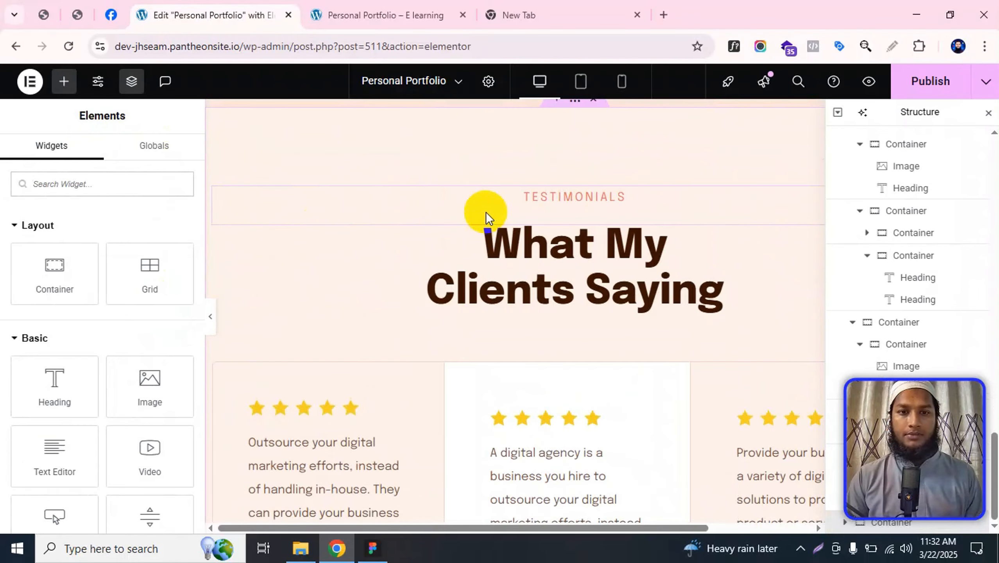
{"action": "scroll", "coordinate": [484, 210], "scroll_direction": "up", "scroll_amount": 15}
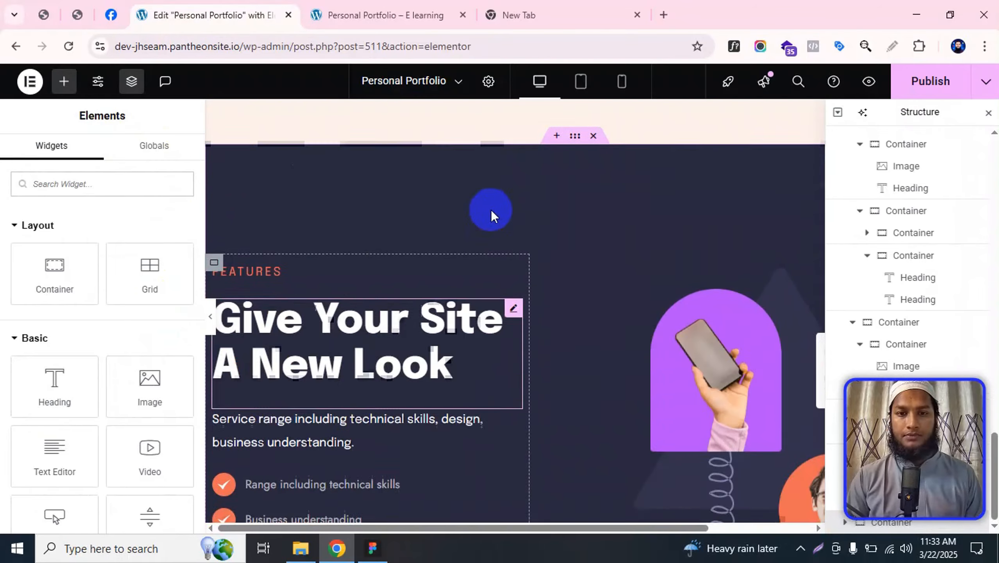
{"action": "scroll", "coordinate": [587, 244], "scroll_direction": "up", "scroll_amount": 6}
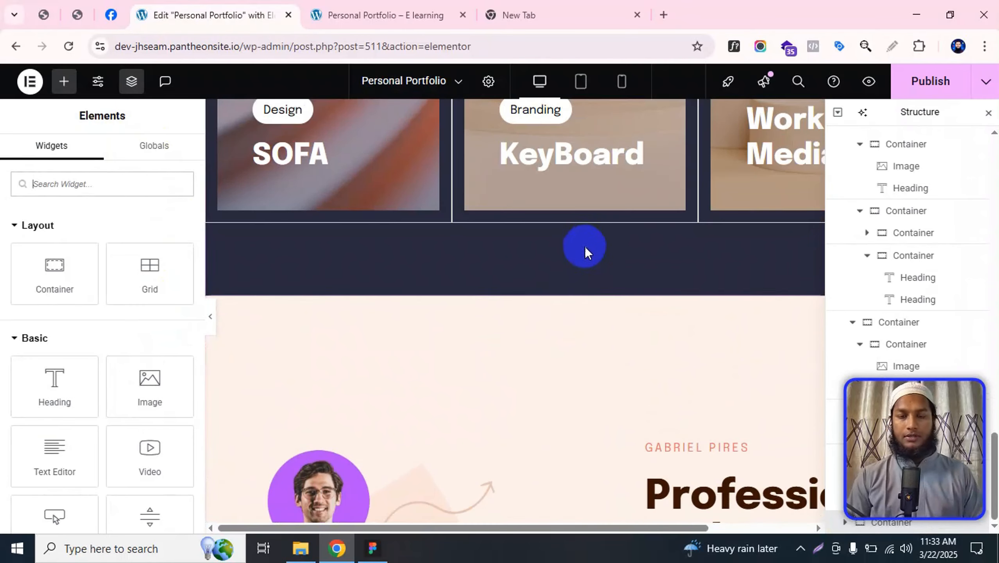
{"action": "scroll", "coordinate": [584, 246], "scroll_direction": "down", "scroll_amount": 7}
{"action": "right_click", "coordinate": [723, 290]}
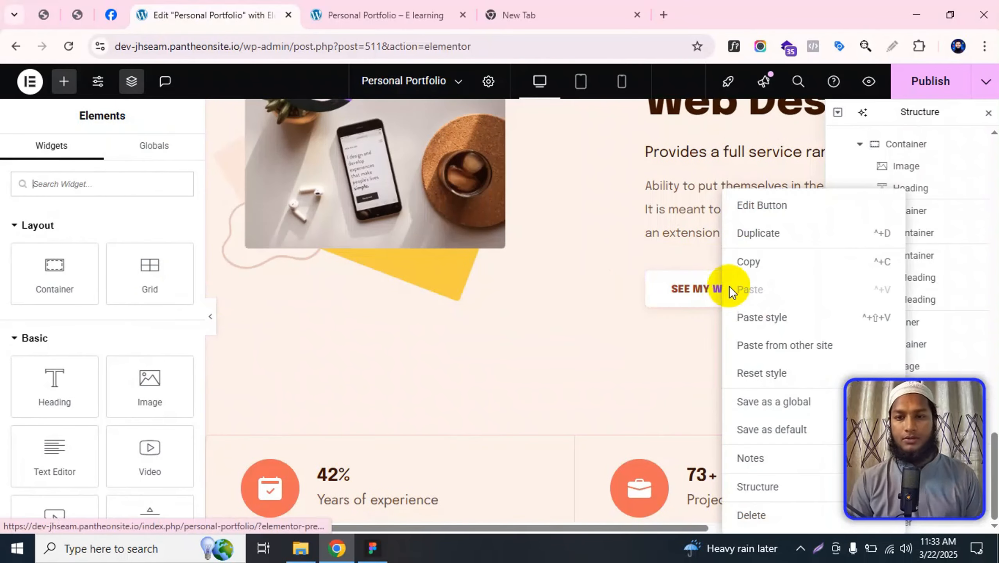
{"action": "left_click", "coordinate": [751, 264]}
{"action": "scroll", "coordinate": [475, 321], "scroll_direction": "down", "scroll_amount": 10}
{"action": "scroll", "coordinate": [491, 342], "scroll_direction": "down", "scroll_amount": 10}
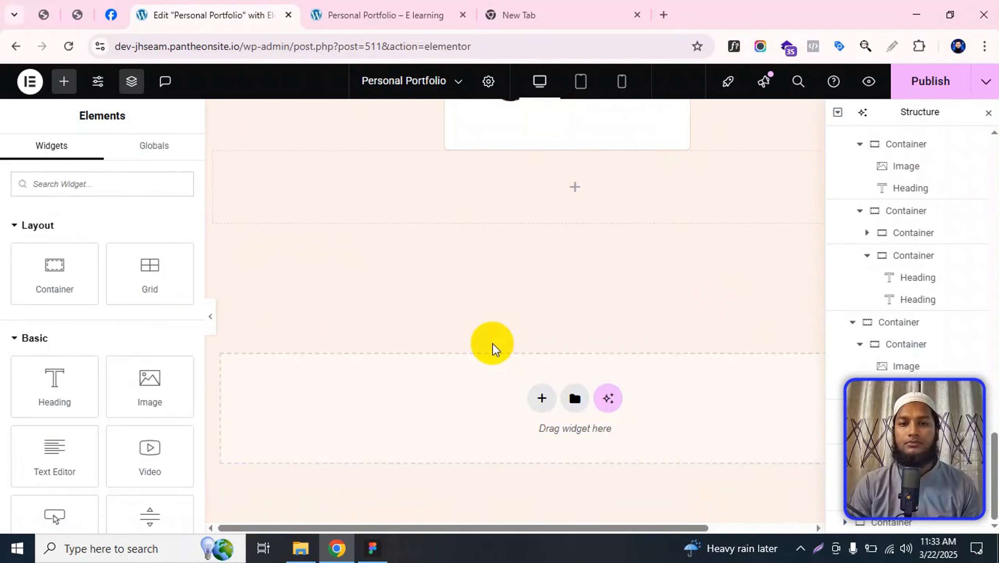
{"action": "scroll", "coordinate": [508, 319], "scroll_direction": "up", "scroll_amount": 2}
{"action": "right_click", "coordinate": [583, 262]}
{"action": "left_click", "coordinate": [615, 261]}
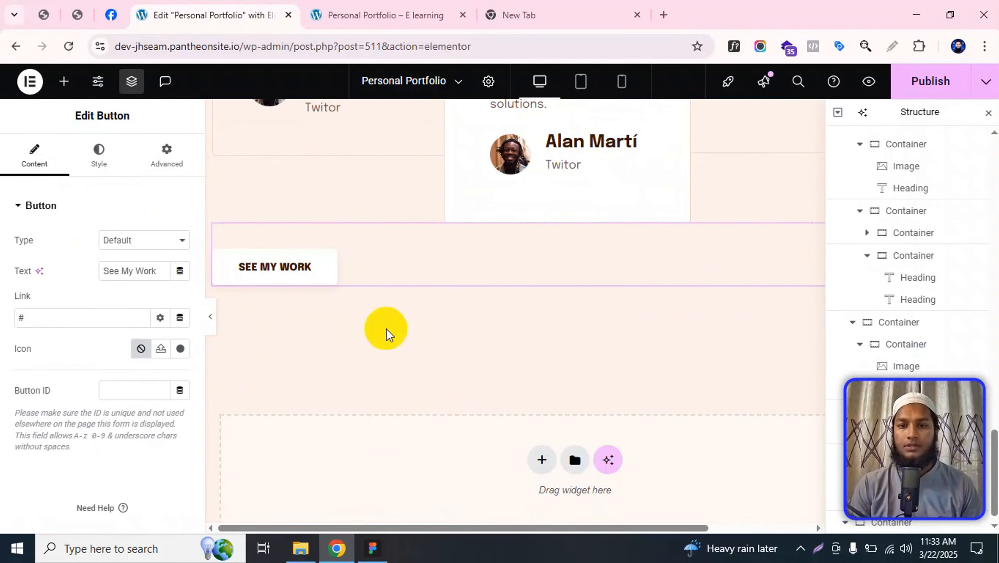
- Center the pasted button and change its text to See All, following the Figma design
{"action": "left_click", "coordinate": [99, 156]}
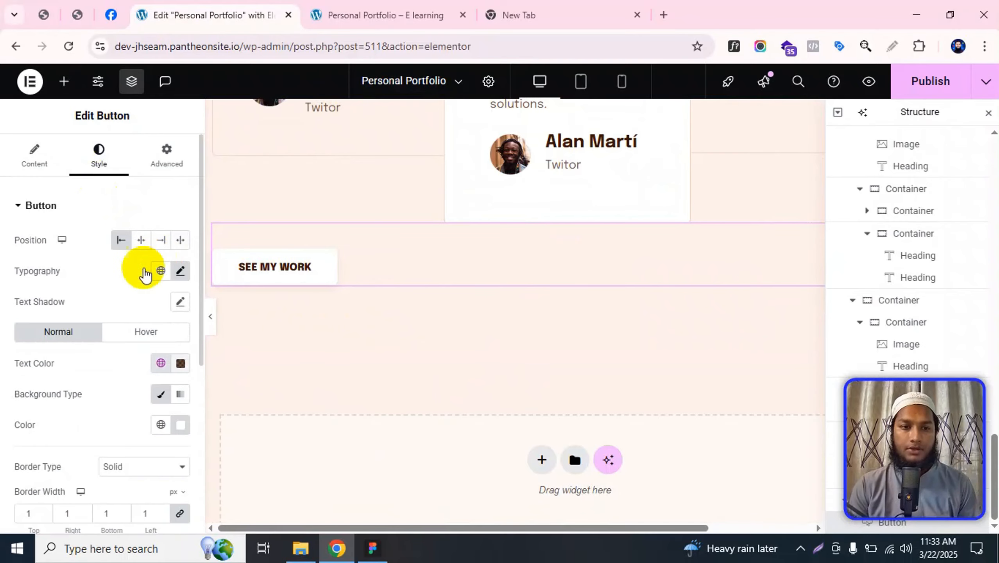
{"action": "left_click", "coordinate": [147, 237]}
{"action": "key", "text": "alt+Tab"}
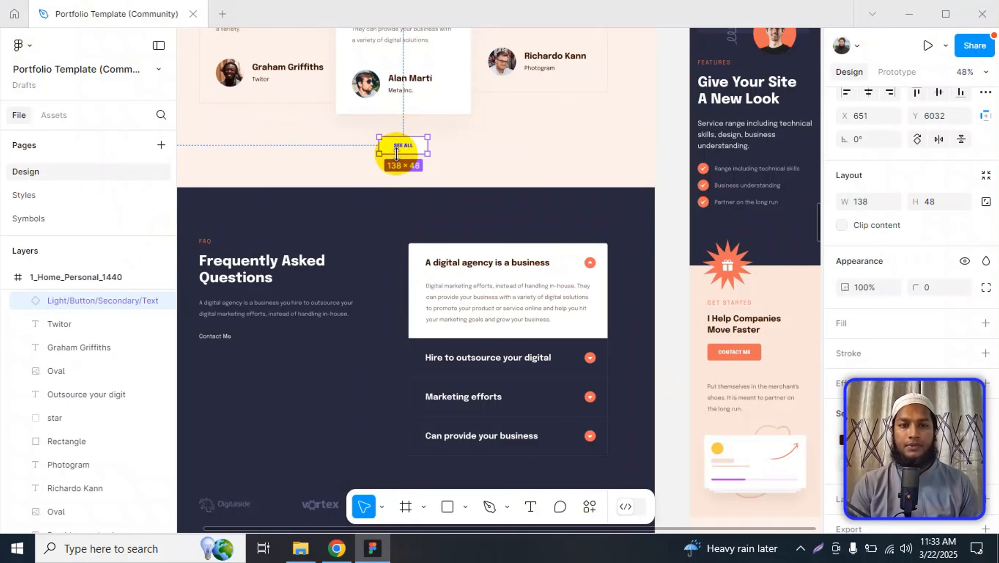
{"action": "key", "text": "alt+Tab"}
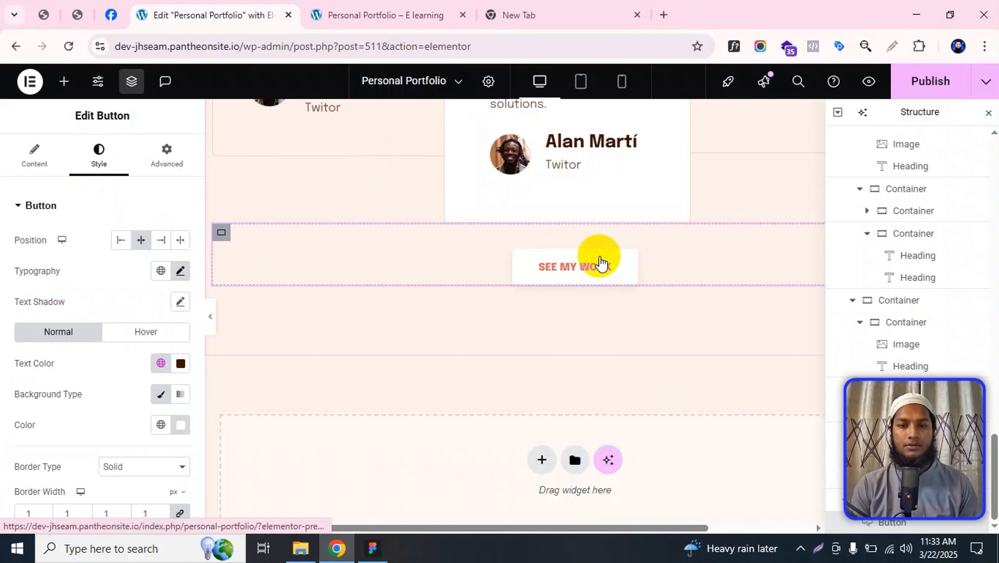
{"action": "left_click", "coordinate": [51, 170]}
{"action": "left_click", "coordinate": [124, 266]}
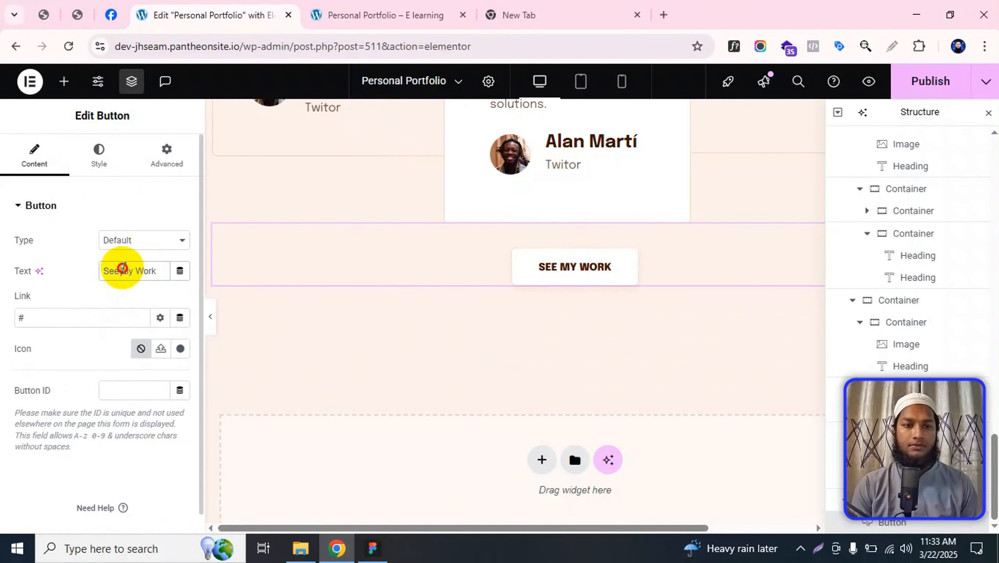
{"action": "left_click_drag", "start_coordinate": [122, 269], "coordinate": [196, 253]}
{"action": "type", "text": "All"}
- Set the See All button's top margin to 64 px to match its spacing in Figma and publish the page
{"action": "key", "text": "alt+Tab"}
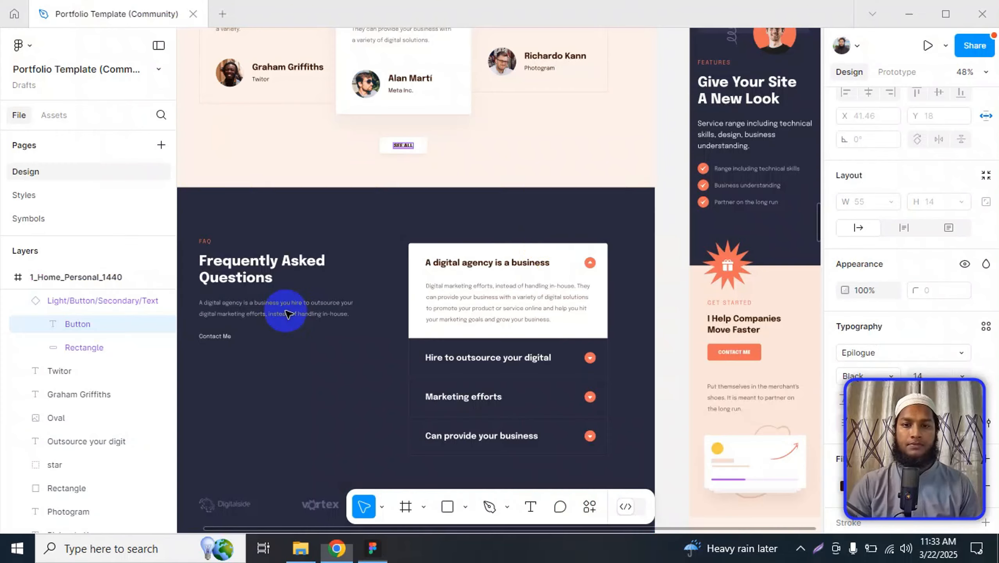
{"action": "left_click", "coordinate": [423, 142]}
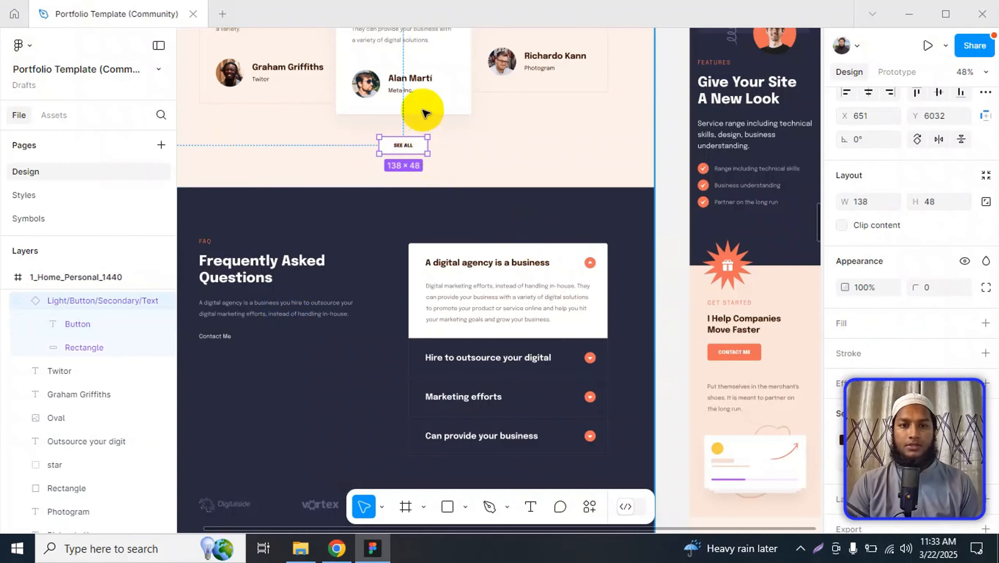
{"action": "key", "text": "alt+Tab"}
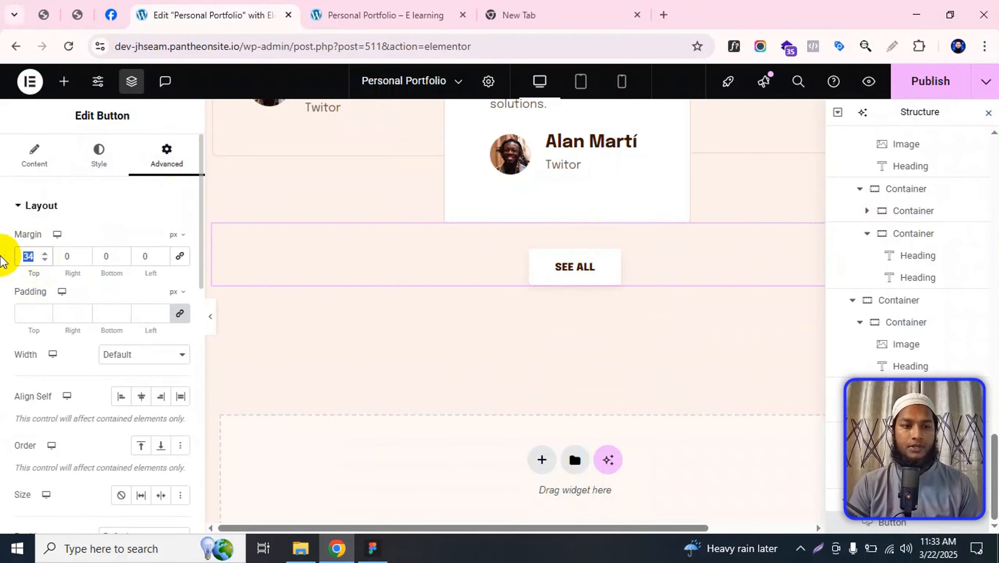
{"action": "type", "text": "64"}
{"action": "key", "text": "alt+Tab"}
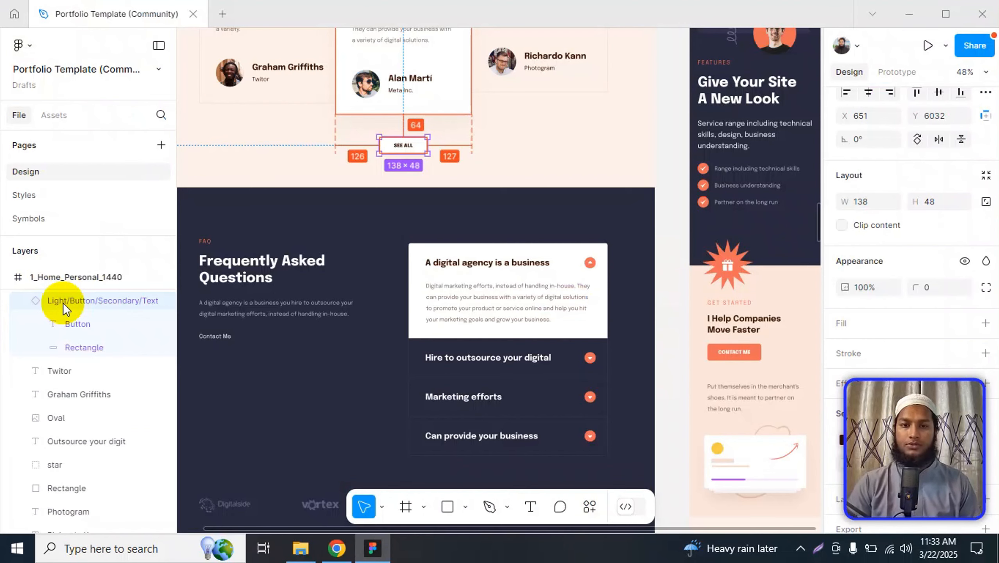
{"action": "key", "text": "alt+Tab"}
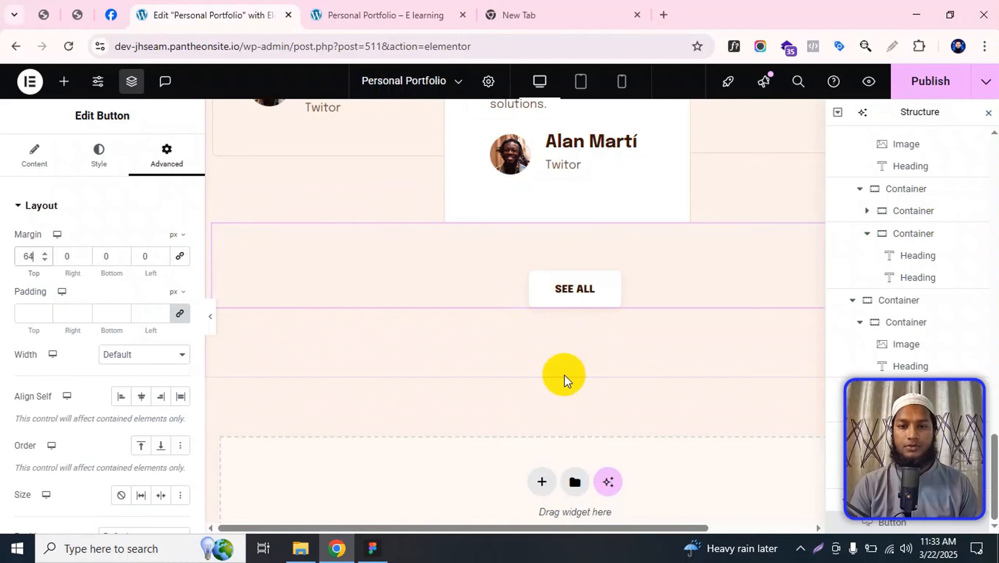
{"action": "left_click", "coordinate": [931, 81]}
{"action": "scroll", "coordinate": [552, 272], "scroll_direction": "down", "scroll_amount": 2}
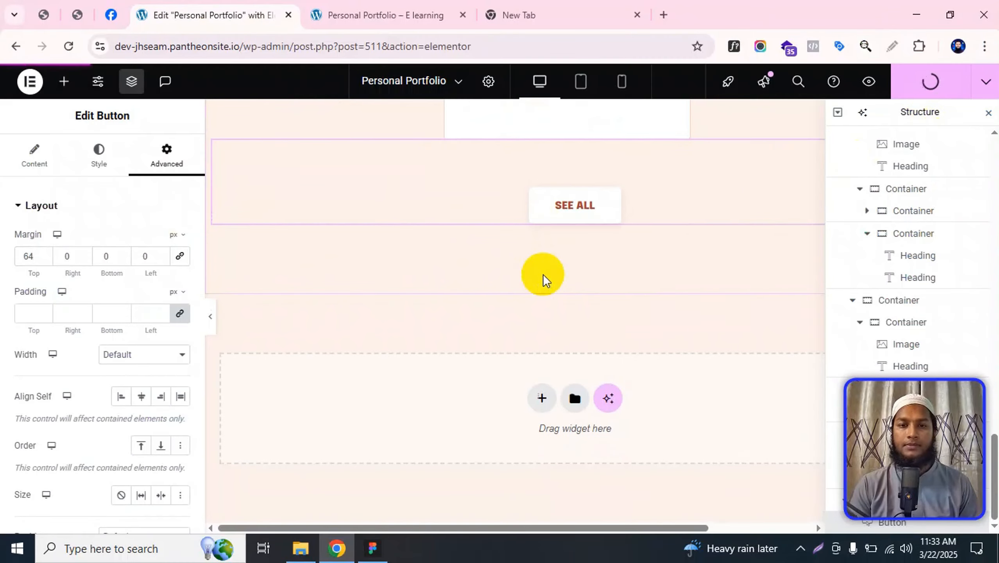